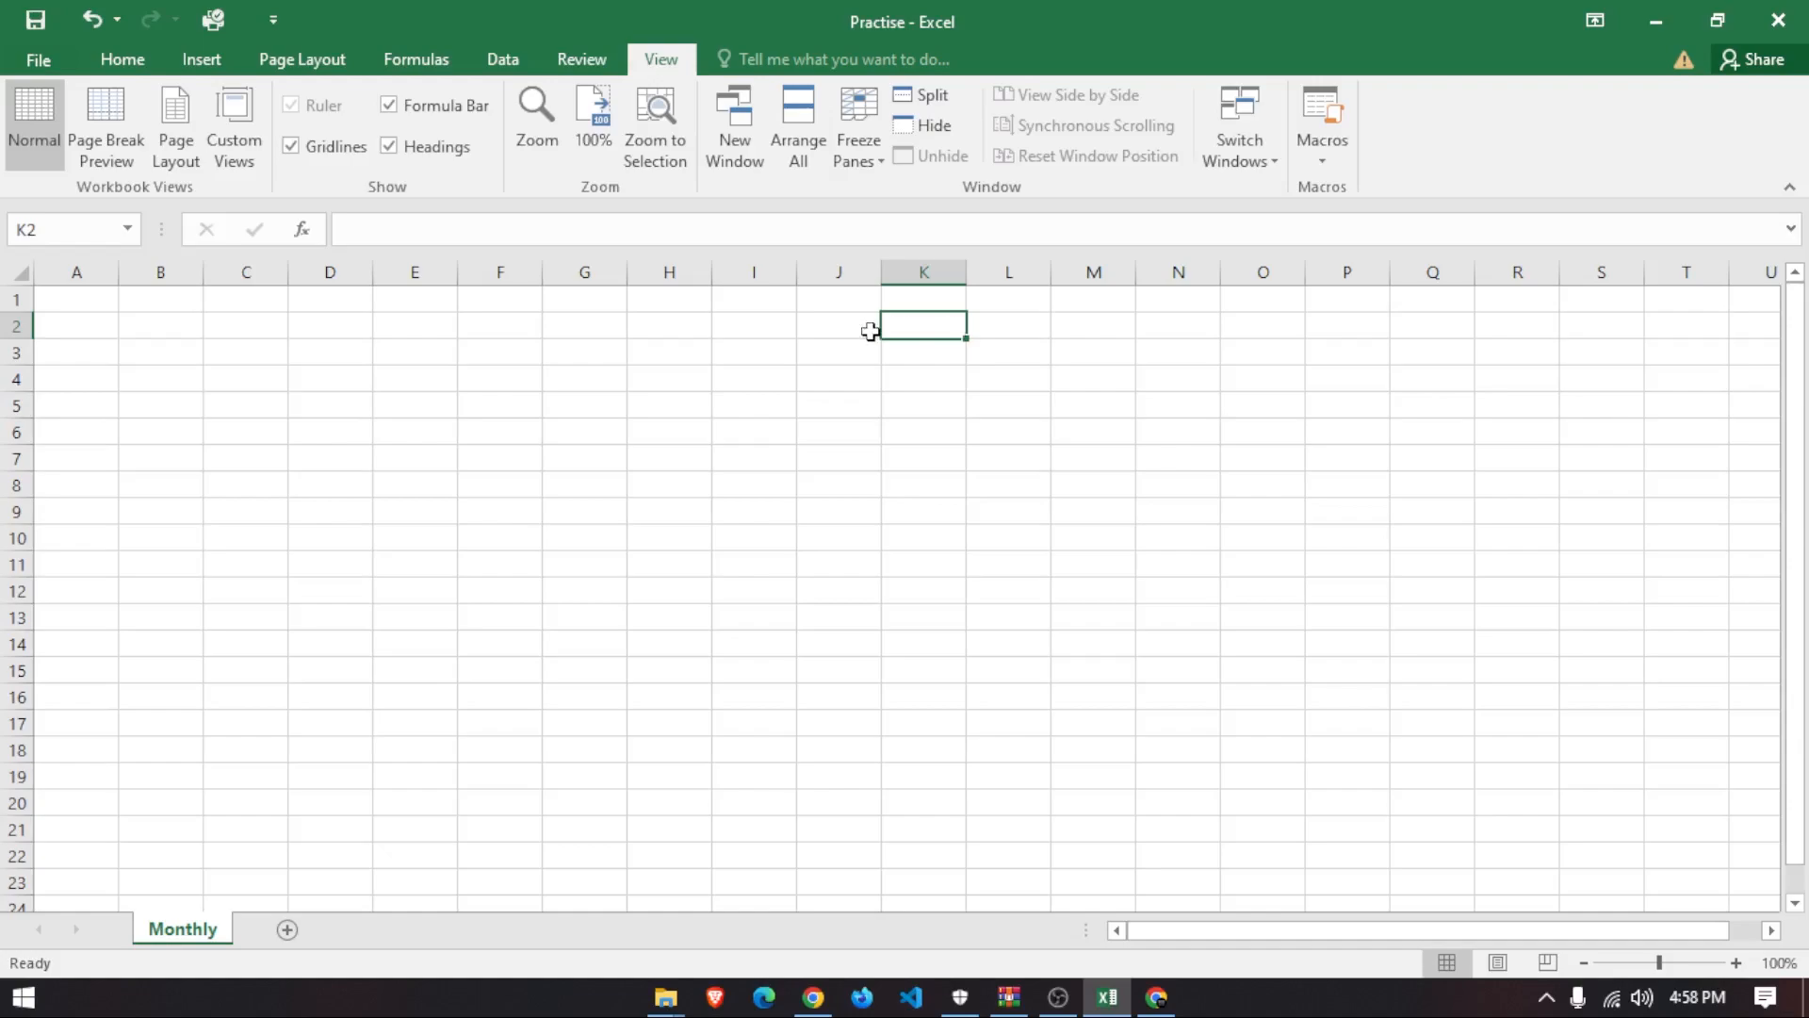
- Switch to the Home tab and practise selecting column B and cells D3, G3, H2
{"action": "left_click", "coordinate": [122, 59]}
{"action": "left_click", "coordinate": [182, 273]}
{"action": "left_click", "coordinate": [355, 345]}
{"action": "left_click", "coordinate": [598, 359]}
{"action": "left_click", "coordinate": [696, 323]}
- Practise selecting cells and the ranges F12:M16 and E5:J13, ending on cell A1
{"action": "left_click", "coordinate": [76, 405]}
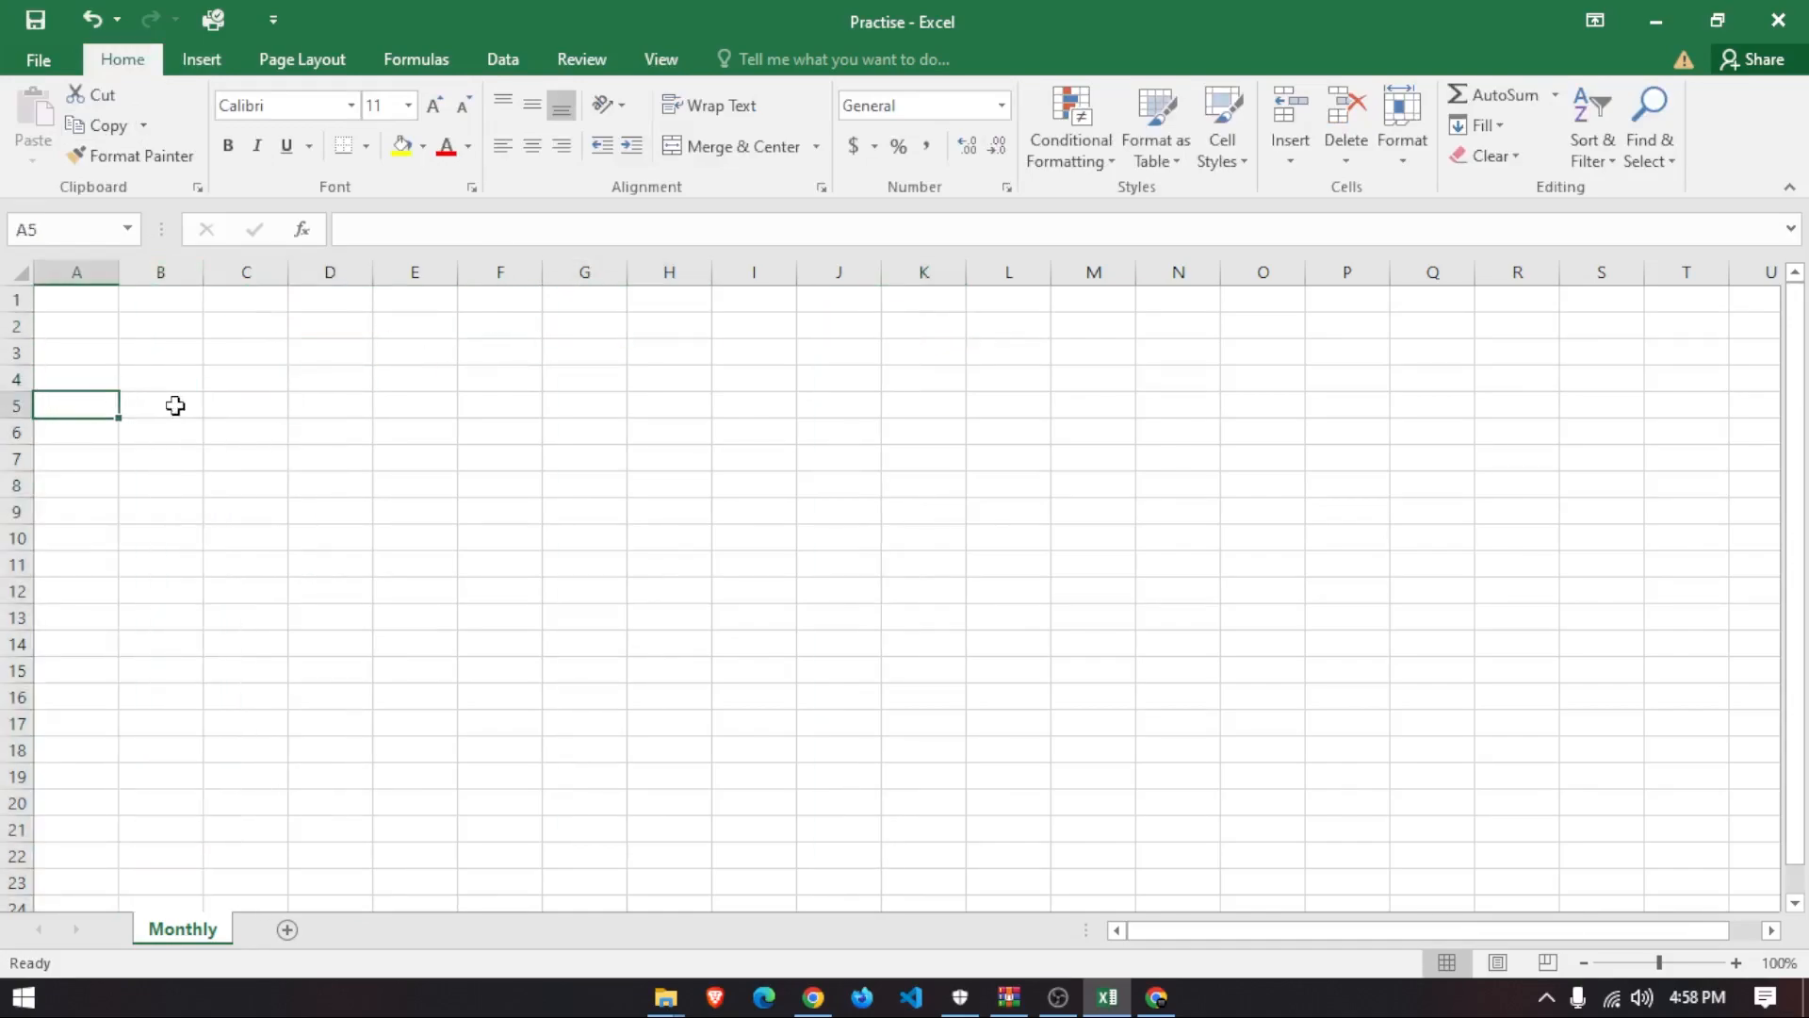
{"action": "left_click", "coordinate": [166, 403]}
{"action": "left_click", "coordinate": [72, 318]}
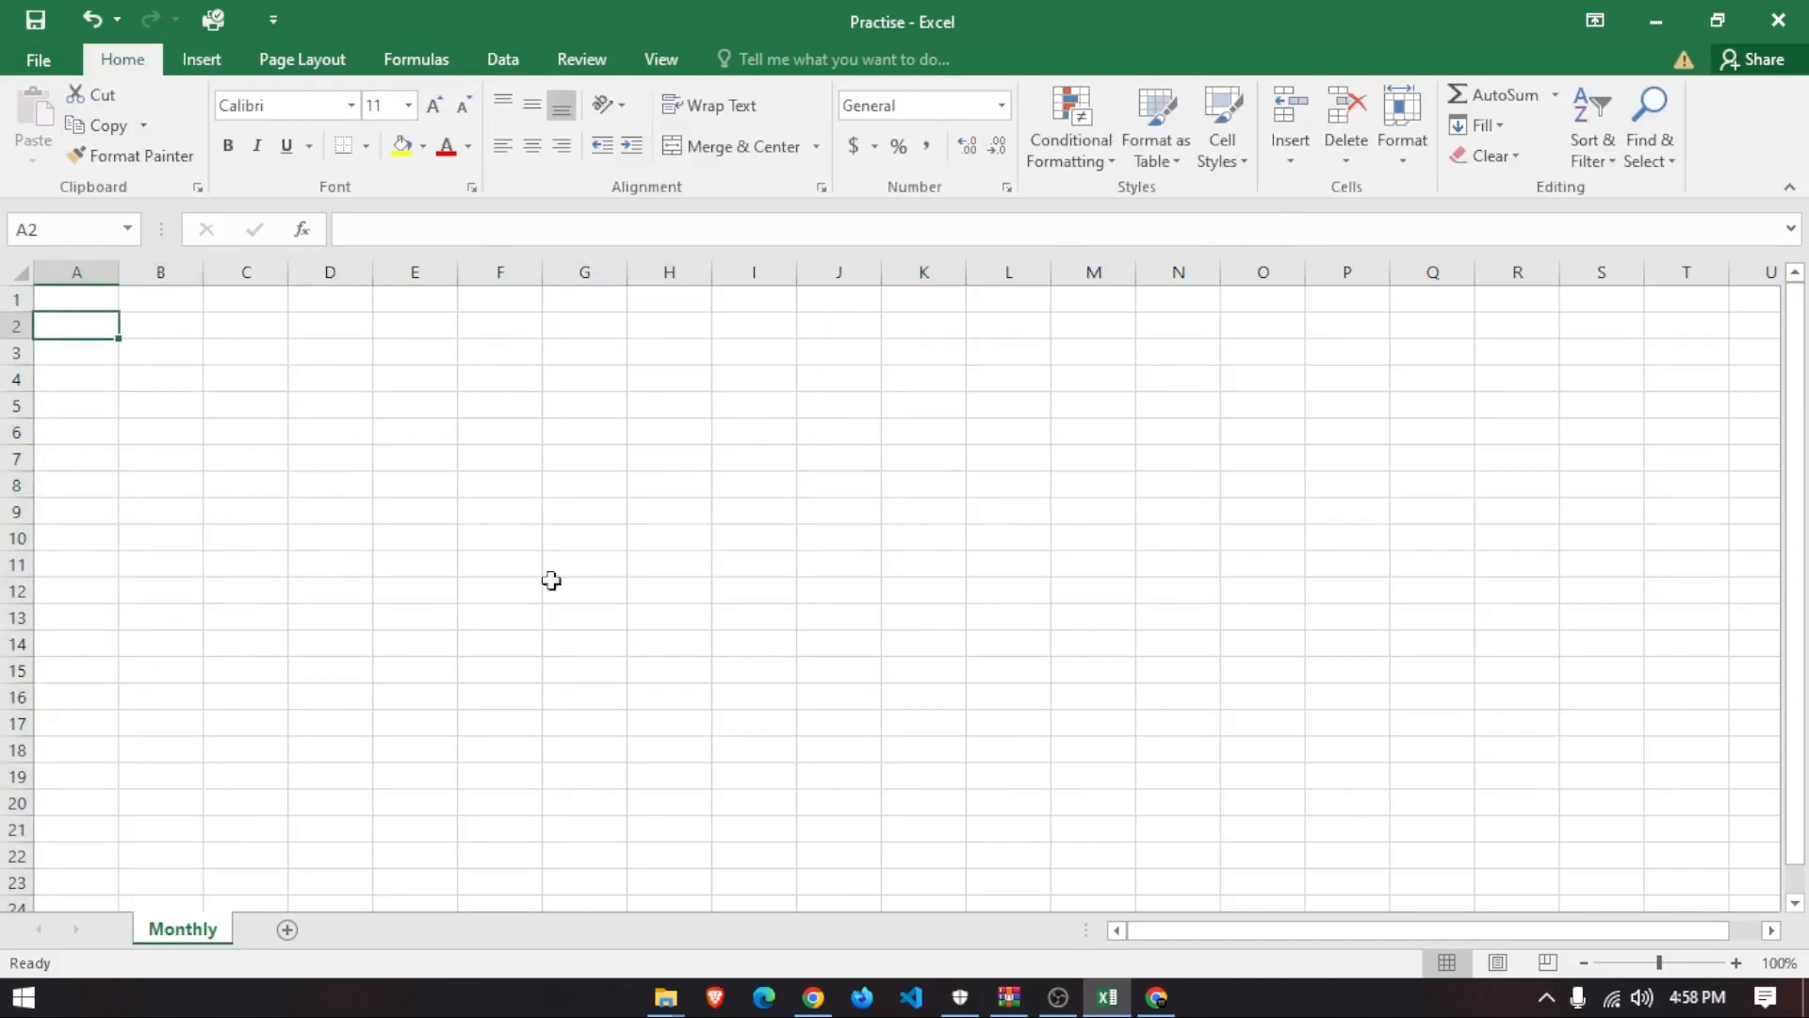
{"action": "left_click_drag", "start_coordinate": [500, 591], "coordinate": [1046, 679]}
{"action": "left_click_drag", "start_coordinate": [415, 404], "coordinate": [876, 613]}
{"action": "left_click", "coordinate": [1377, 552]}
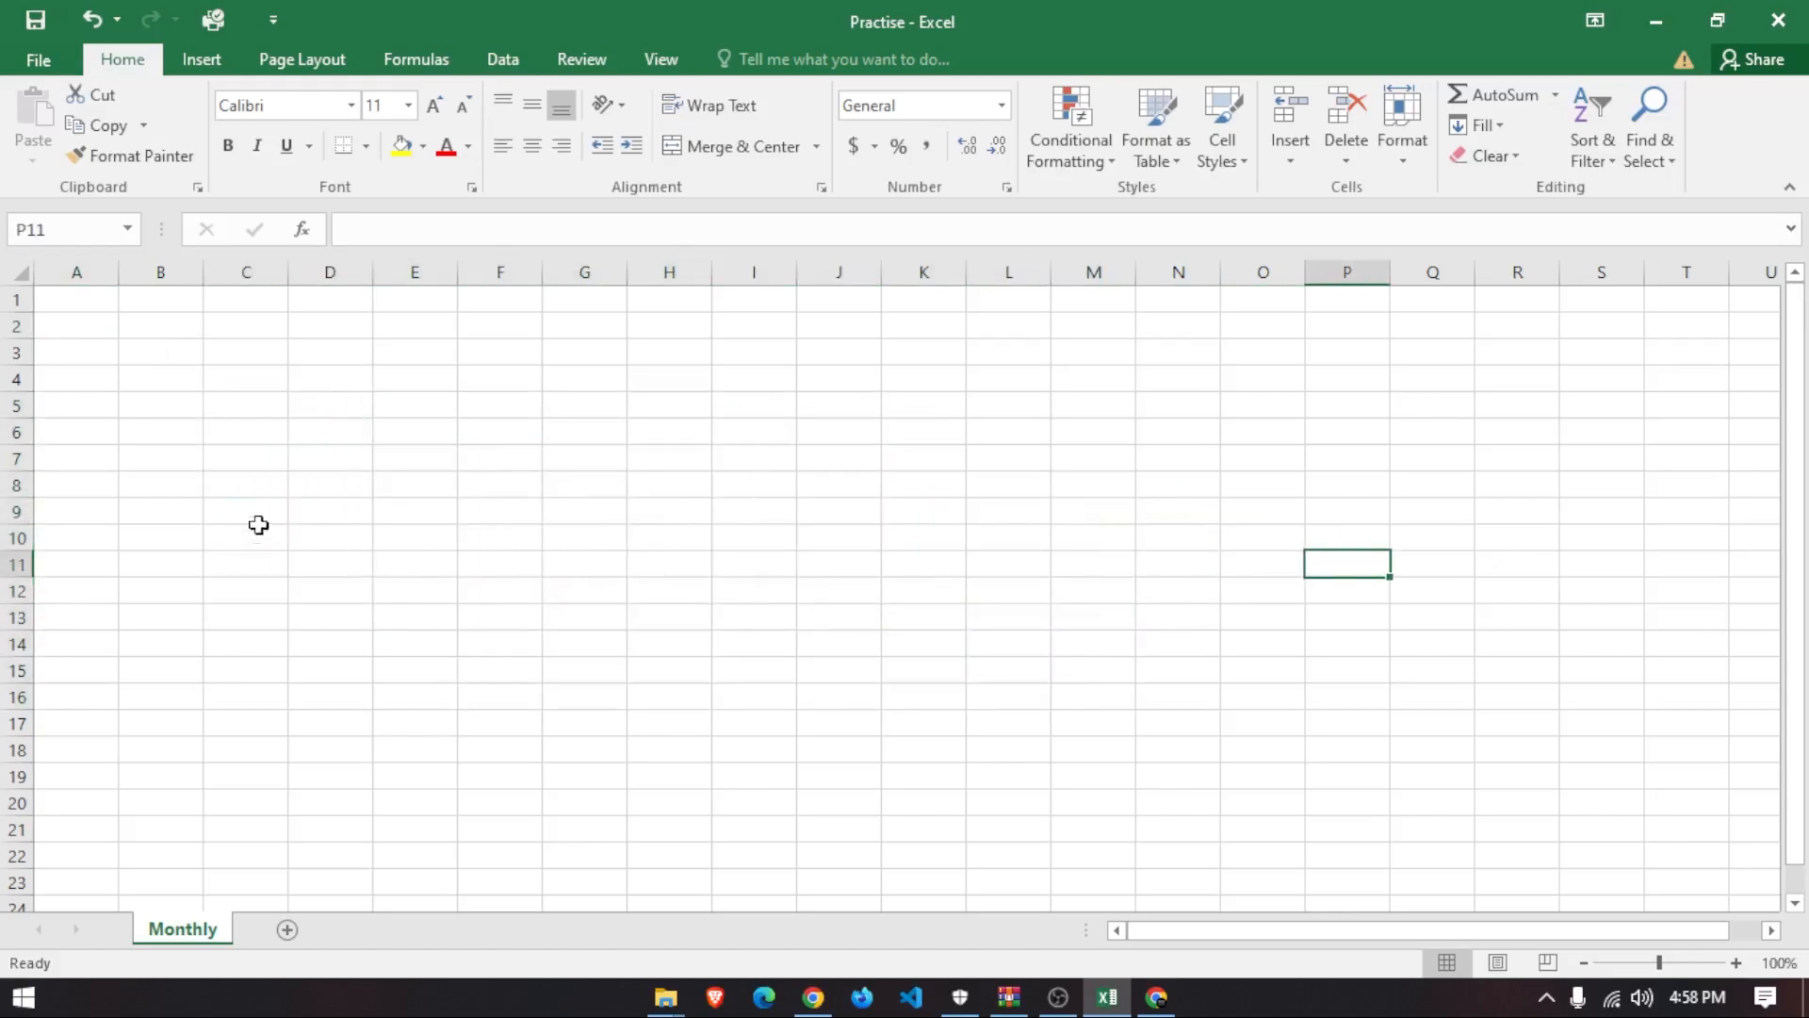
{"action": "left_click", "coordinate": [60, 295]}
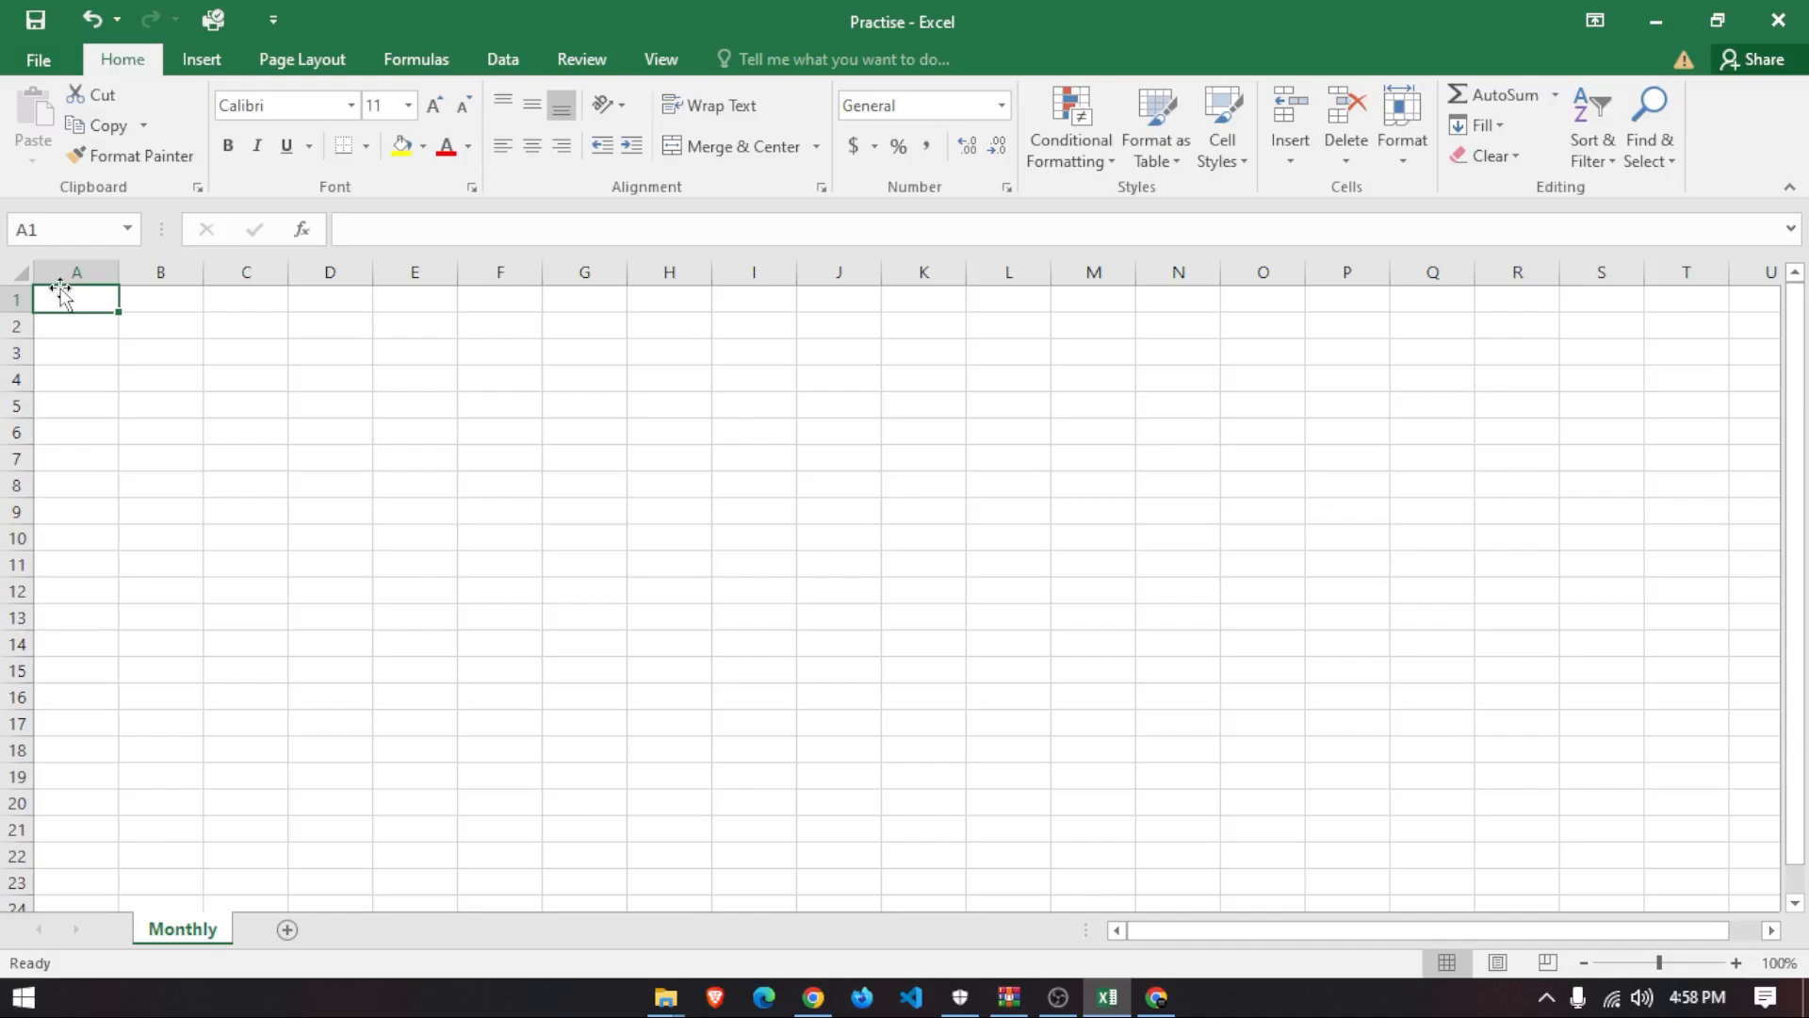
- Enter the title 'Monthly Budget' in cell A1
{"action": "type", "text": "Month"}
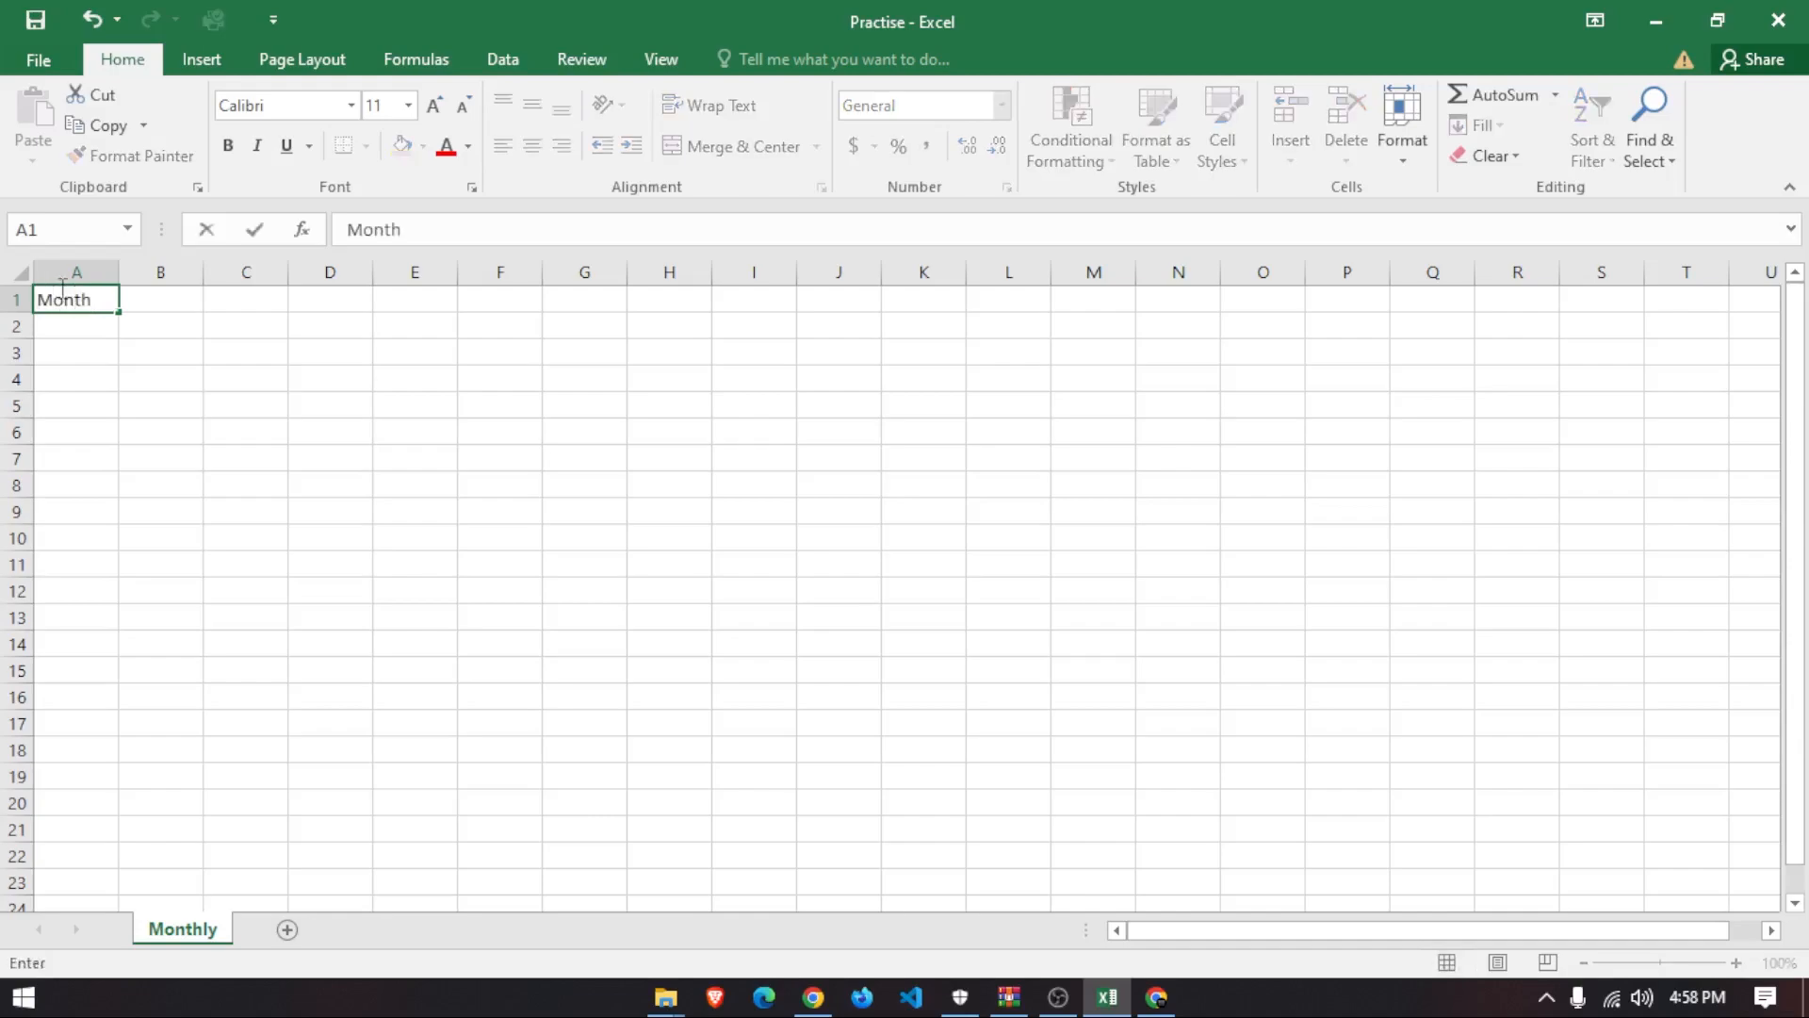
{"action": "type", "text": "ly Bud"}
{"action": "key", "text": "BackSpace"}
{"action": "type", "text": "get"}
{"action": "key", "text": "Return"}
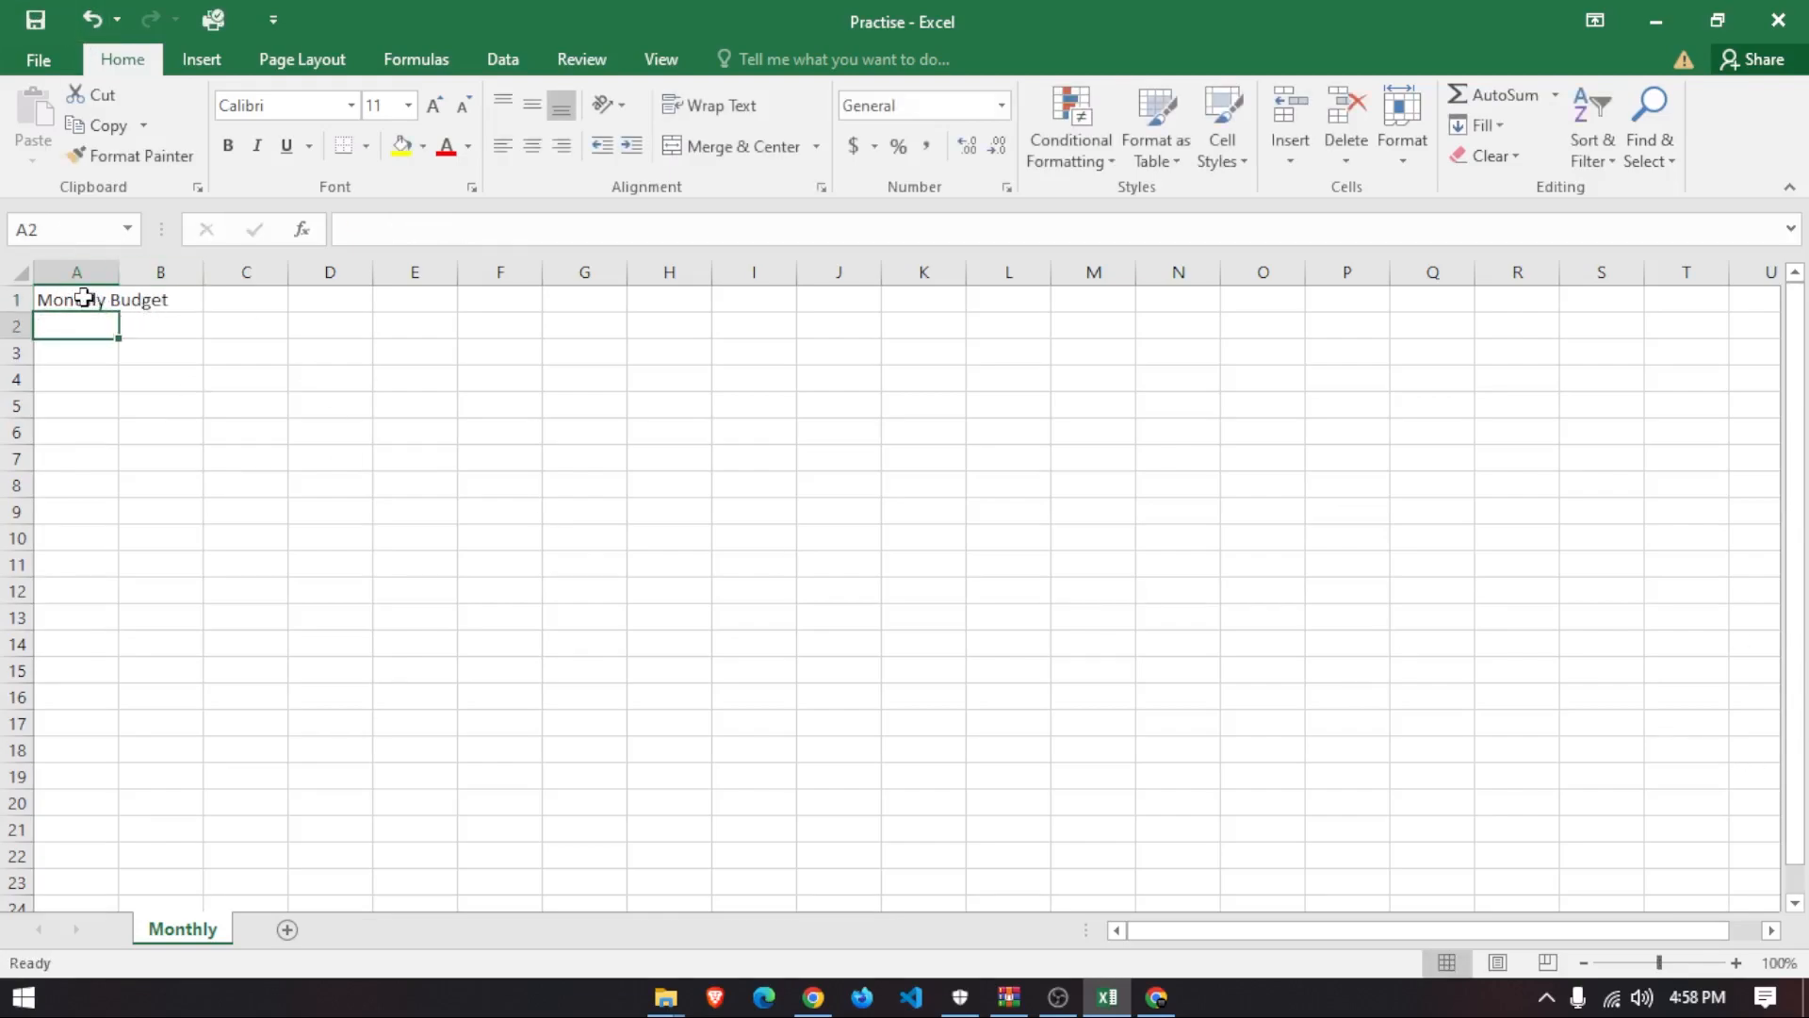
- Inspect the Monthly Budget title in A1 and the formula bar by selecting nearby cells
{"action": "left_click", "coordinate": [87, 299]}
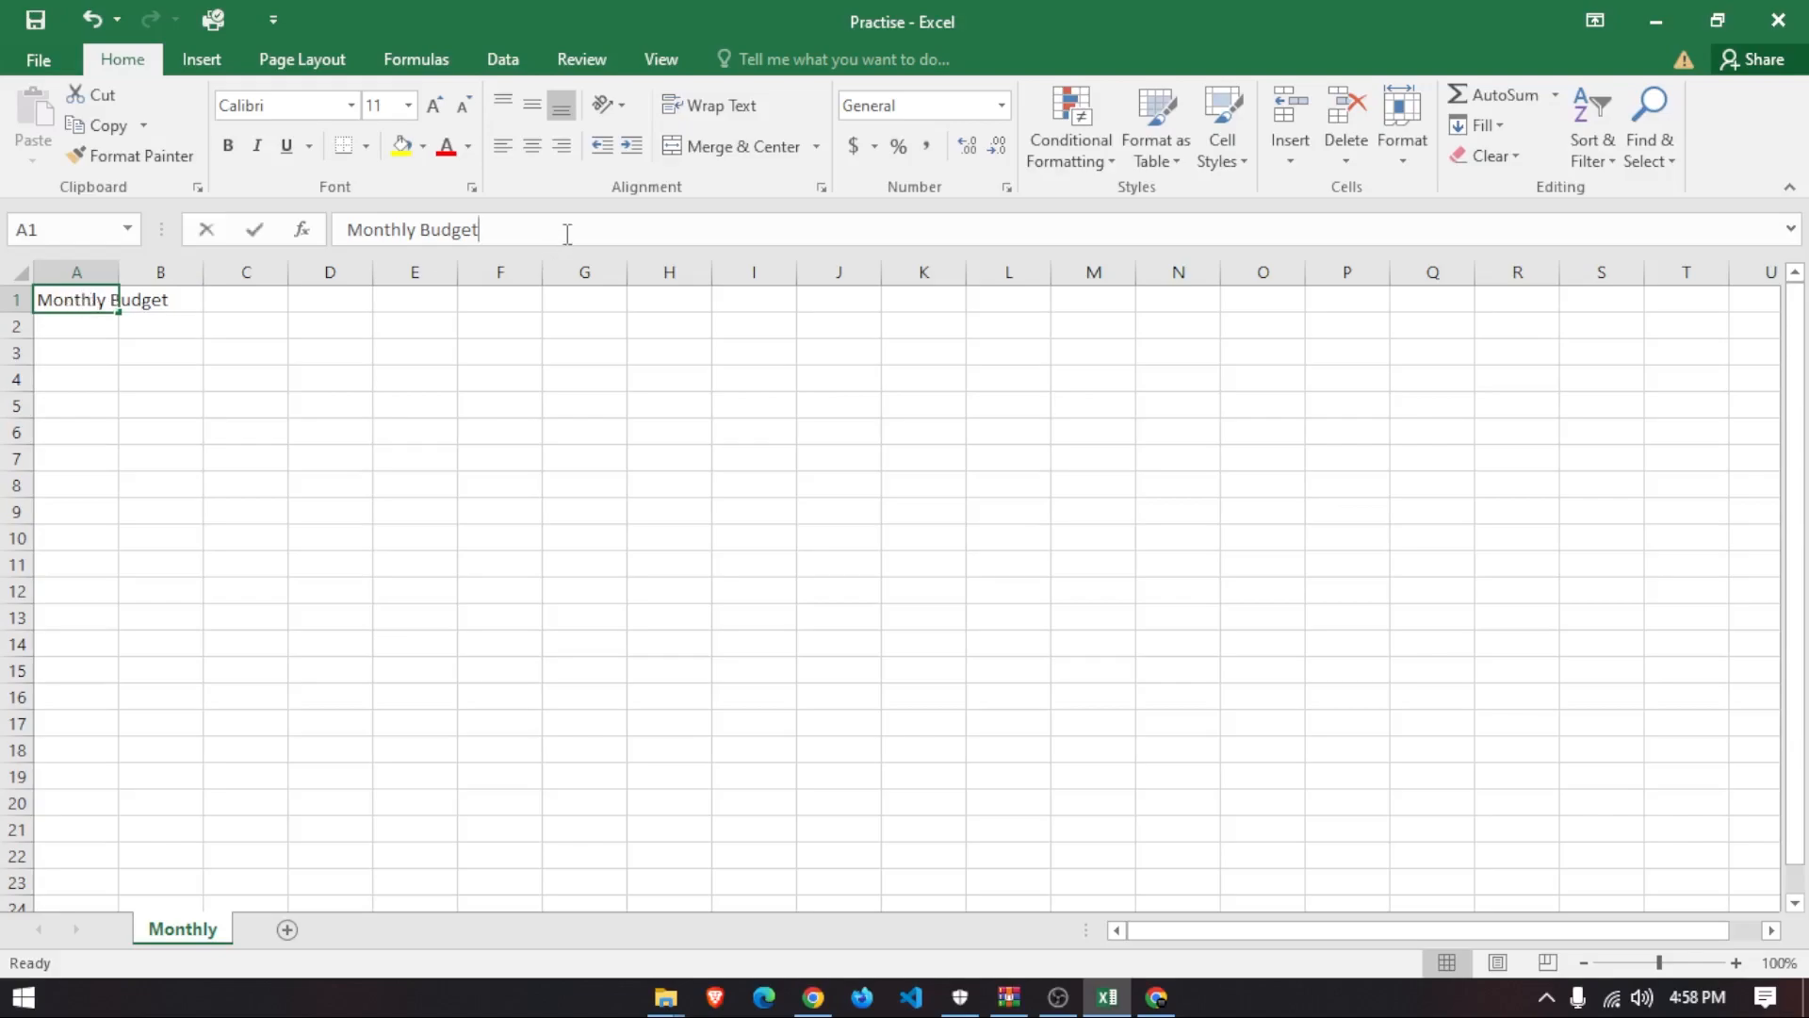
{"action": "left_click_drag", "start_coordinate": [567, 233], "coordinate": [385, 230]}
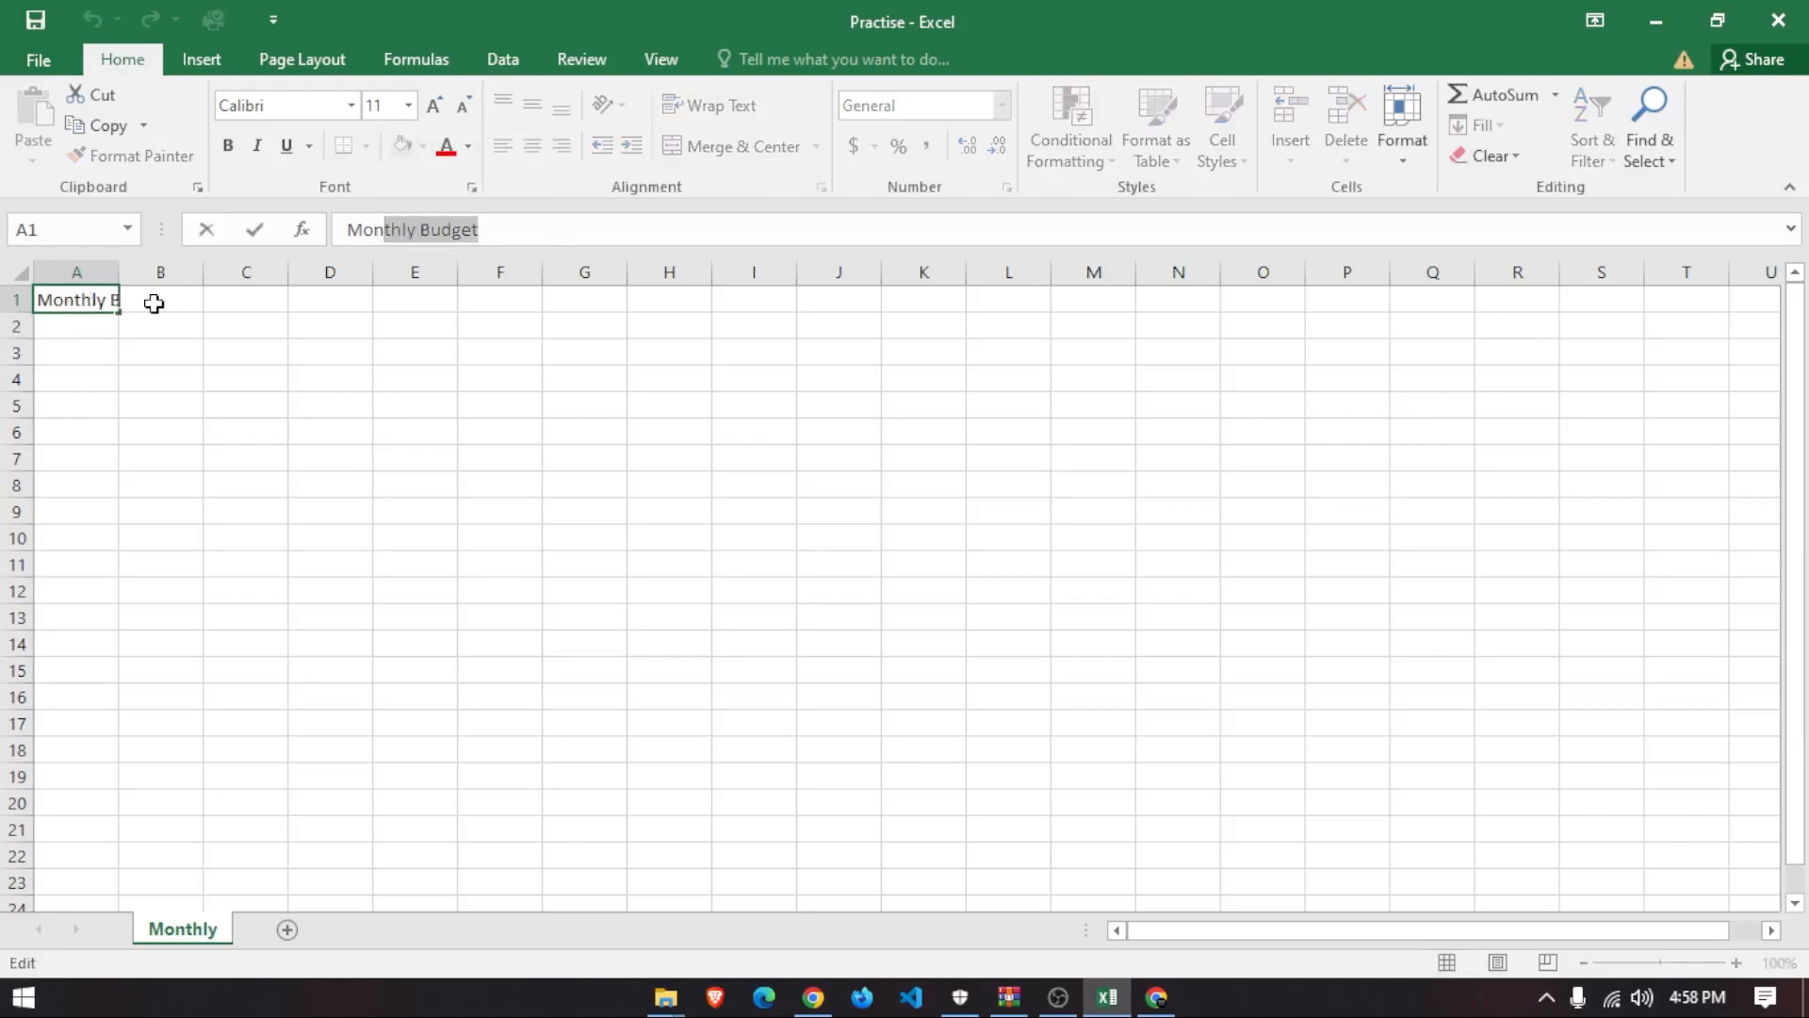
{"action": "left_click", "coordinate": [155, 303]}
{"action": "left_click", "coordinate": [382, 236]}
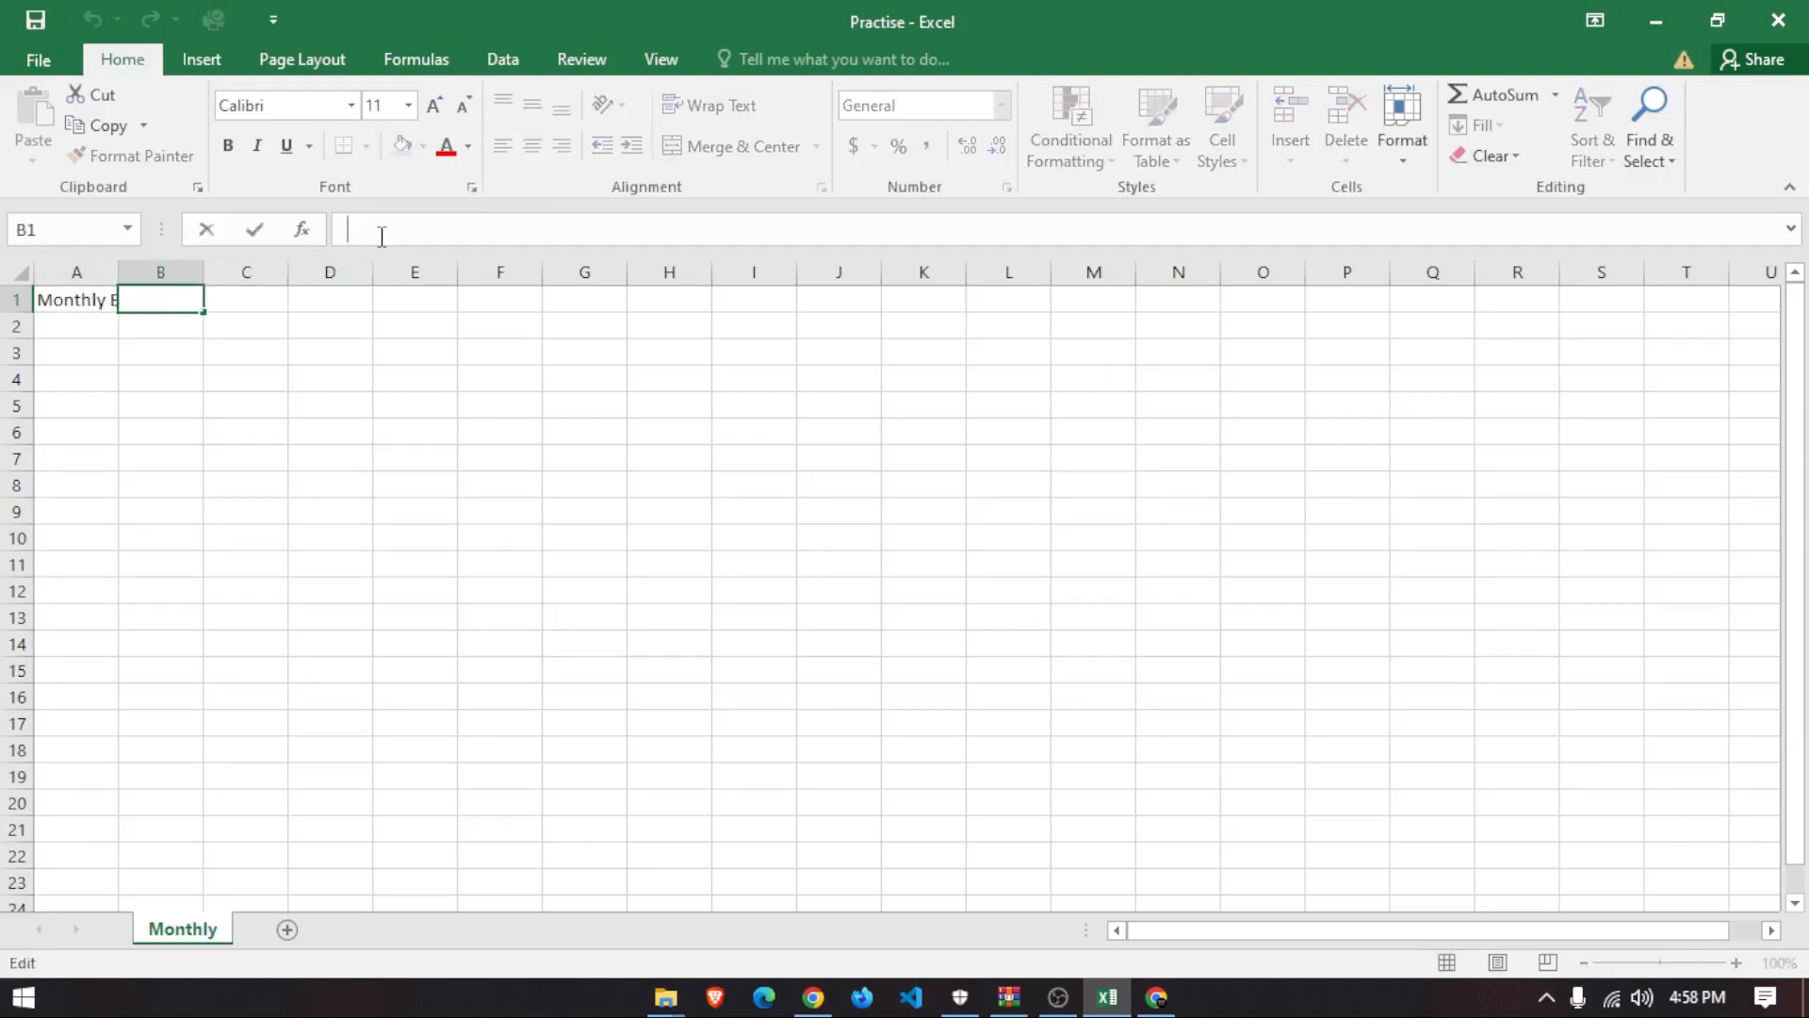
{"action": "left_click", "coordinate": [83, 304]}
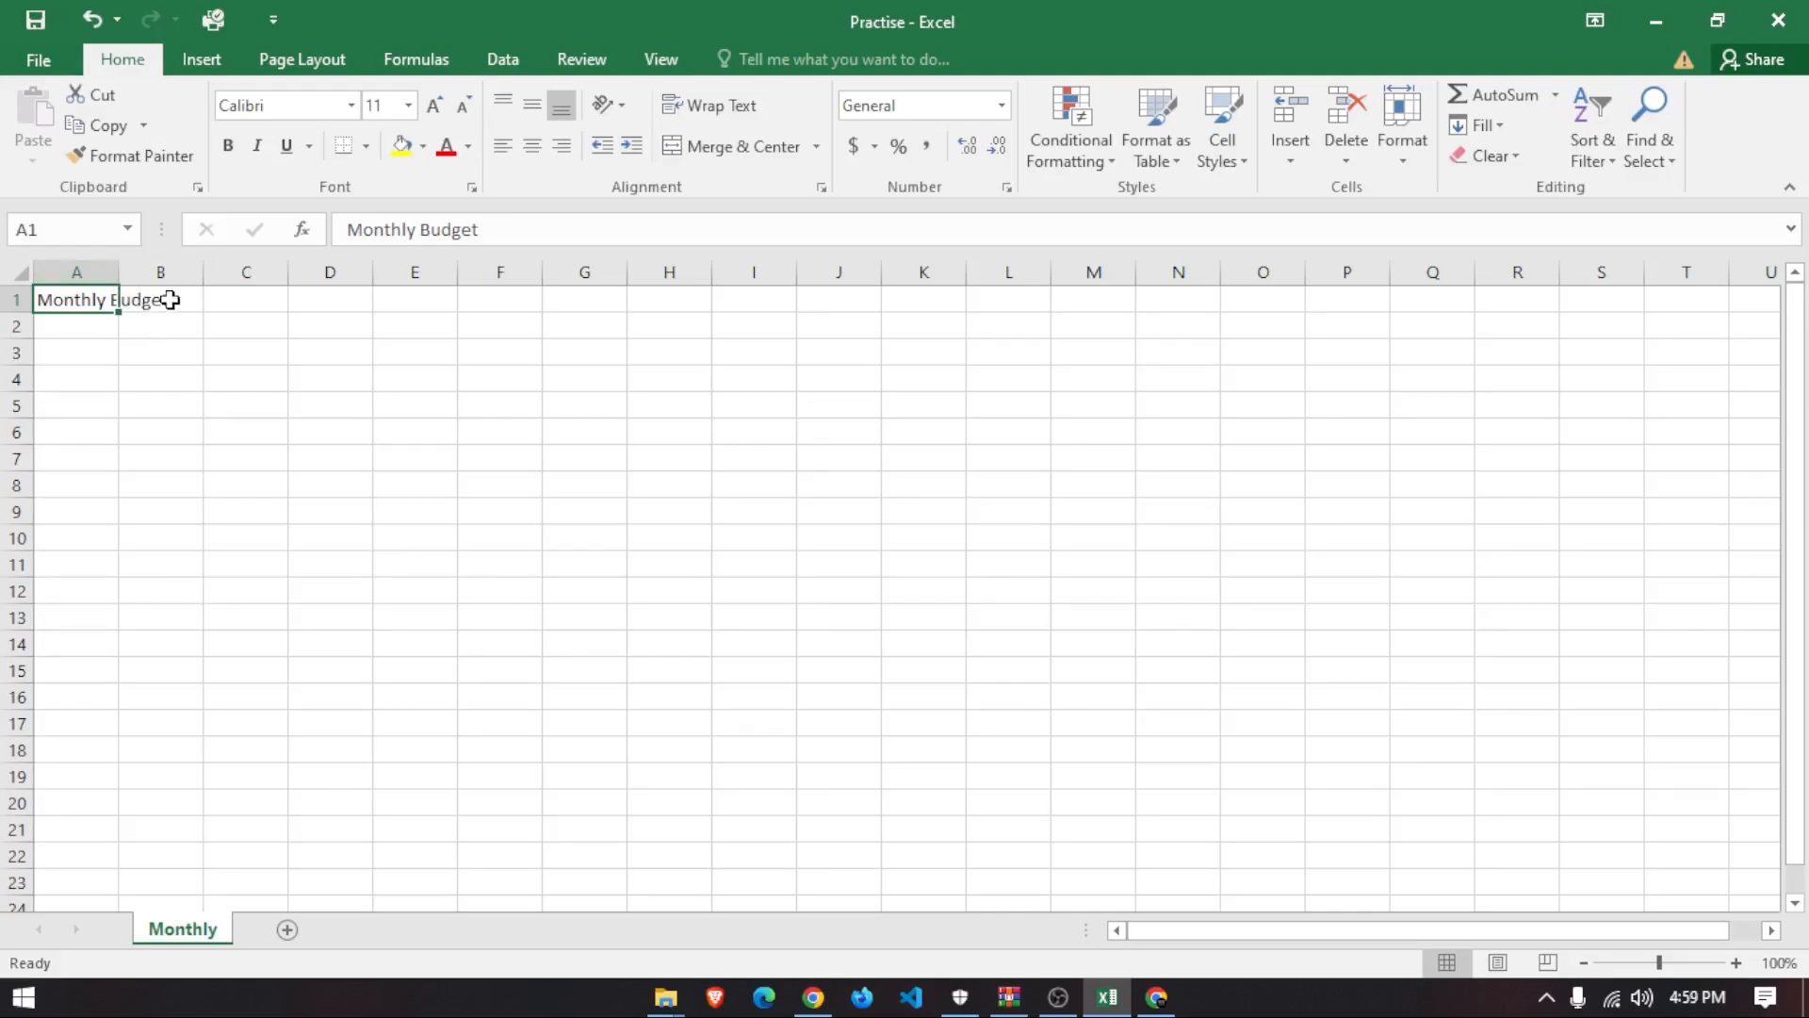
{"action": "left_click", "coordinate": [170, 300]}
{"action": "left_click", "coordinate": [104, 407]}
{"action": "left_click", "coordinate": [101, 302]}
{"action": "left_click", "coordinate": [100, 352]}
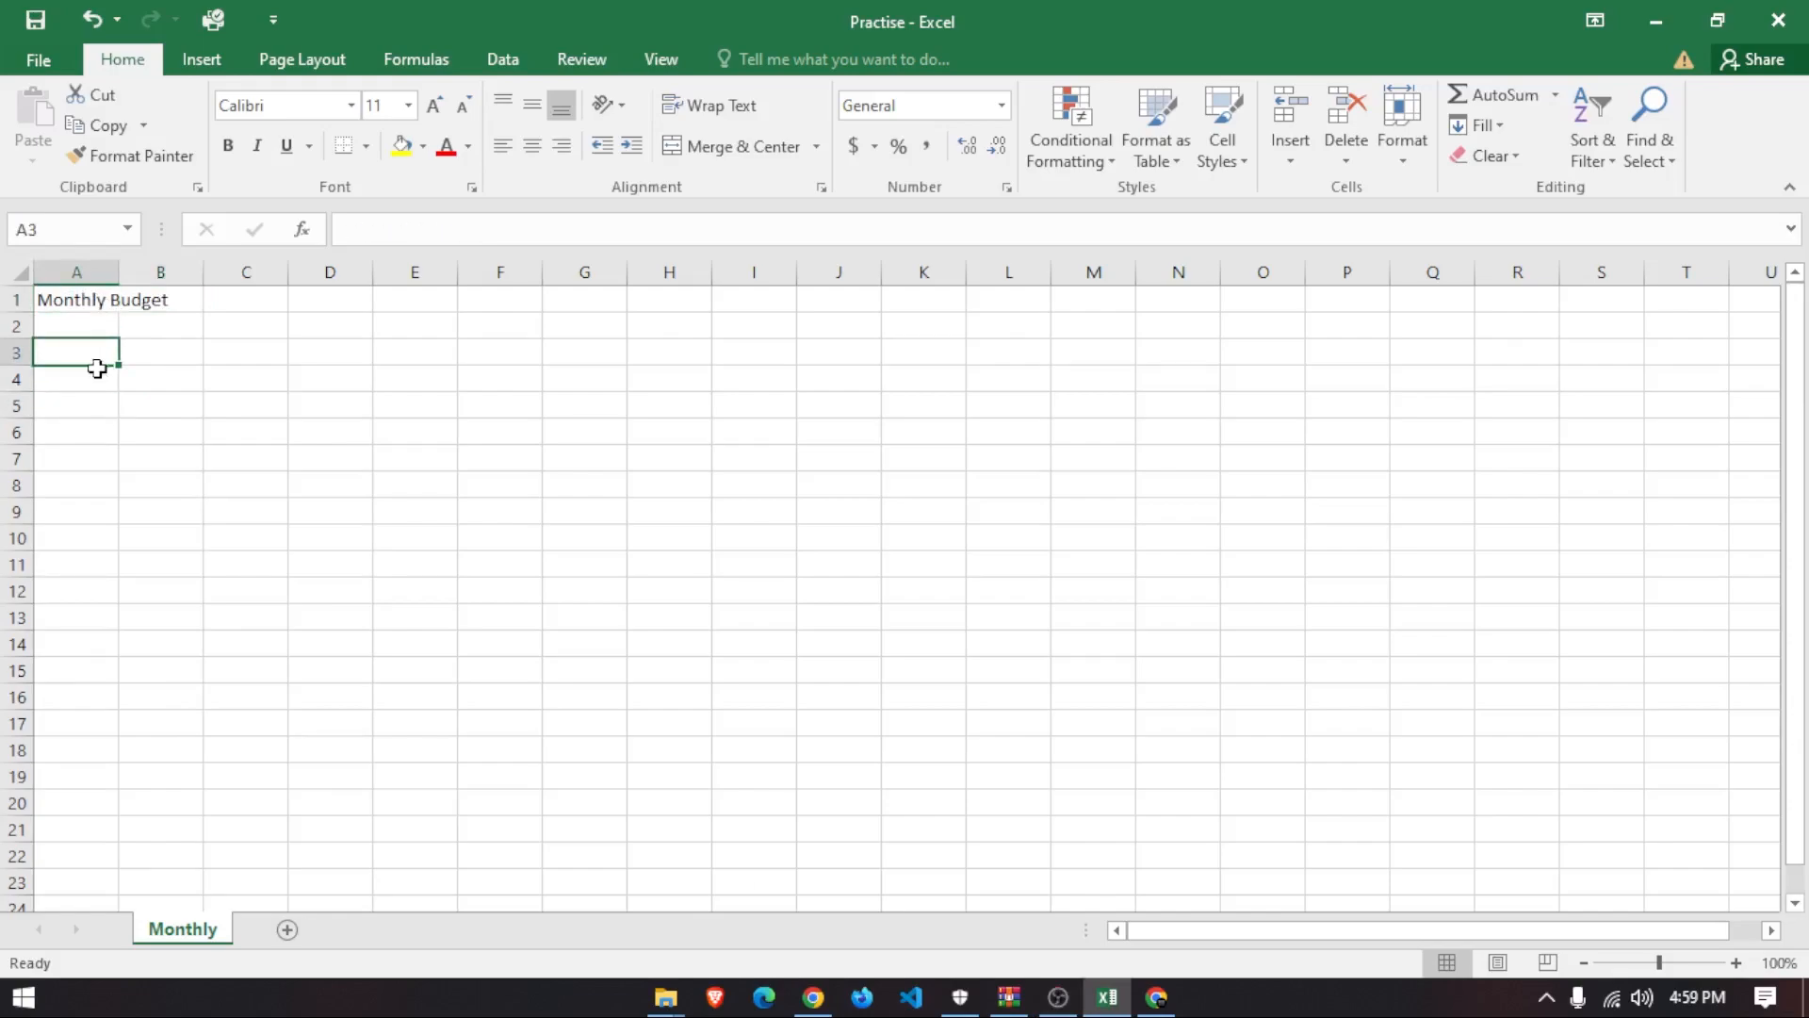
{"action": "left_click", "coordinate": [84, 387]}
- Enter the headers Bills, Jan and Feb in A4:C4
{"action": "type", "text": "Bil;ls"}
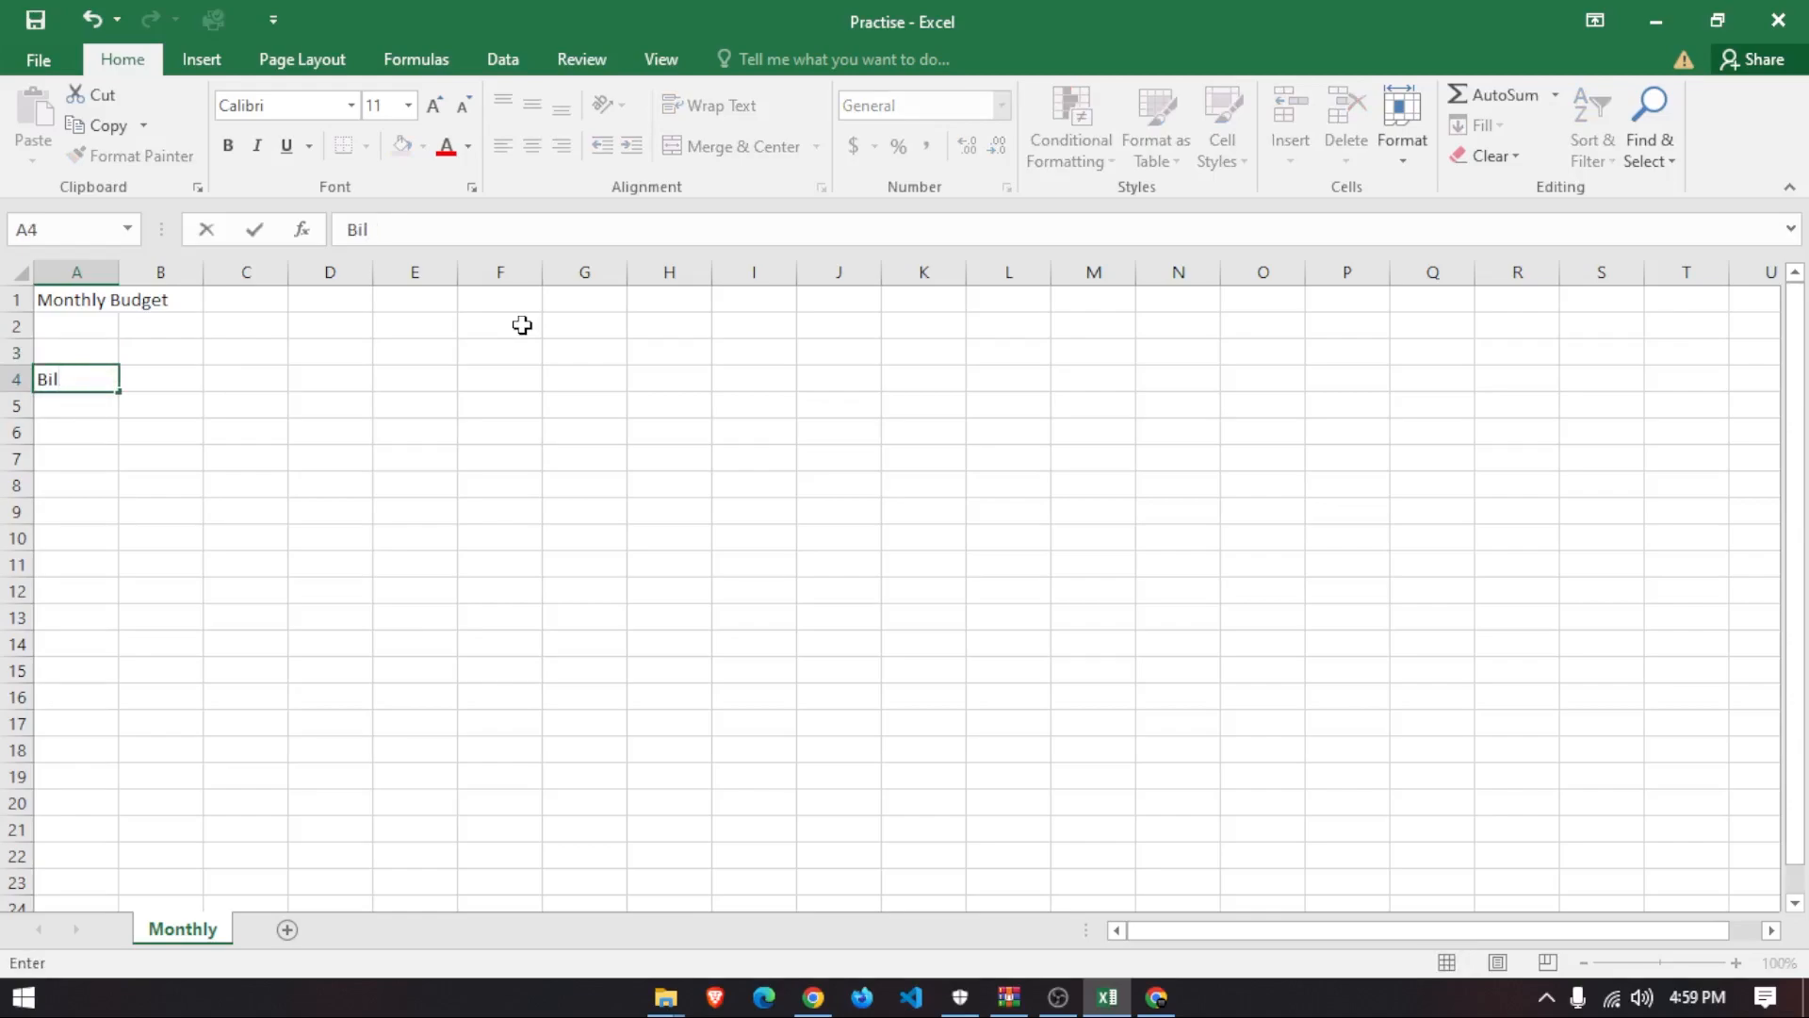
{"action": "key", "text": "Tab"}
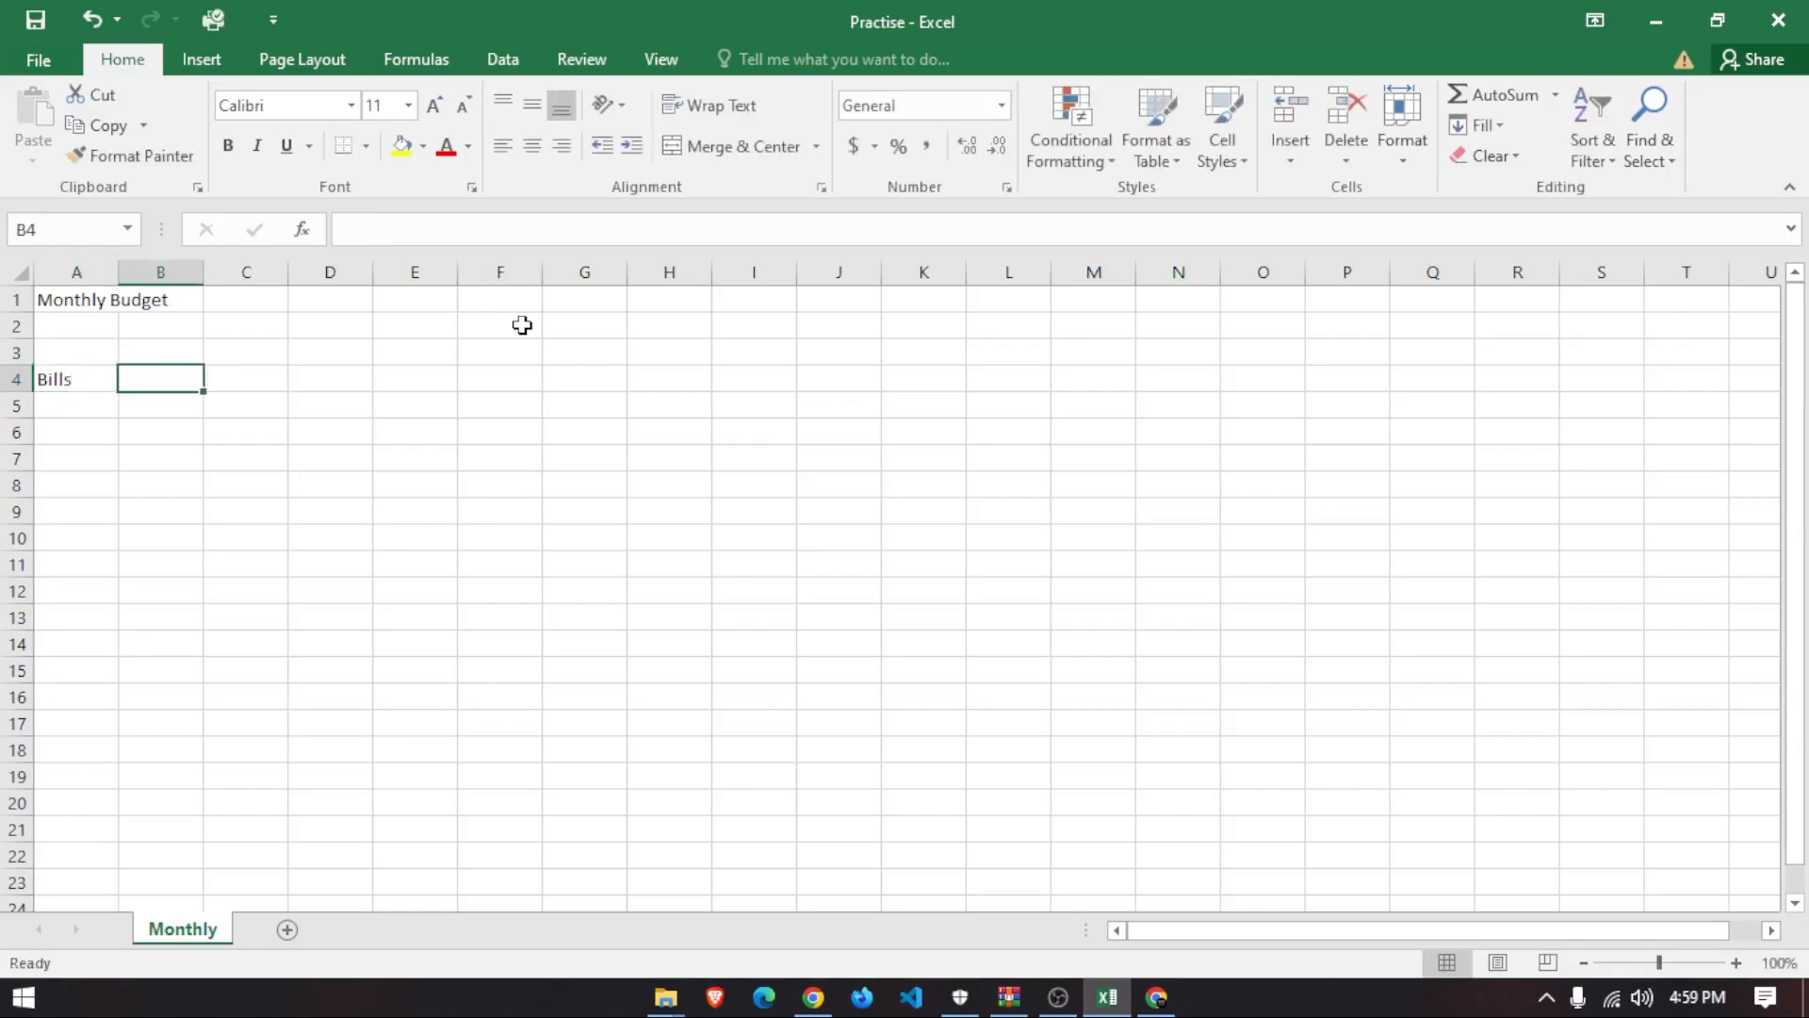
{"action": "type", "text": "jan"}
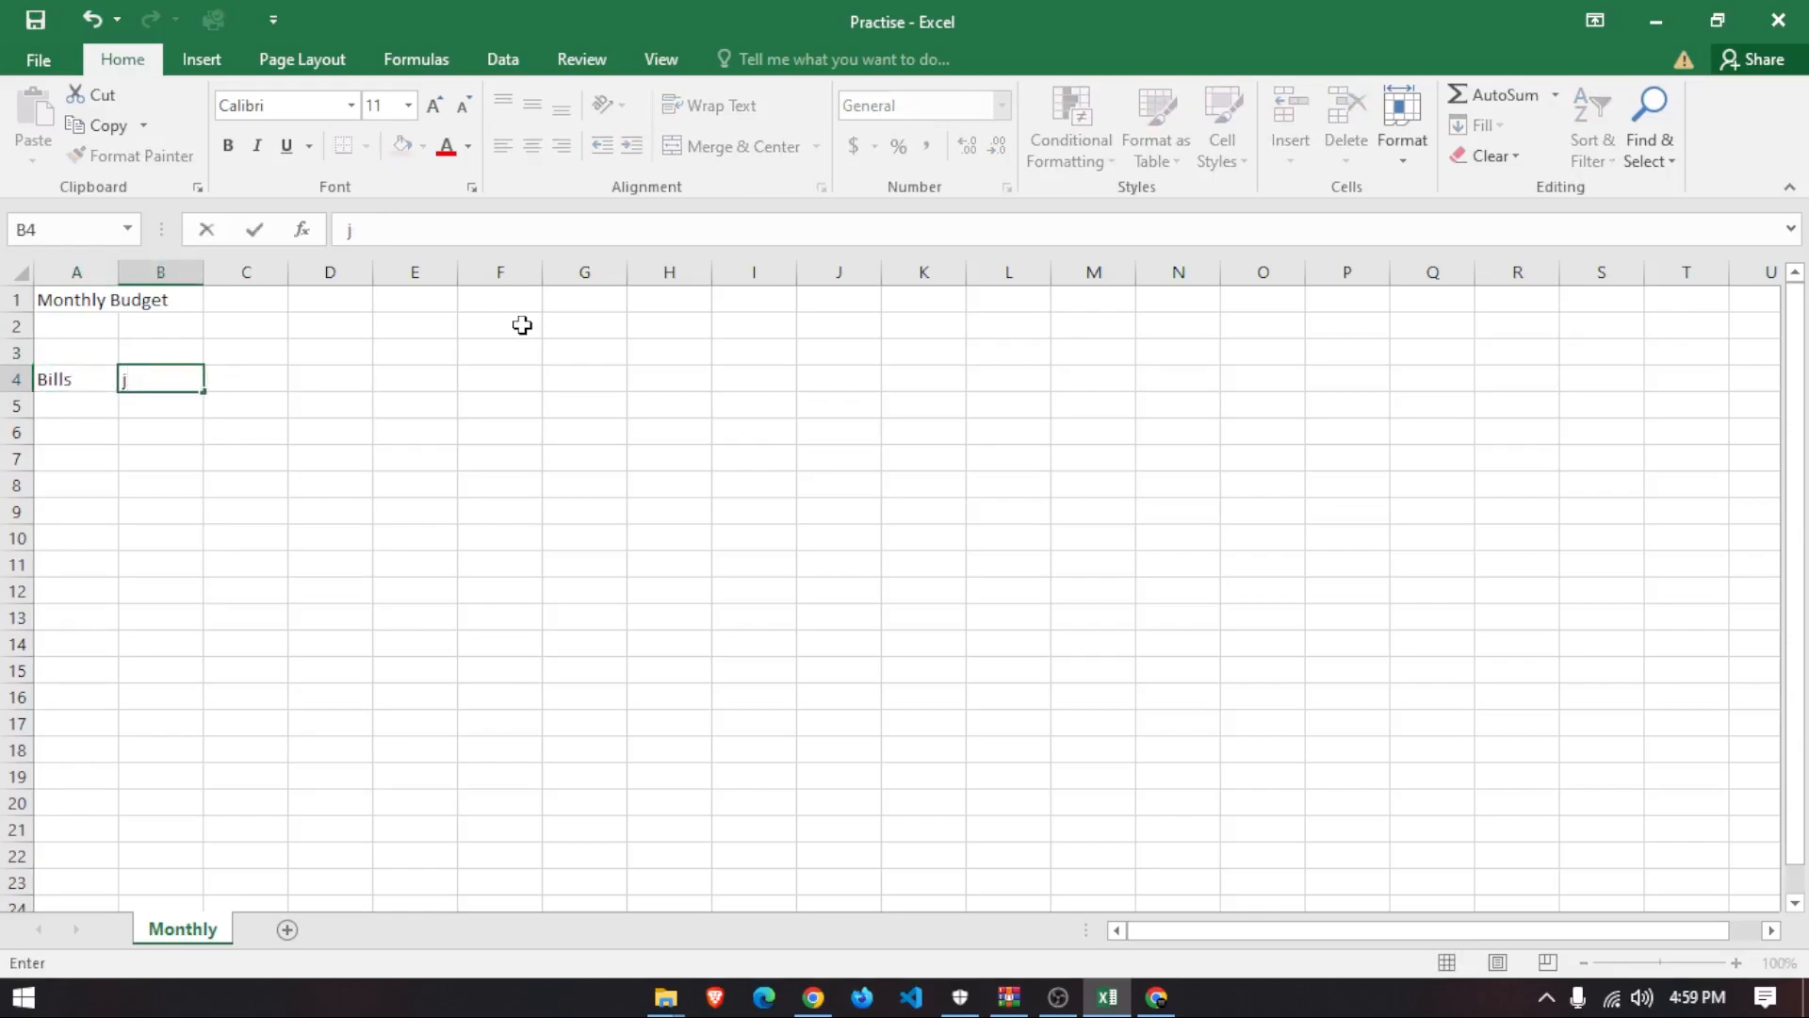
{"action": "key", "text": "Tab"}
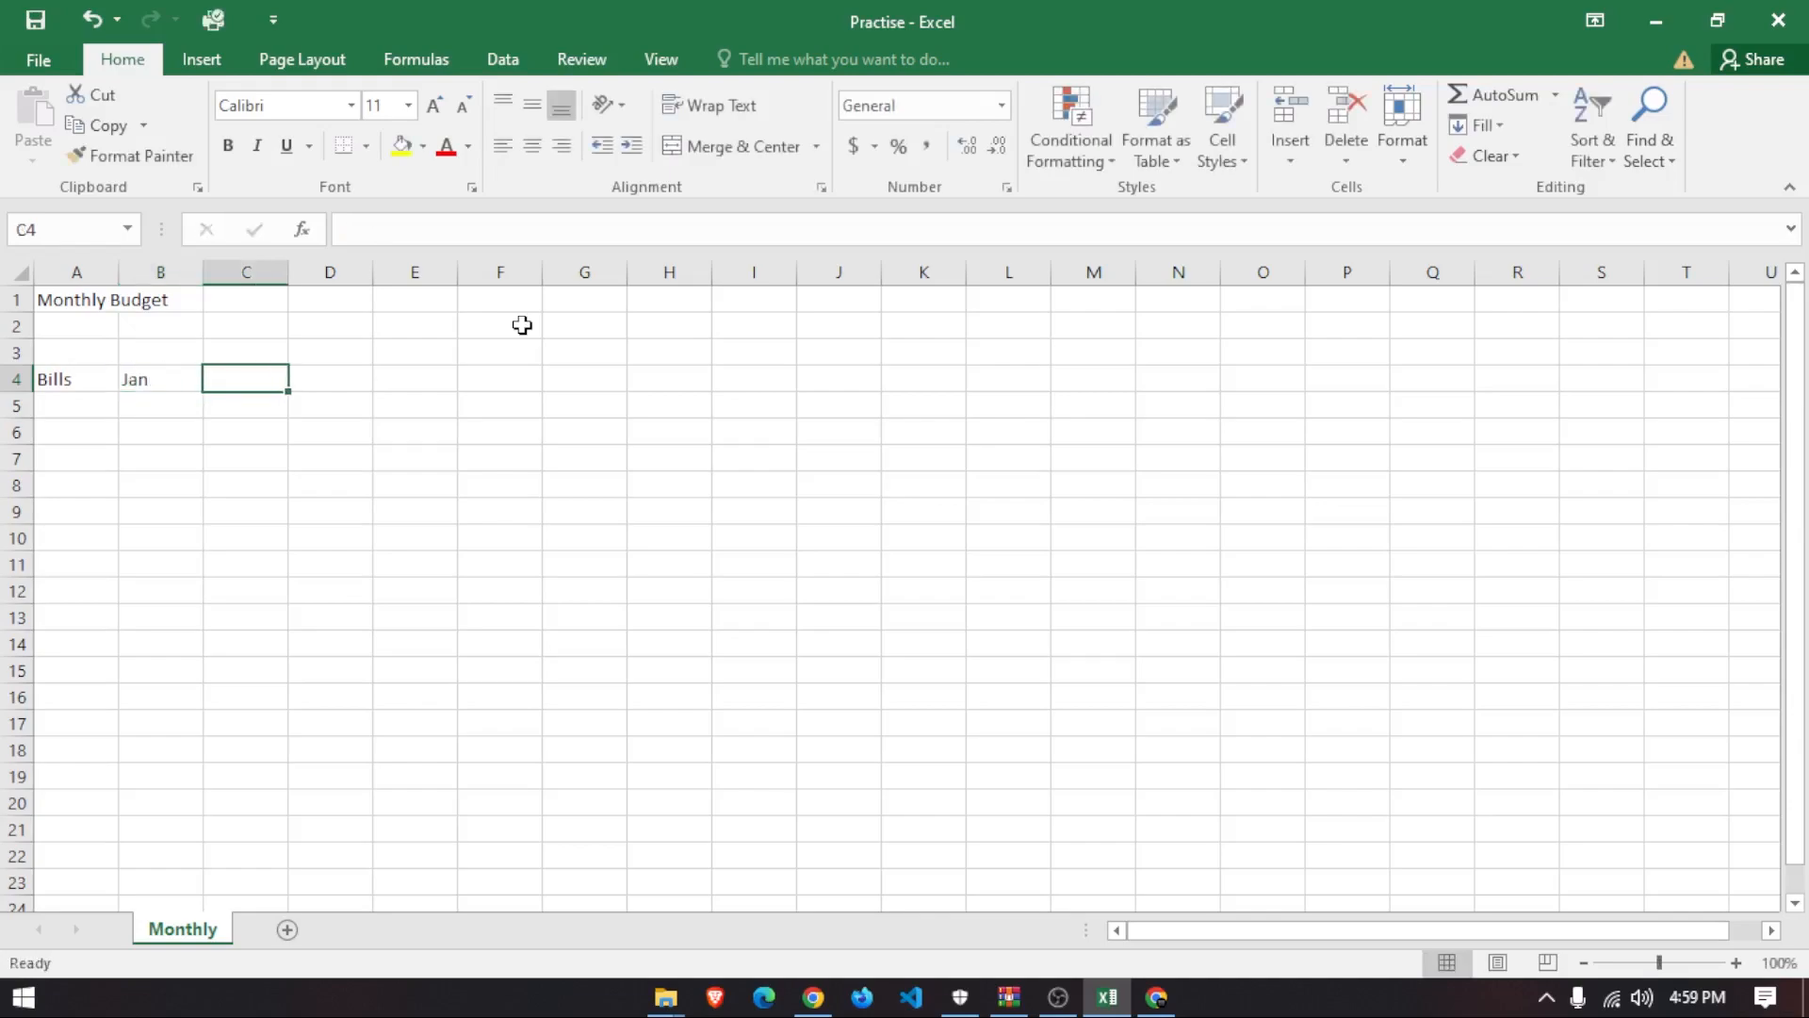
{"action": "type", "text": "Feb"}
{"action": "key", "text": "Tab"}
- Add the Mar and Total headers in D4 and E4
{"action": "type", "text": "Mar"}
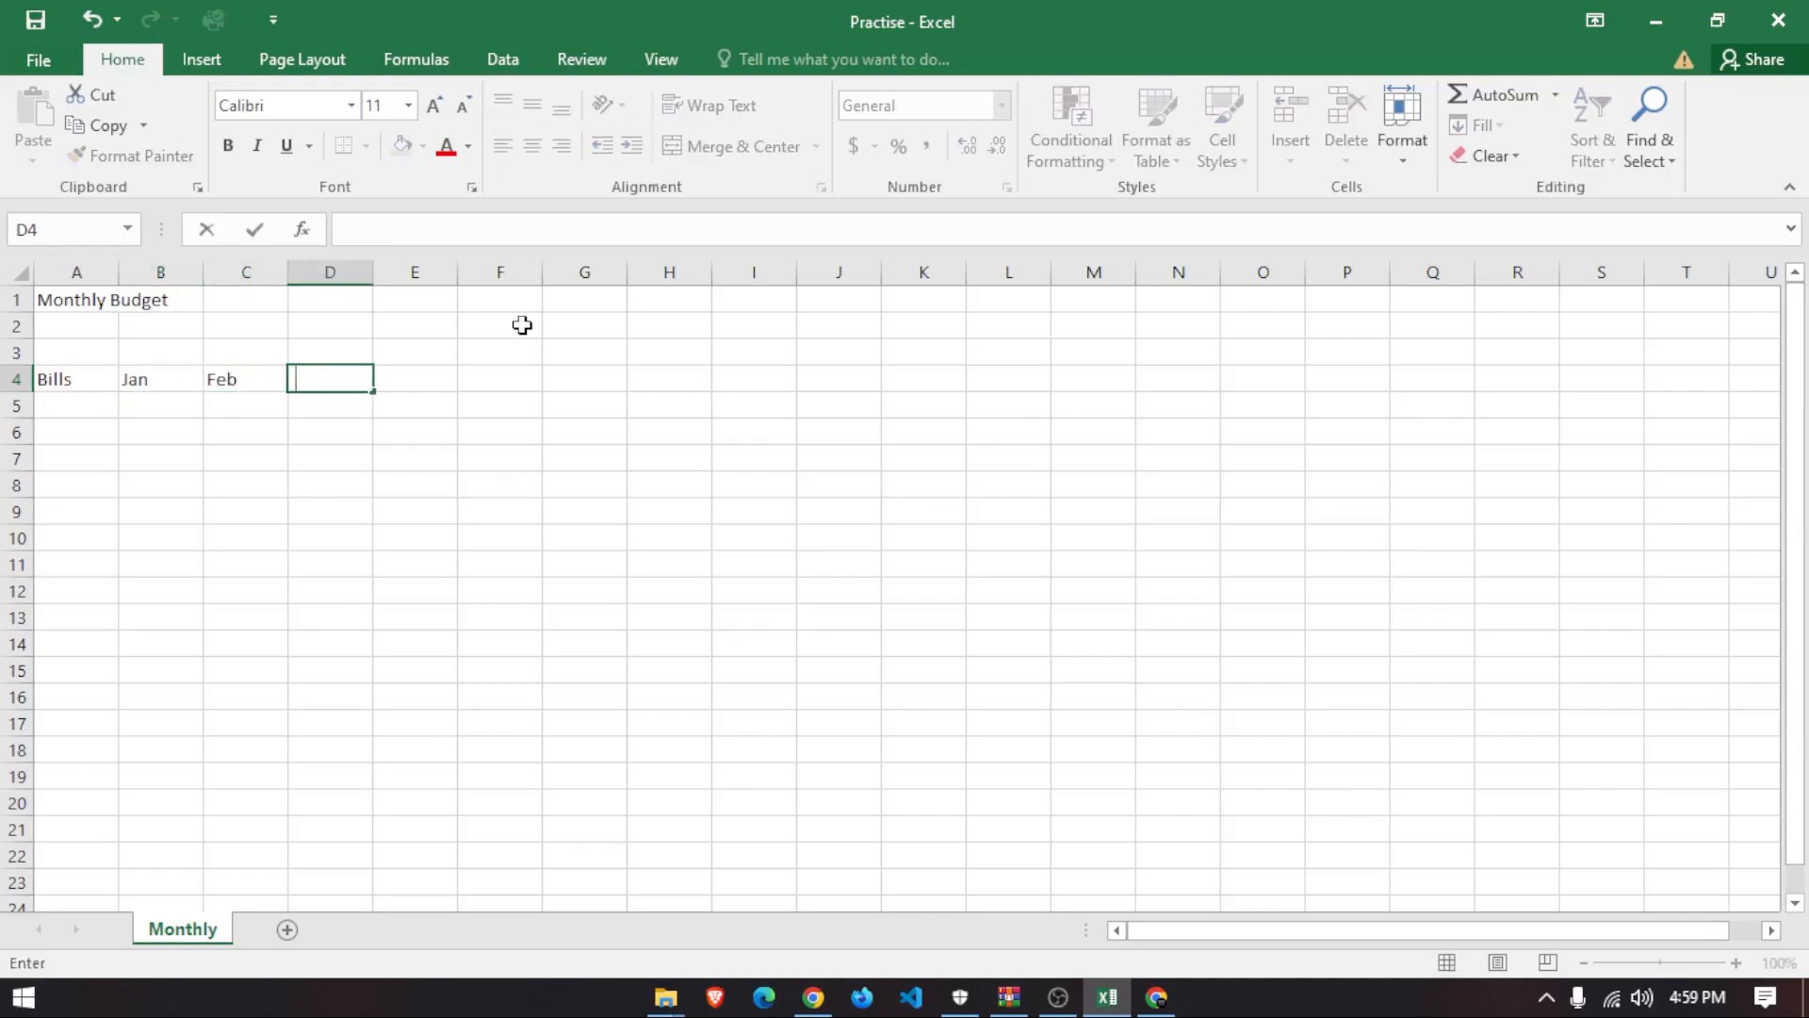
{"action": "key", "text": "BackSpace"}
{"action": "key", "text": "BackSpace"}
{"action": "key", "text": "BackSpace"}
{"action": "type", "text": "ma"}
{"action": "key", "text": "BackSpace"}
{"action": "key", "text": "BackSpace"}
{"action": "type", "text": "March"}
{"action": "key", "text": "Tab"}
{"action": "type", "text": "Tota"}
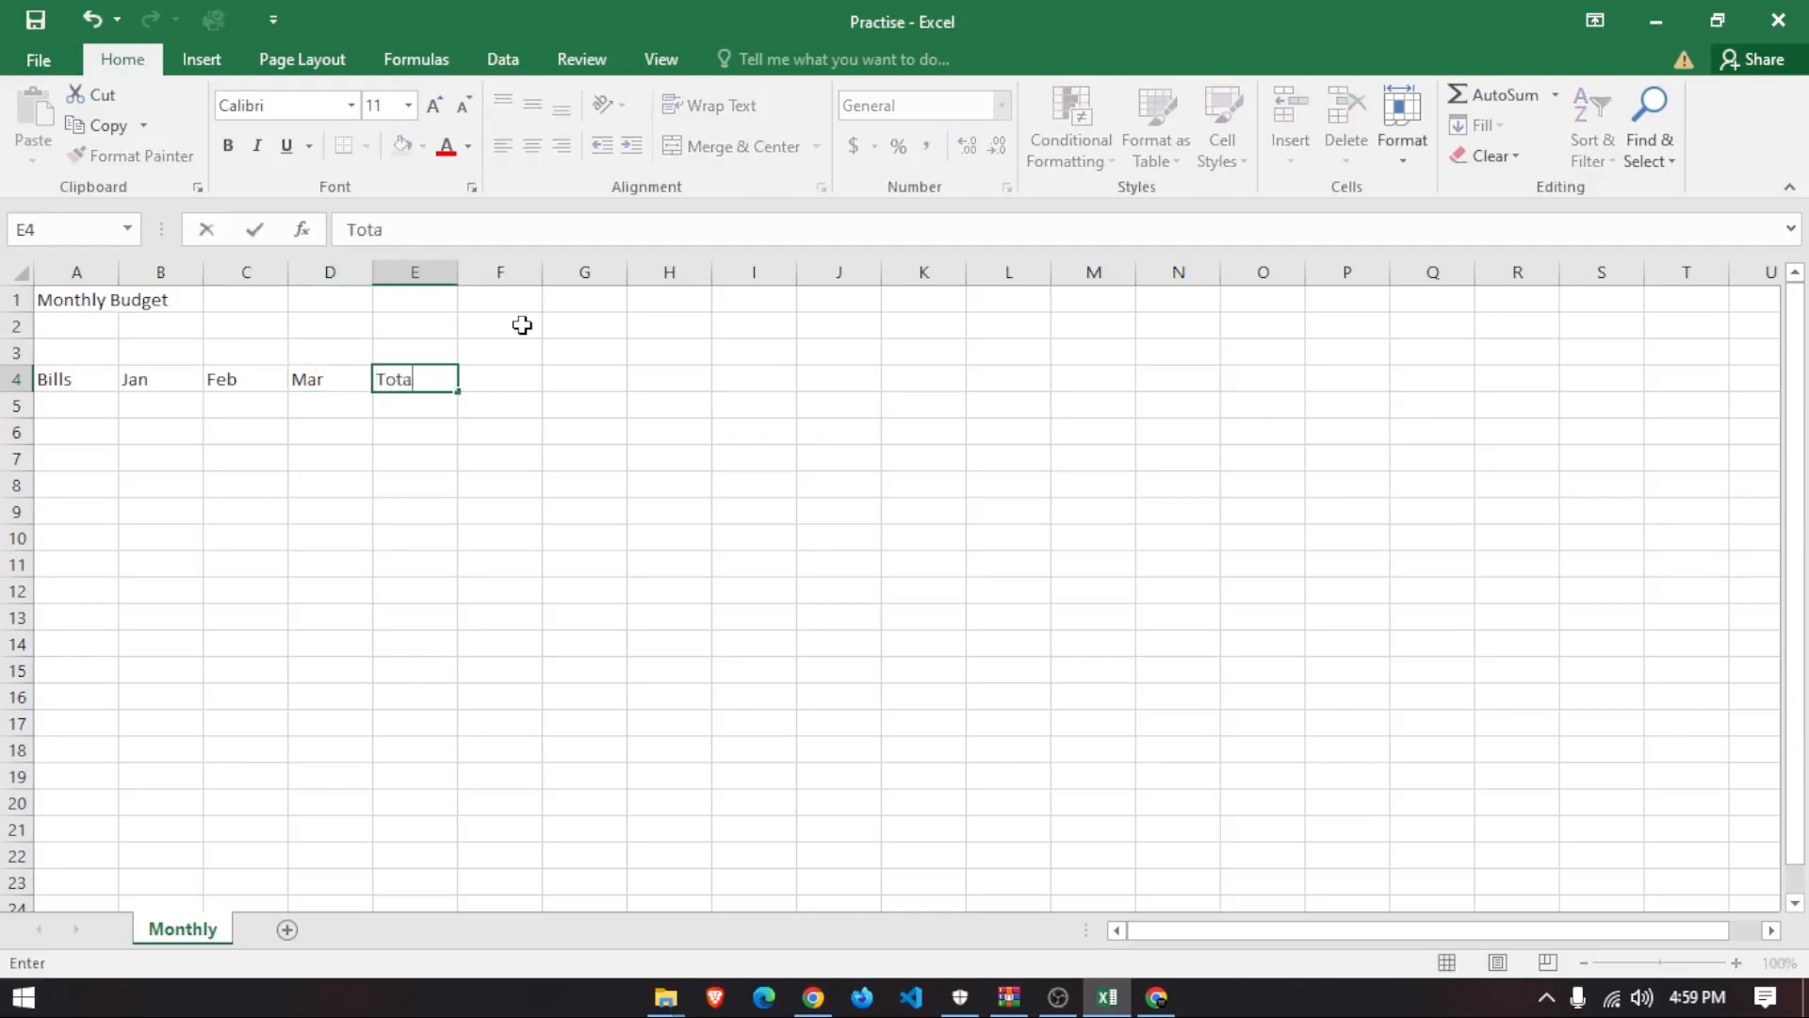
{"action": "left_click", "coordinate": [91, 410]}
- List the bills Phone, Gadget, Gas and Tools in A5:A8
{"action": "type", "text": "Phone"}
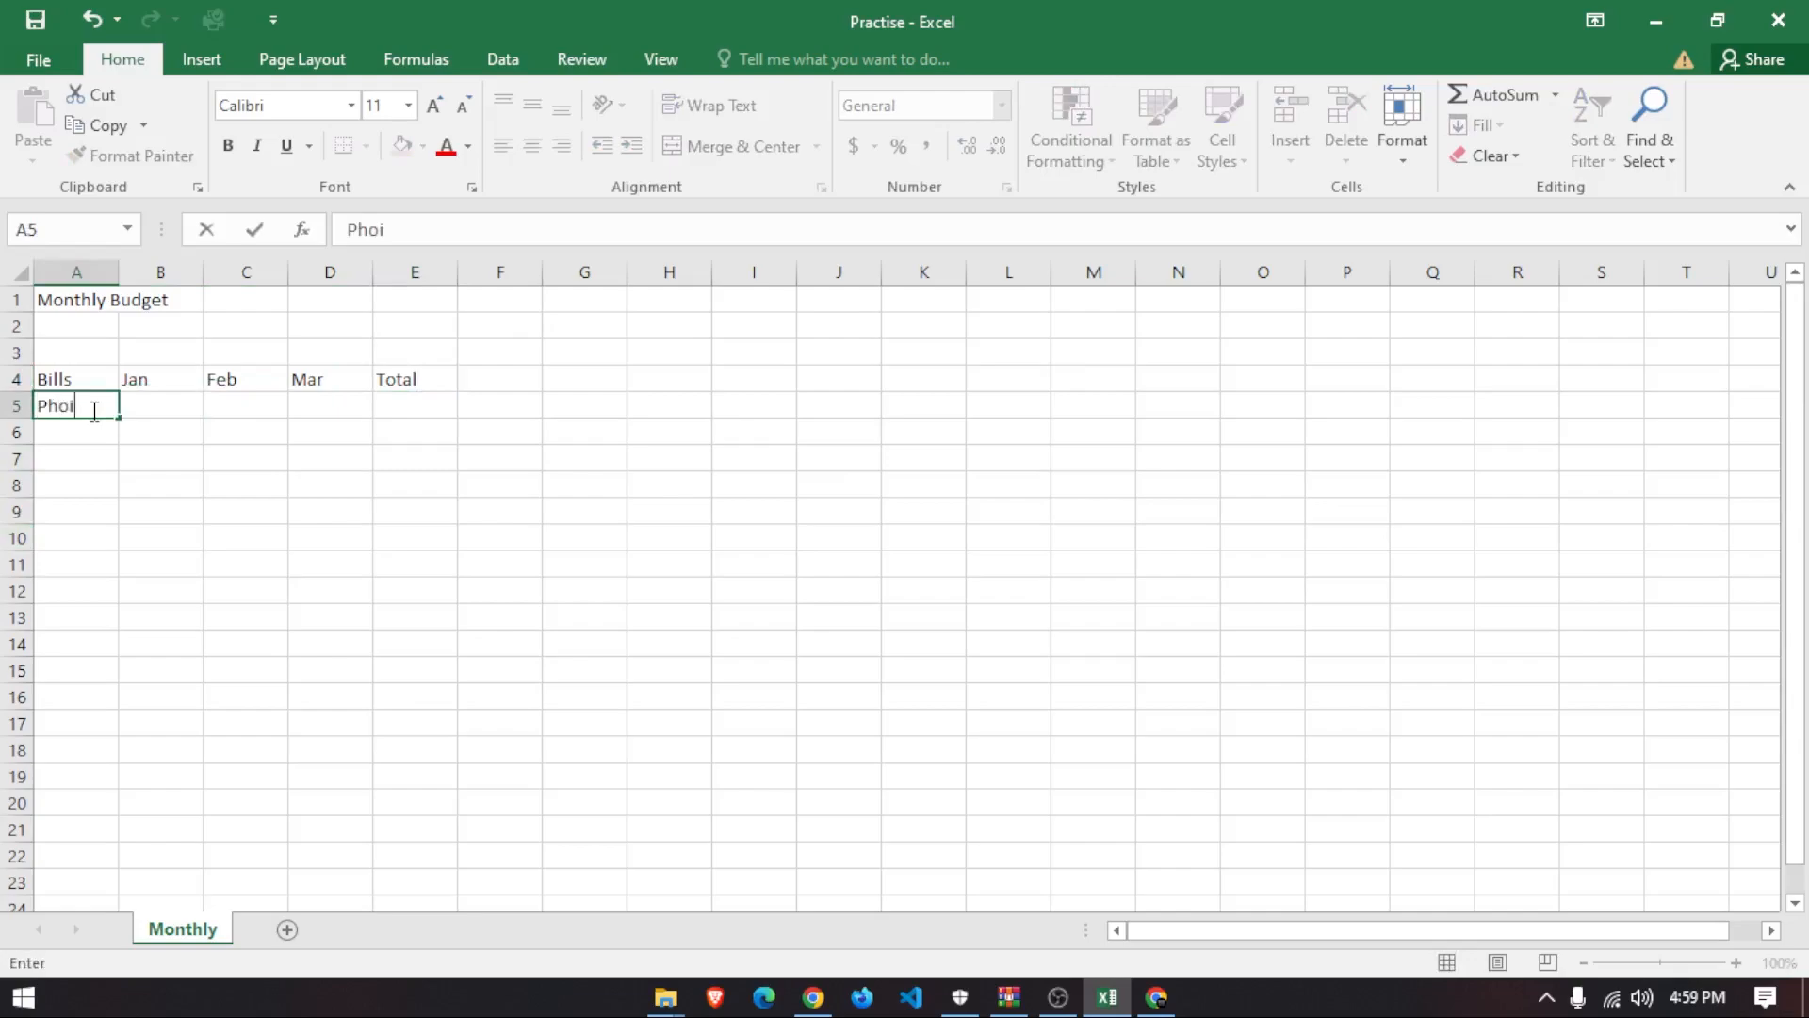
{"action": "key", "text": "Return"}
{"action": "type", "text": "Ga"}
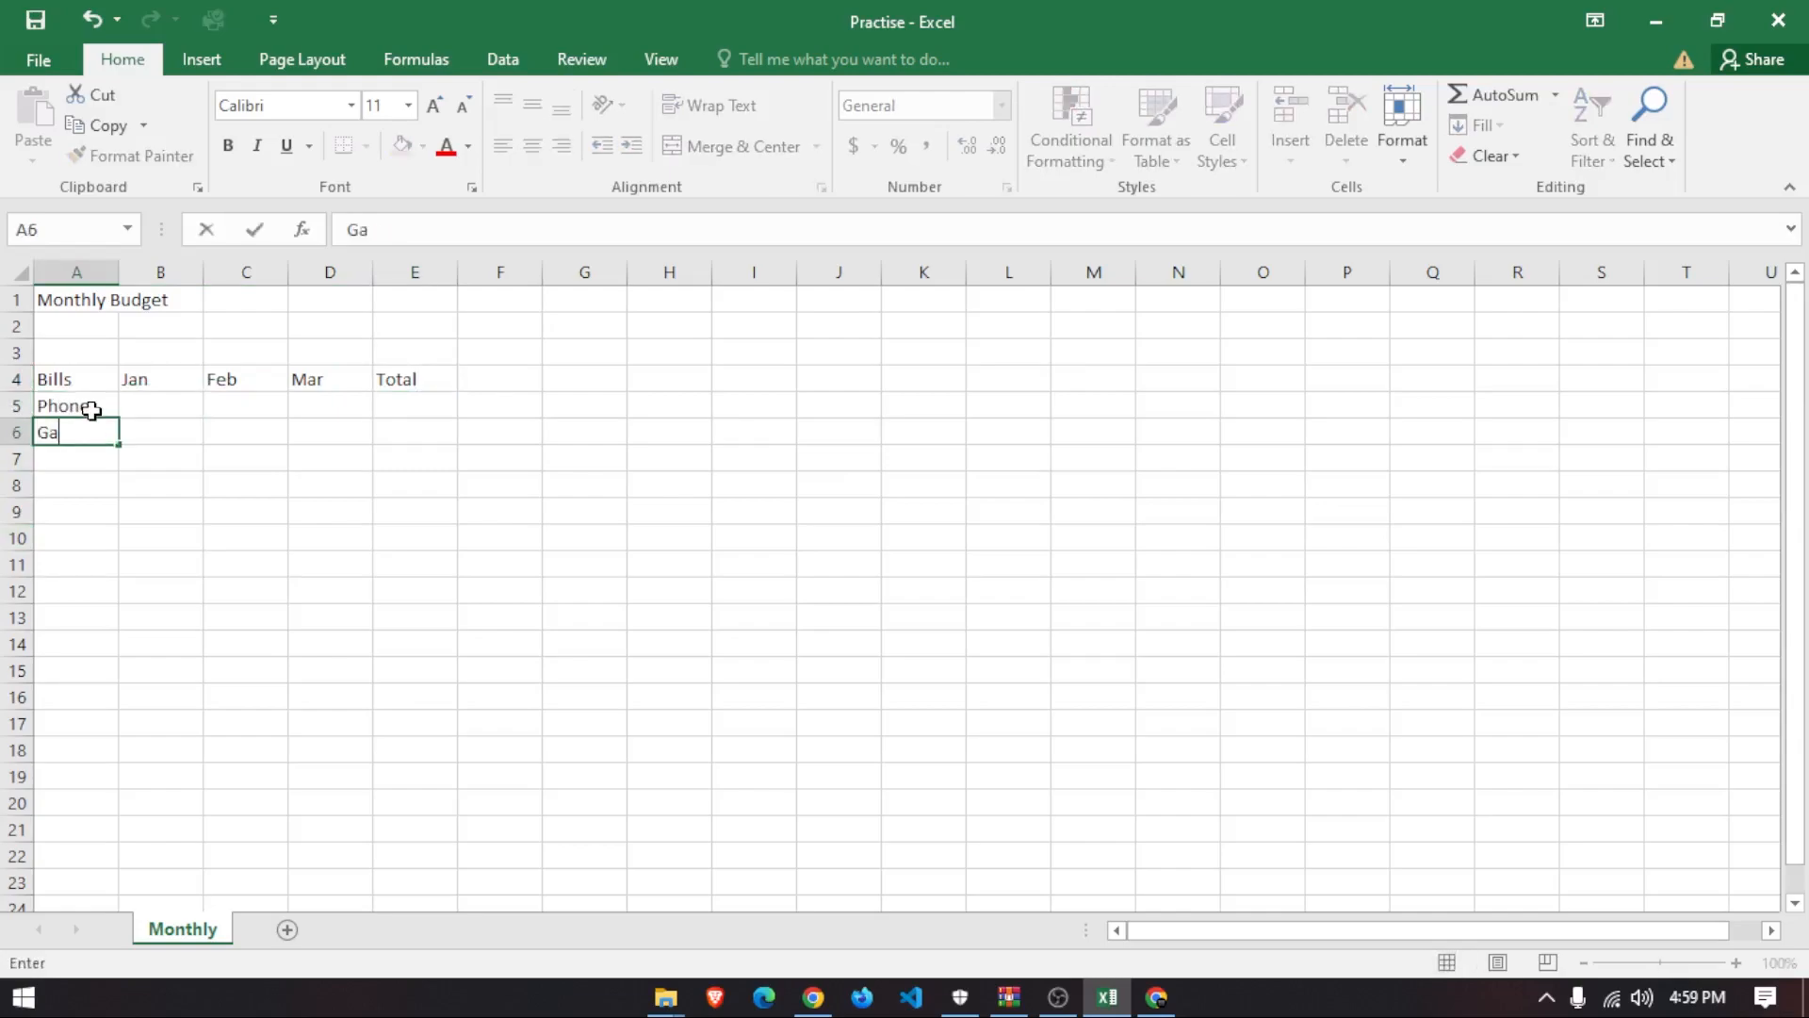
{"action": "type", "text": "dget"}
{"action": "key", "text": "Return"}
{"action": "type", "text": "Gas"}
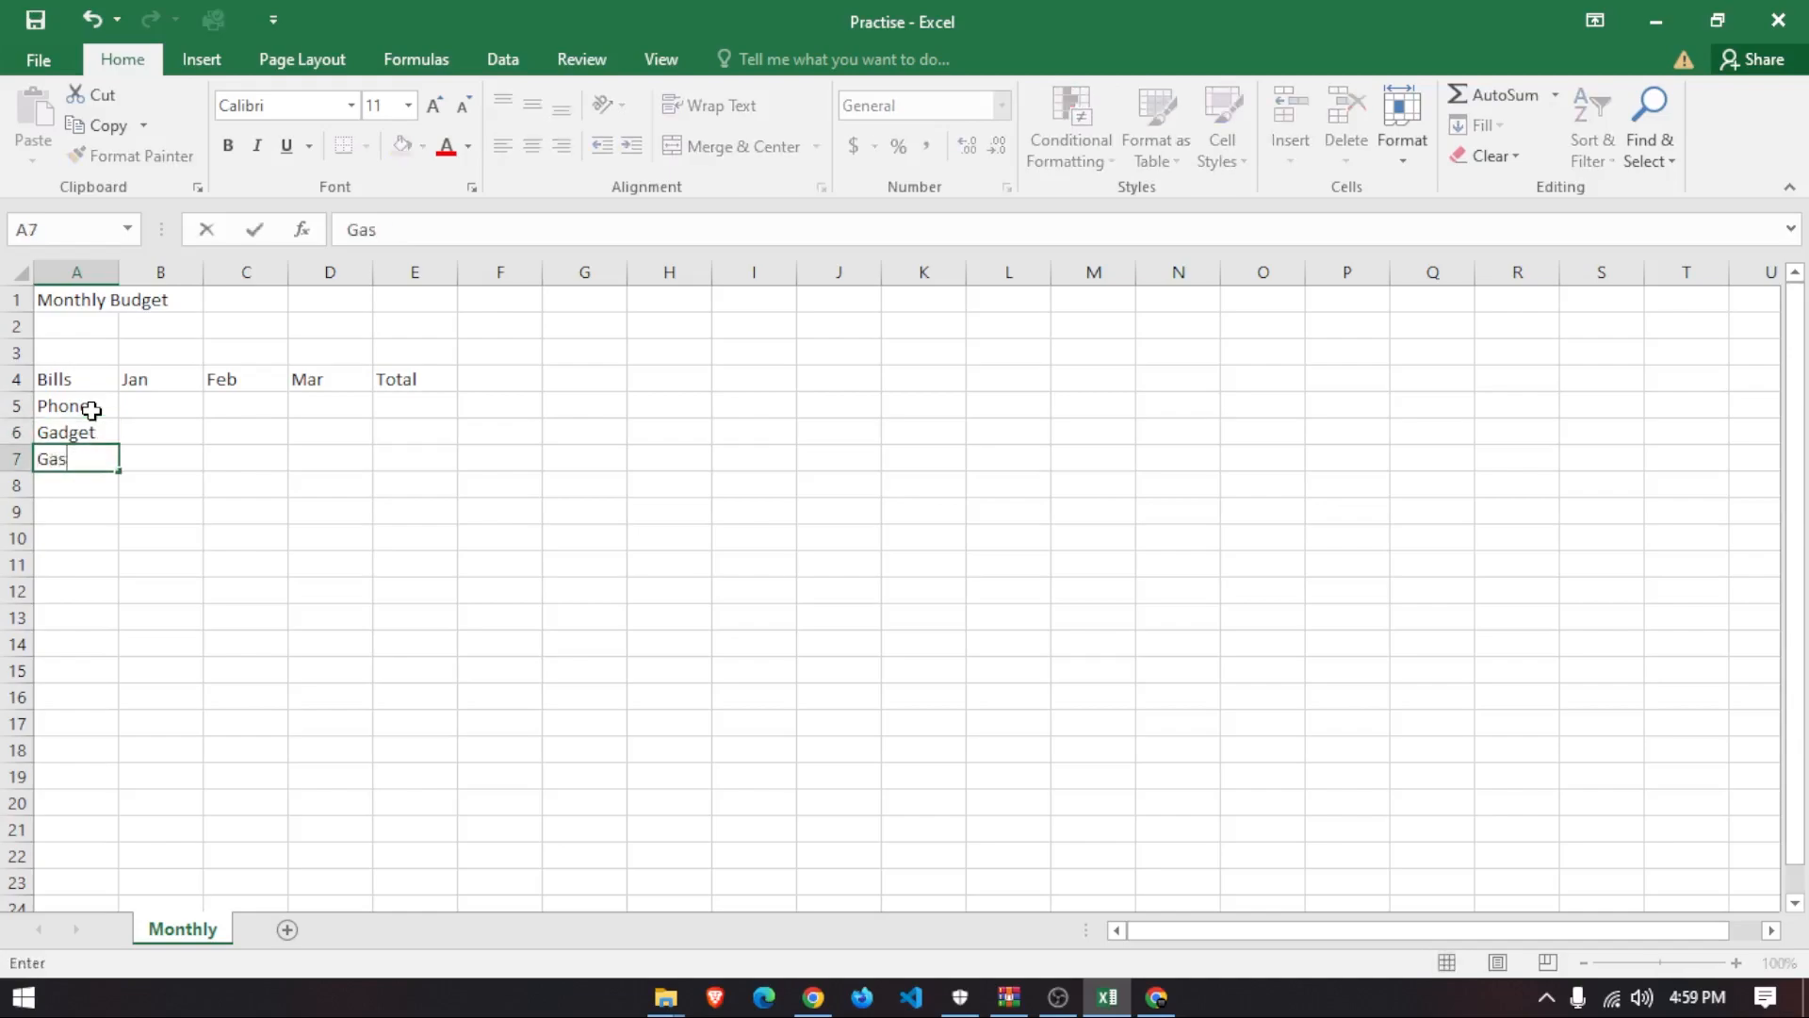
{"action": "key", "text": "Return"}
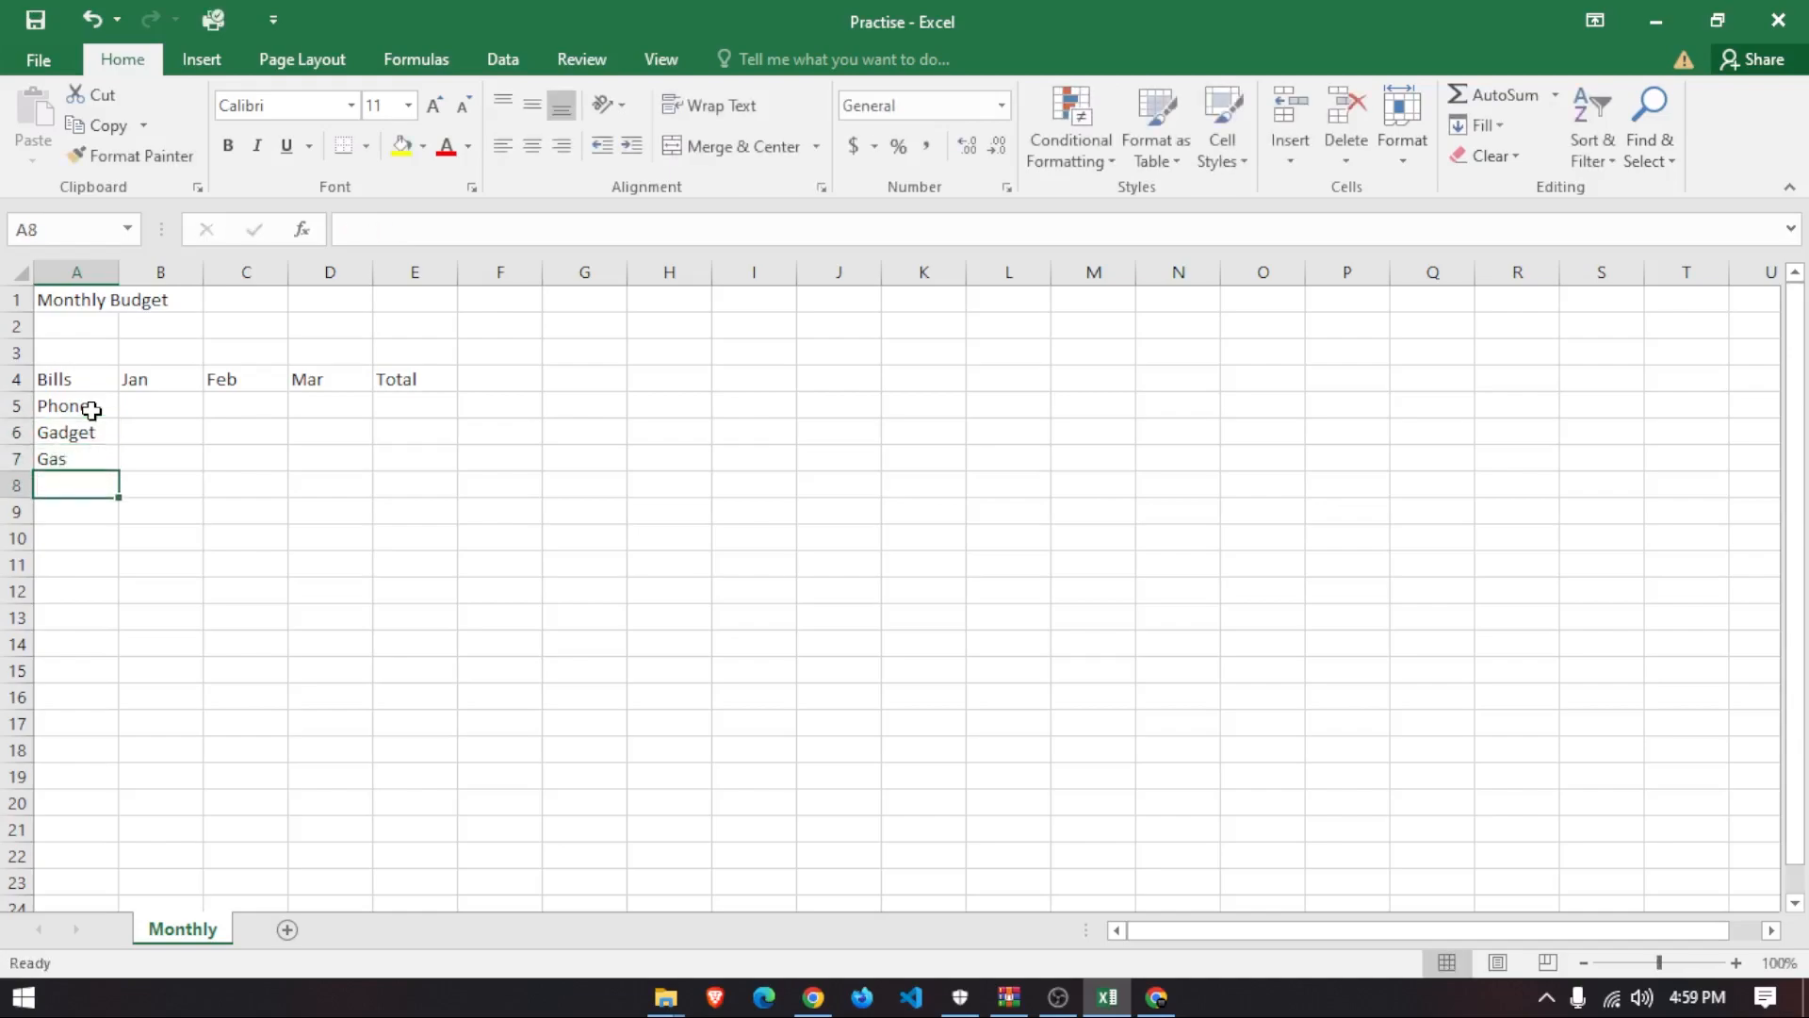
{"action": "type", "text": "Tools"}
{"action": "key", "text": "Return"}
- Add Car, Food and Entertainment in A9:A11 and review the bill names
{"action": "type", "text": "Car"}
{"action": "key", "text": "Return"}
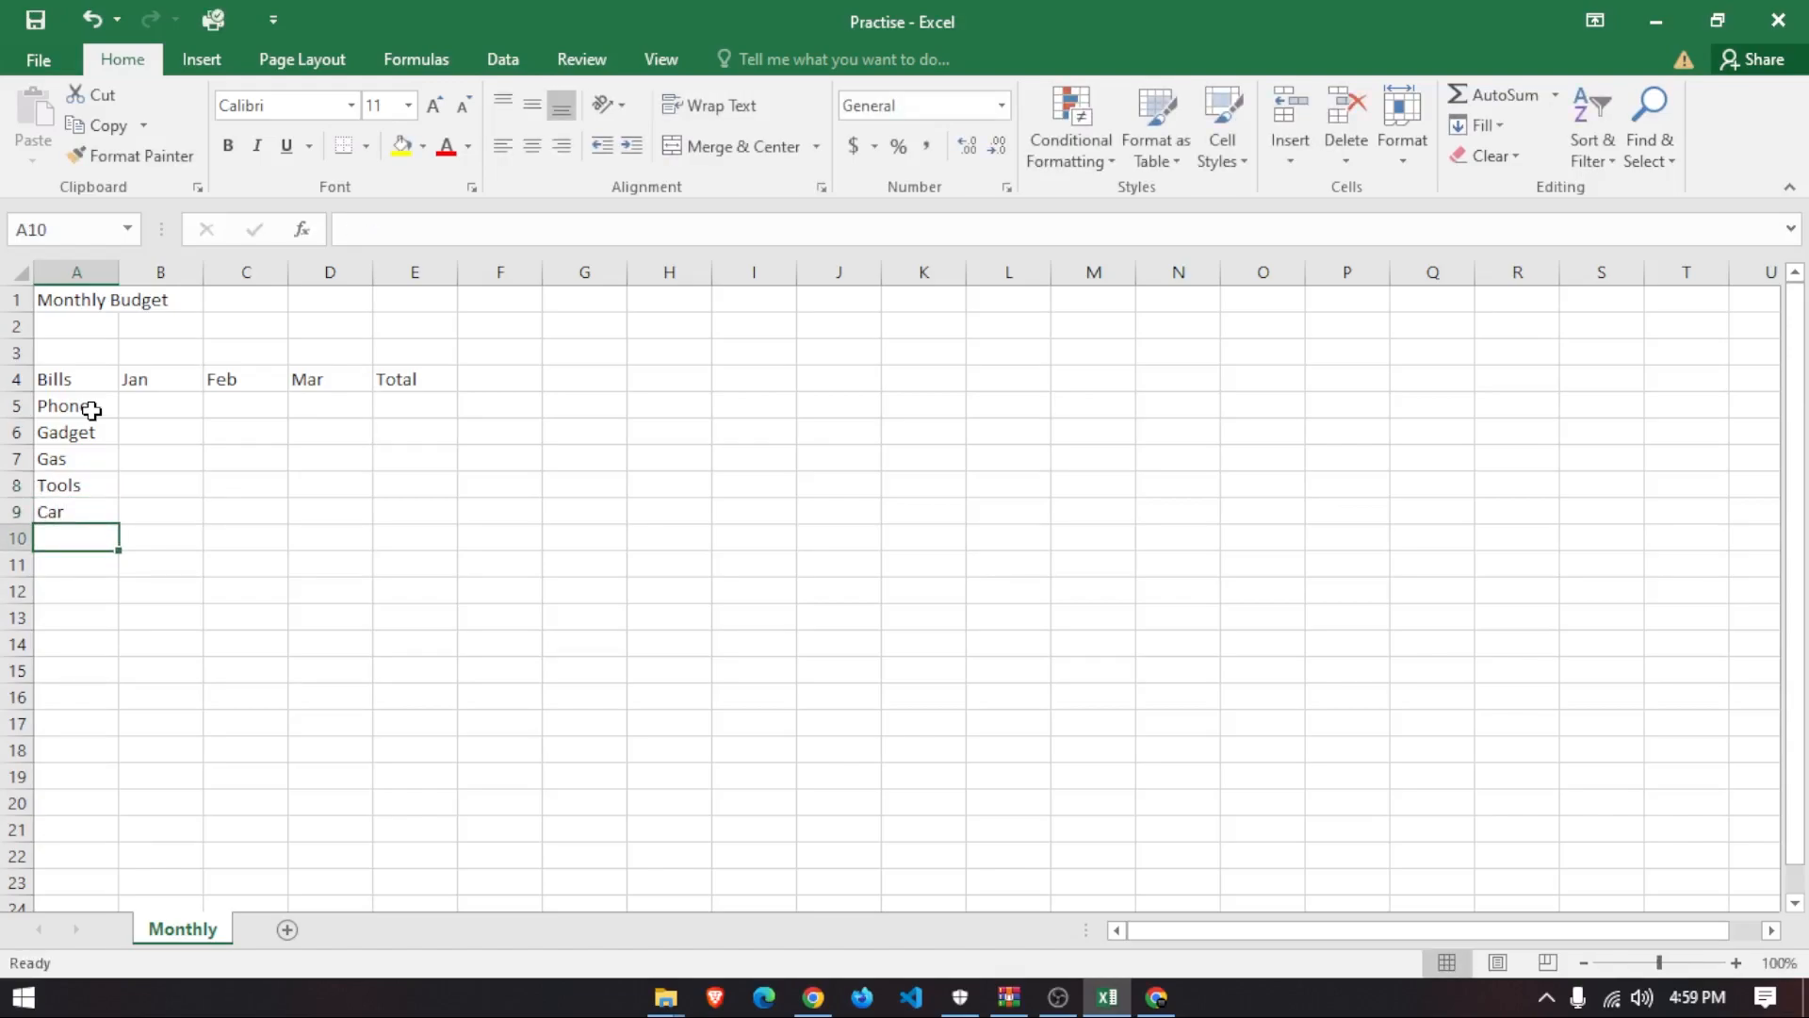
{"action": "type", "text": "Food"}
{"action": "key", "text": "Return"}
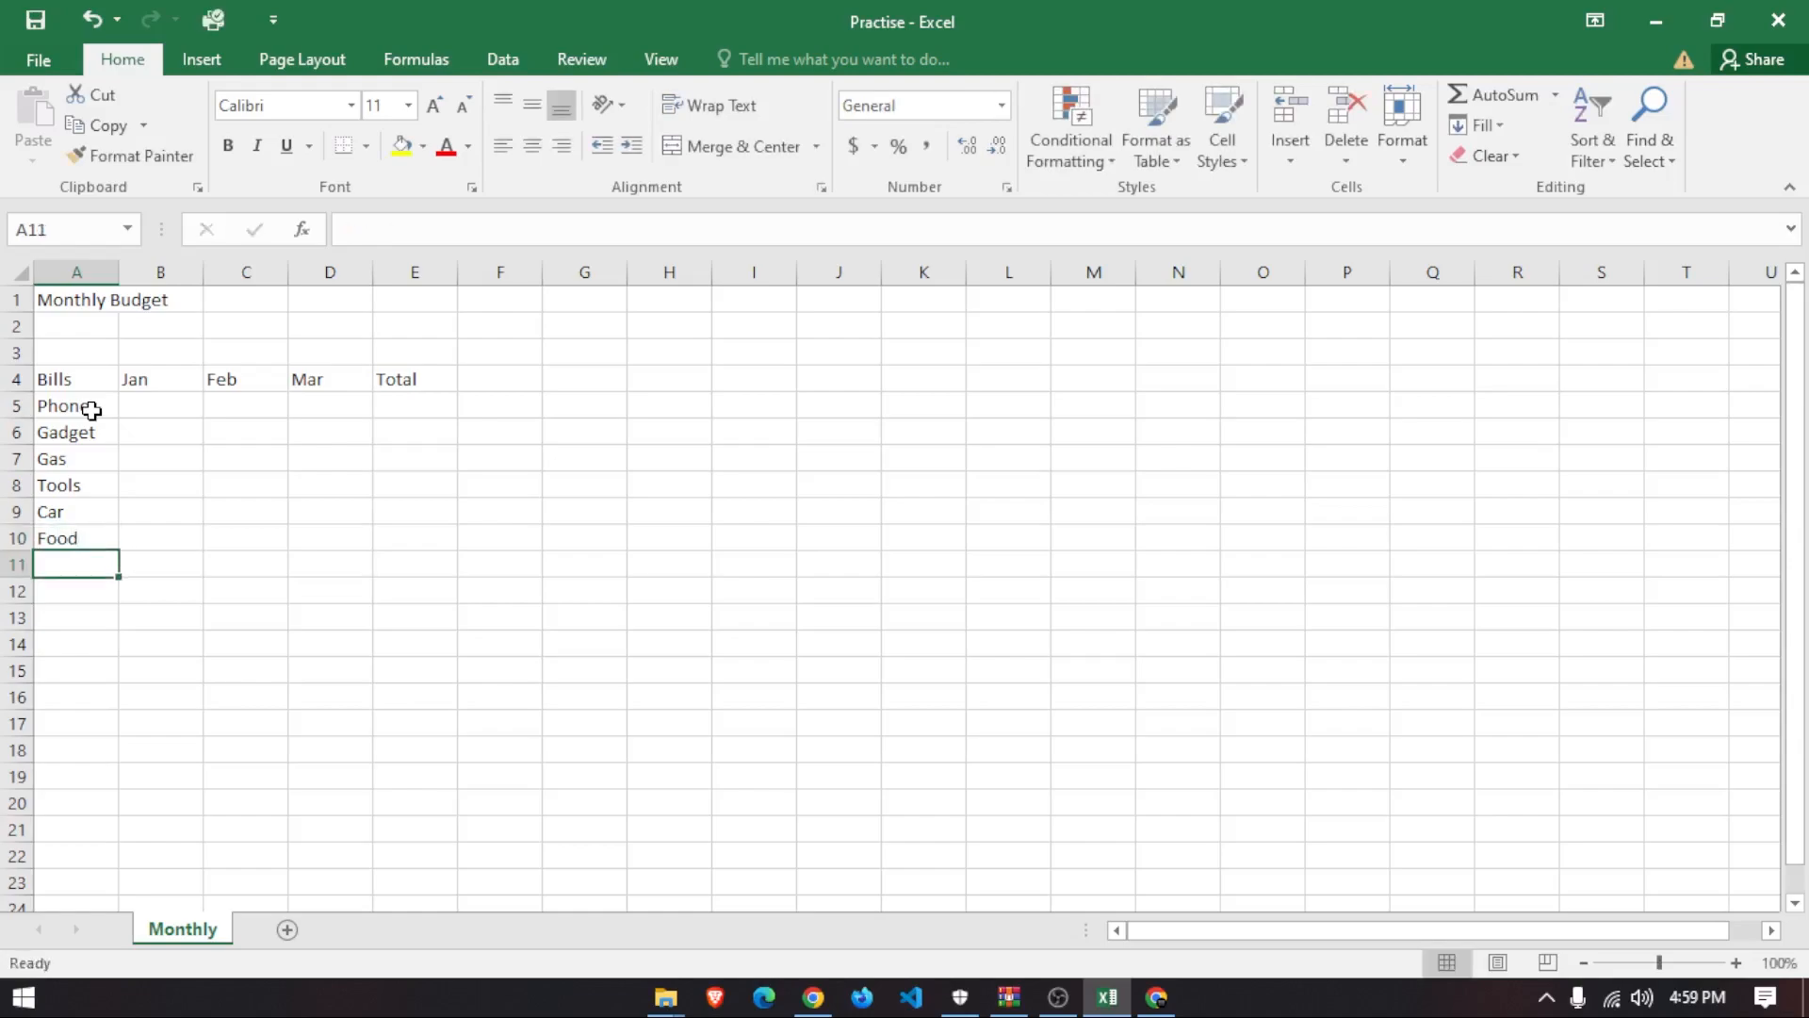
{"action": "type", "text": "Entertau"}
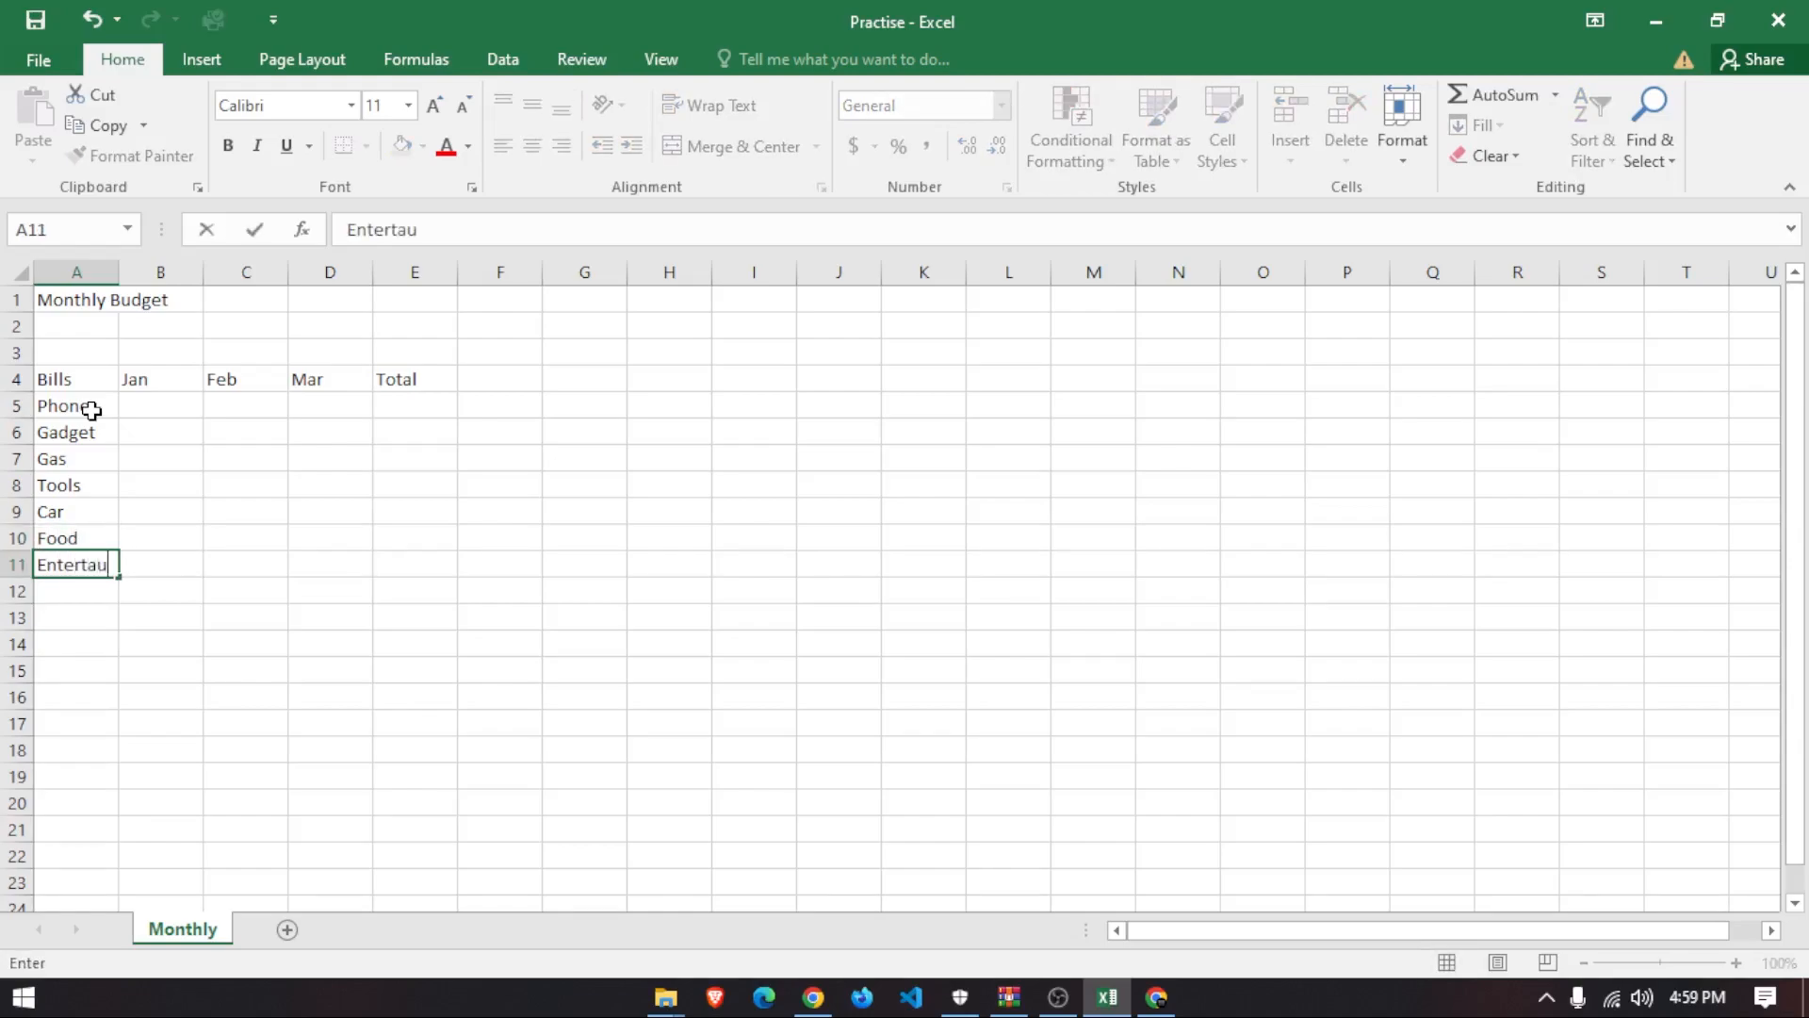
{"action": "key", "text": "BackSpace"}
{"action": "type", "text": "inment"}
{"action": "left_click", "coordinate": [258, 648]}
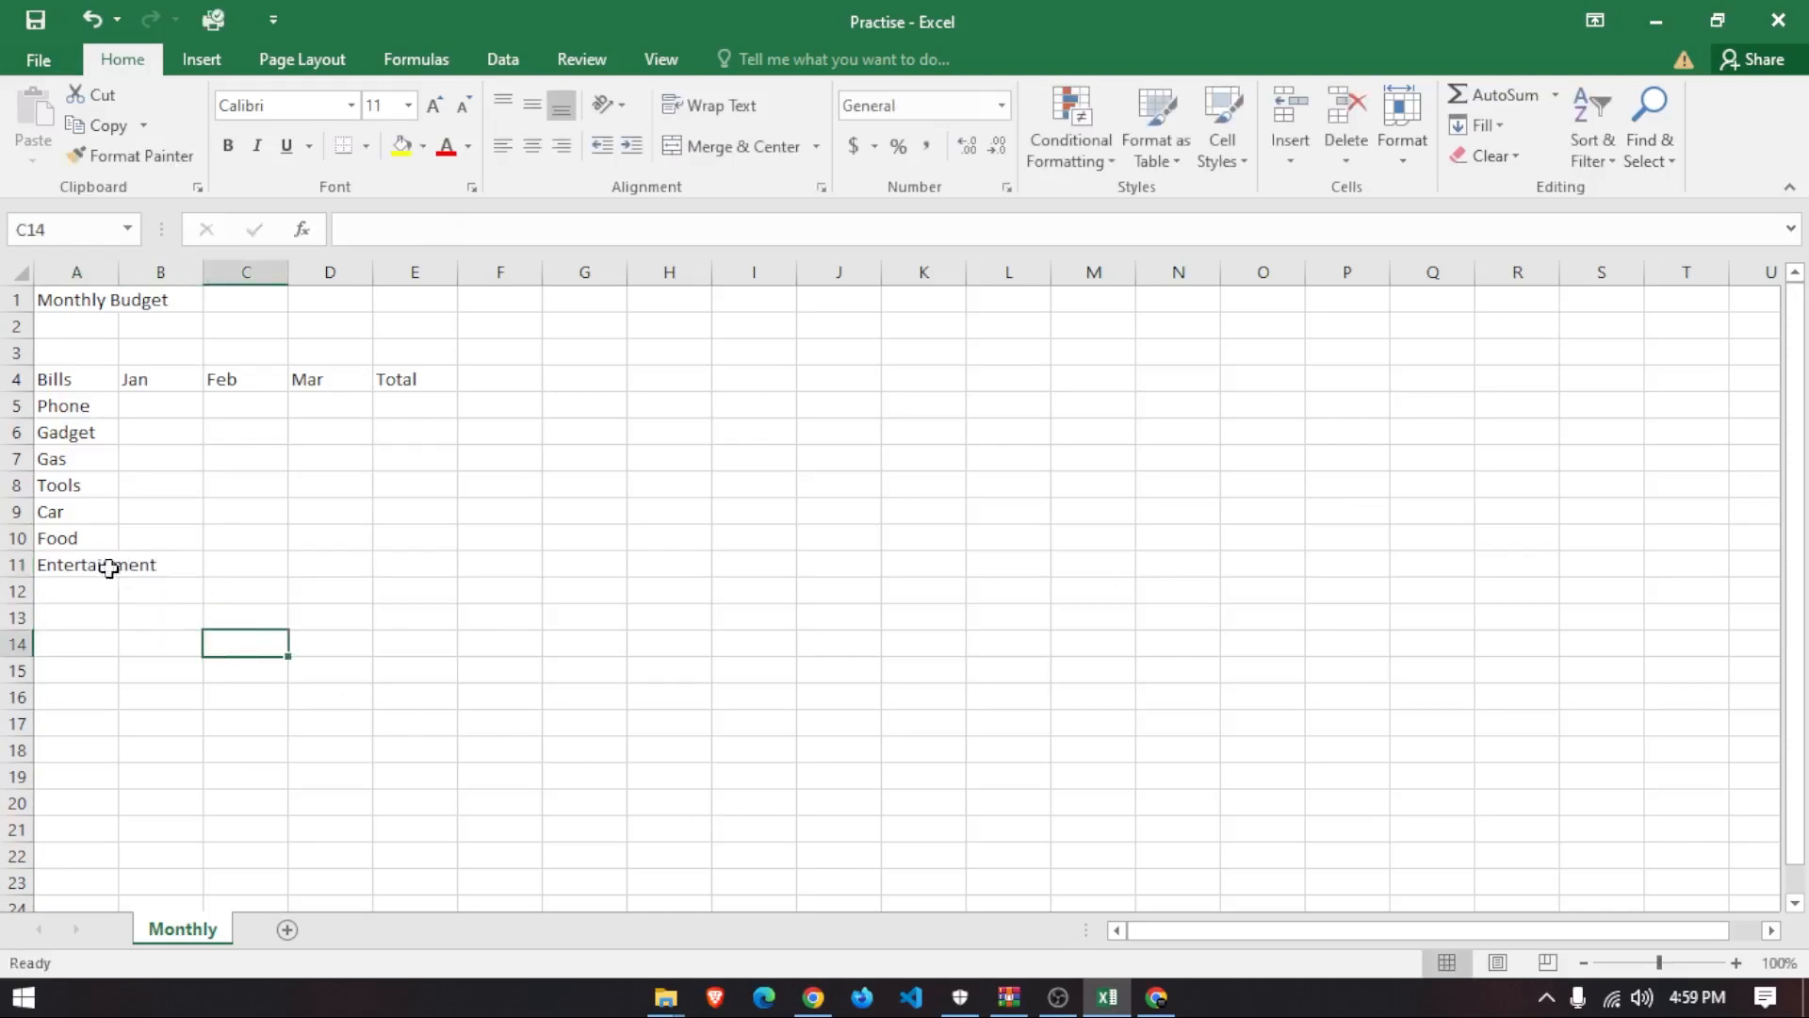
{"action": "left_click_drag", "start_coordinate": [68, 408], "coordinate": [65, 608]}
{"action": "left_click", "coordinate": [65, 608]}
{"action": "left_click_drag", "start_coordinate": [55, 538], "coordinate": [56, 558]}
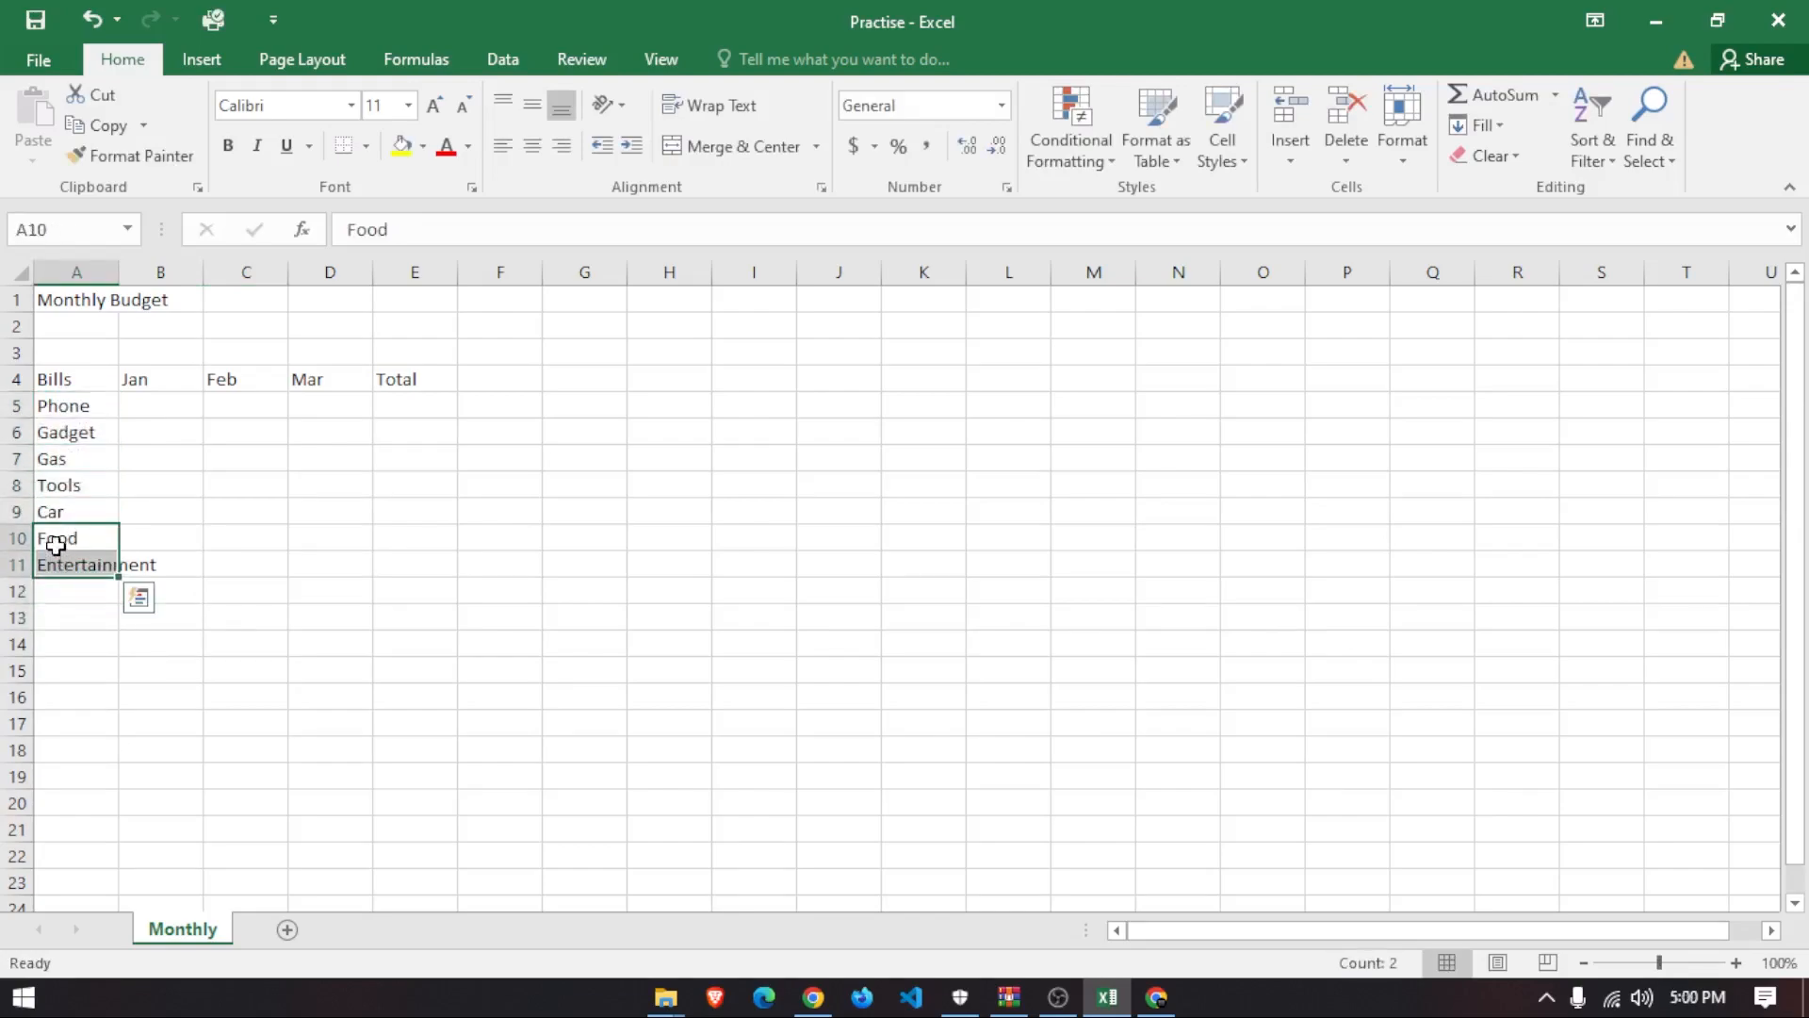
{"action": "left_click", "coordinate": [164, 404]}
- Enter Jan amounts 1200, 100 and 50 for Phone, Gadget and Gas
{"action": "type", "text": "1200"}
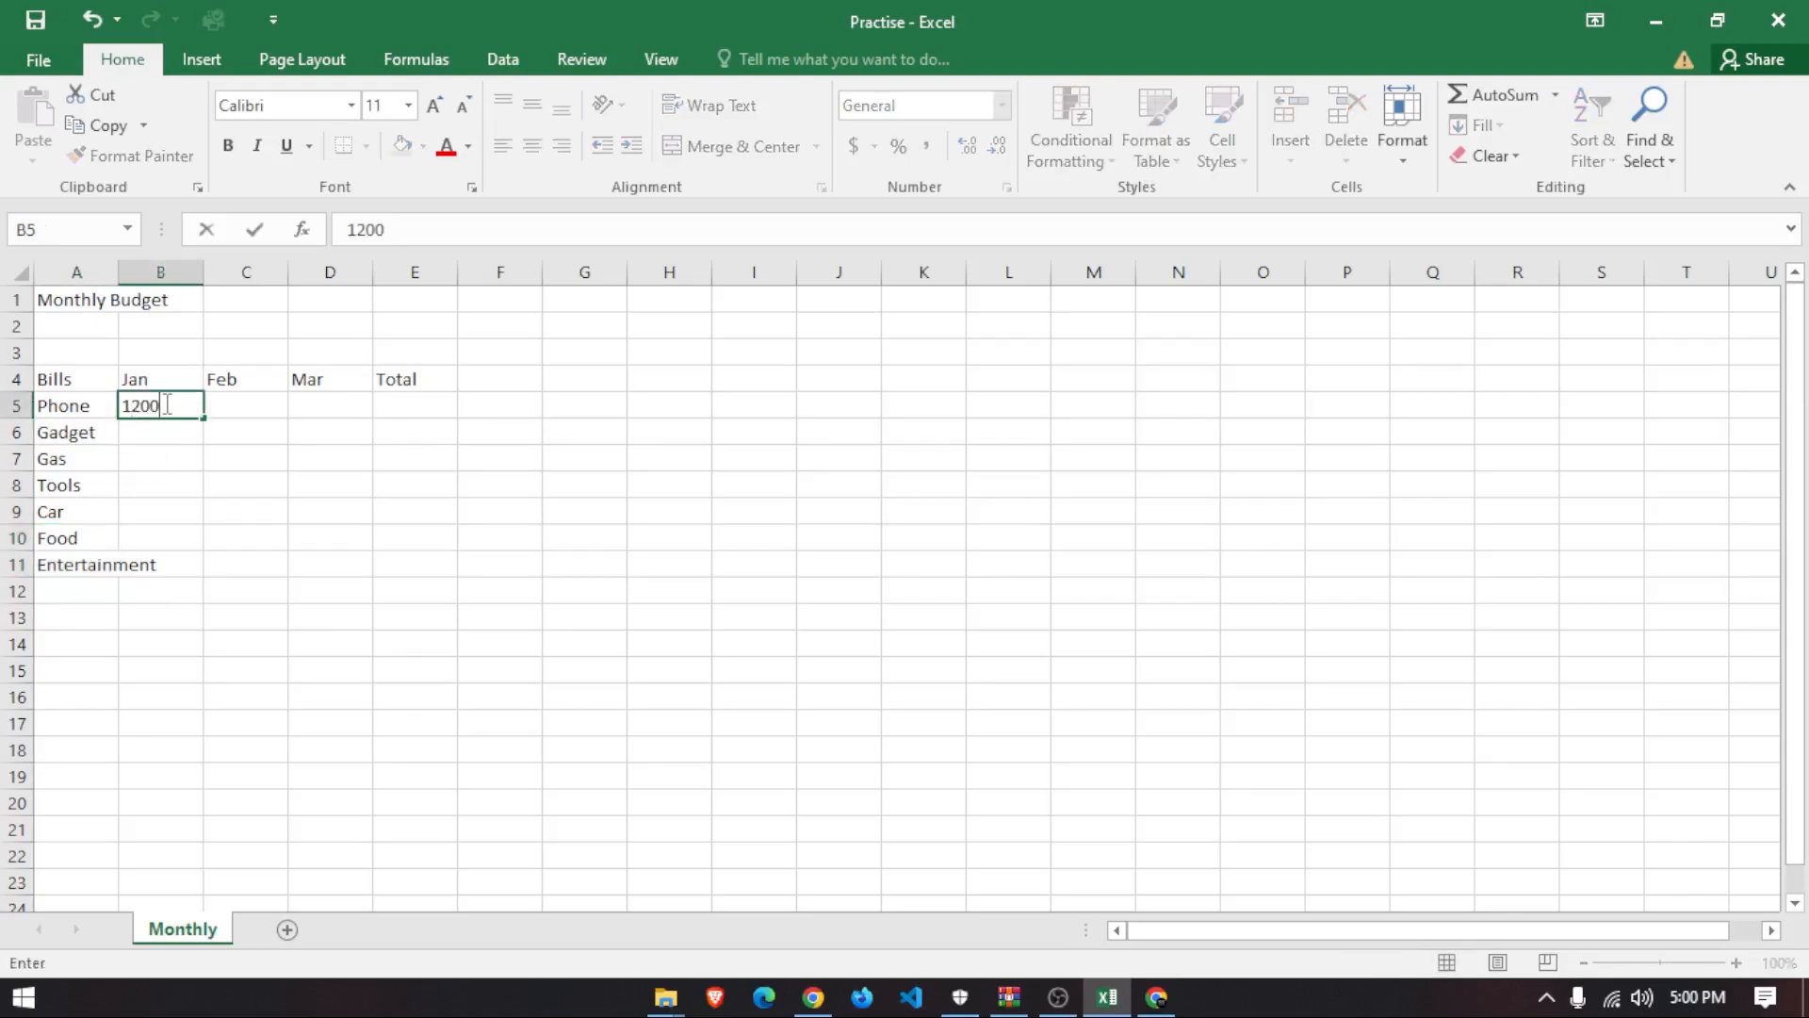
{"action": "left_click", "coordinate": [178, 433]}
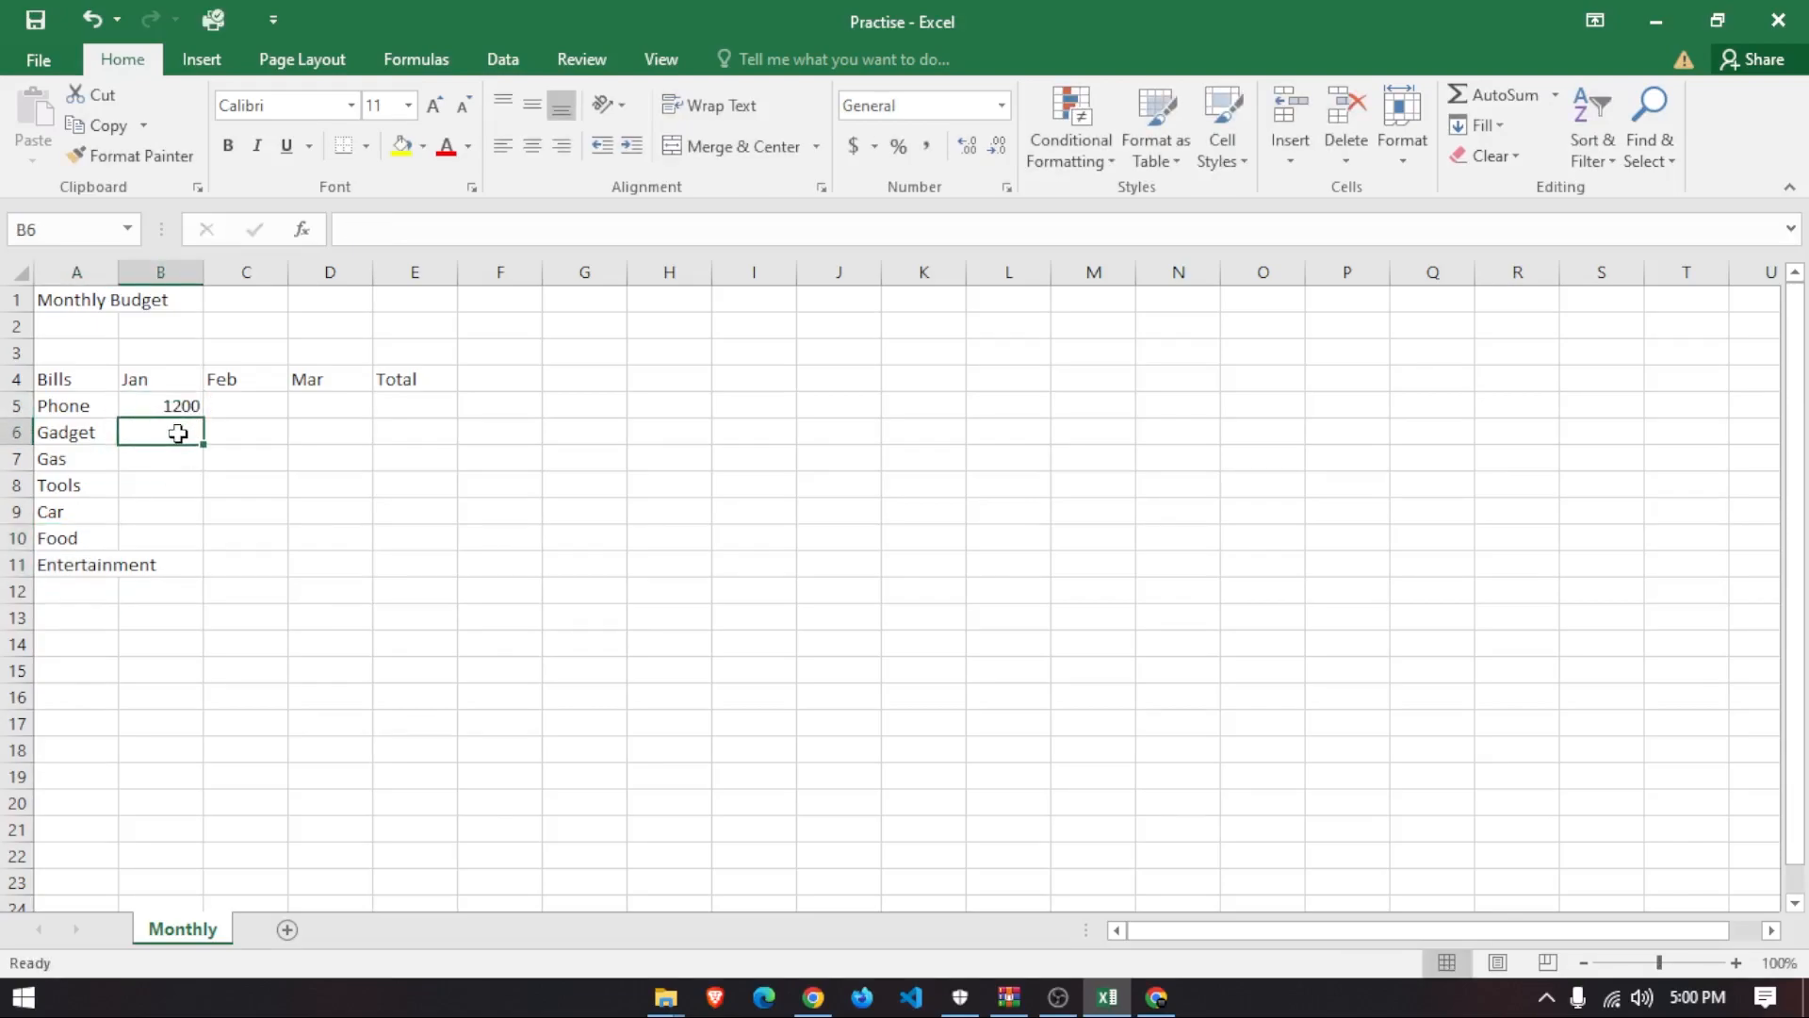
{"action": "type", "text": "100"}
{"action": "left_click", "coordinate": [163, 461]}
{"action": "type", "text": "50"}
{"action": "key", "text": "Return"}
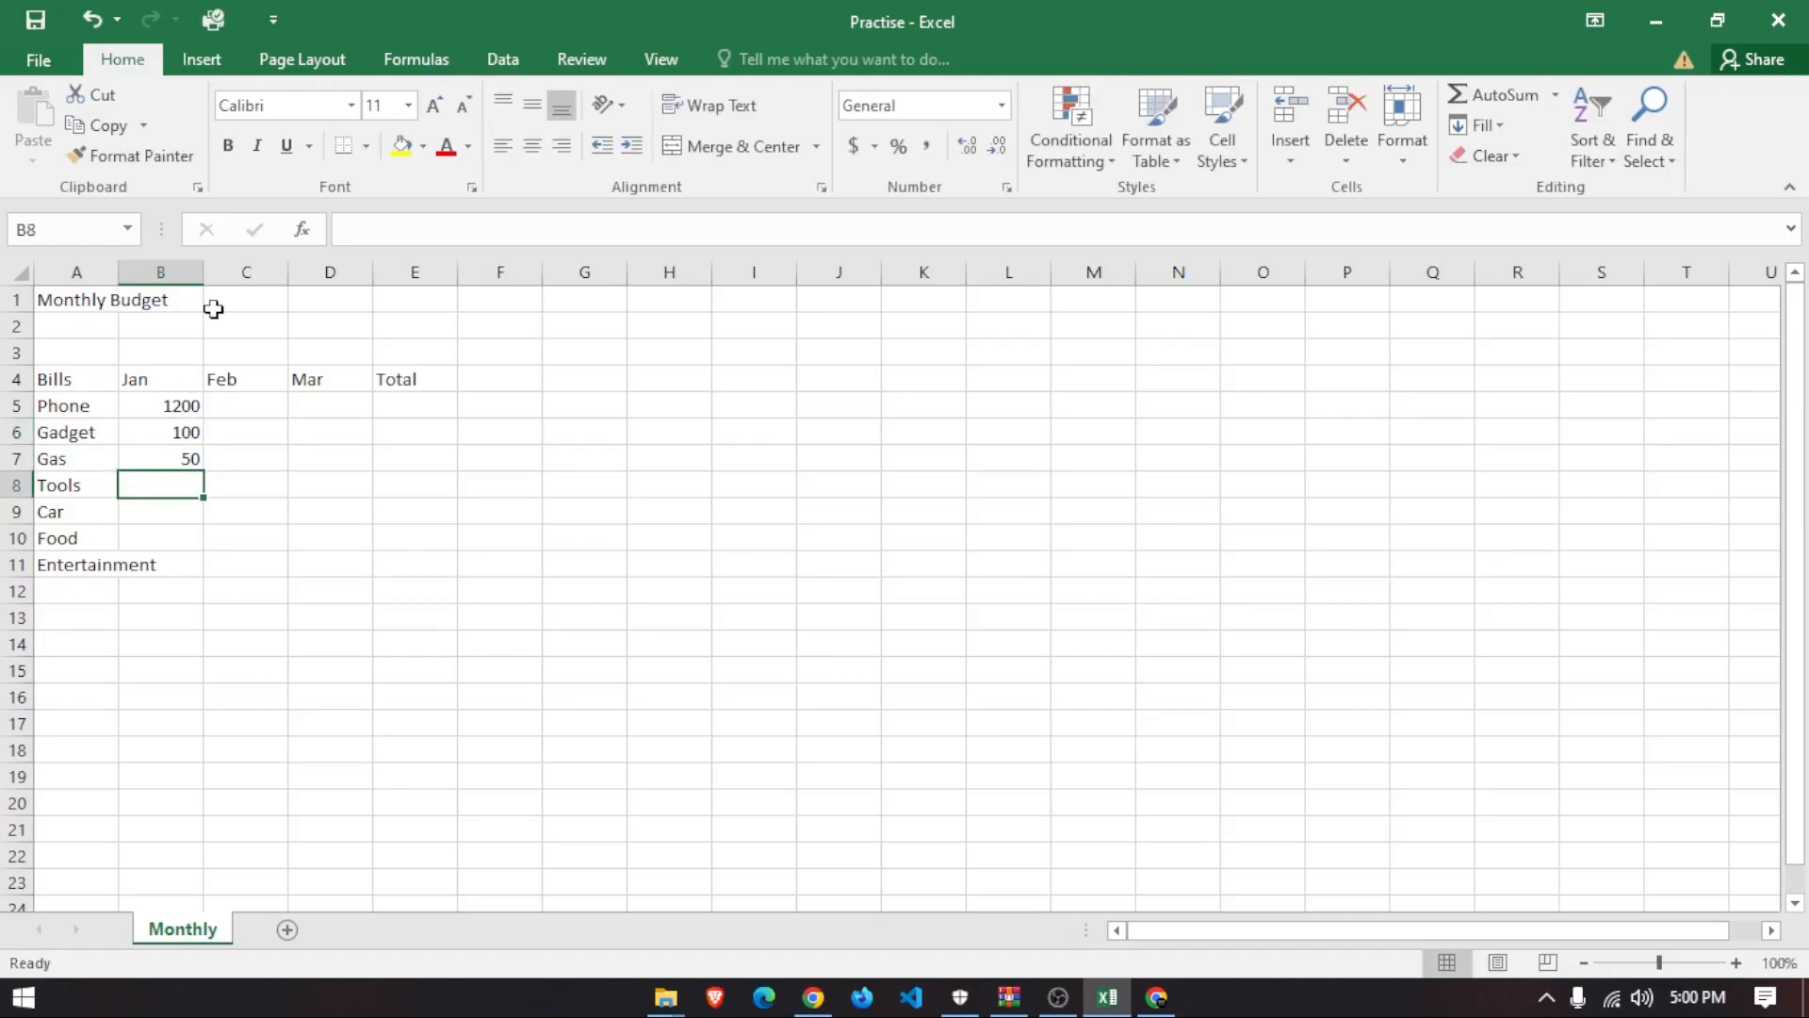
- Enter Jan amounts 70, 90, 40 and 100 for Tools, Car, Food and Entertainment
{"action": "type", "text": "70"}
{"action": "key", "text": "Return"}
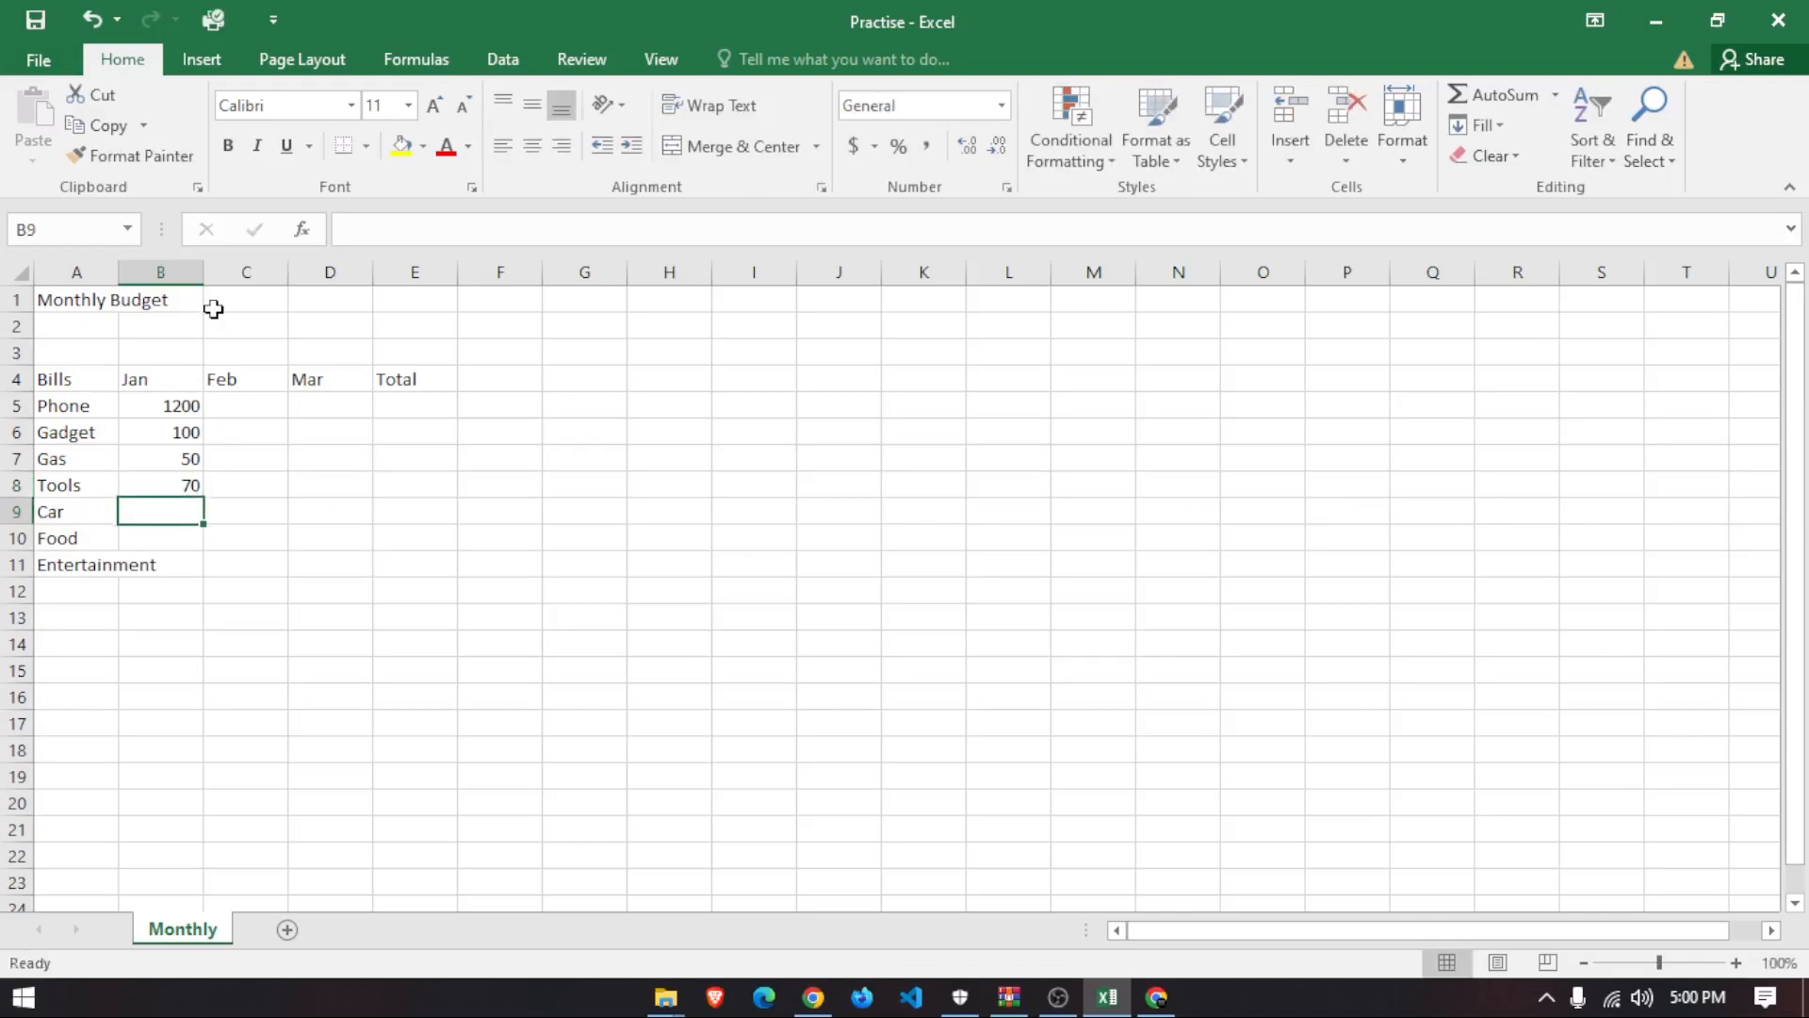
{"action": "type", "text": "90"}
{"action": "key", "text": "Return"}
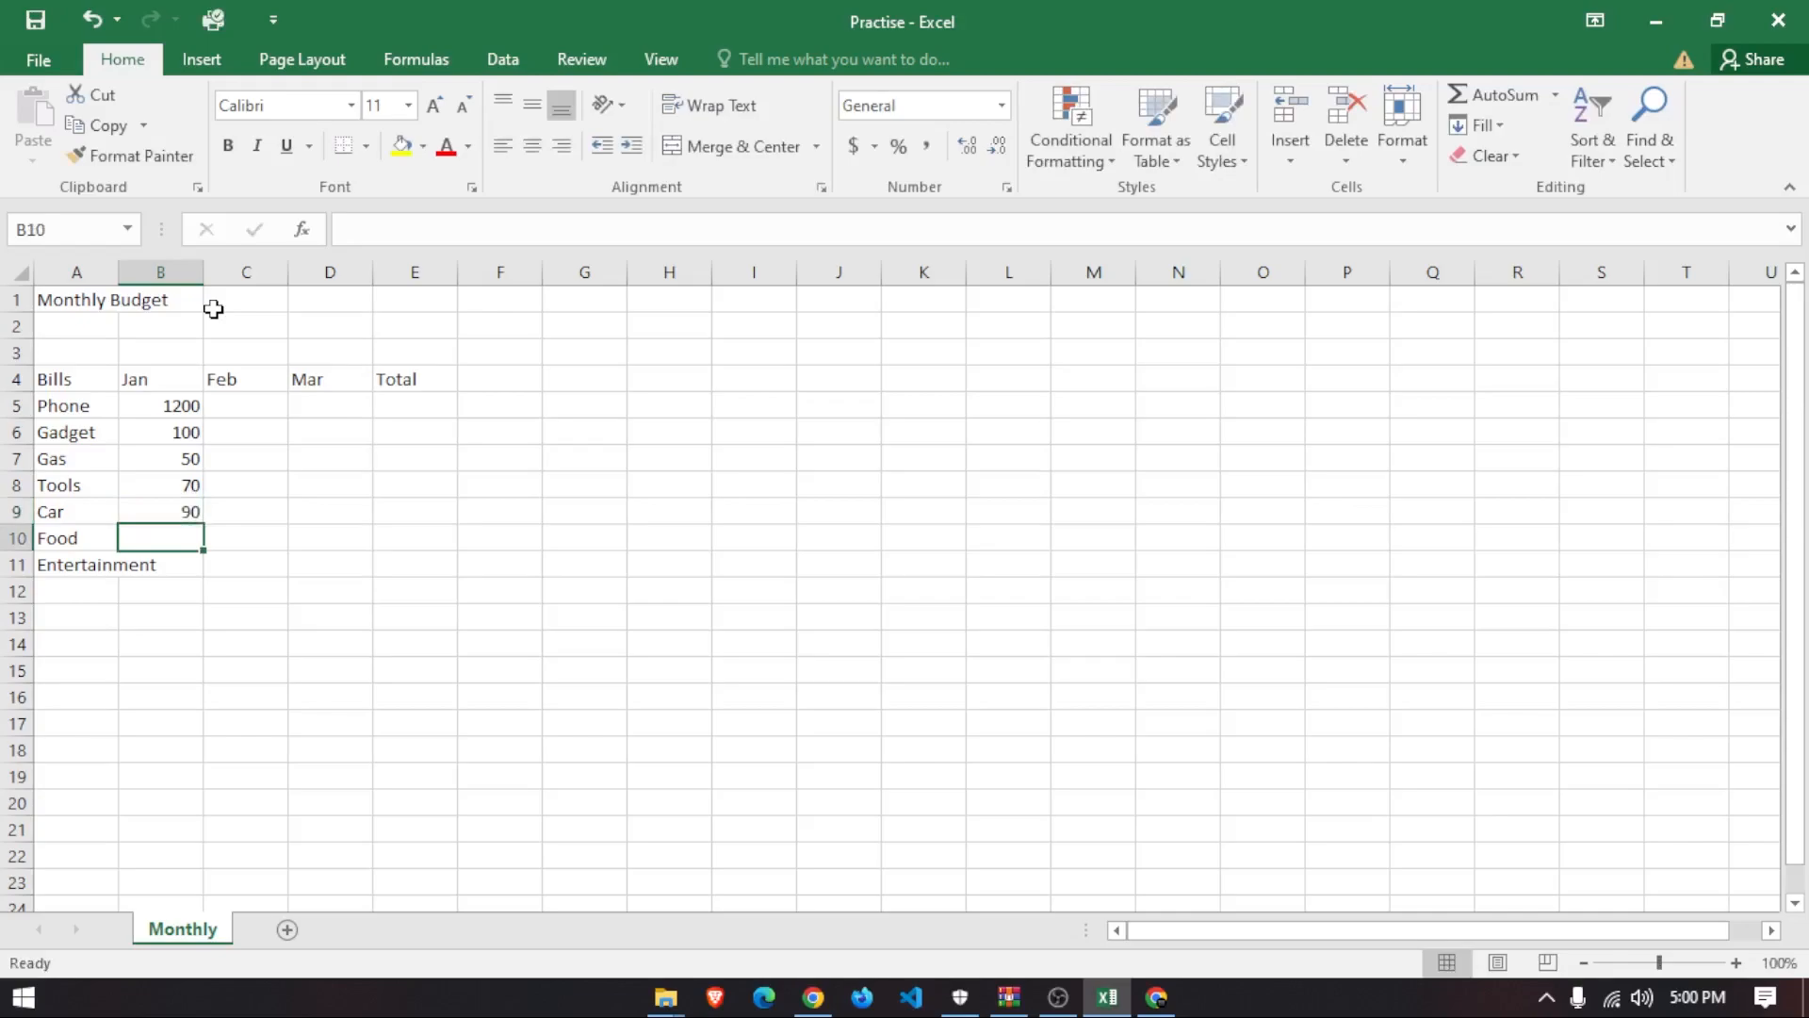
{"action": "type", "text": "40"}
{"action": "key", "text": "Return"}
{"action": "type", "text": "1"}
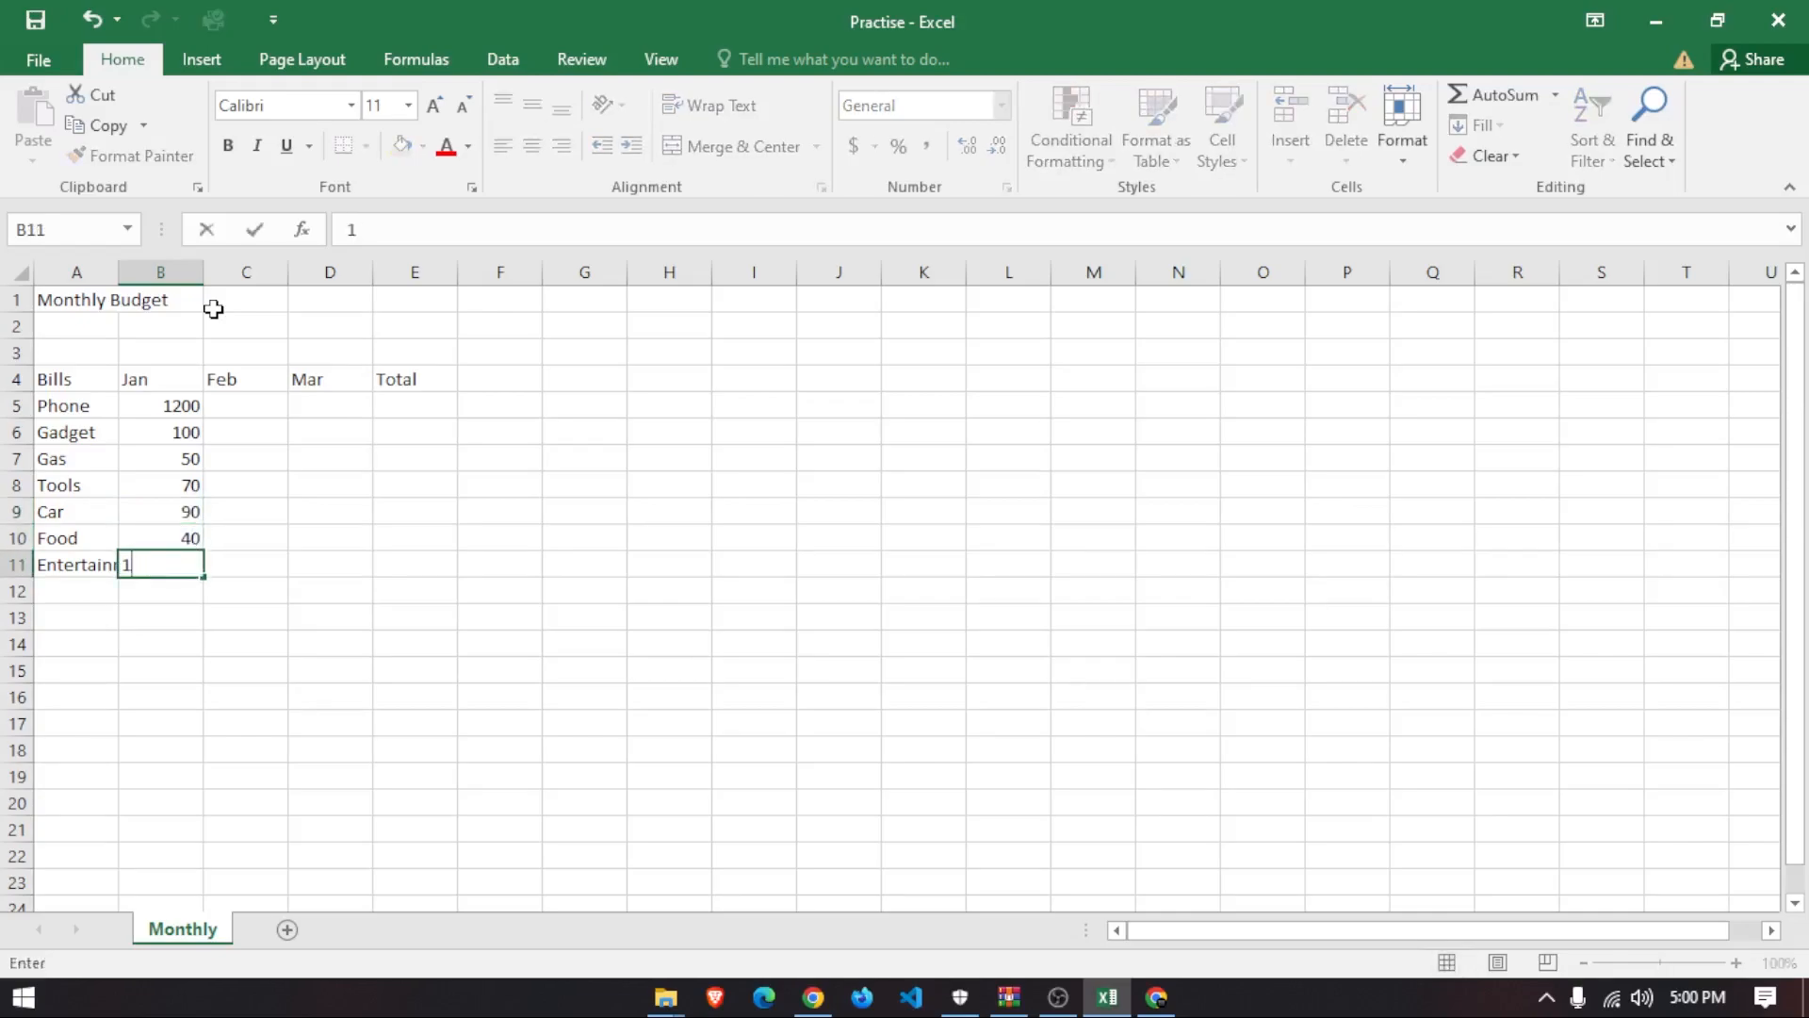
{"action": "key", "text": "Return"}
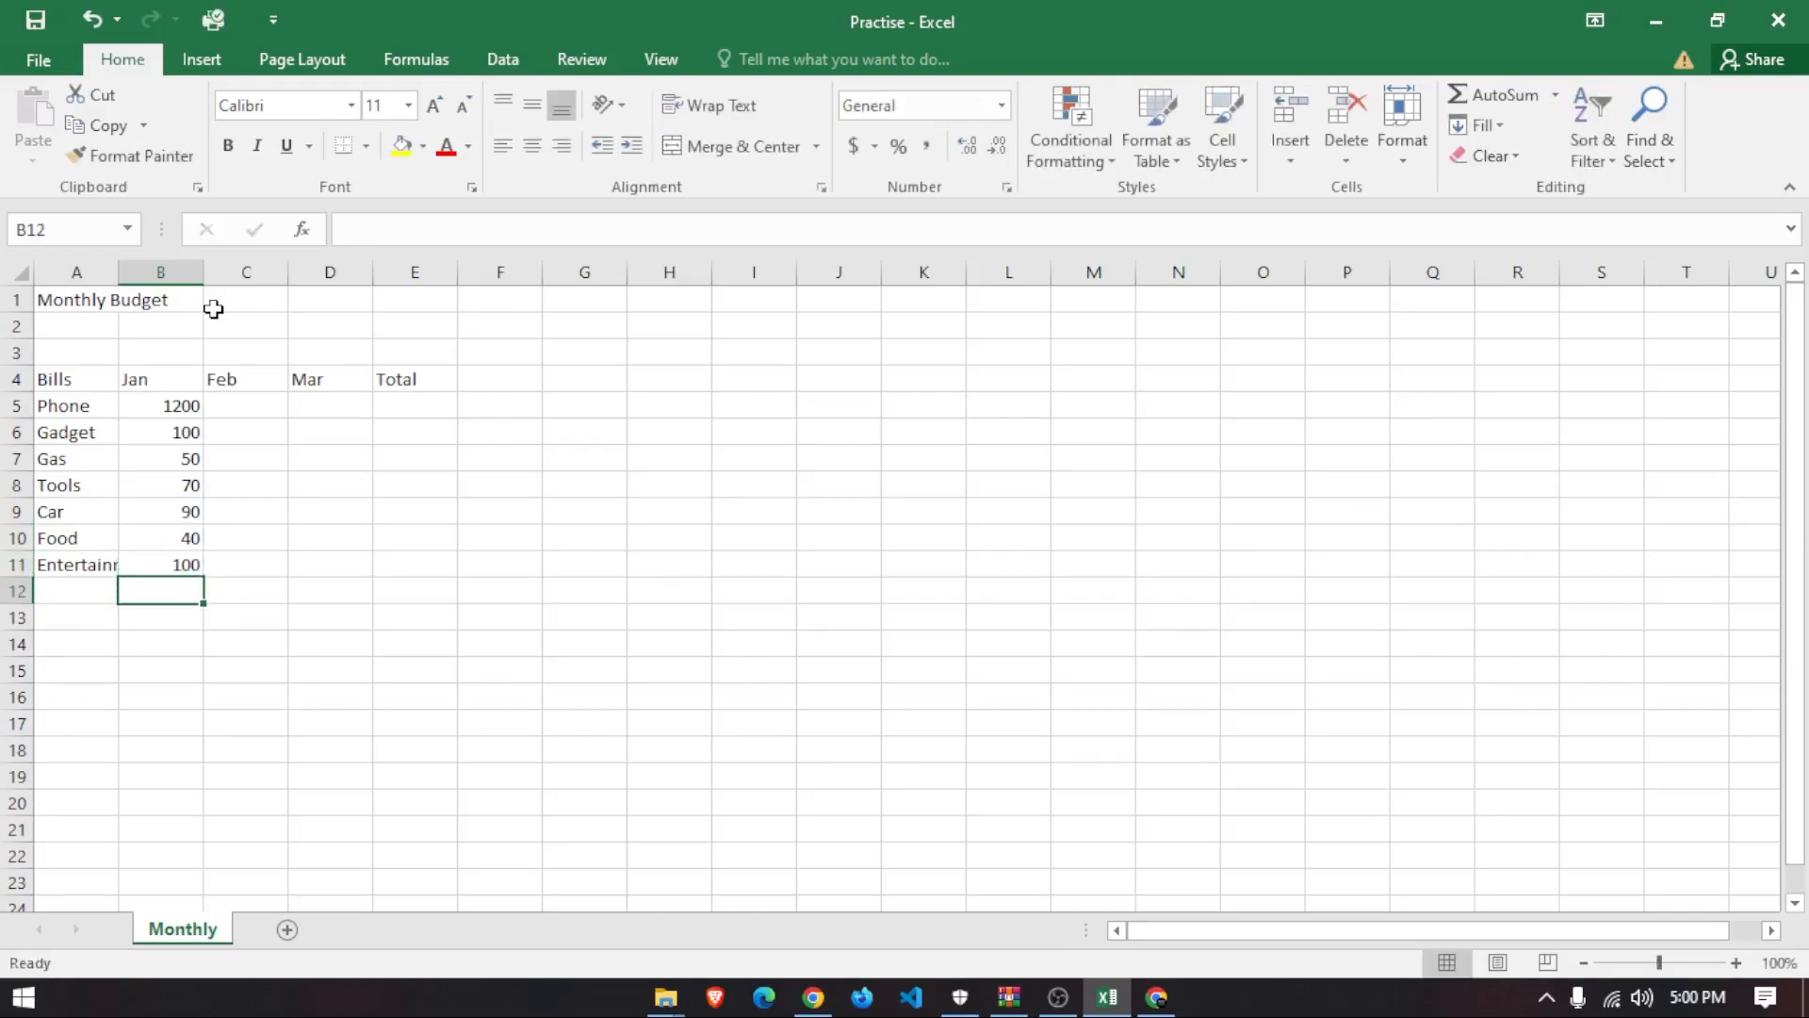
{"action": "left_click", "coordinate": [238, 403]}
- Type Feb amounts 1400, 700, 90, 40 and 6 into C5:C9
{"action": "type", "text": "1"}
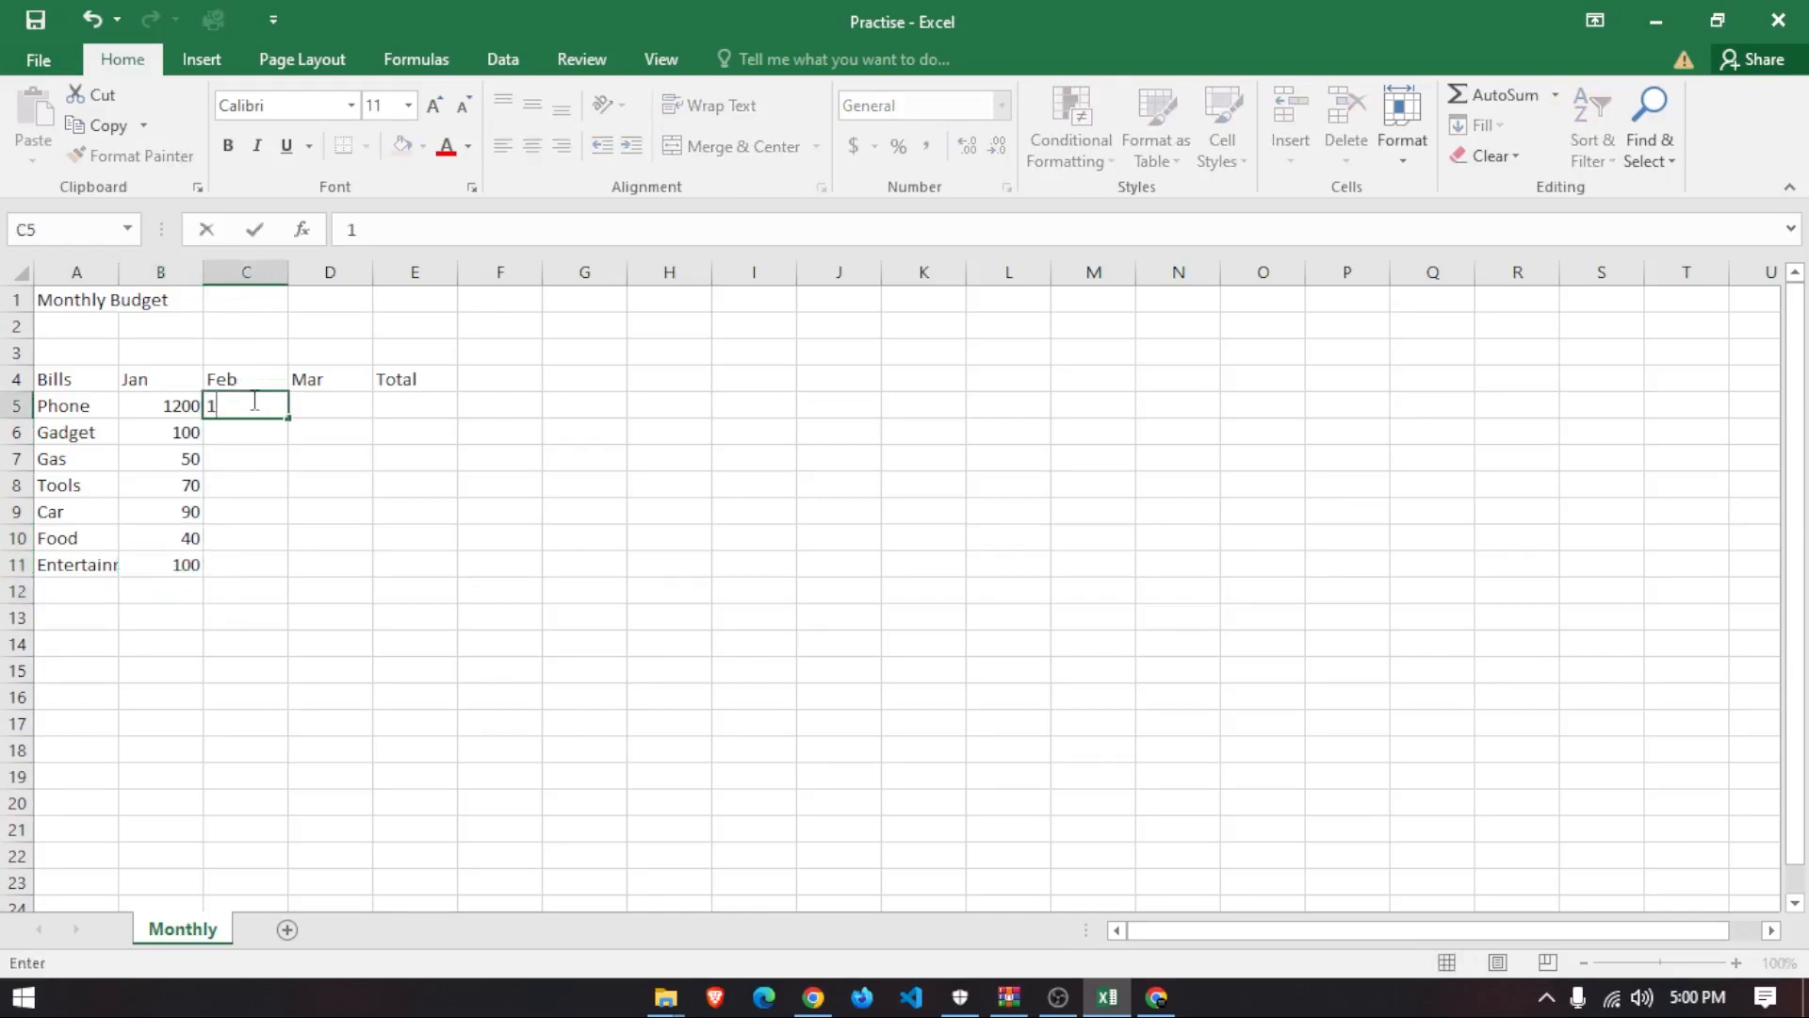
{"action": "type", "text": "400"}
{"action": "key", "text": "Return"}
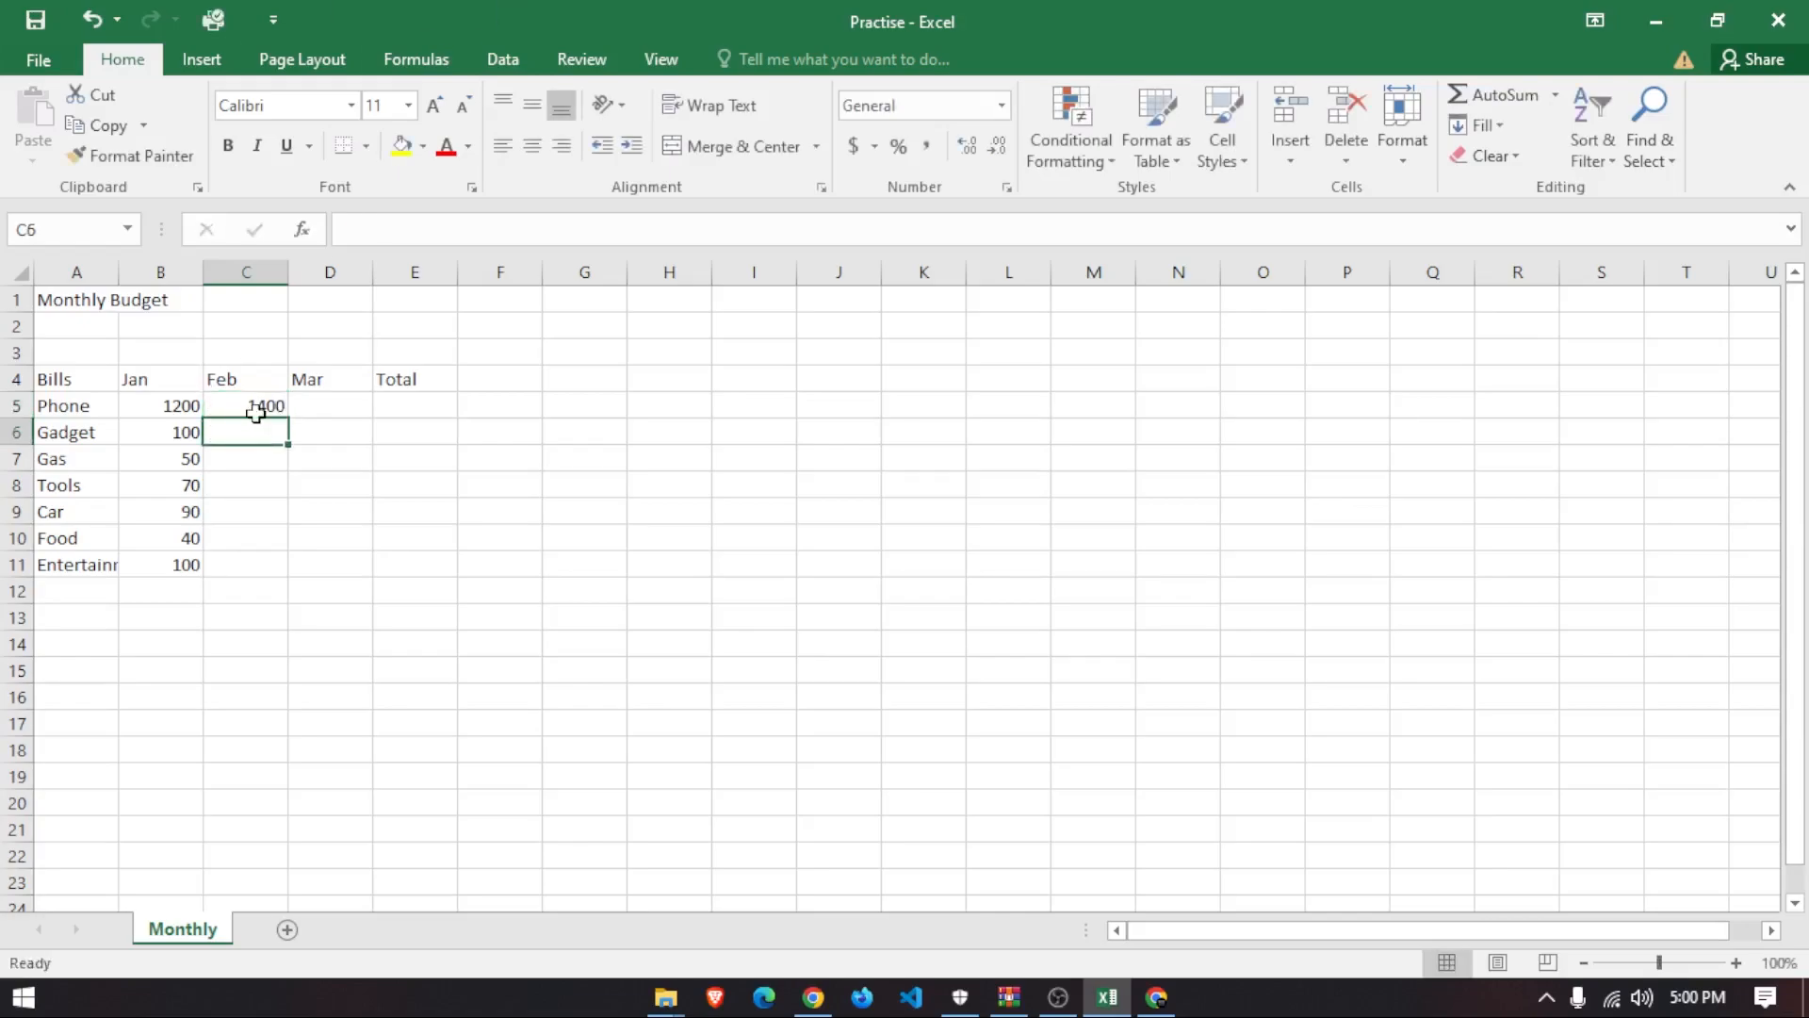
{"action": "type", "text": "700"}
{"action": "key", "text": "Return"}
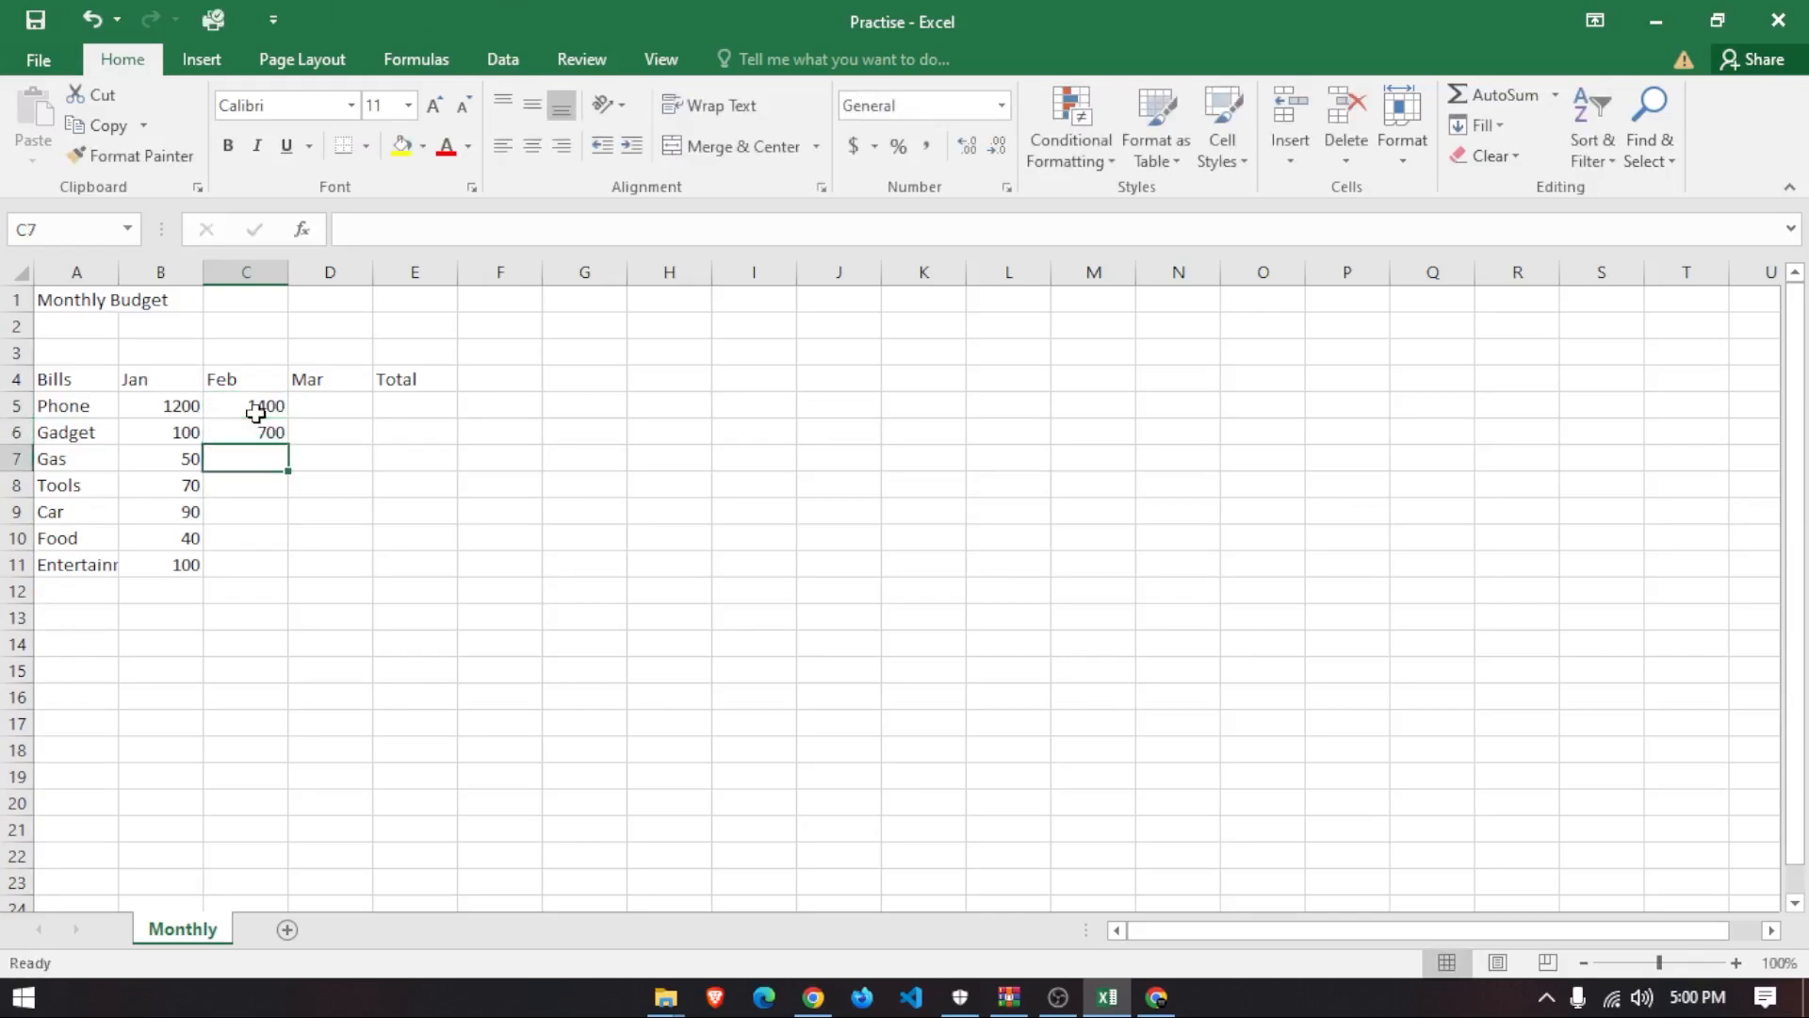
{"action": "type", "text": "90"}
{"action": "key", "text": "Return"}
{"action": "type", "text": "40"}
{"action": "key", "text": "Return"}
{"action": "type", "text": "6"}
{"action": "key", "text": "Return"}
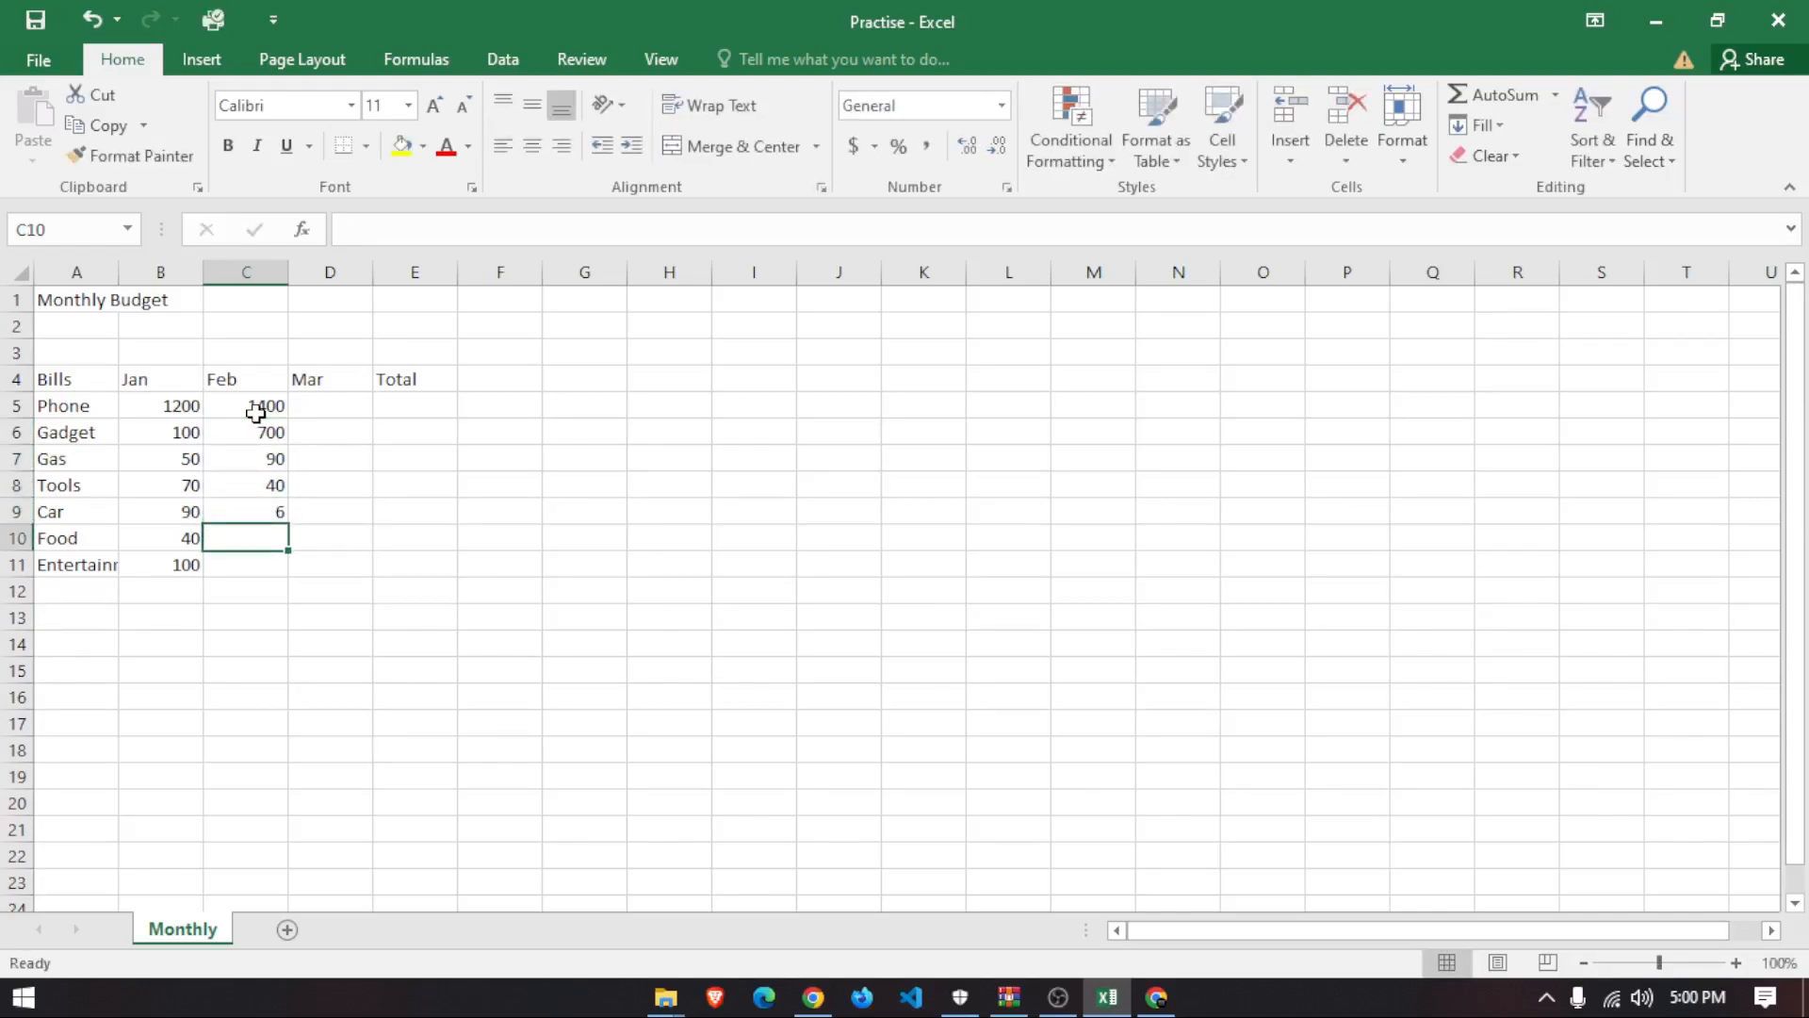
- Enter 90 as Food's Feb amount and 800 as Phone's Mar amount
{"action": "type", "text": "04"}
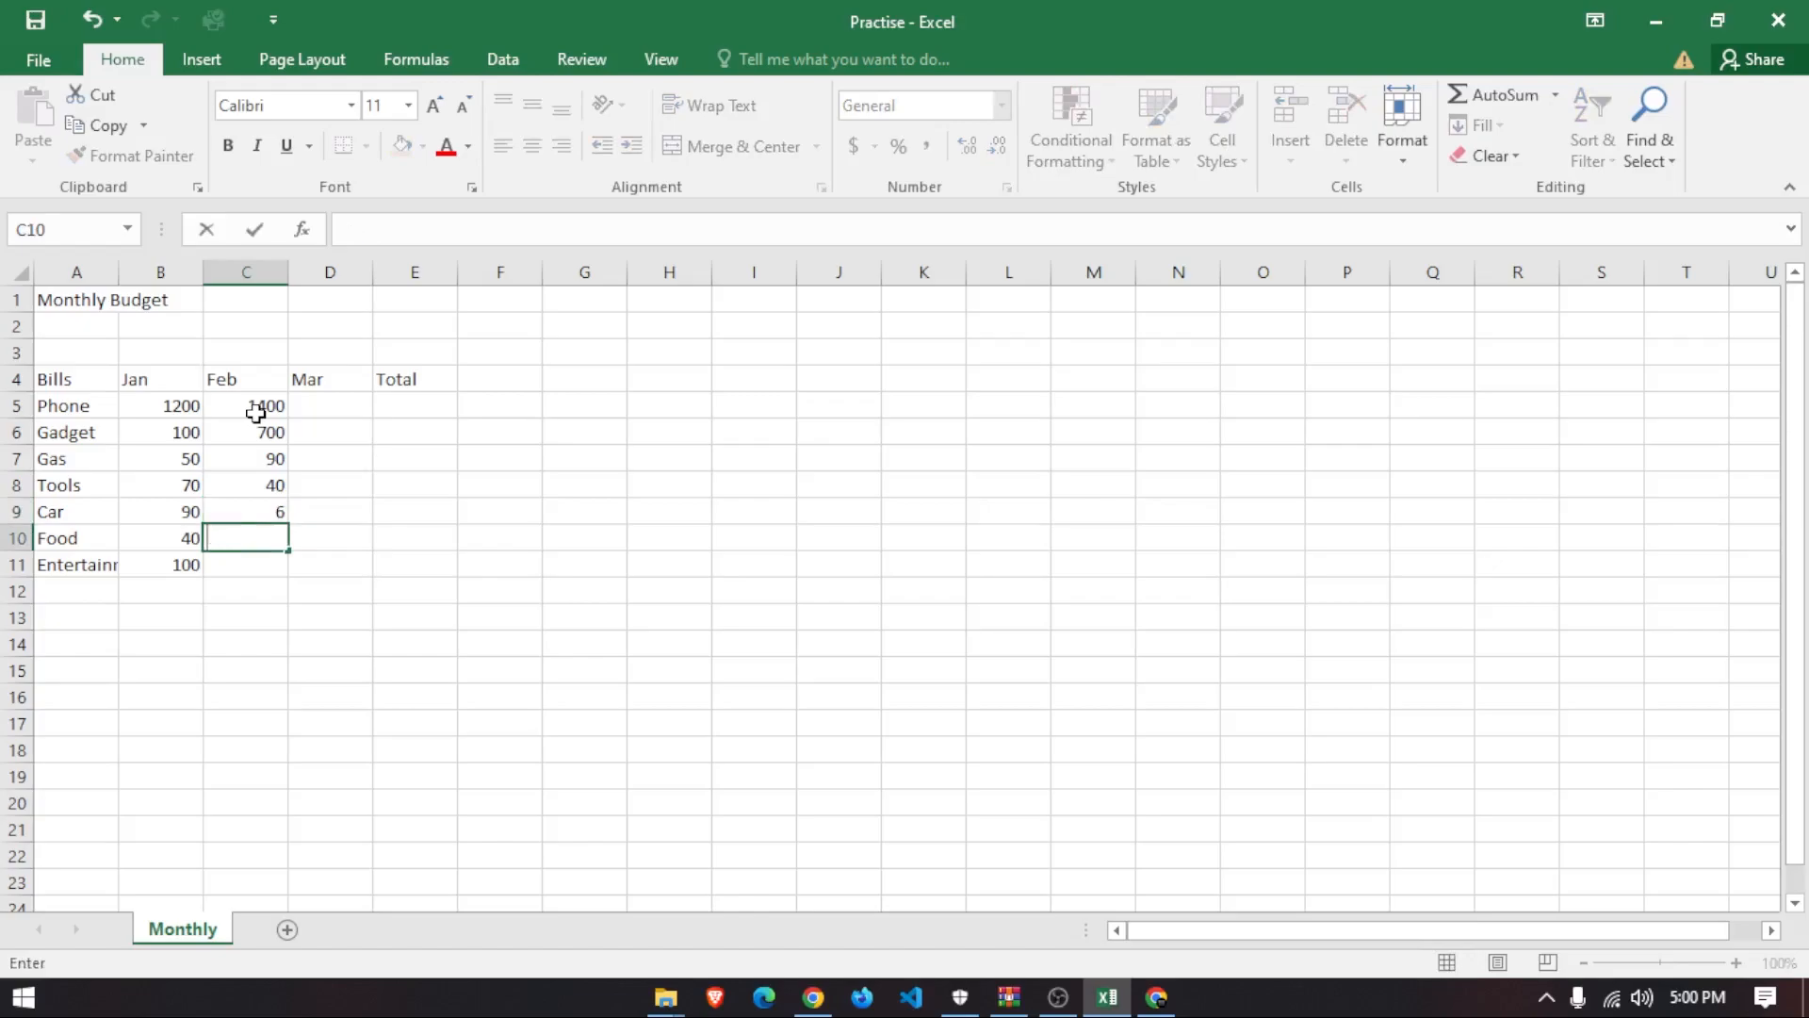
{"action": "type", "text": "0"}
{"action": "key", "text": "Return"}
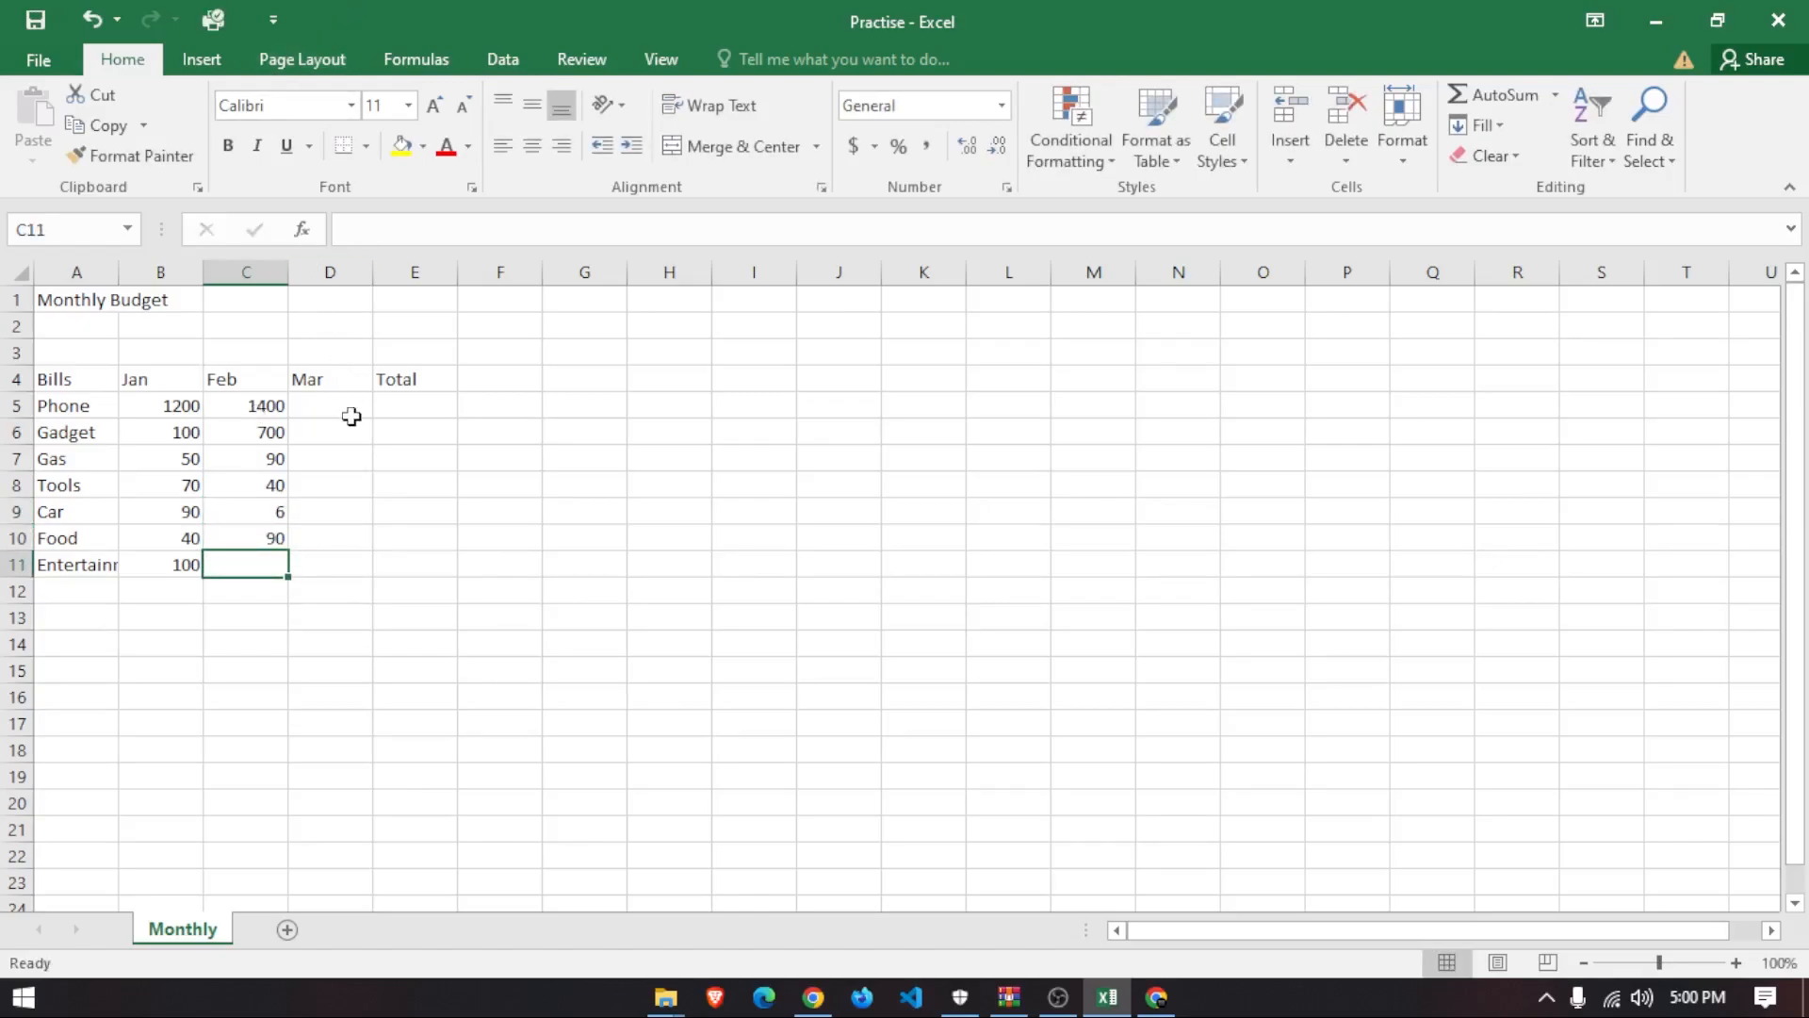
{"action": "left_click", "coordinate": [351, 406]}
{"action": "type", "text": "80"}
{"action": "key", "text": "Return"}
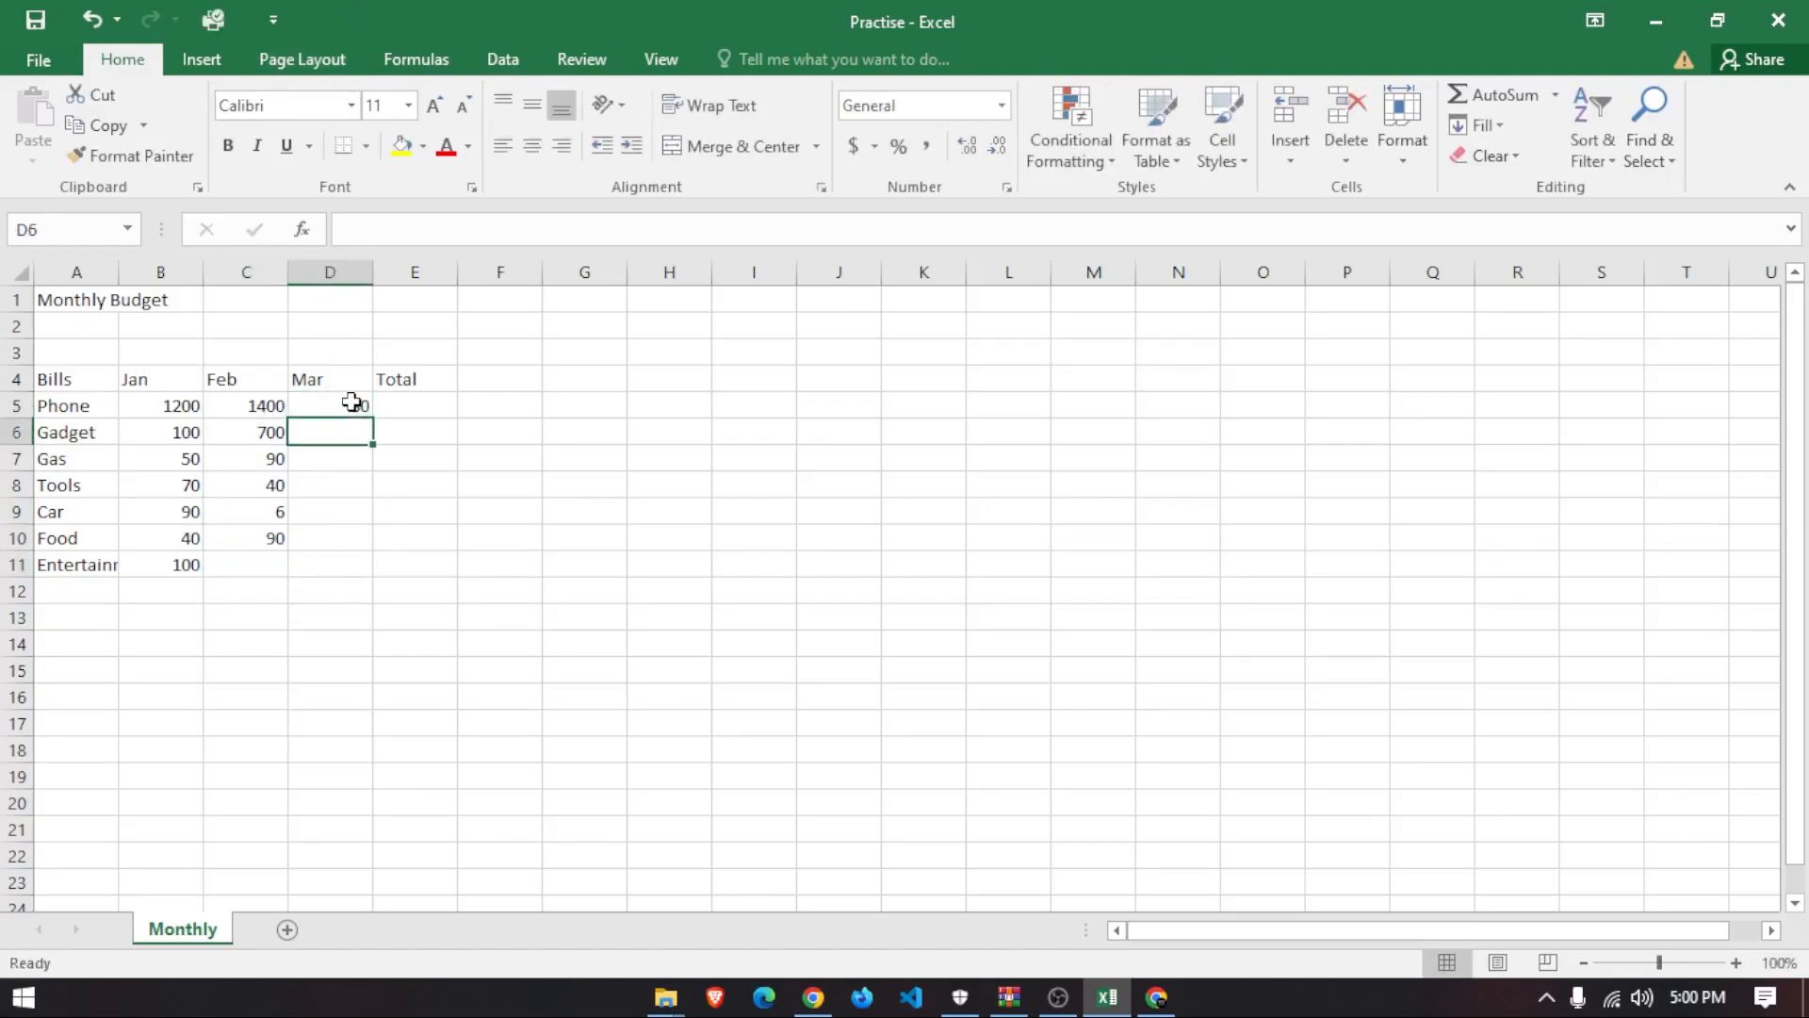
{"action": "double_click", "coordinate": [367, 406]}
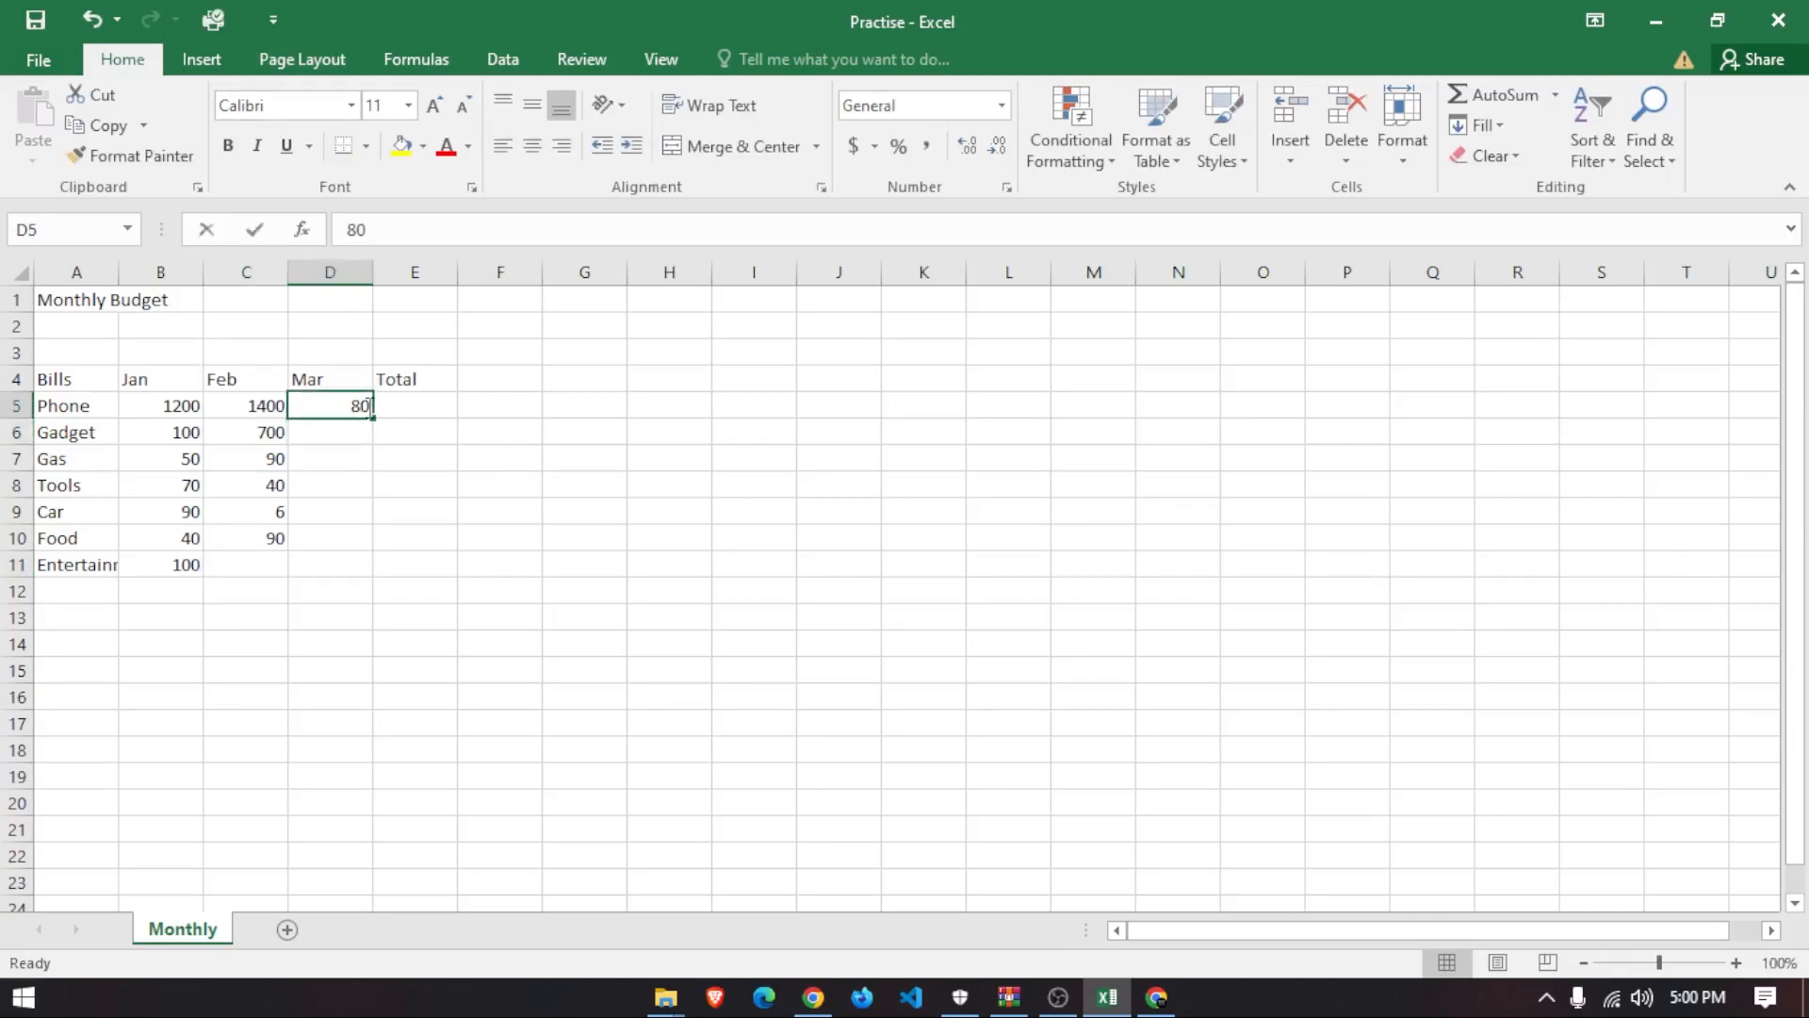
{"action": "type", "text": "0"}
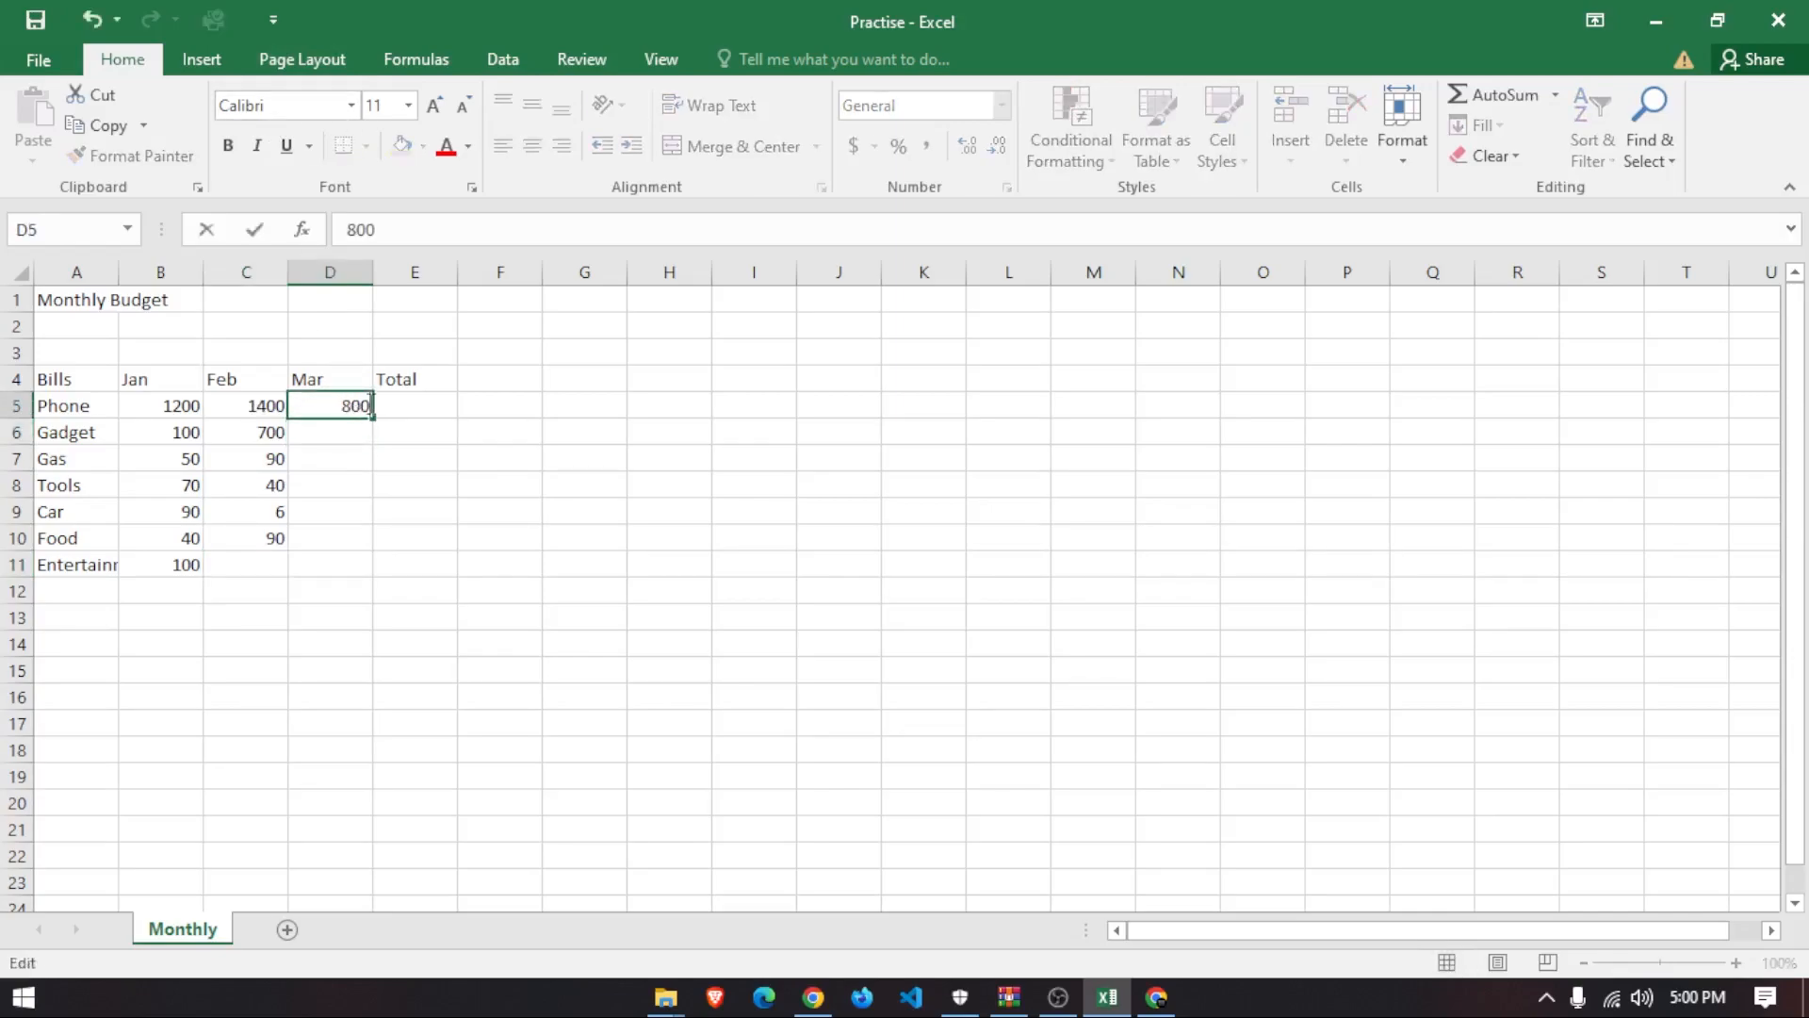
{"action": "left_click", "coordinate": [323, 431]}
- Enter Mar amounts 70, 60, 40, 60 and 70 for Gadget through Food
{"action": "type", "text": "70"}
{"action": "key", "text": "Return"}
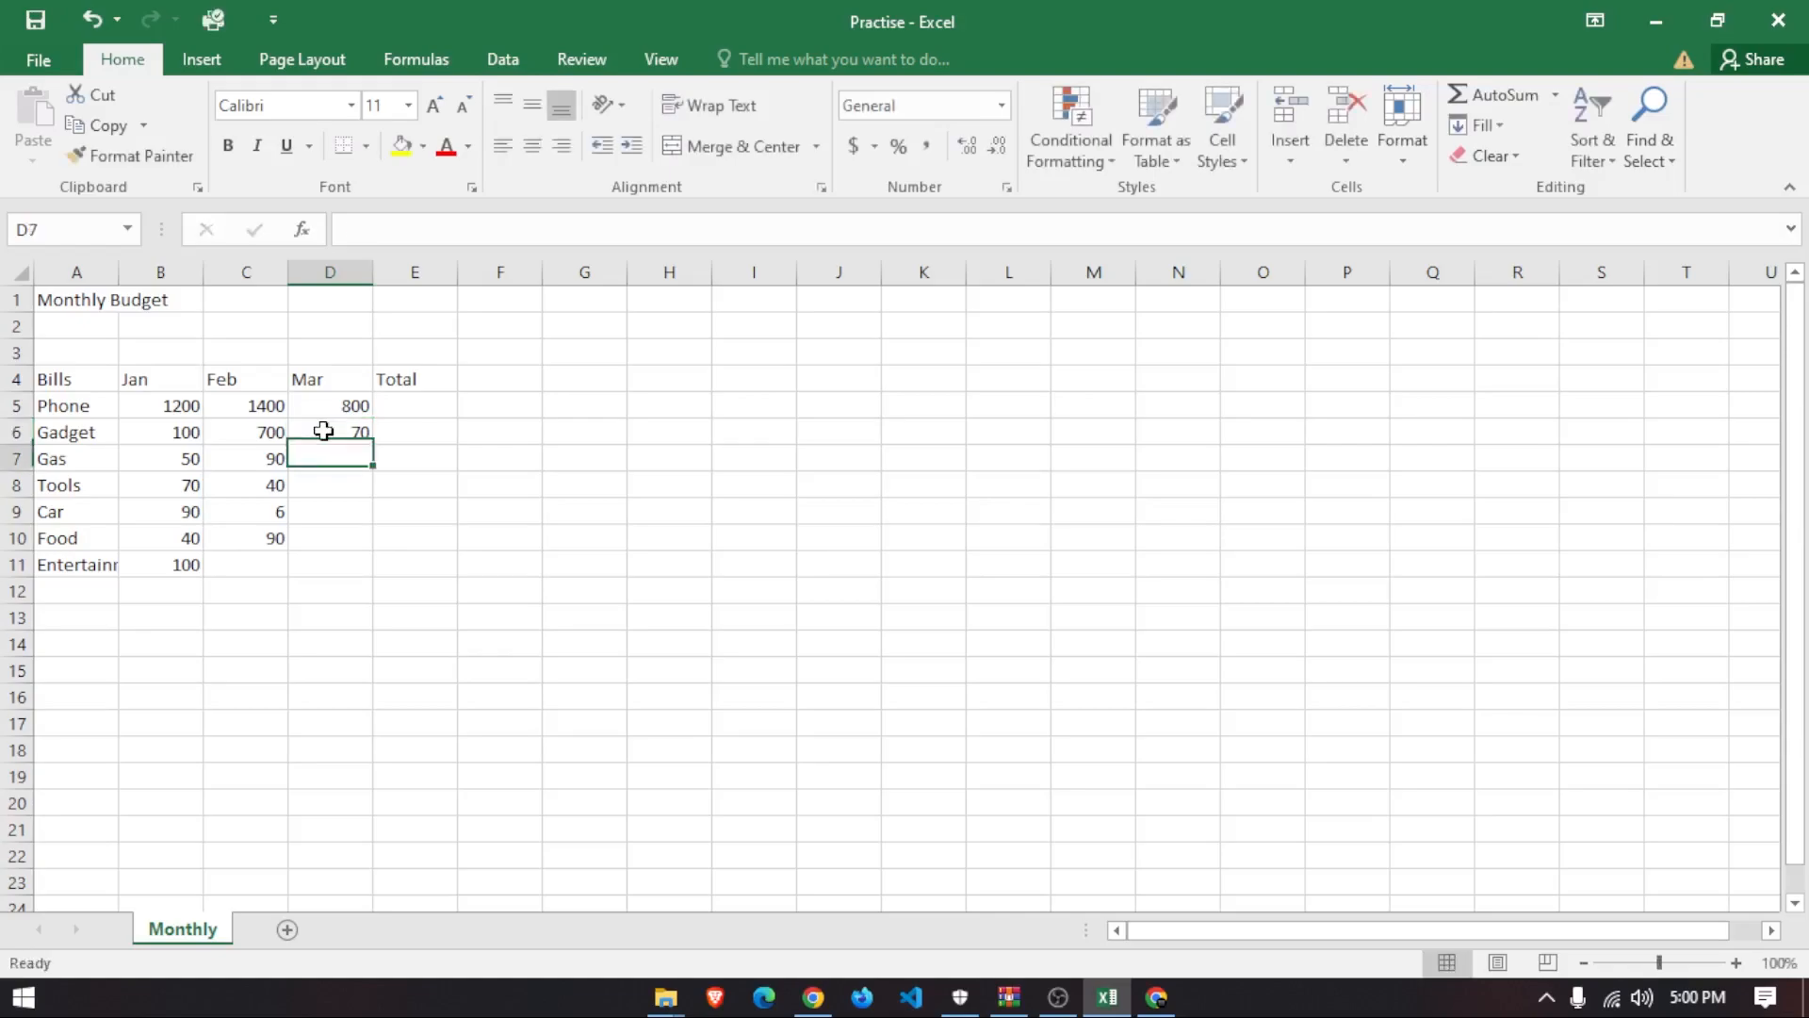
{"action": "type", "text": "60"}
{"action": "key", "text": "Return"}
{"action": "type", "text": "40"}
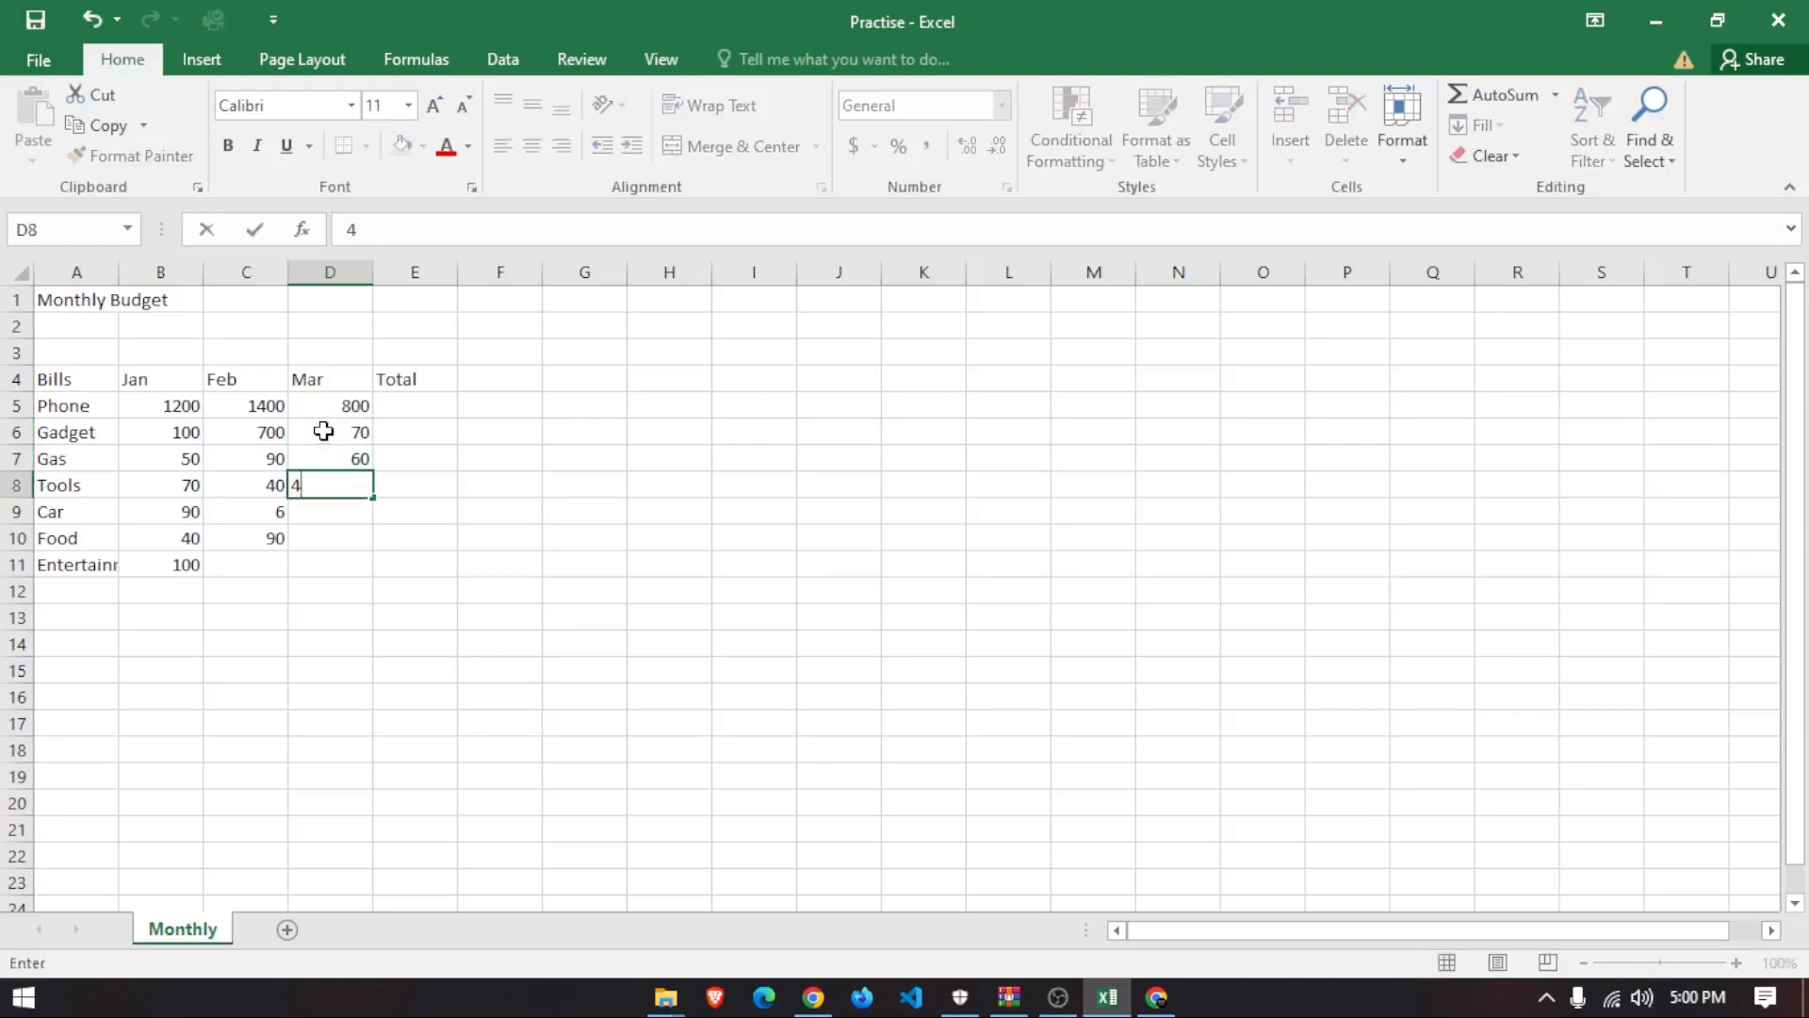
{"action": "key", "text": "Return"}
{"action": "type", "text": "60"}
{"action": "key", "text": "Return"}
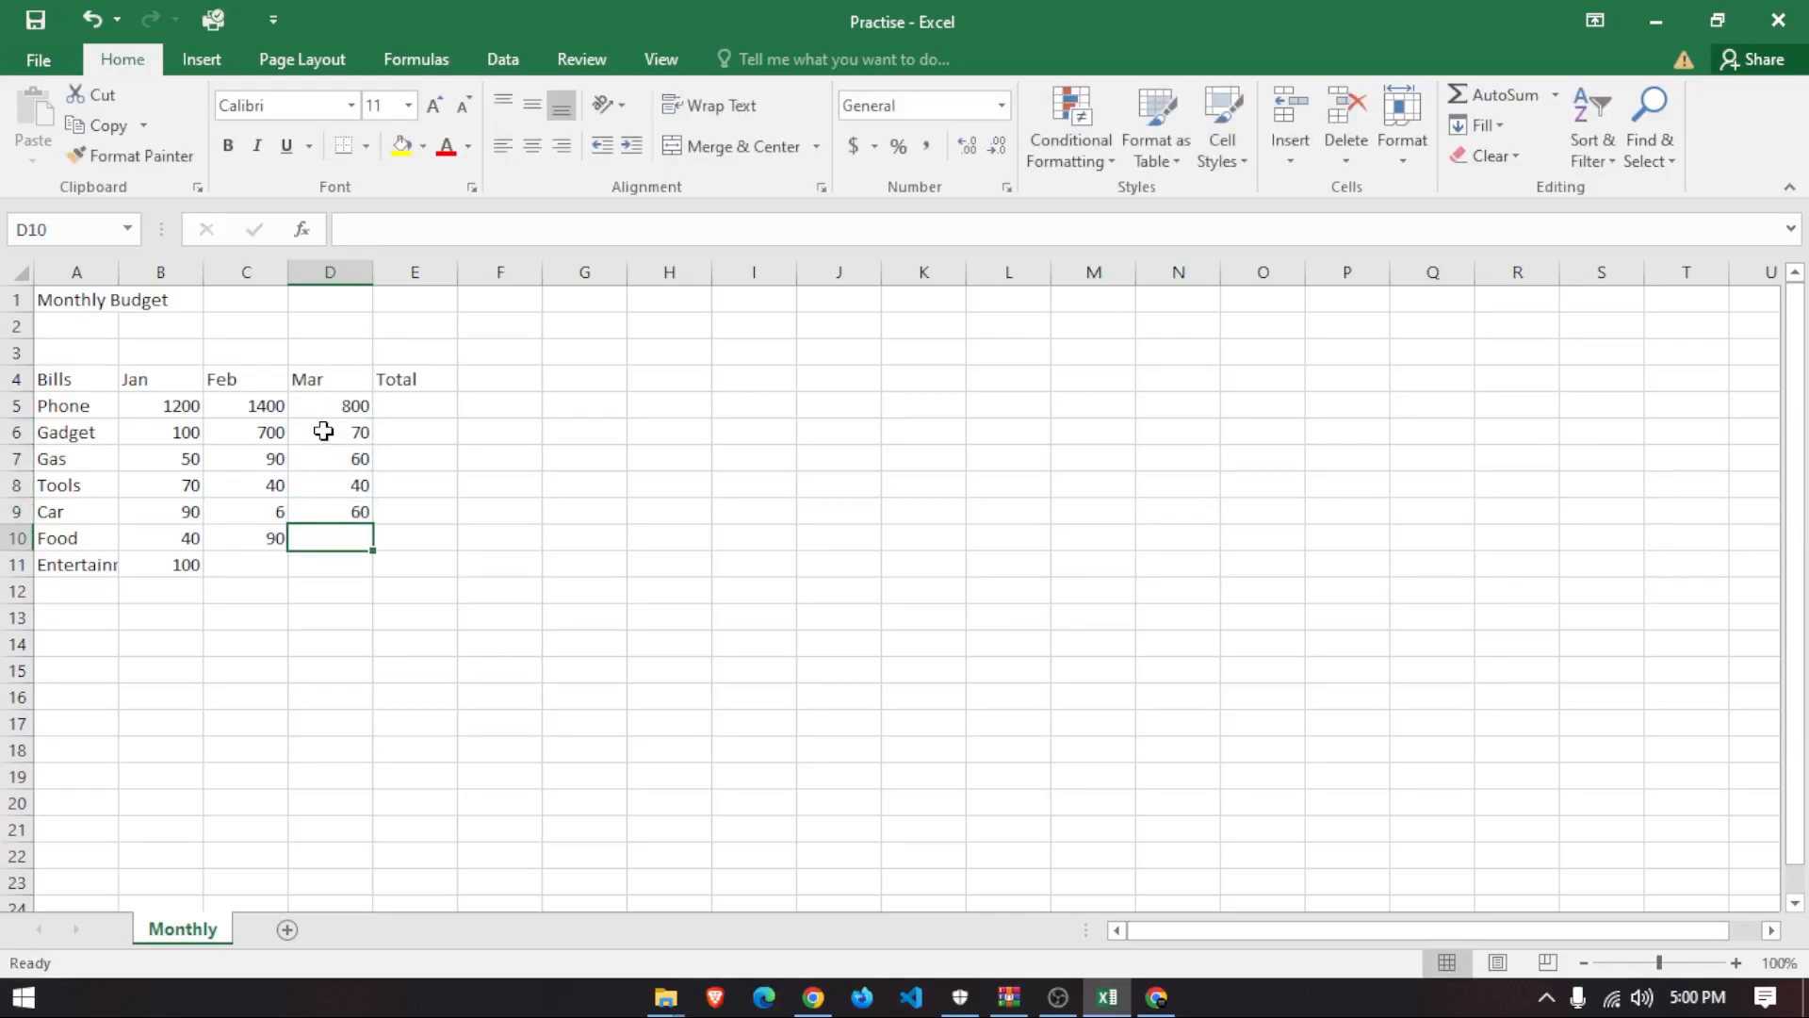
{"action": "type", "text": "70"}
{"action": "key", "text": "Return"}
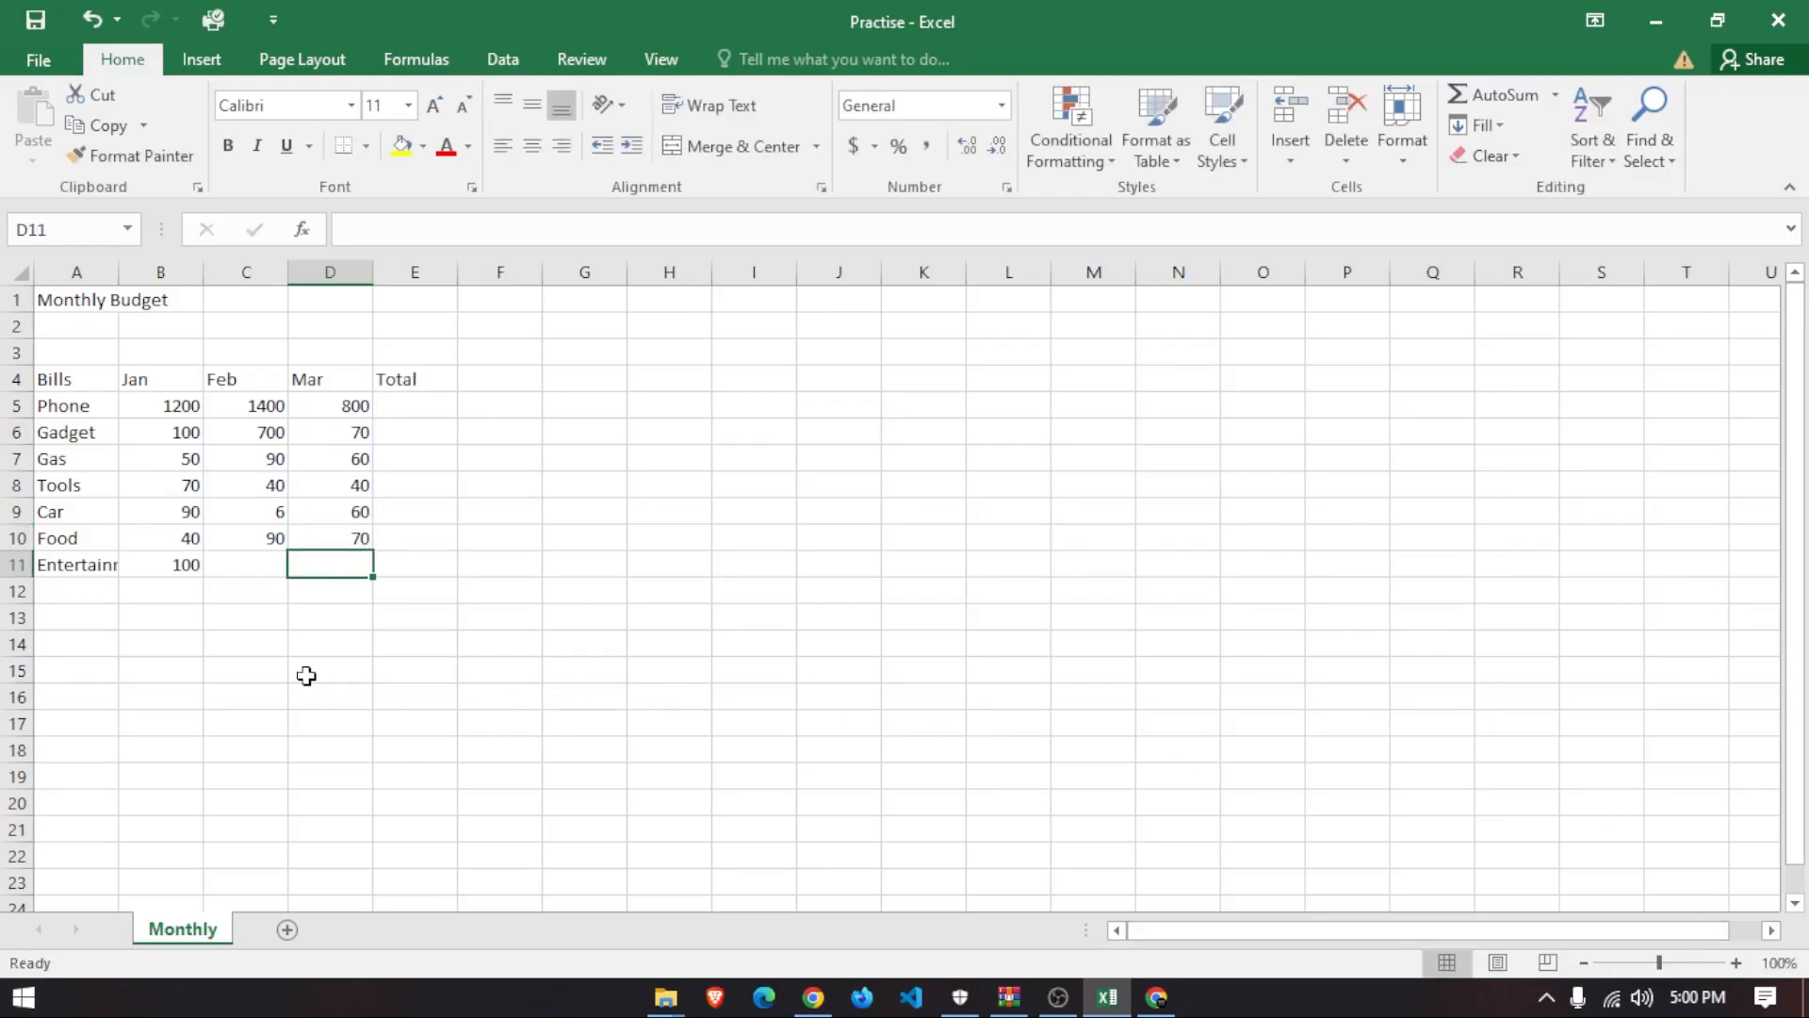
- Review the table by selecting the bill rows, month headers and empty Total cells
{"action": "left_click_drag", "start_coordinate": [486, 716], "coordinate": [43, 292]}
{"action": "left_click", "coordinate": [557, 594]}
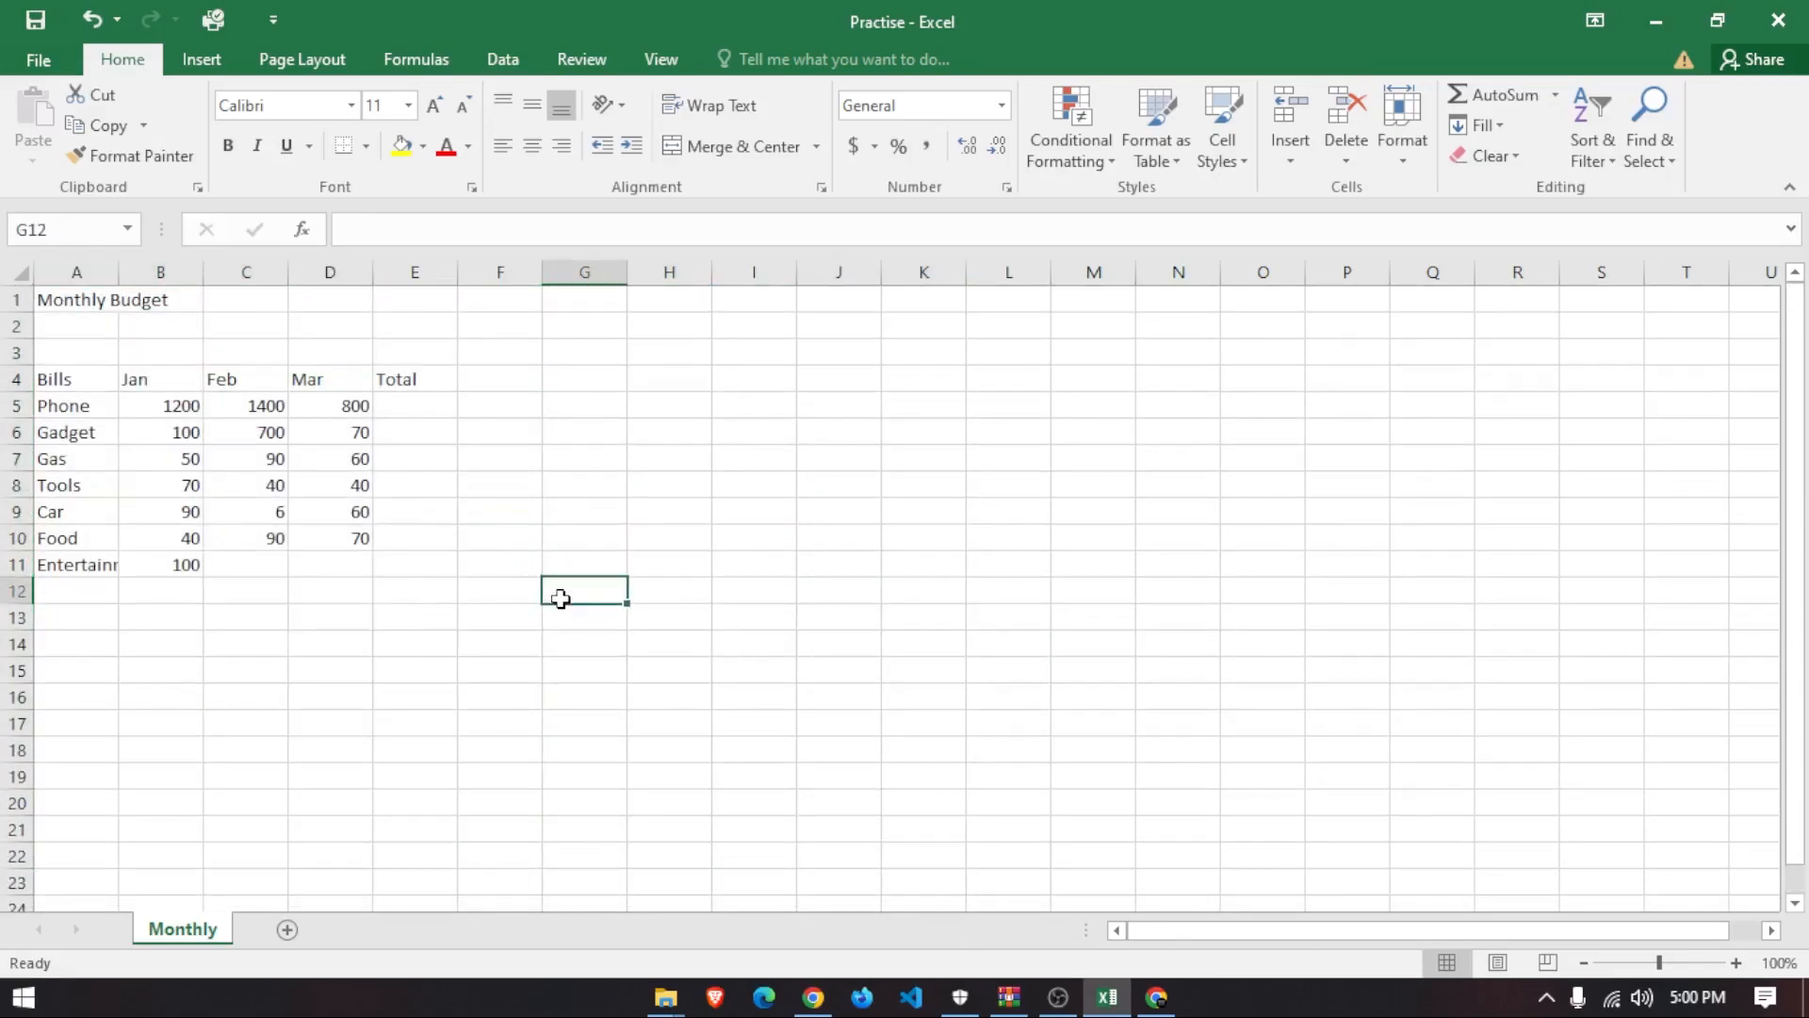
{"action": "left_click_drag", "start_coordinate": [429, 586], "coordinate": [53, 383]}
{"action": "left_click", "coordinate": [556, 695]}
{"action": "left_click", "coordinate": [149, 396]}
{"action": "left_click", "coordinate": [178, 380]}
{"action": "left_click", "coordinate": [226, 377]}
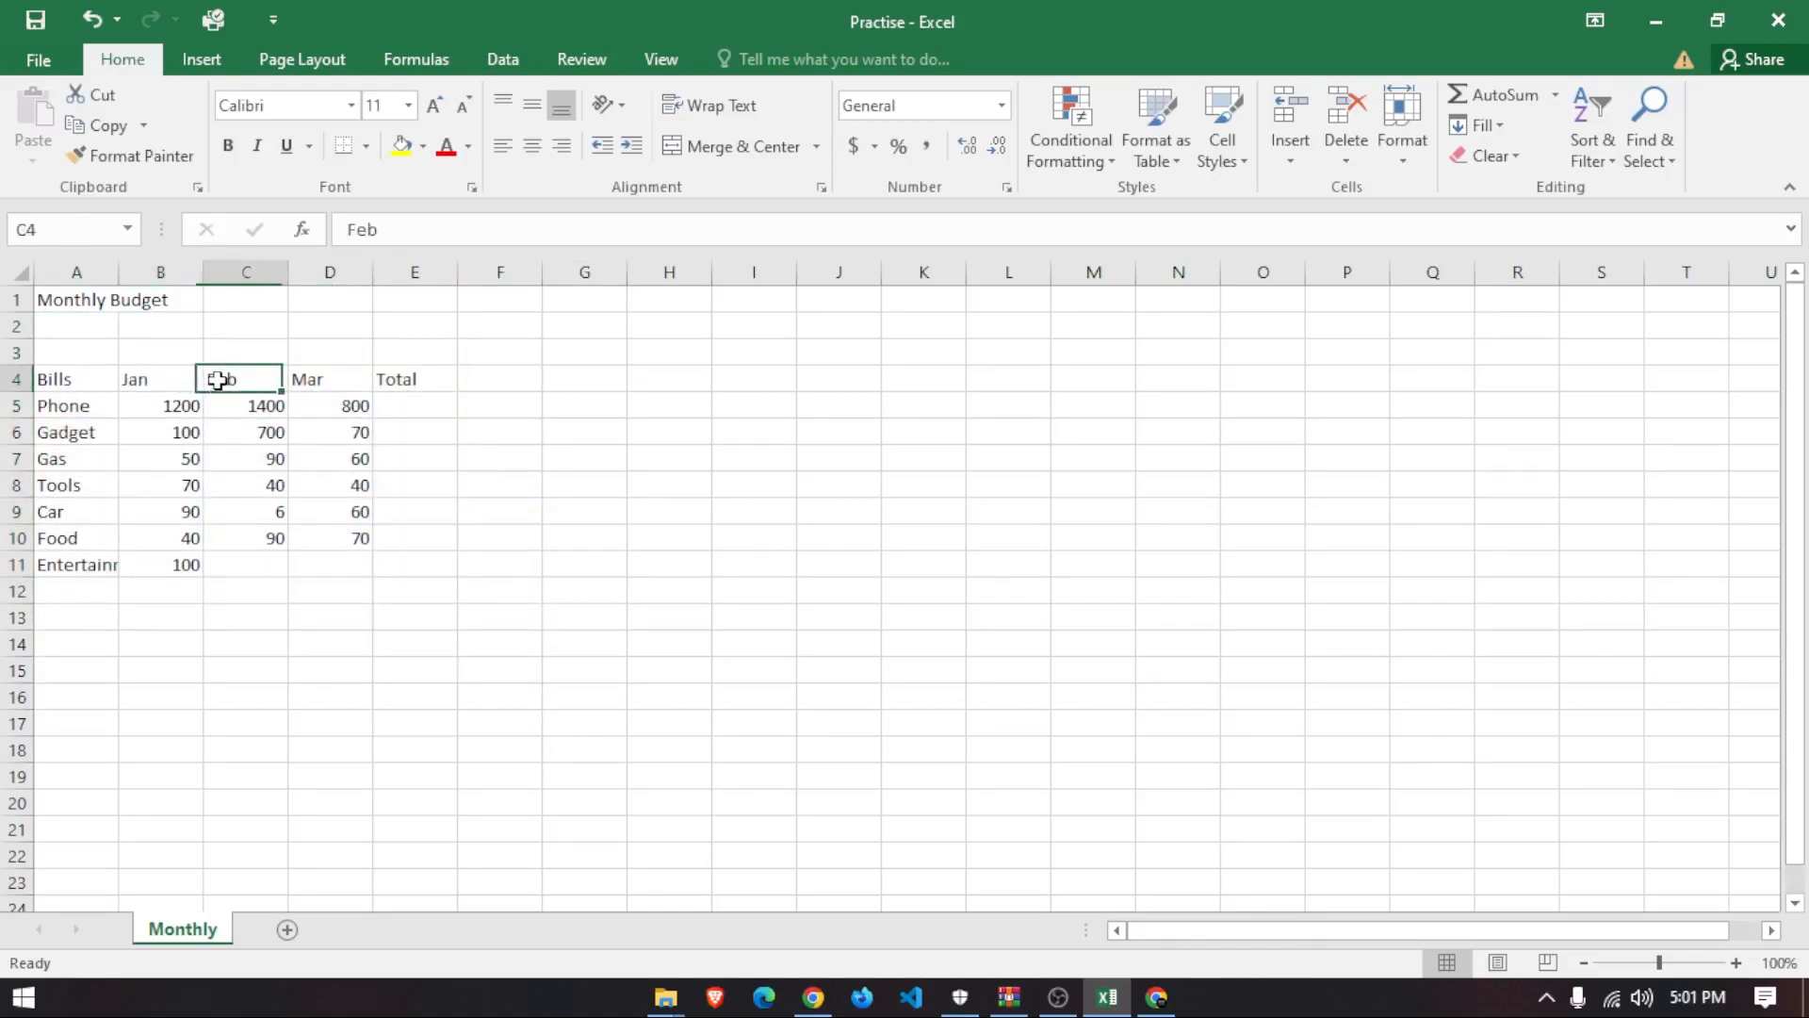
{"action": "left_click", "coordinate": [331, 379]}
{"action": "left_click", "coordinate": [412, 381]}
{"action": "left_click_drag", "start_coordinate": [401, 398], "coordinate": [419, 572]}
{"action": "left_click", "coordinate": [327, 660]}
- Select the title and Bills through Tools, then bring up and dismiss Quick Analysis
{"action": "left_click_drag", "start_coordinate": [61, 383], "coordinate": [73, 622]}
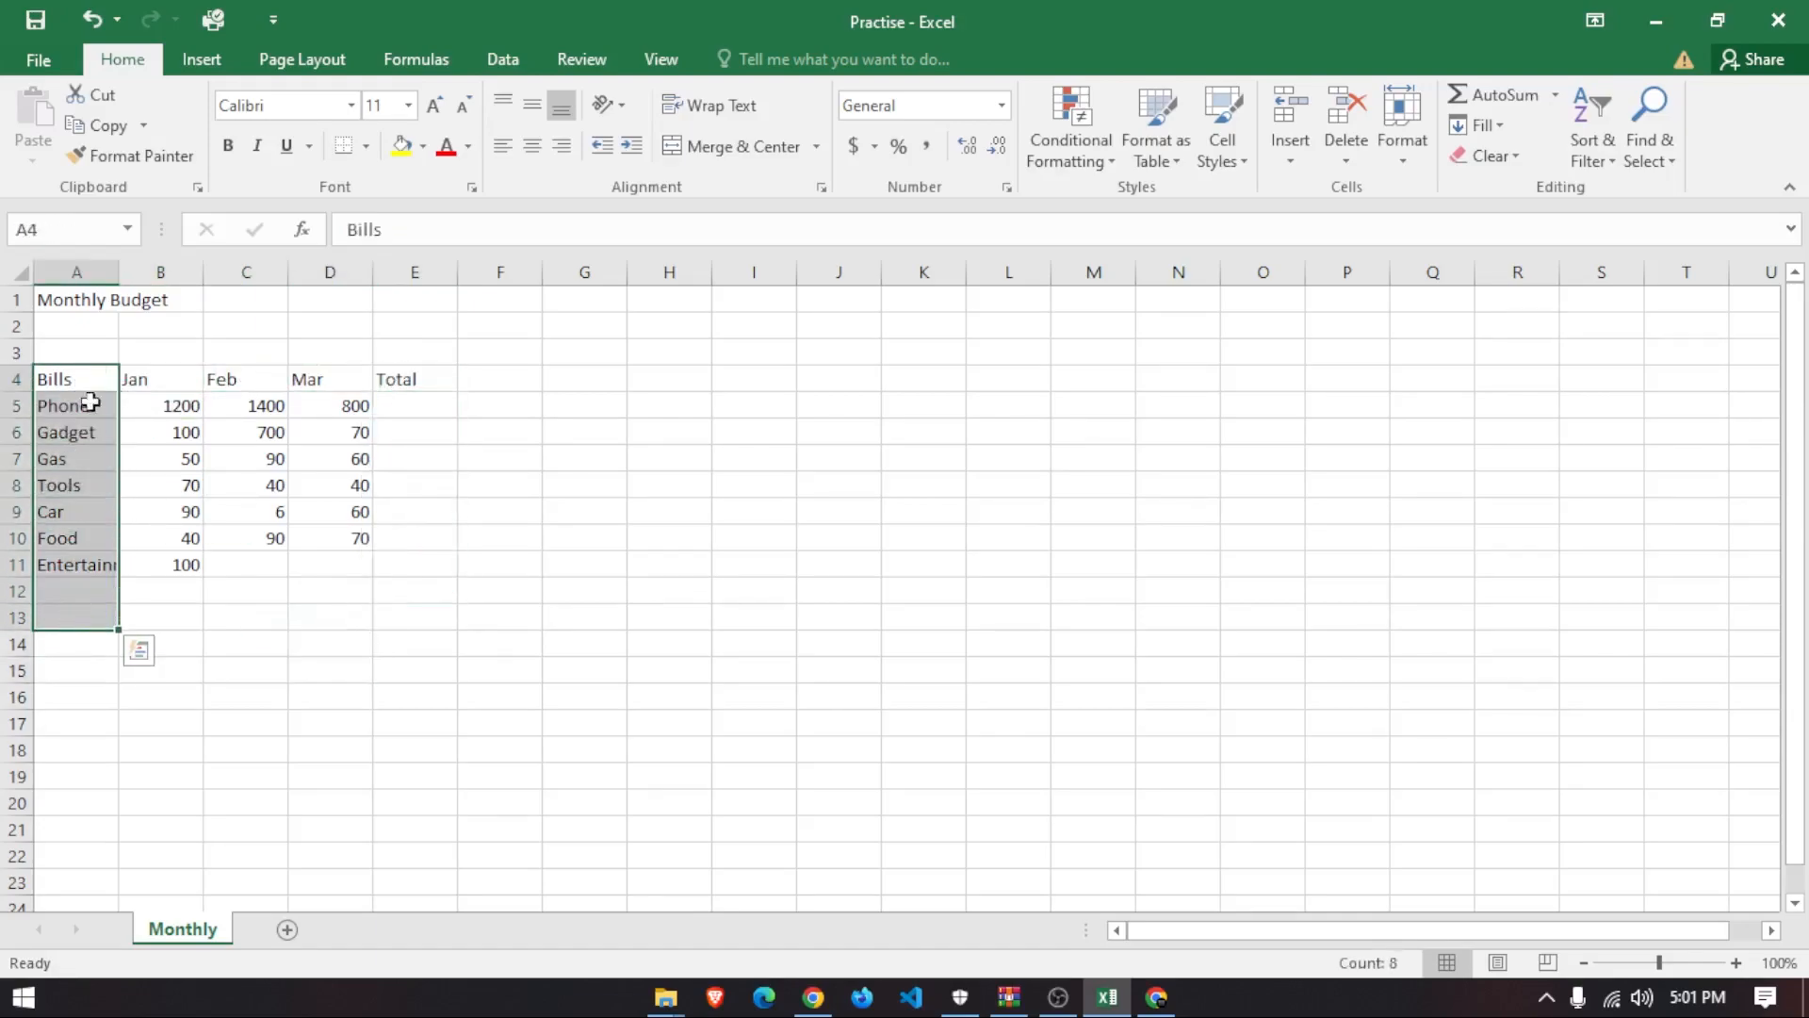
{"action": "left_click", "coordinate": [99, 298]}
{"action": "left_click", "coordinate": [130, 309]}
{"action": "left_click", "coordinate": [104, 307]}
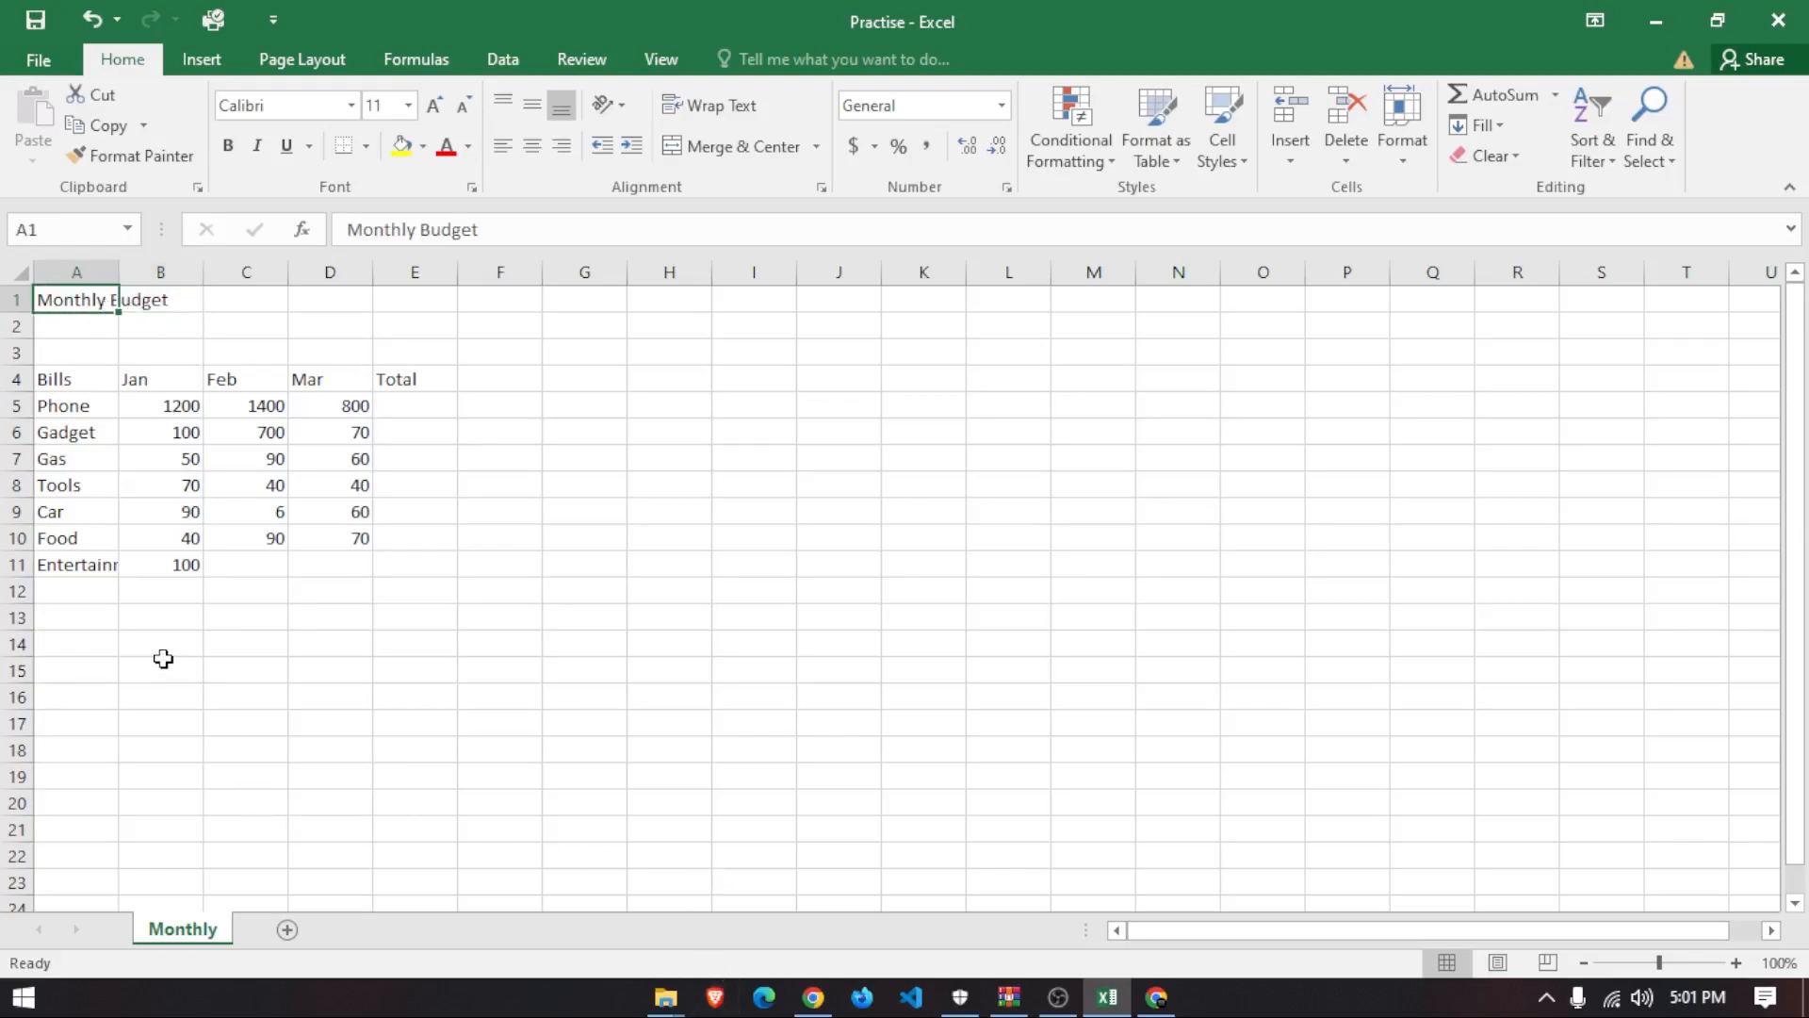
{"action": "left_click", "coordinate": [55, 382]}
{"action": "left_click_drag", "start_coordinate": [58, 383], "coordinate": [81, 479]}
{"action": "key", "text": "ctrl+q"}
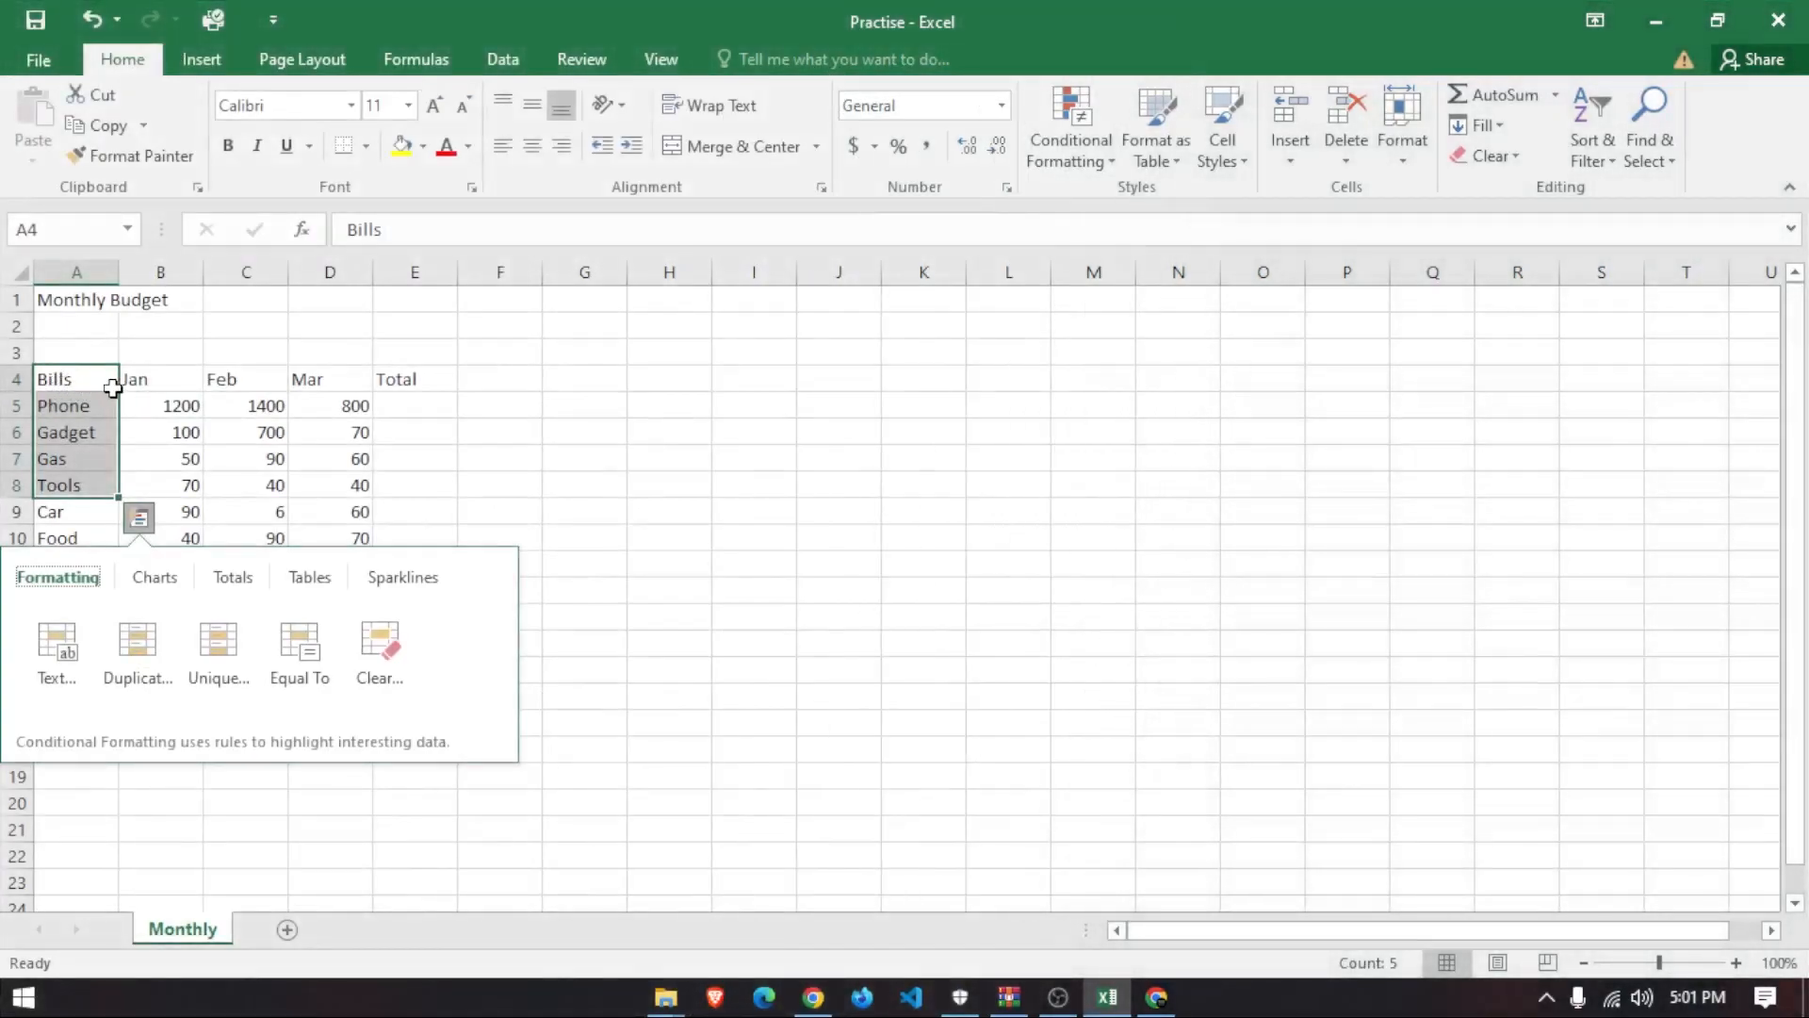
{"action": "left_click", "coordinate": [113, 390]}
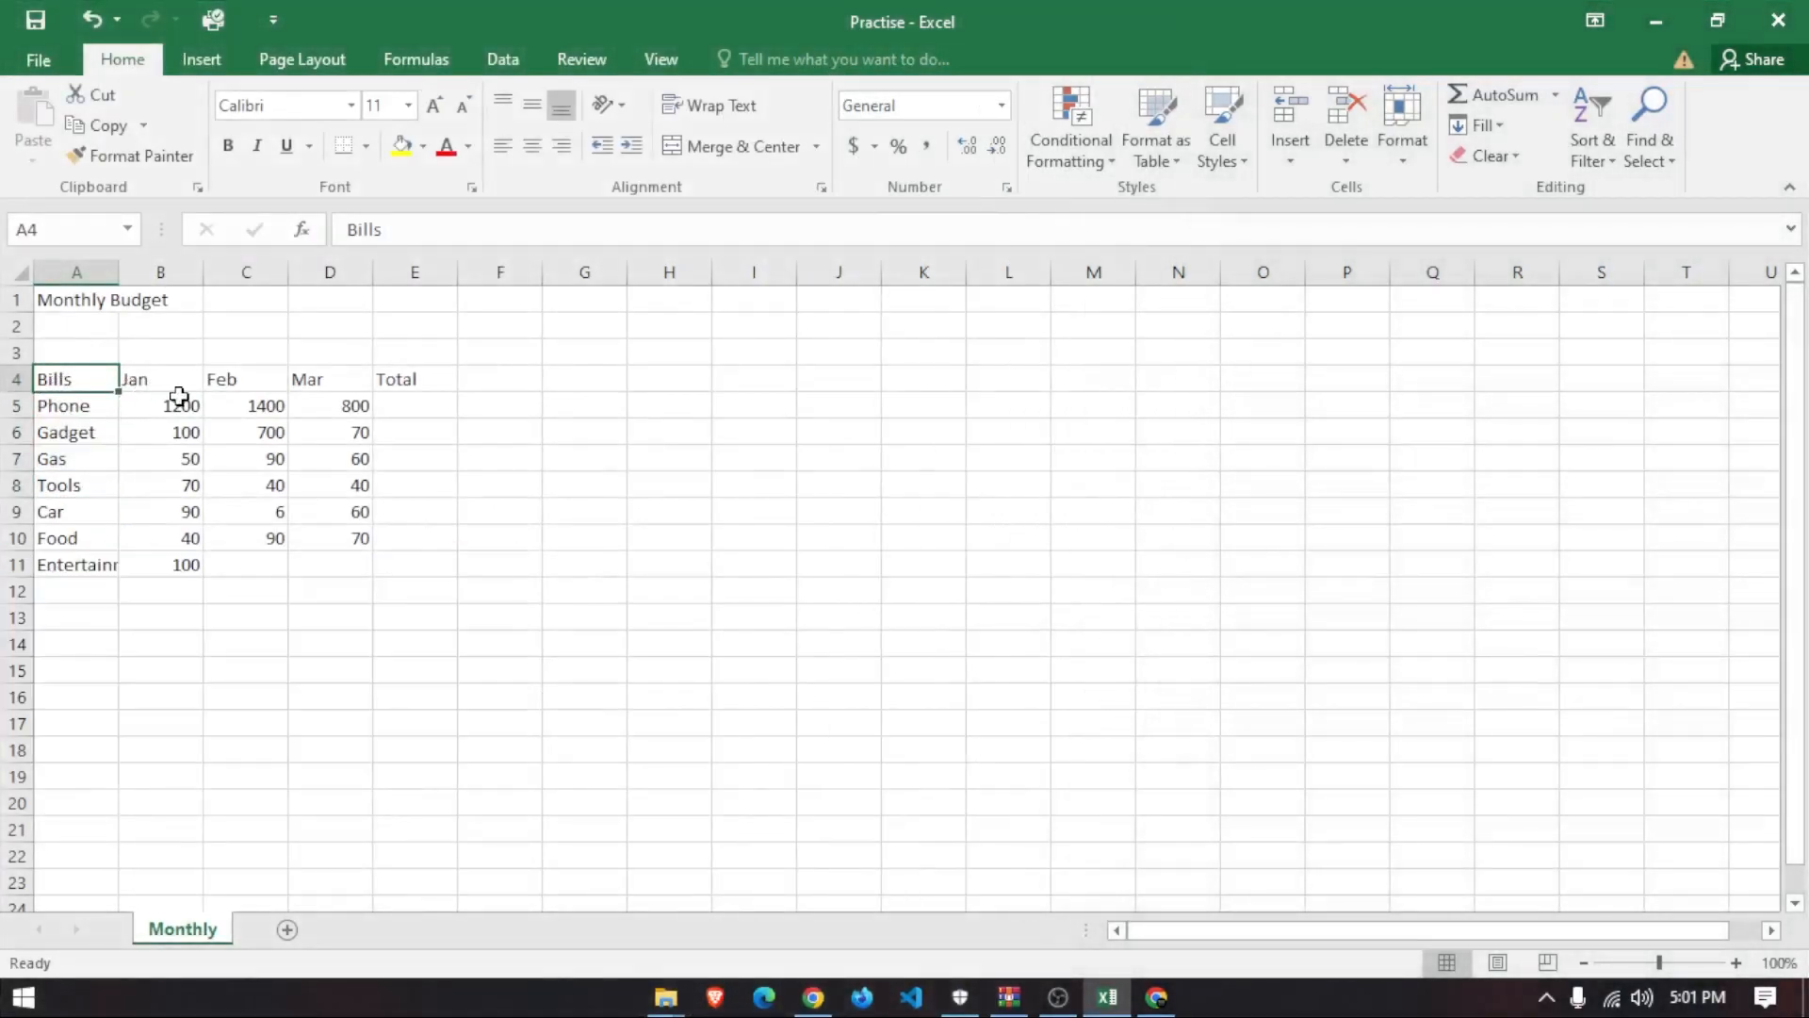
- Select several amounts and bill names, ending on the Gas cell A7
{"action": "left_click", "coordinate": [192, 406]}
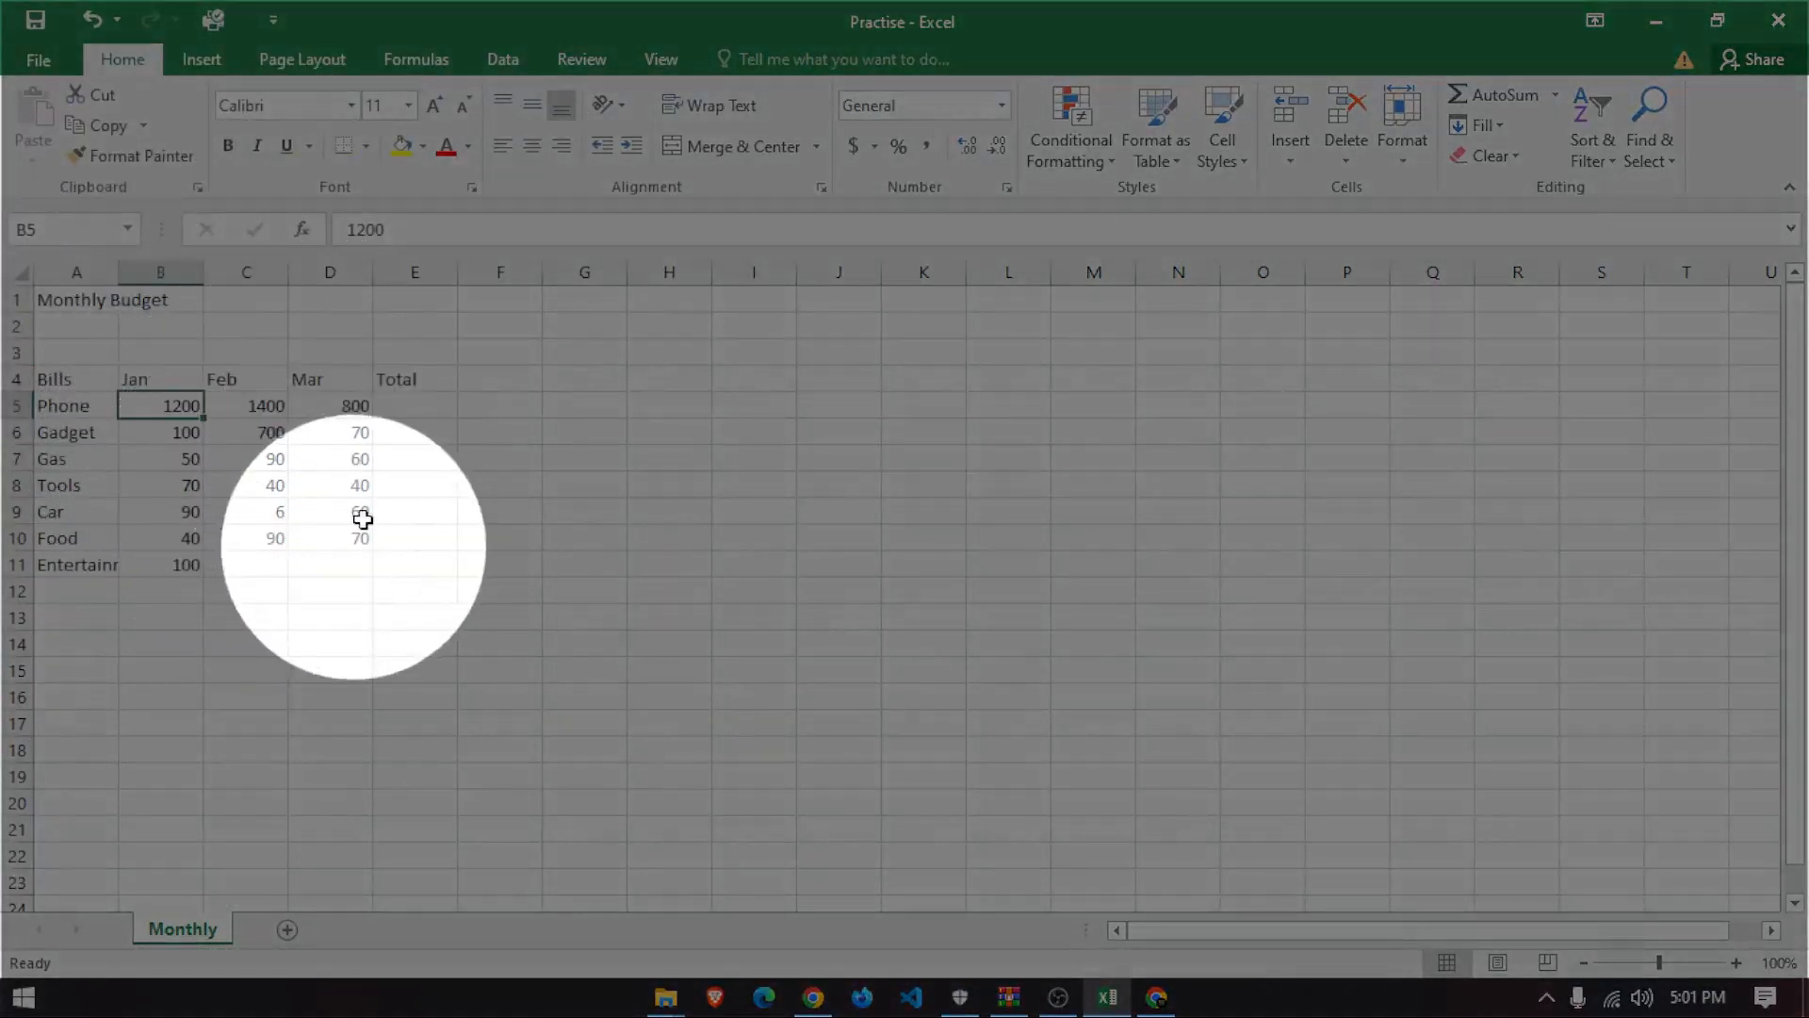
{"action": "left_click", "coordinate": [356, 508]}
{"action": "left_click", "coordinate": [307, 622]}
{"action": "left_click_drag", "start_coordinate": [347, 669], "coordinate": [104, 715]}
{"action": "left_click", "coordinate": [392, 743]}
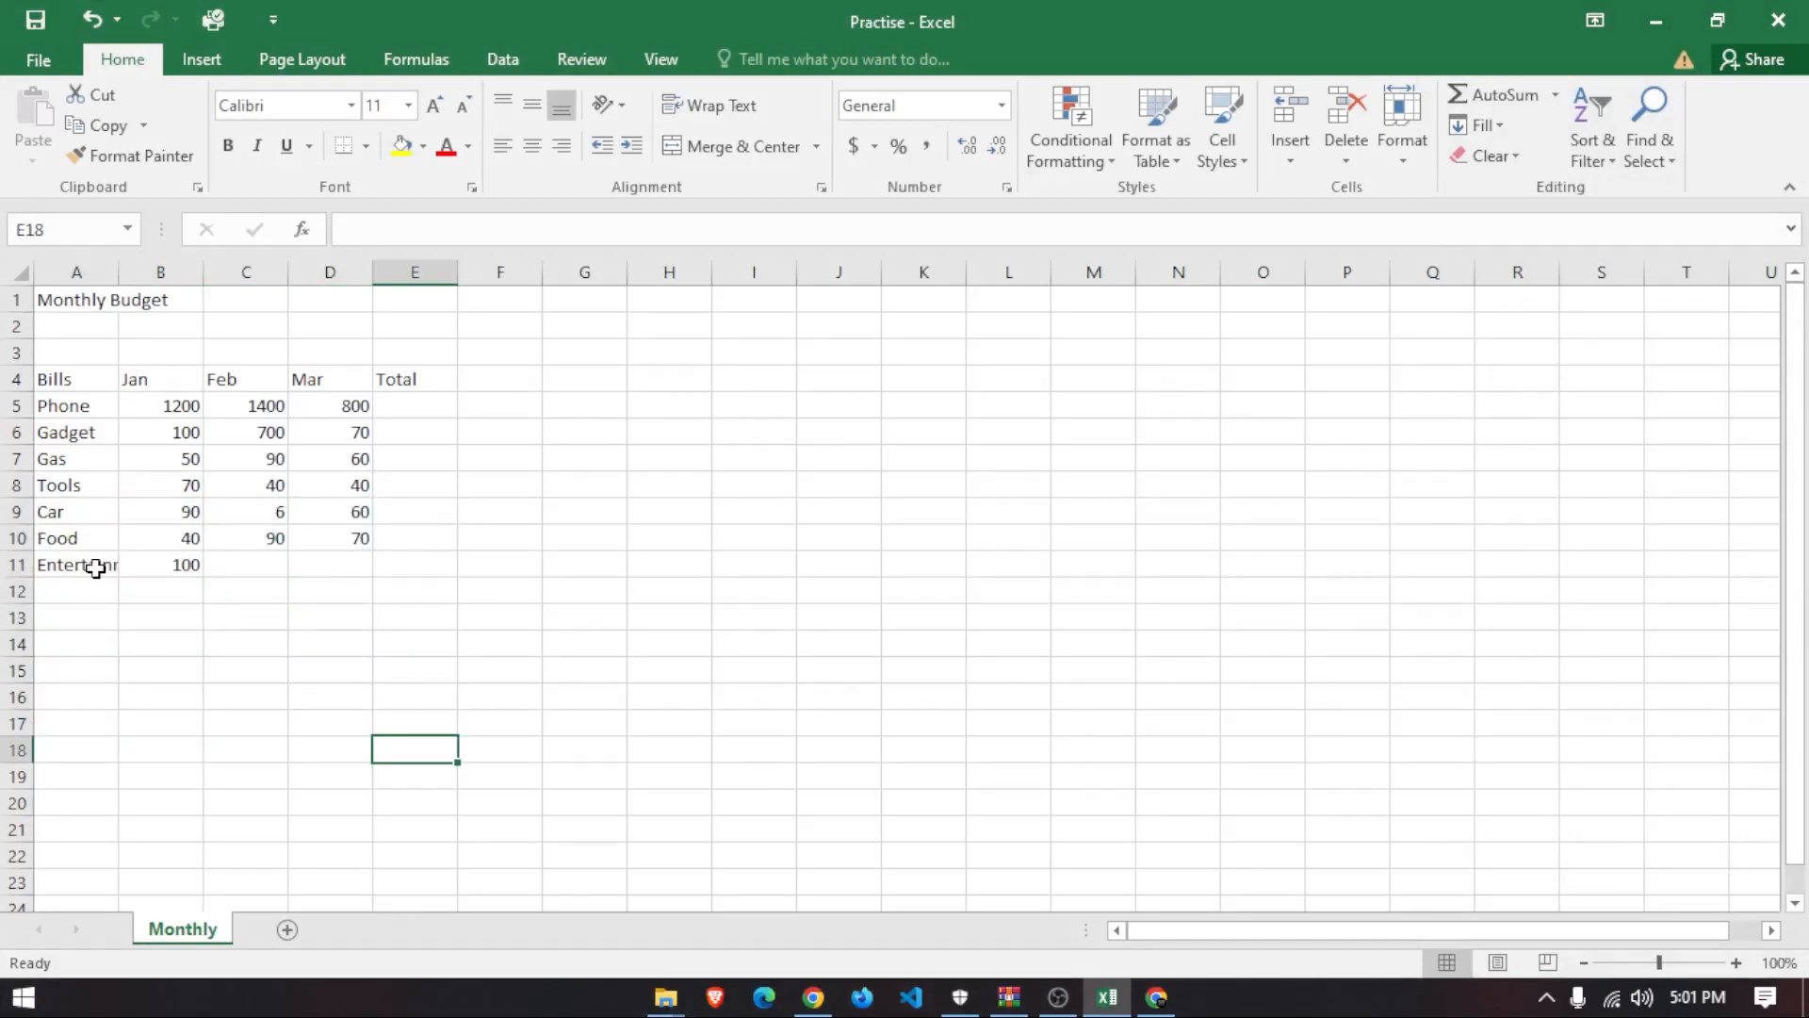
{"action": "left_click", "coordinate": [91, 405]}
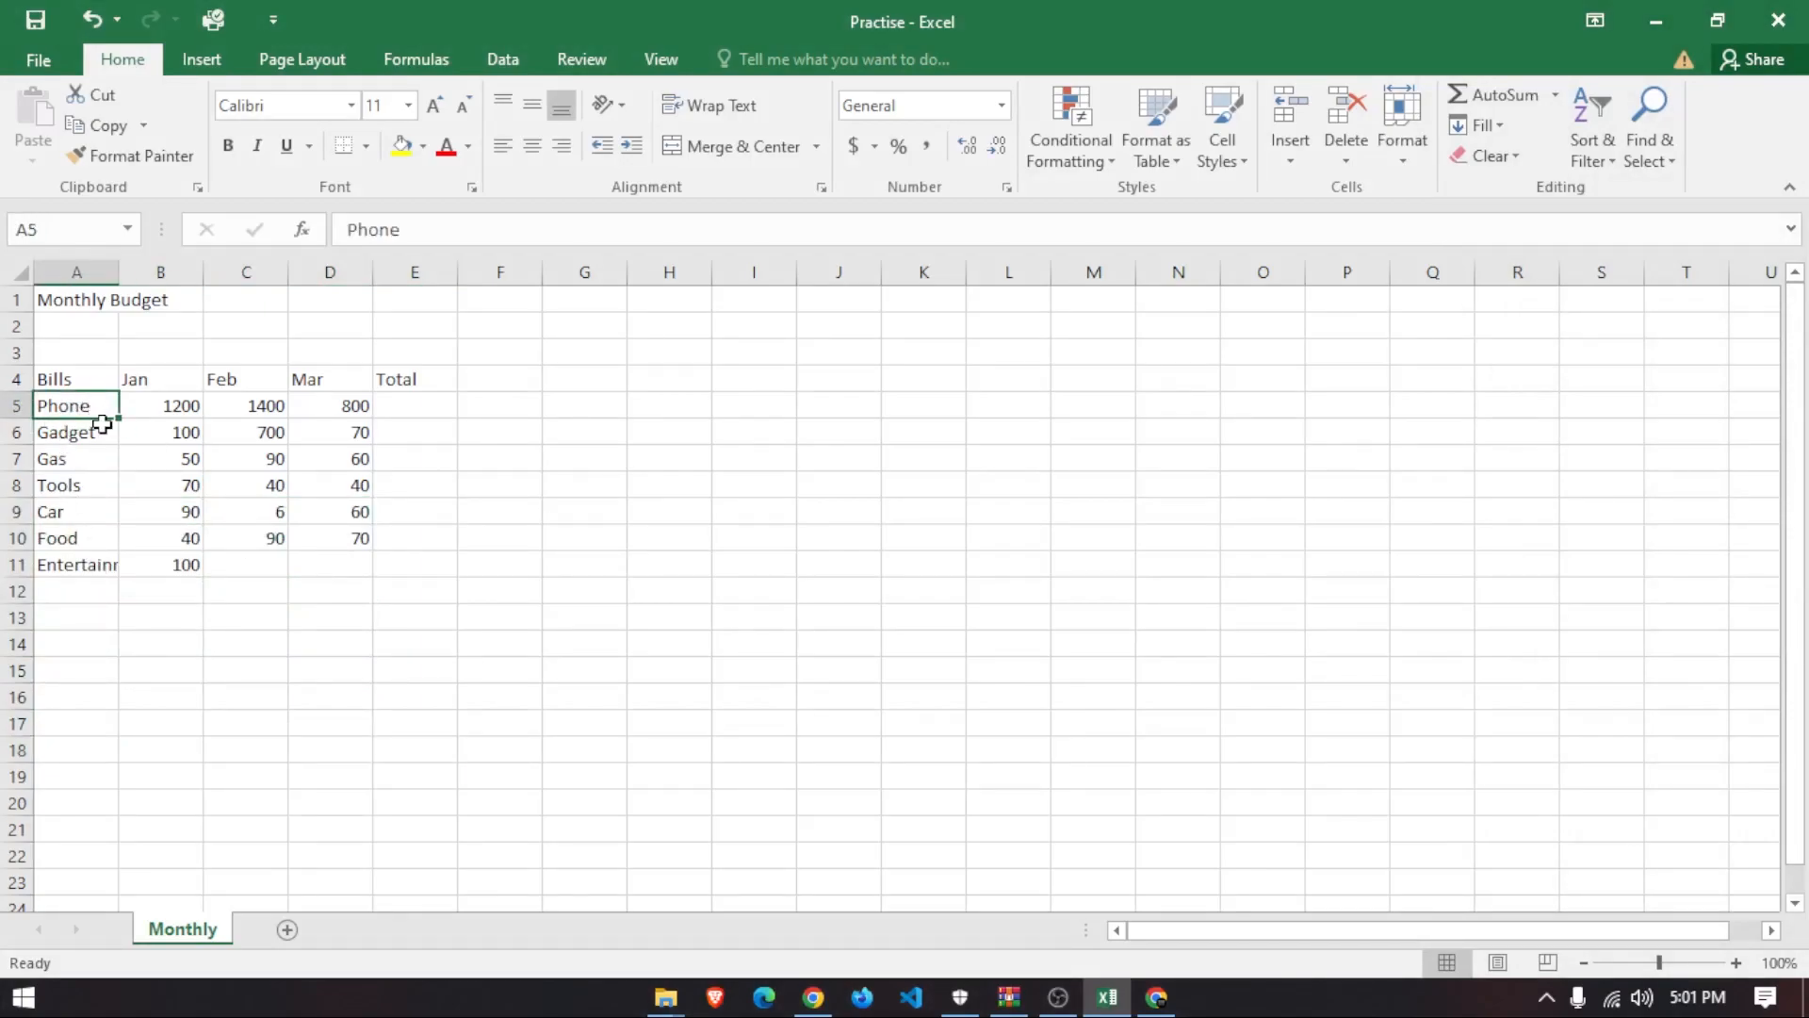
{"action": "left_click_drag", "start_coordinate": [77, 303], "coordinate": [70, 535]}
{"action": "left_click", "coordinate": [63, 509]}
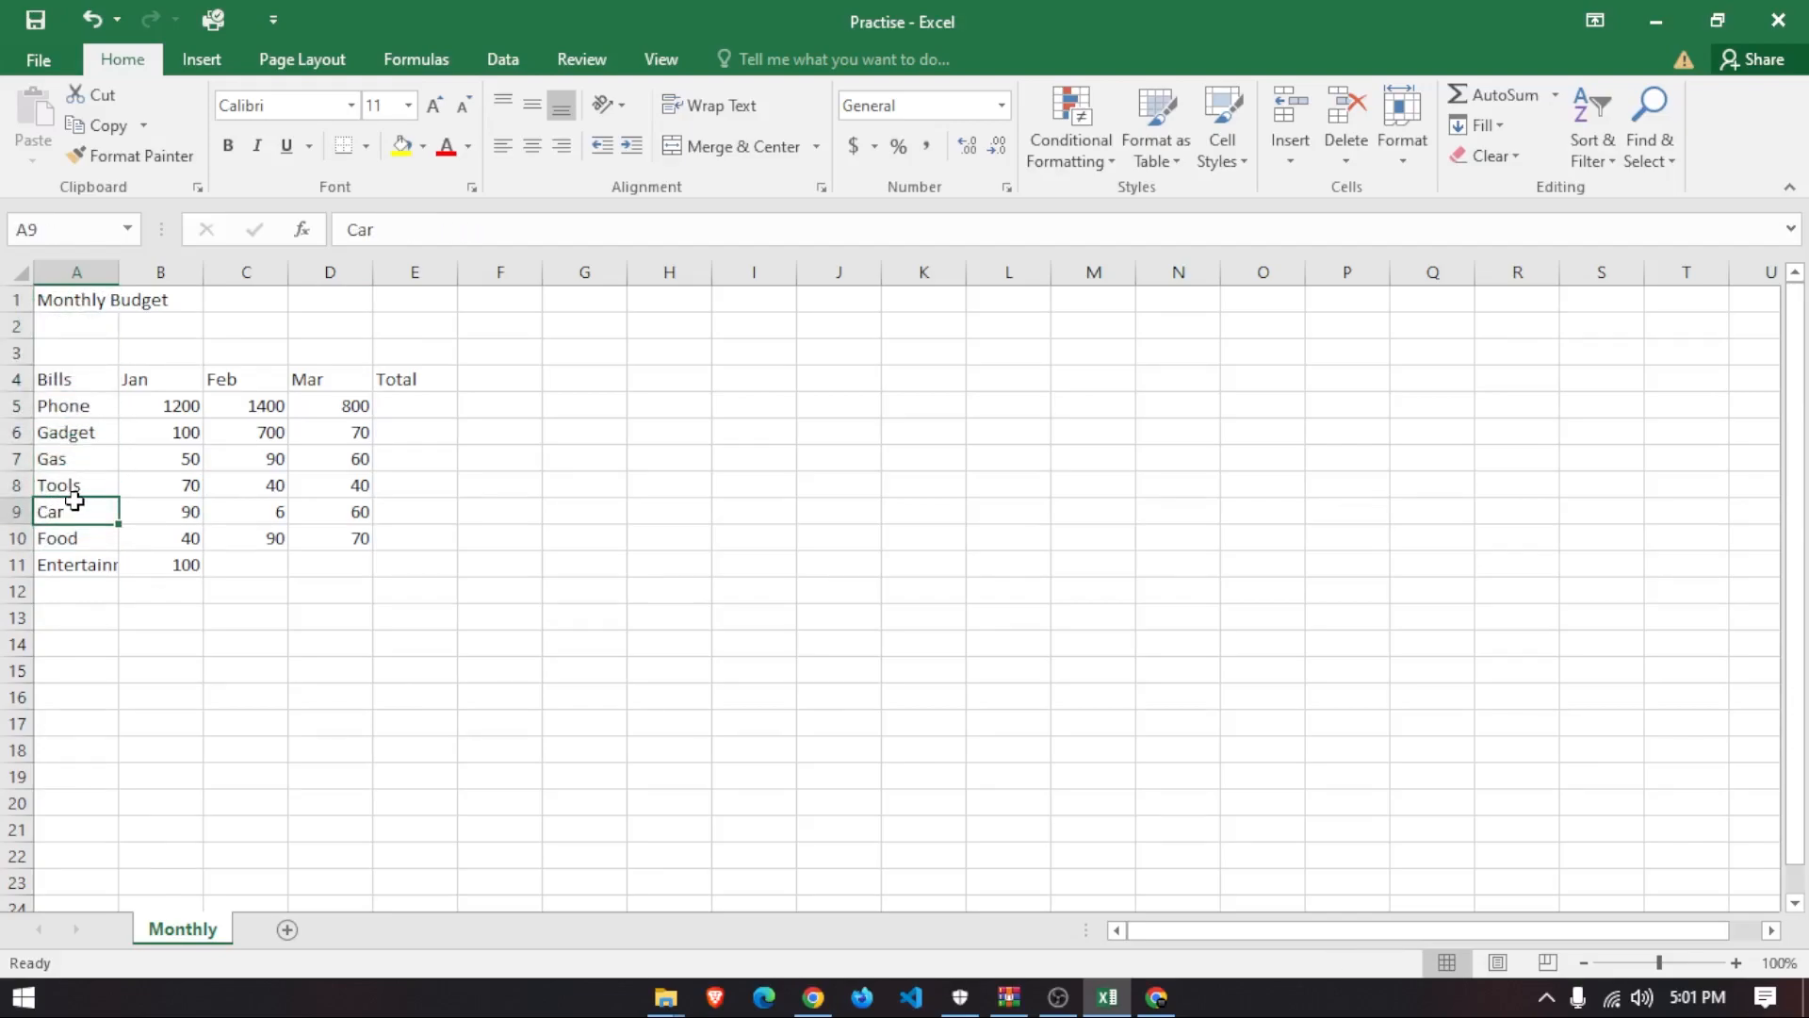
{"action": "mouse_move", "coordinate": [65, 429]}
{"action": "left_mouse_down"}
{"action": "mouse_move", "coordinate": [76, 529]}
{"action": "mouse_move", "coordinate": [82, 460]}
{"action": "left_mouse_up"}
{"action": "left_click", "coordinate": [82, 463]}
{"action": "key", "text": "ctrl+e"}
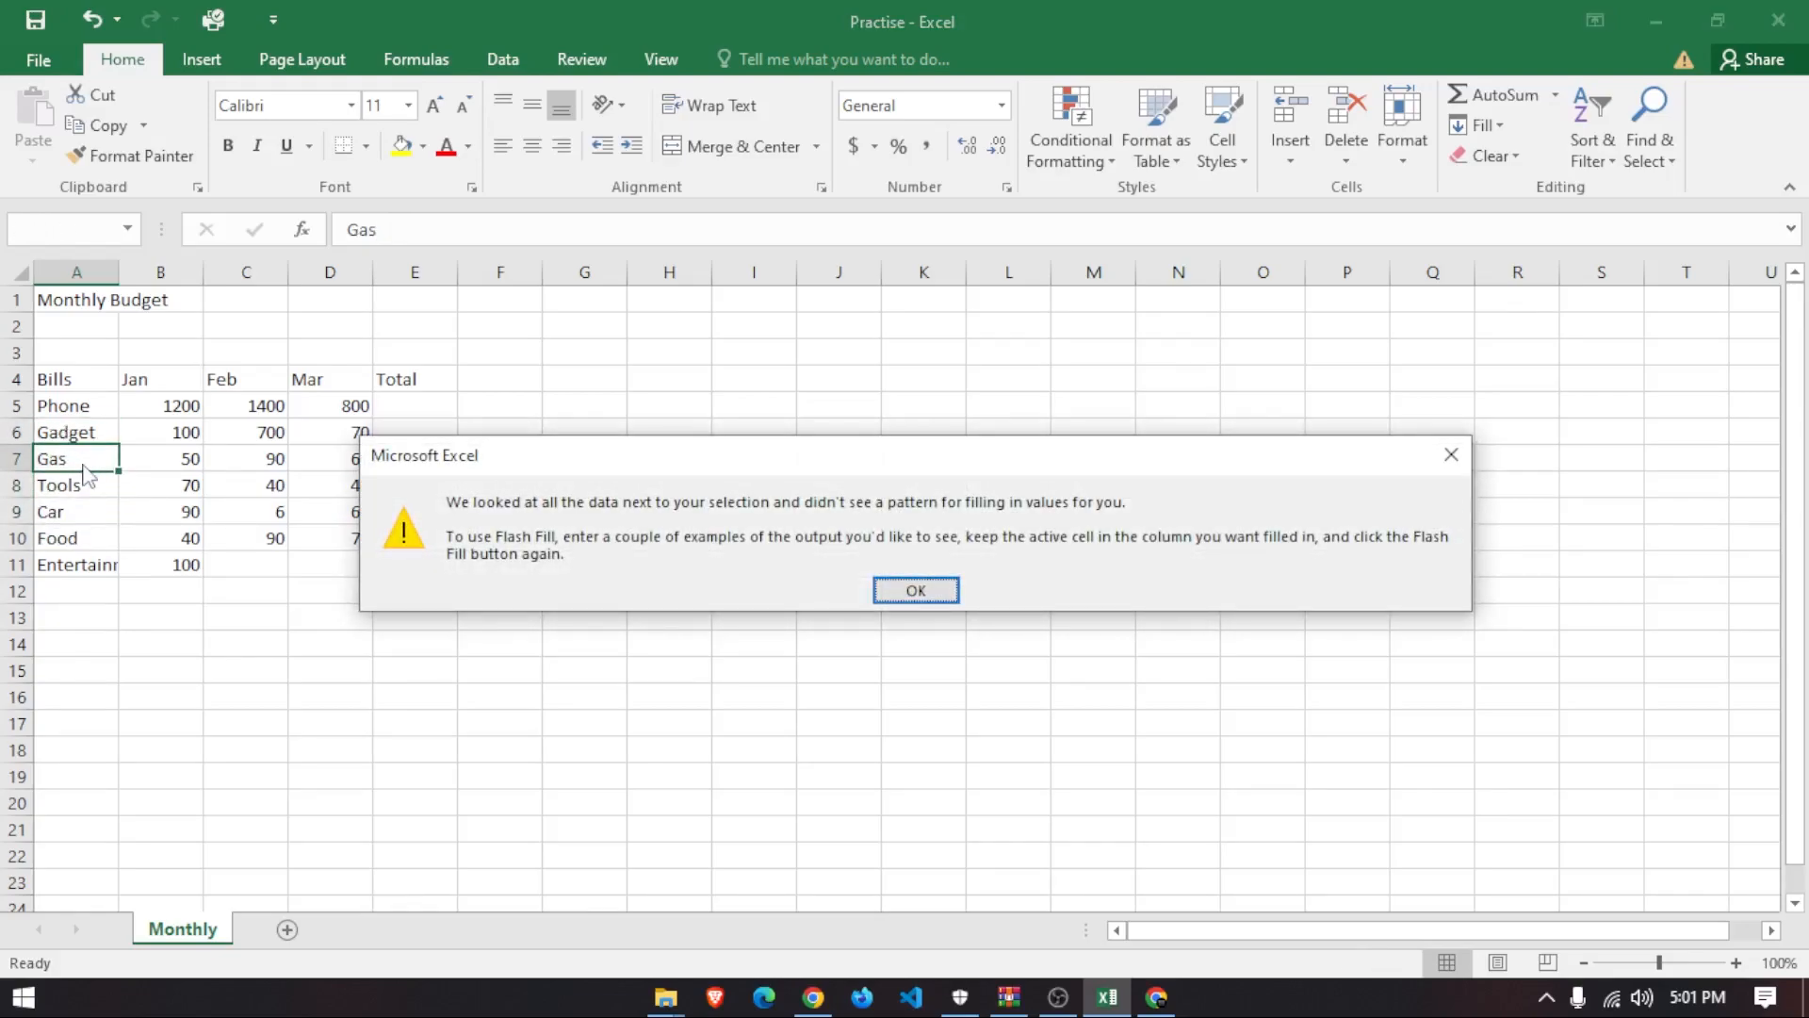
{"action": "left_click", "coordinate": [892, 592]}
{"action": "left_click", "coordinate": [403, 669]}
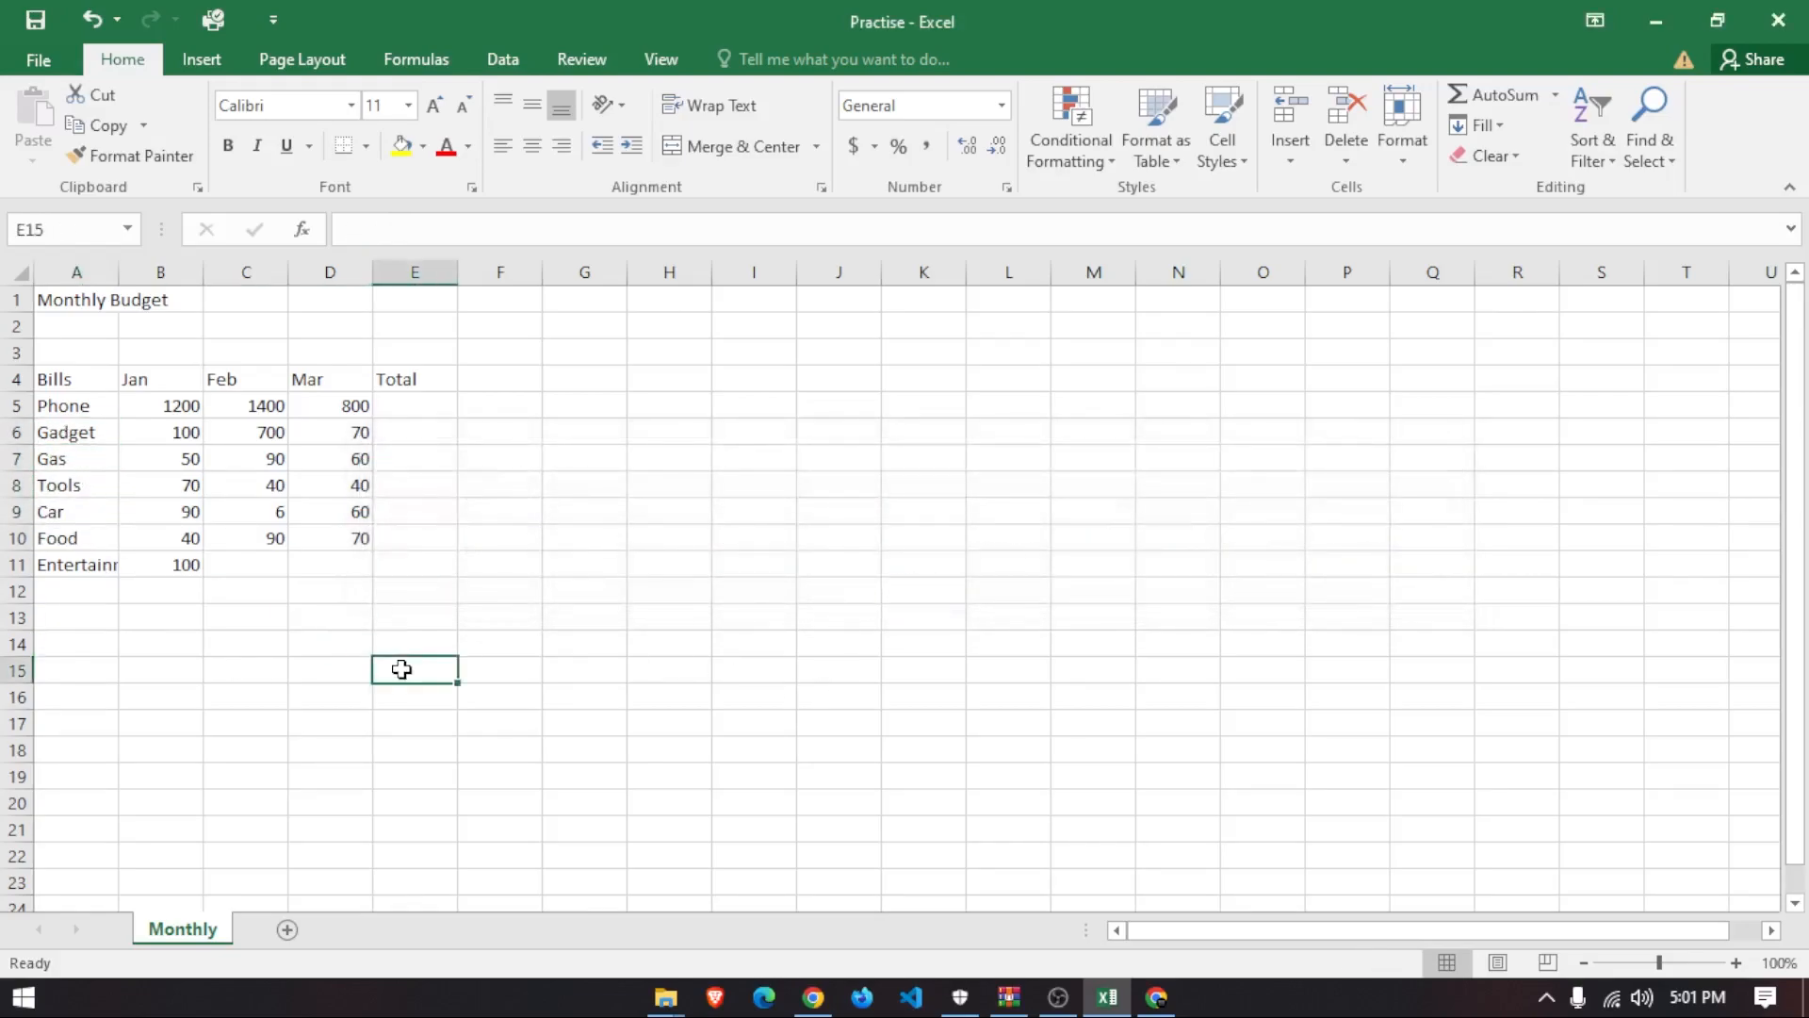
{"action": "left_click", "coordinate": [82, 457]}
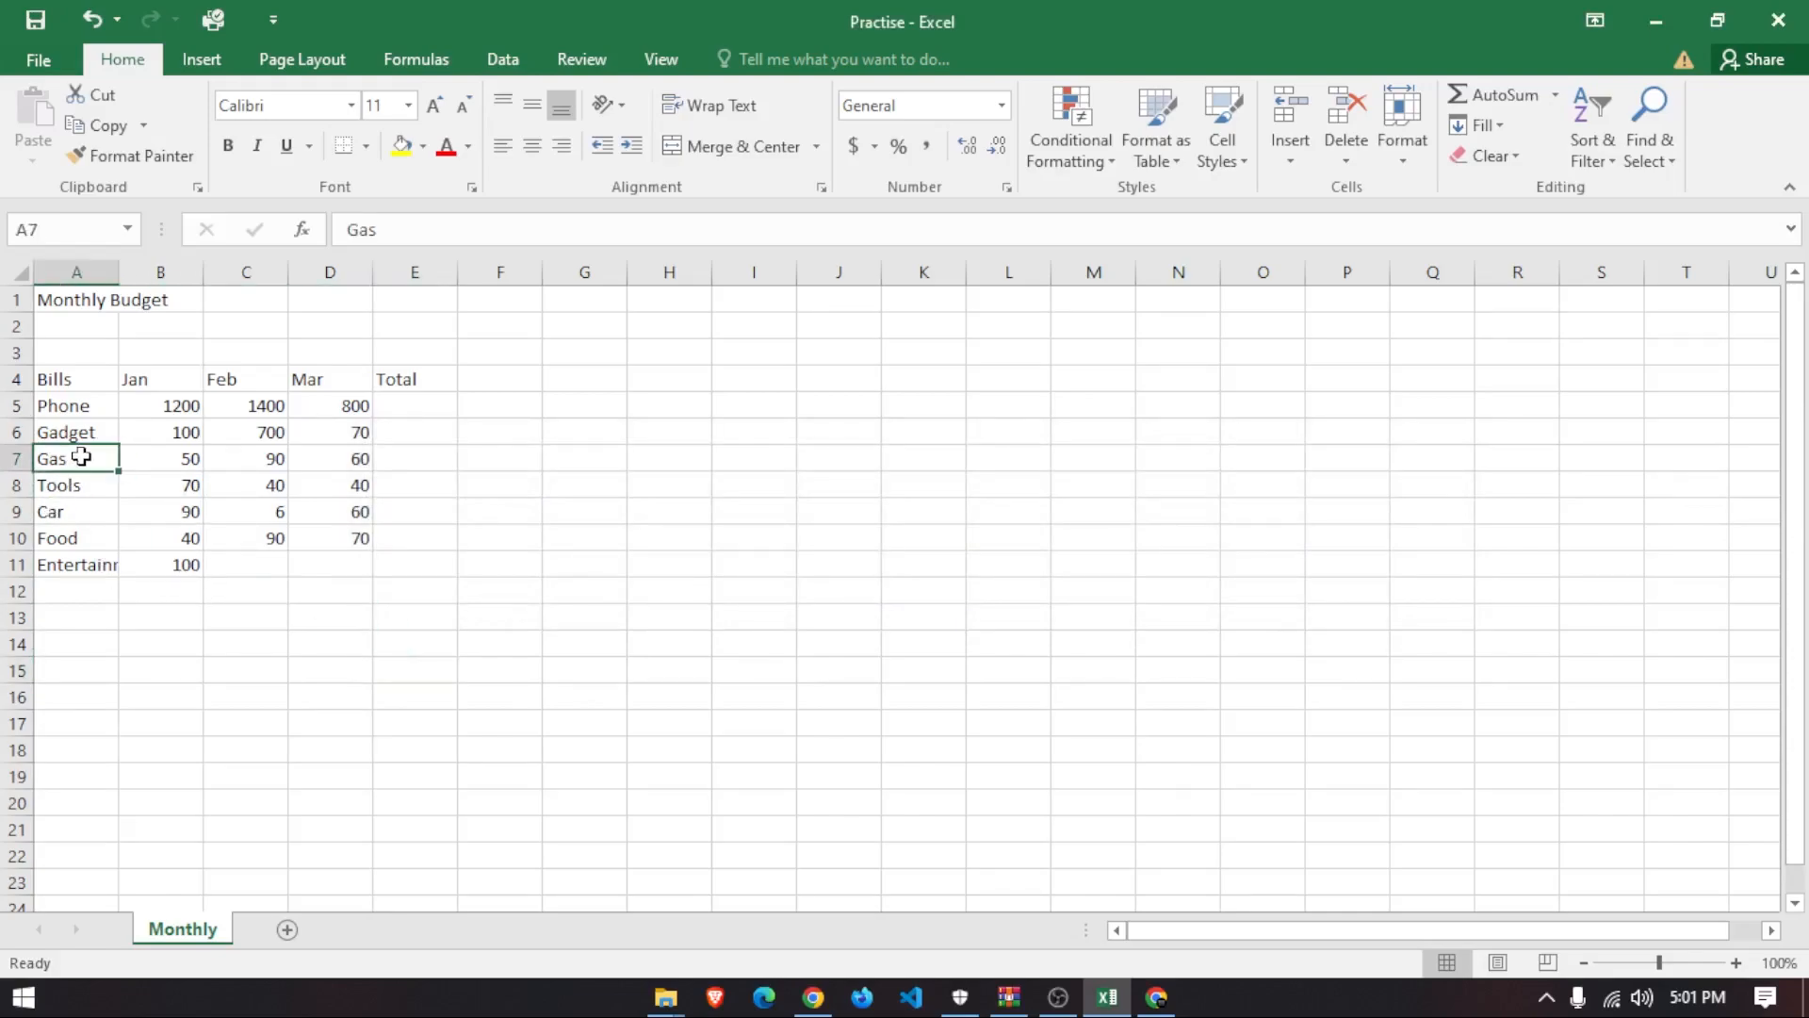
{"action": "left_click", "coordinate": [533, 146]}
{"action": "left_click", "coordinate": [521, 150]}
{"action": "left_click", "coordinate": [584, 603]}
{"action": "left_click", "coordinate": [109, 423]}
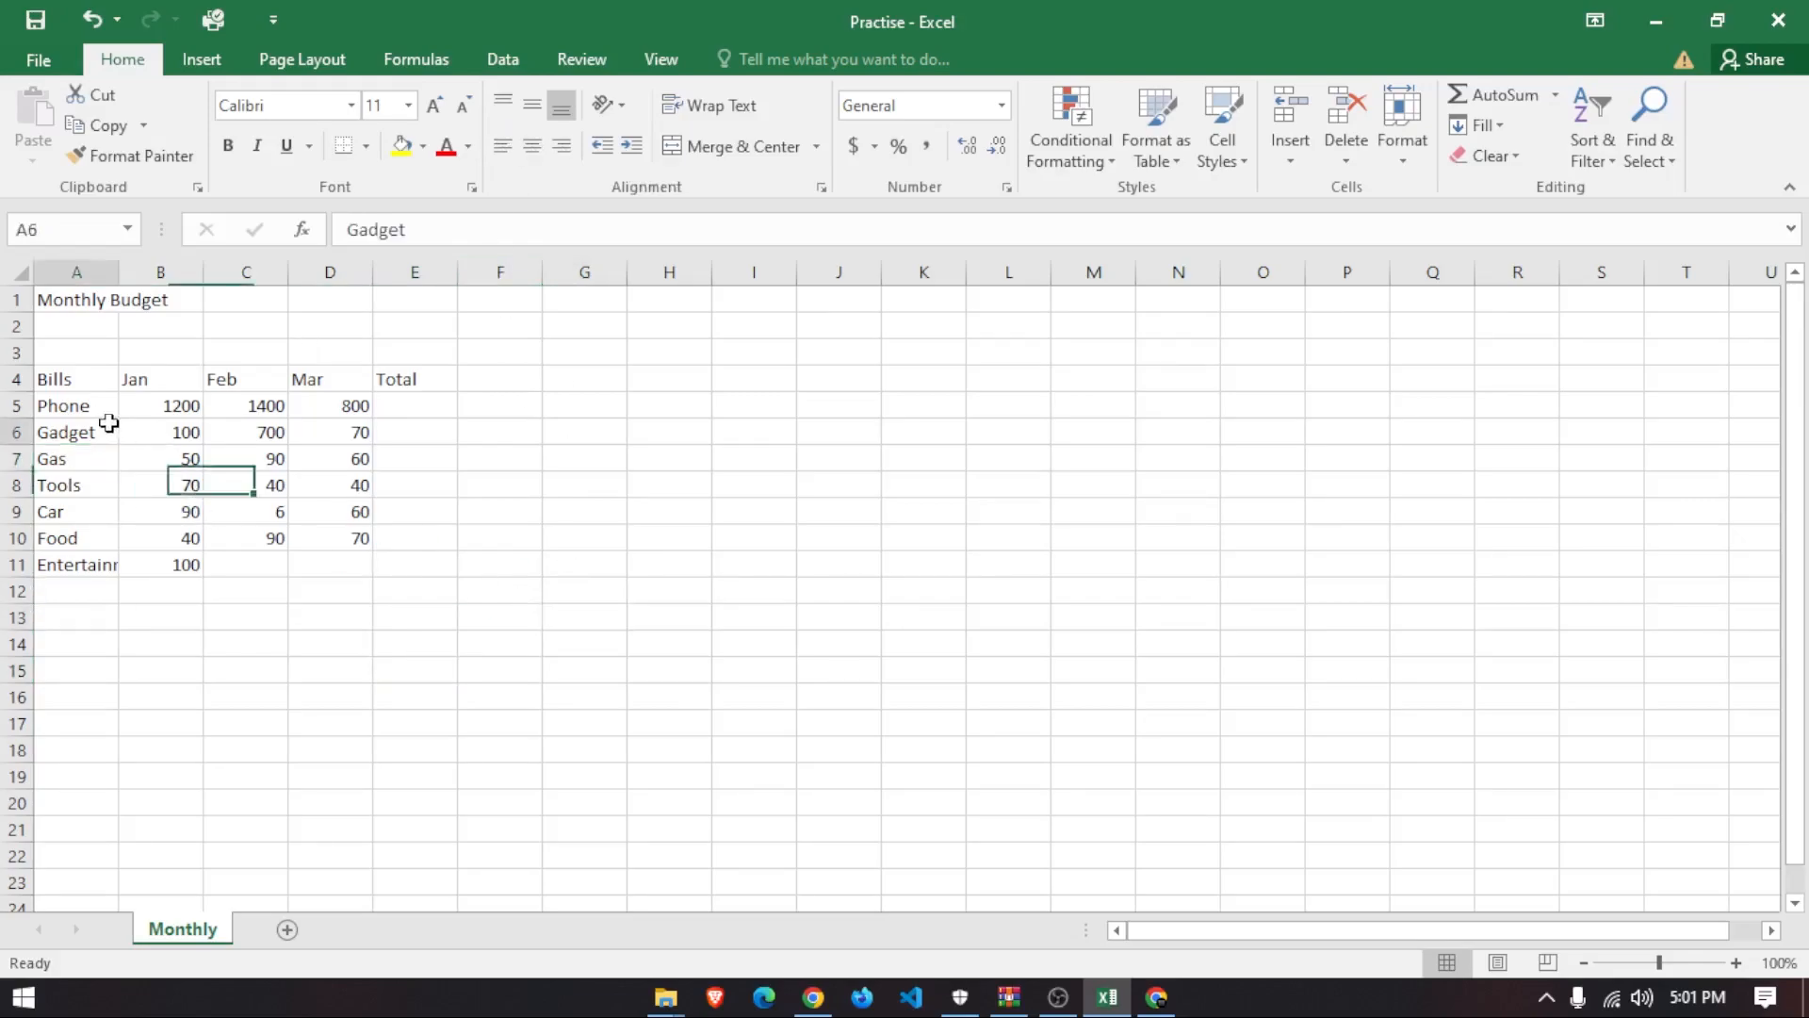
{"action": "left_click", "coordinate": [74, 486]}
{"action": "left_click", "coordinate": [63, 513]}
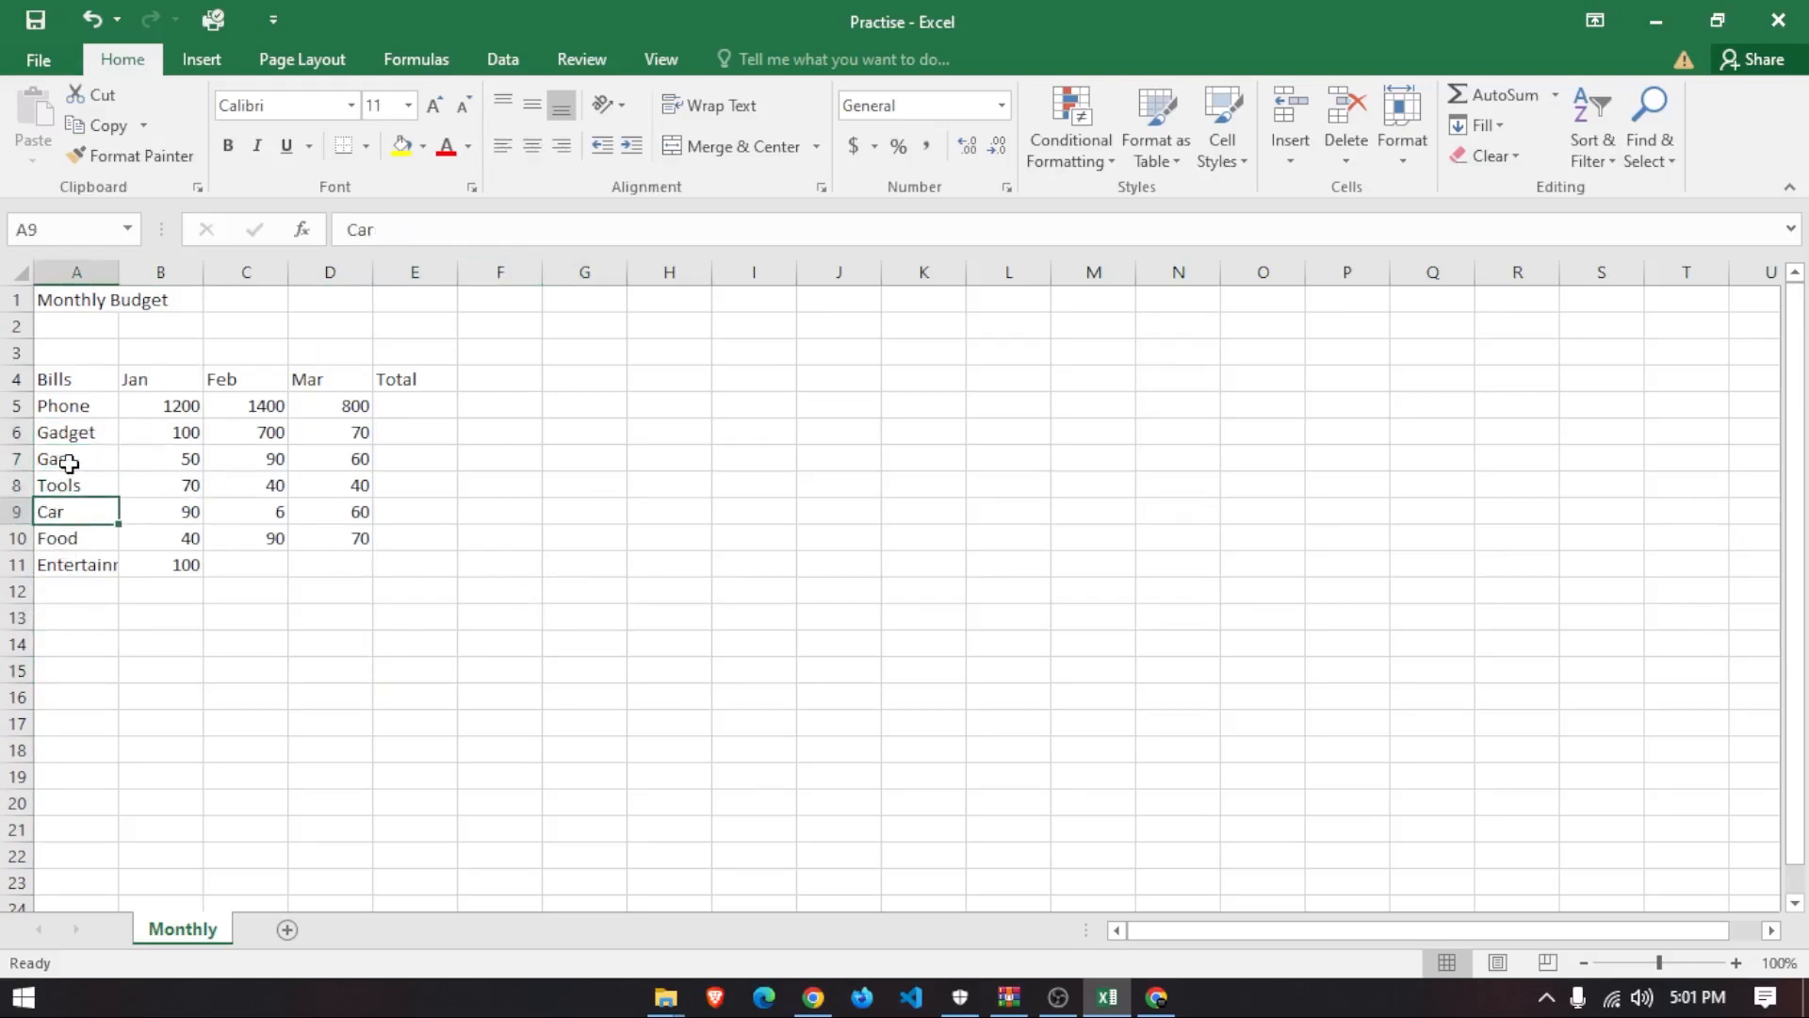
{"action": "left_click", "coordinate": [69, 462]}
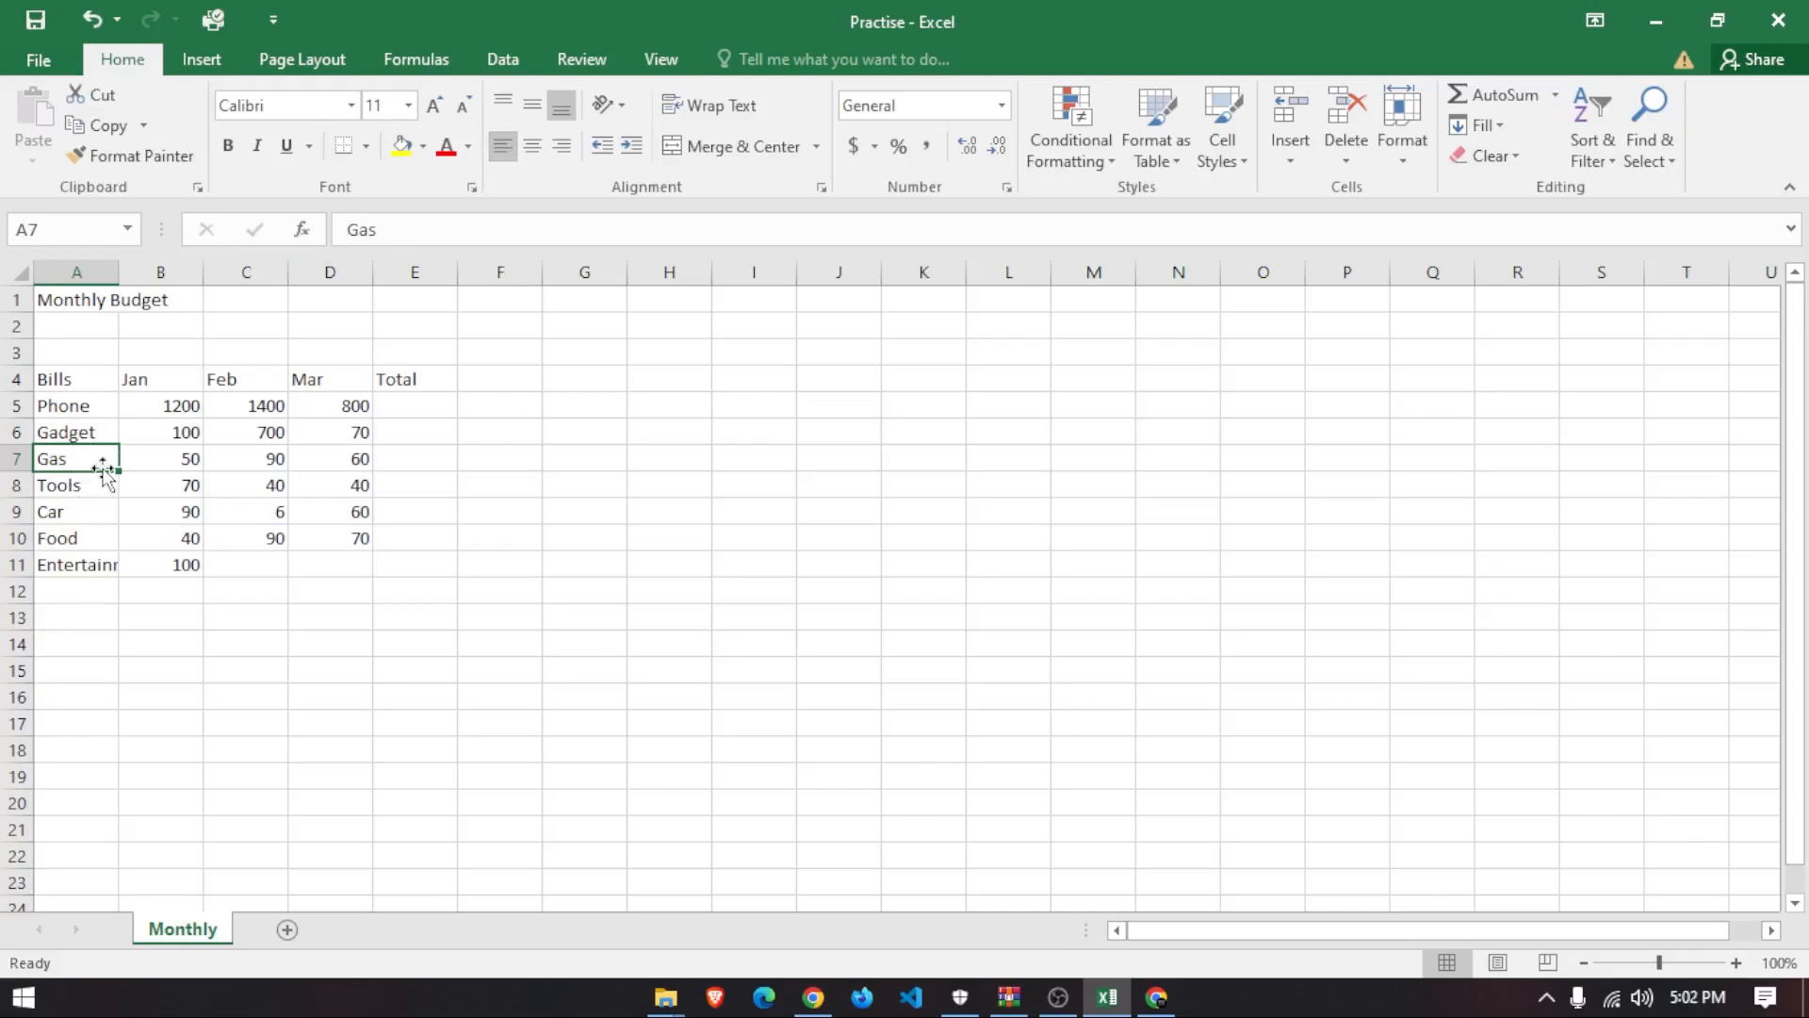
{"action": "left_click", "coordinate": [96, 431]}
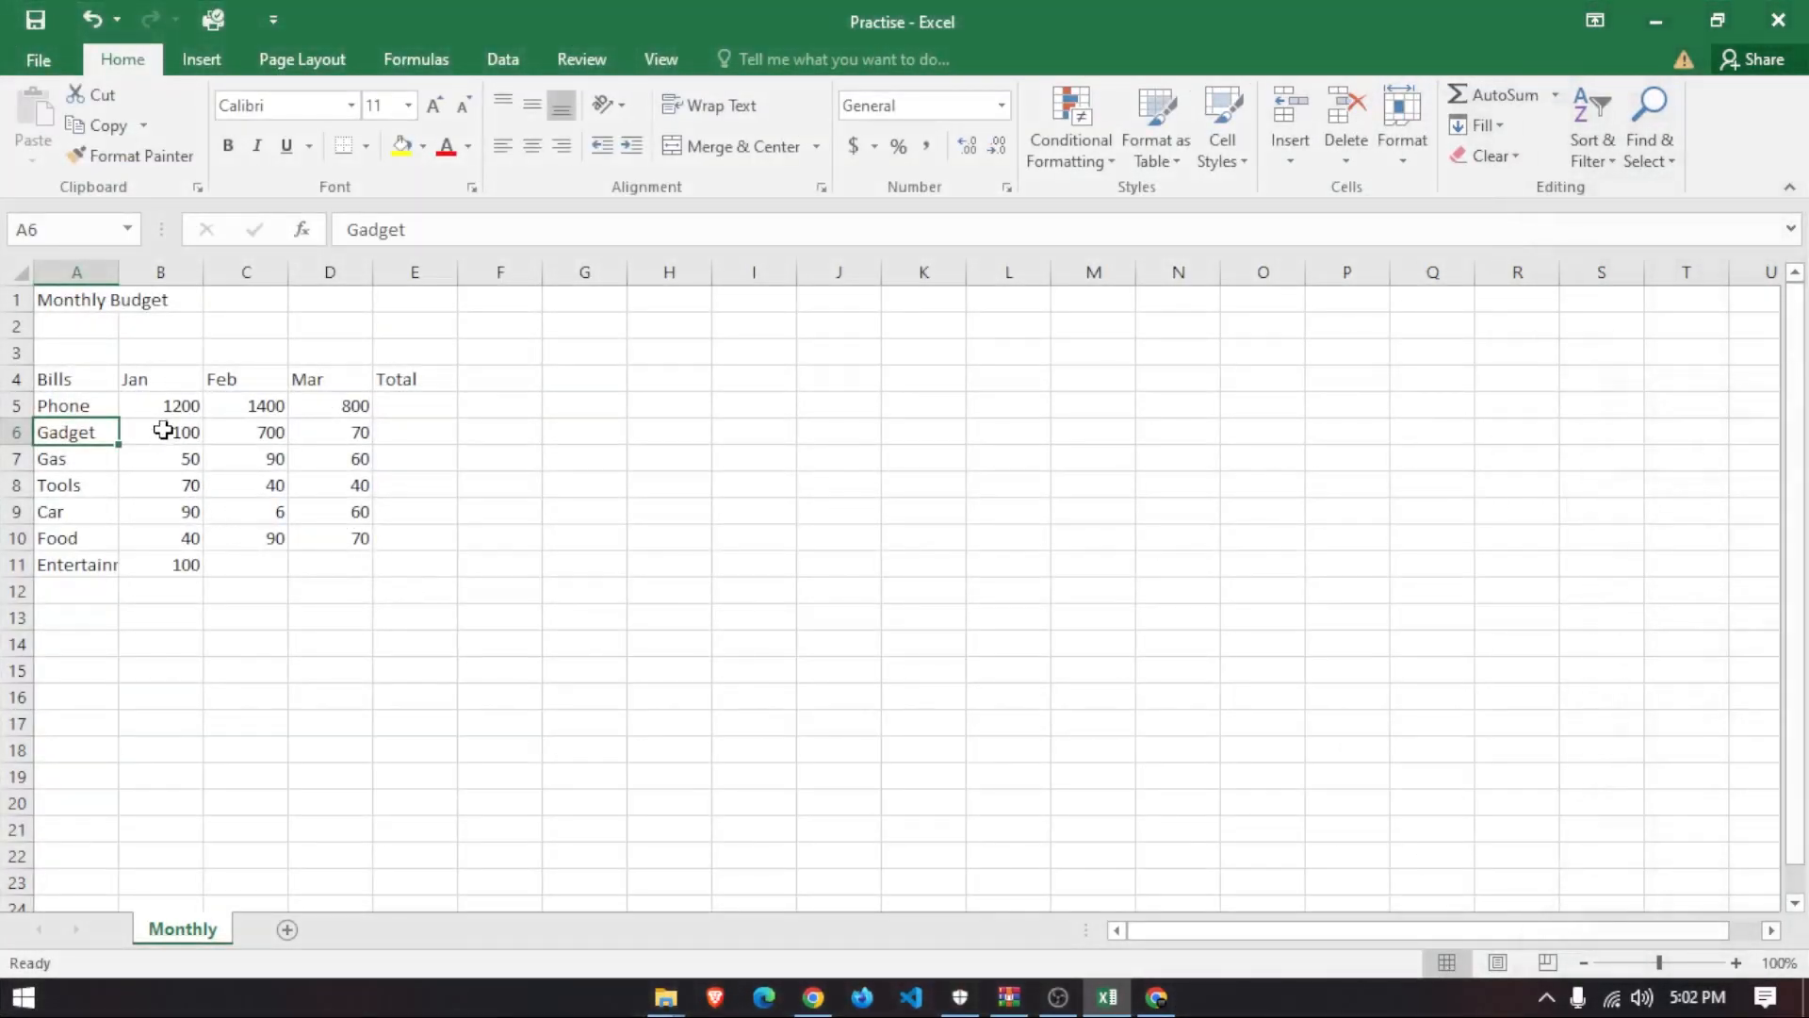
{"action": "left_click", "coordinate": [168, 411]}
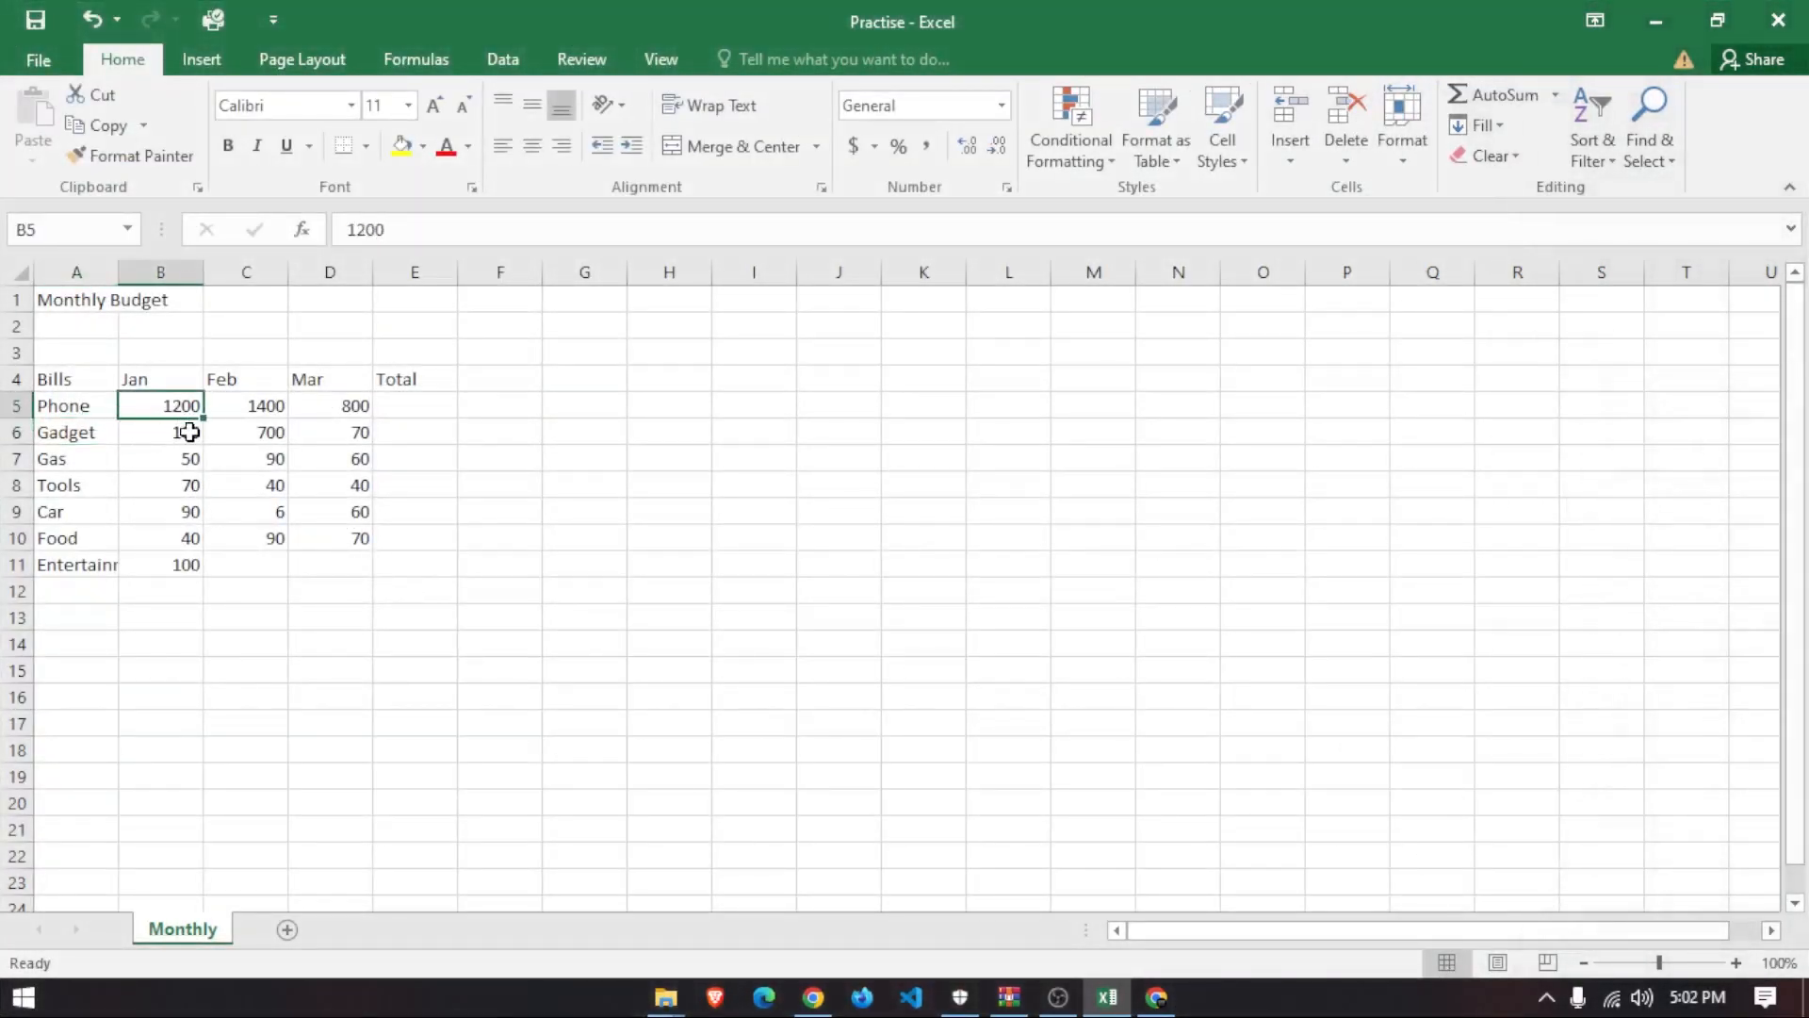
{"action": "left_click_drag", "start_coordinate": [184, 436], "coordinate": [189, 578]}
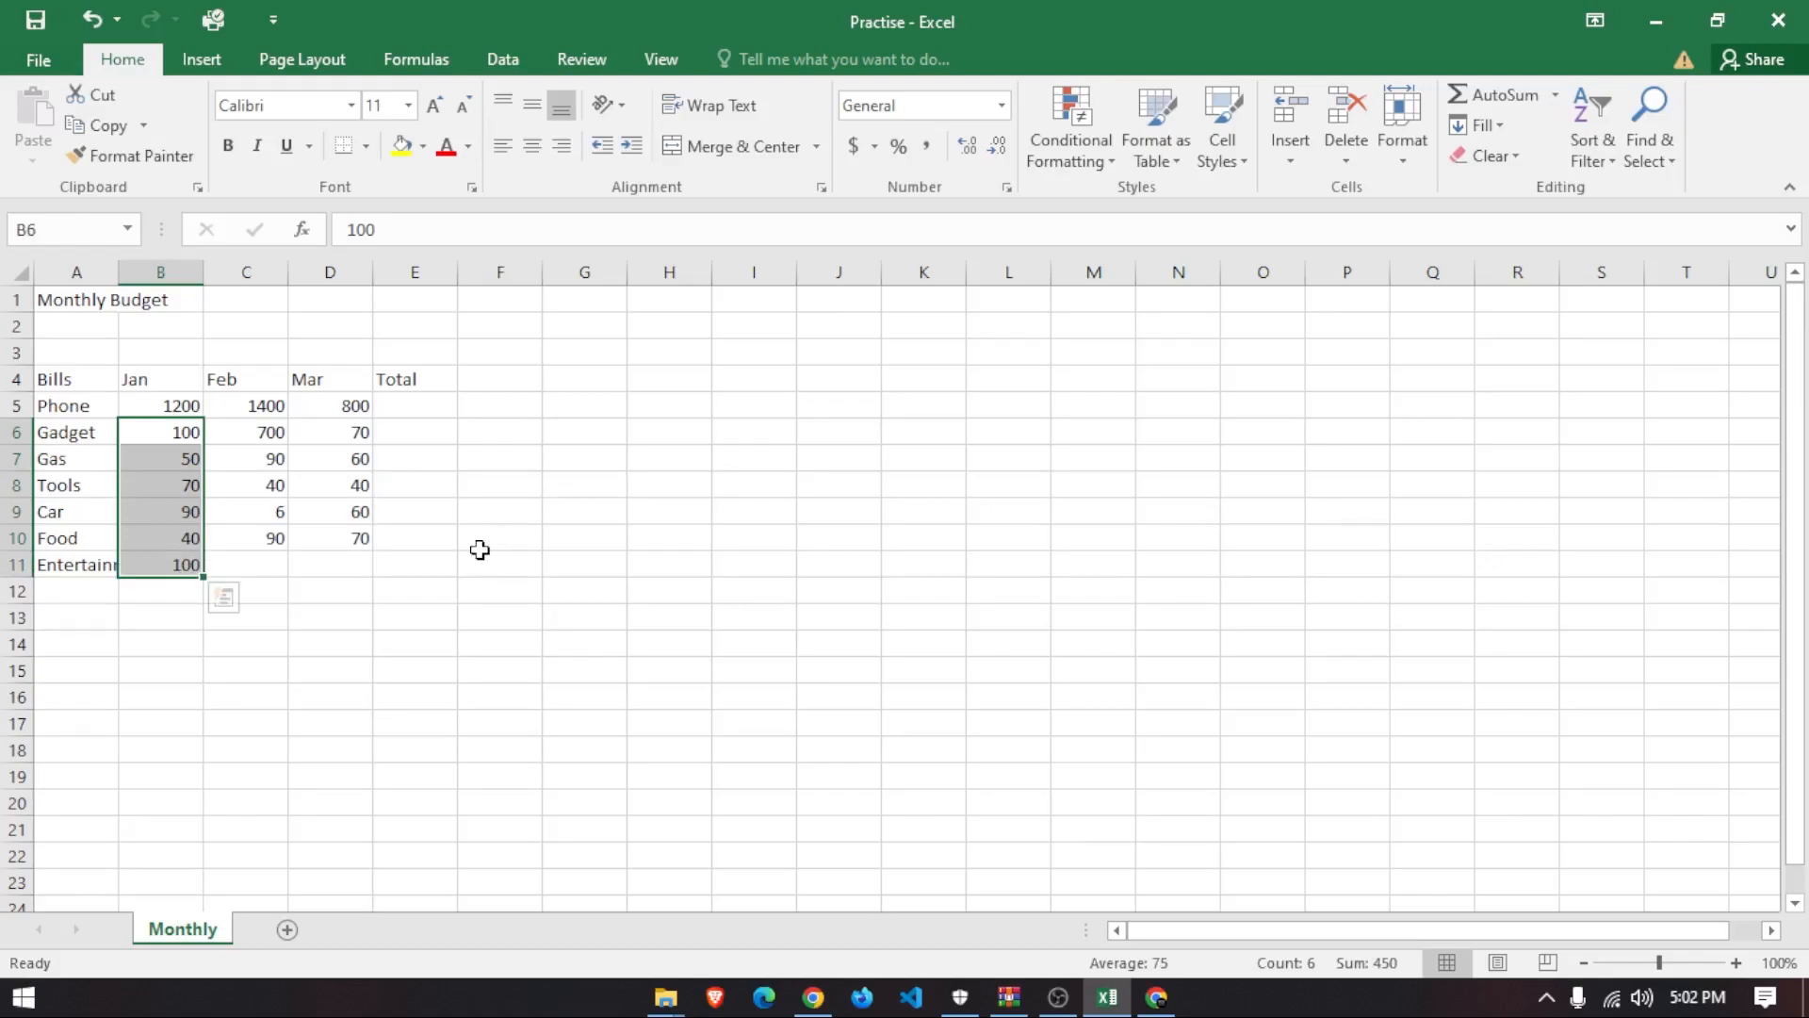
{"action": "left_click_drag", "start_coordinate": [498, 614], "coordinate": [4, 260]}
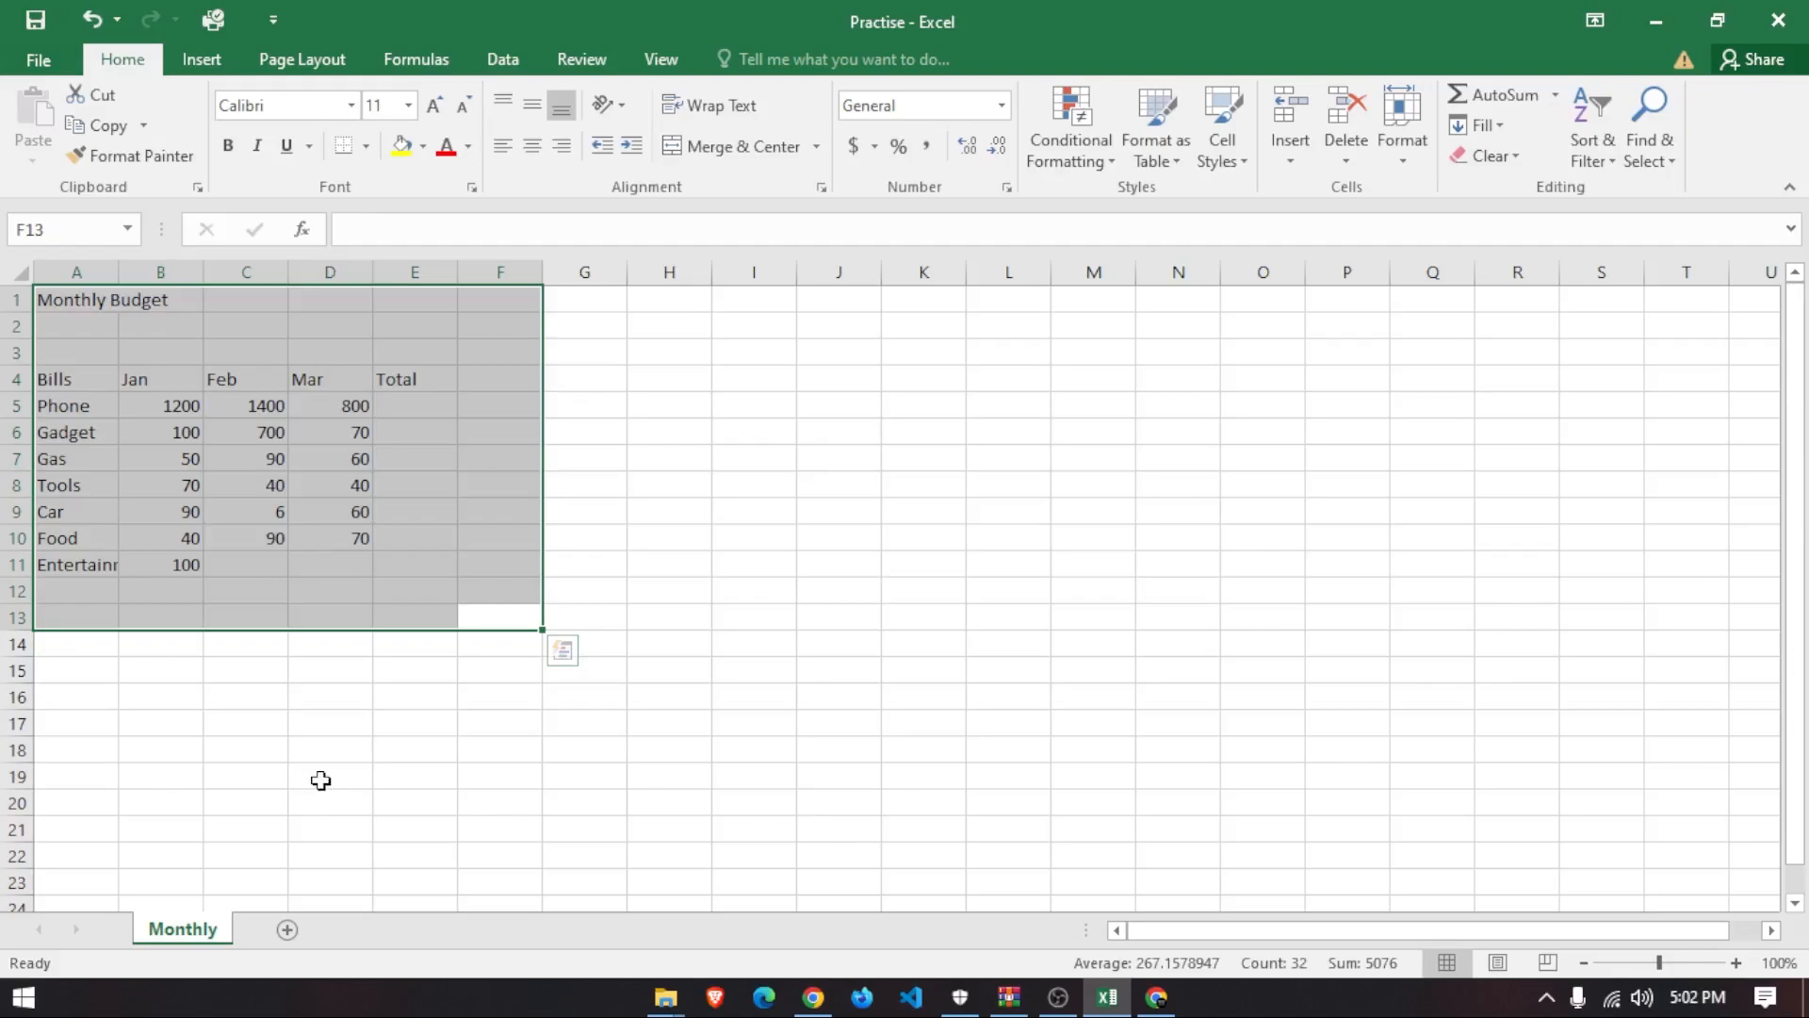
{"action": "left_click", "coordinate": [256, 774]}
{"action": "left_click_drag", "start_coordinate": [175, 567], "coordinate": [175, 494]}
{"action": "left_click_drag", "start_coordinate": [274, 541], "coordinate": [255, 429]}
{"action": "left_click_drag", "start_coordinate": [332, 566], "coordinate": [339, 405]}
{"action": "left_click_drag", "start_coordinate": [77, 634], "coordinate": [57, 299]}
{"action": "left_click", "coordinate": [302, 666]}
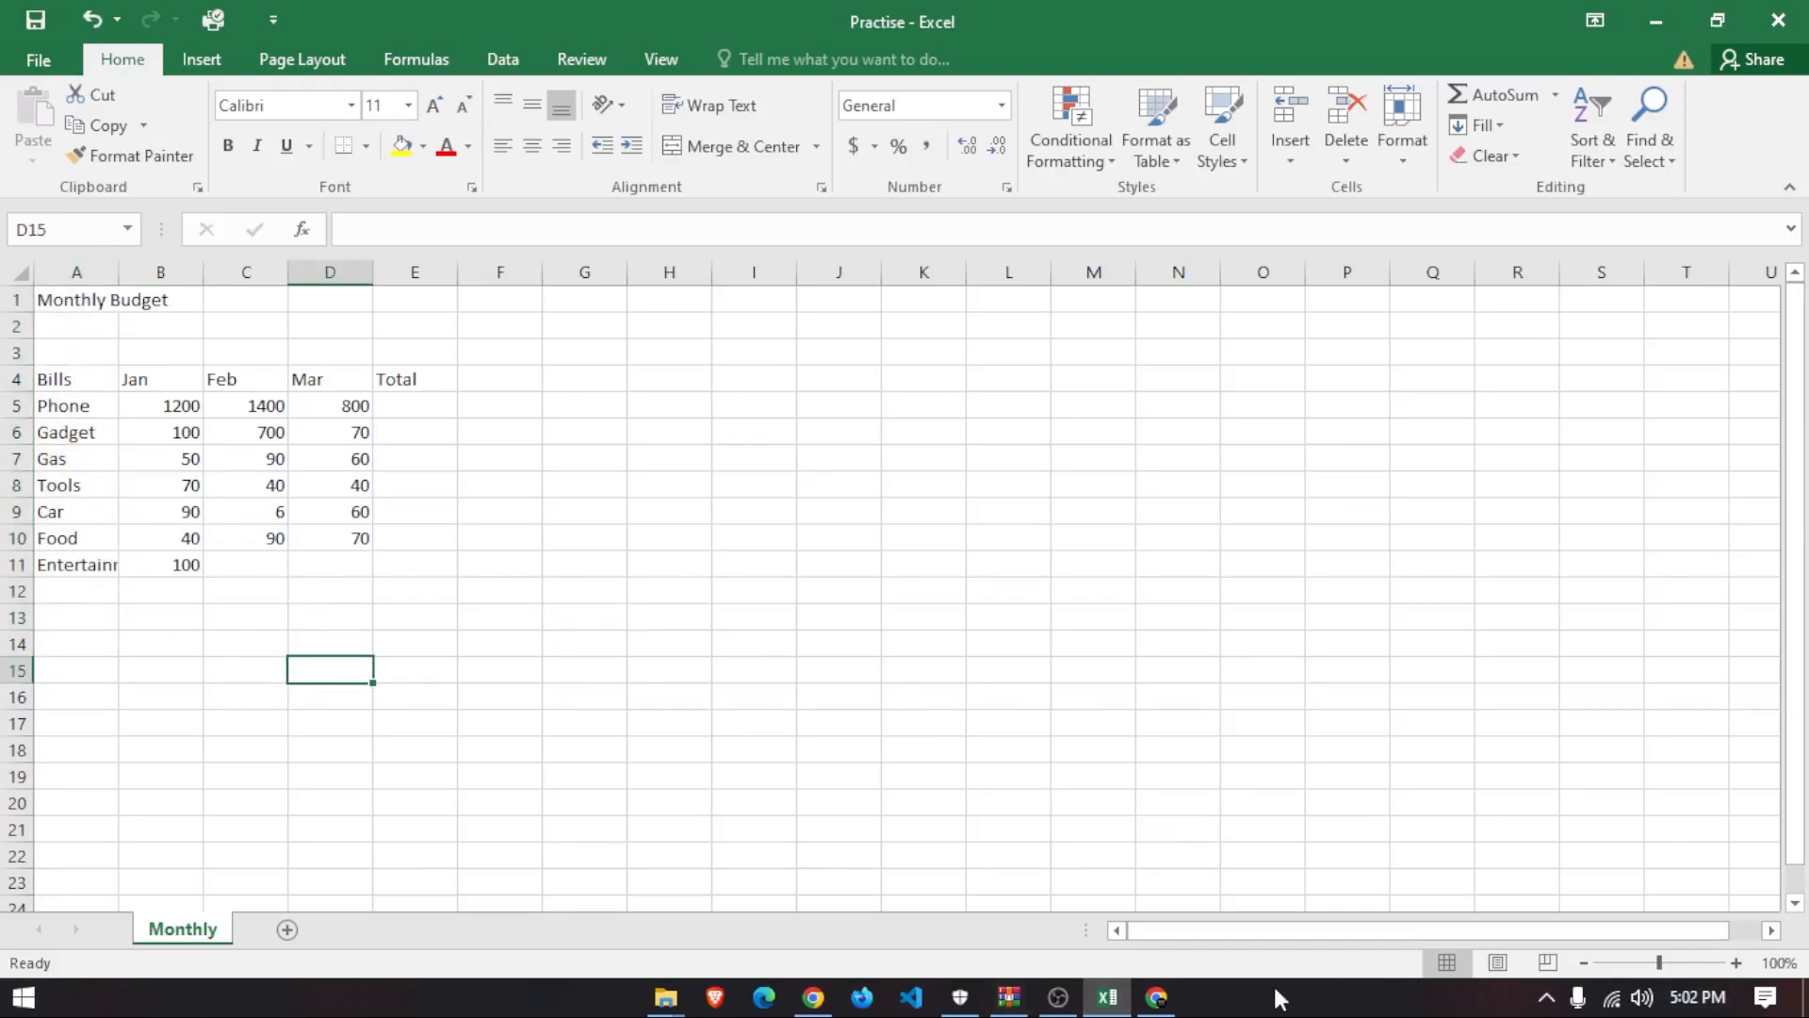
- Enter Jan-2022 in B4 so the Jan header becomes a date shown as Jan-22
{"action": "left_click", "coordinate": [146, 385]}
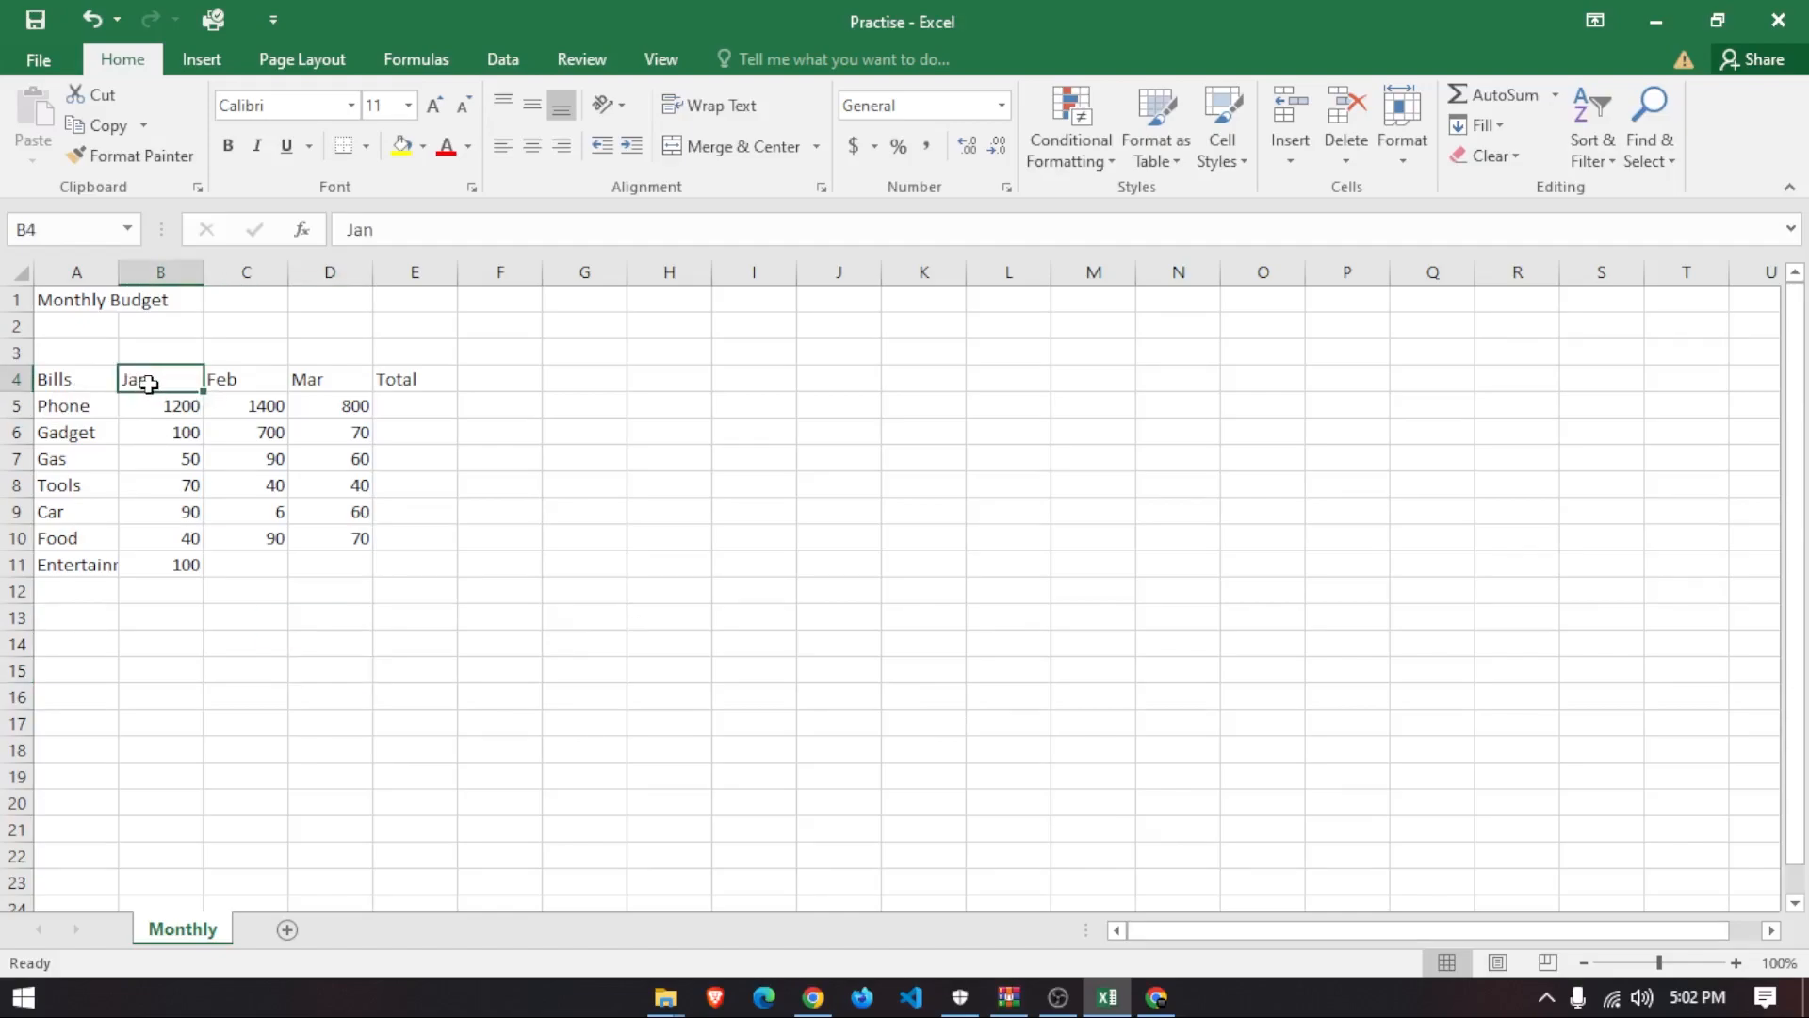
{"action": "double_click", "coordinate": [175, 372]}
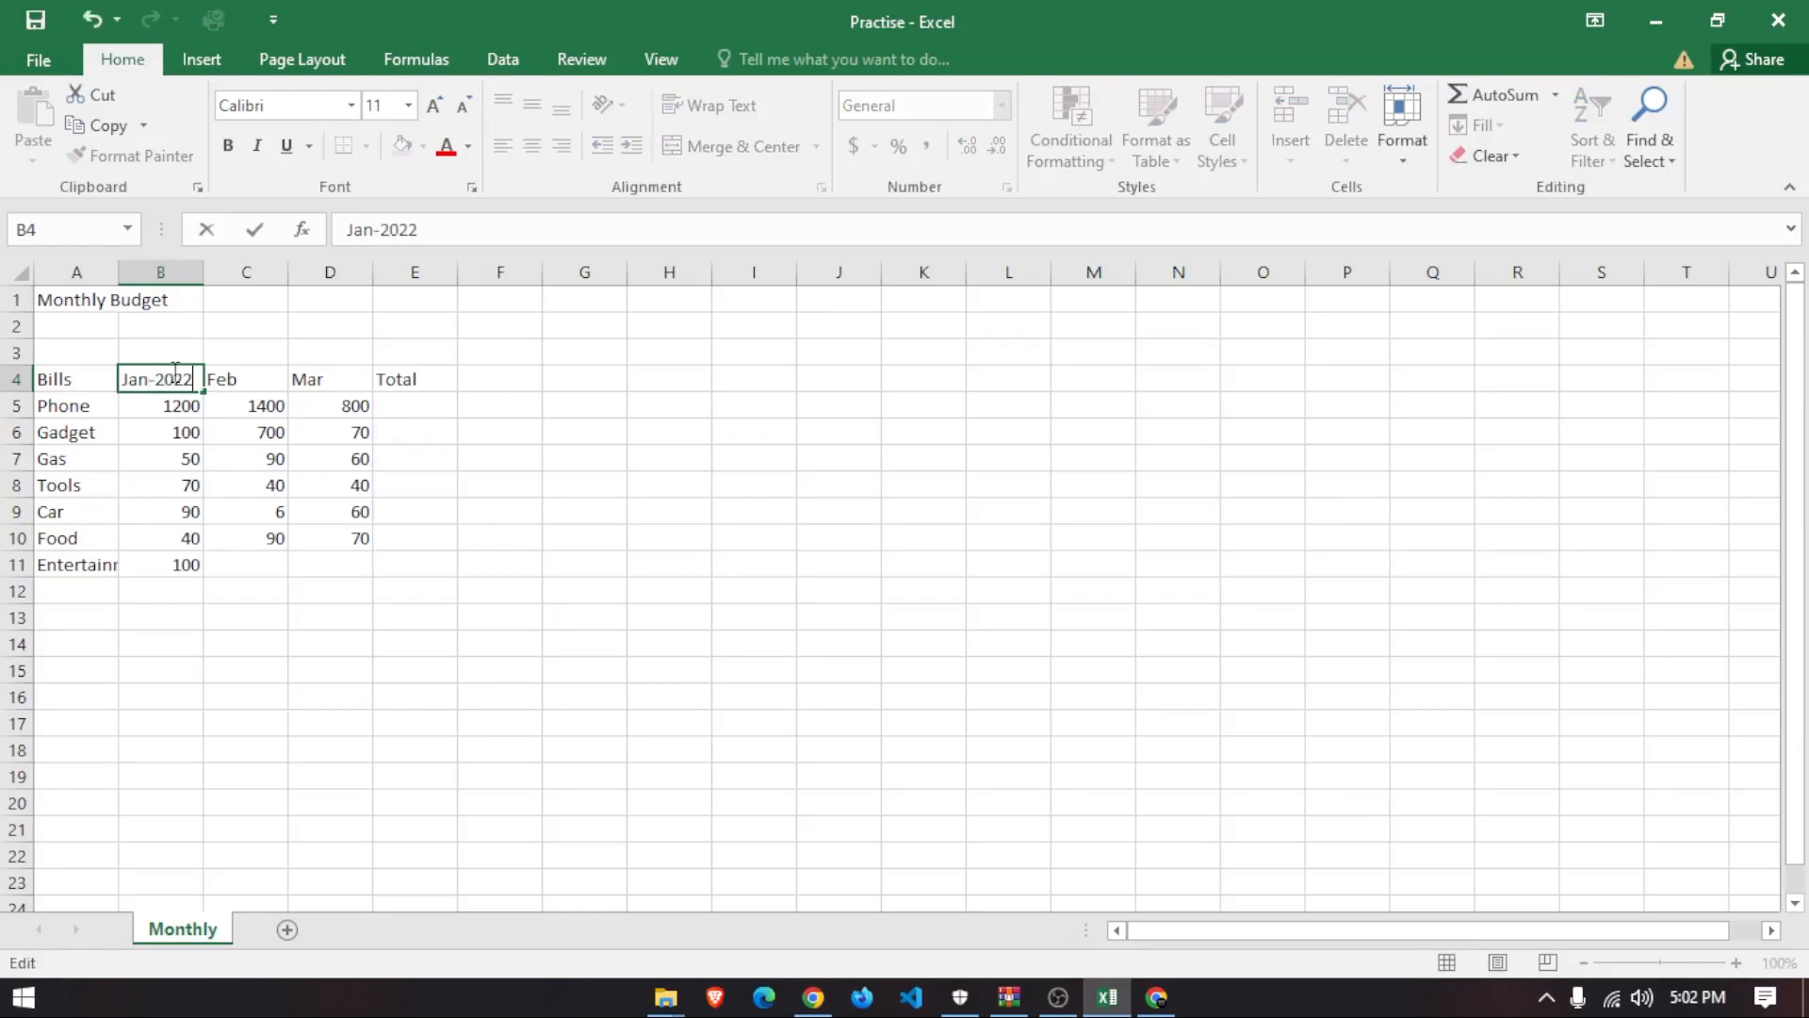
{"action": "key", "text": "Return"}
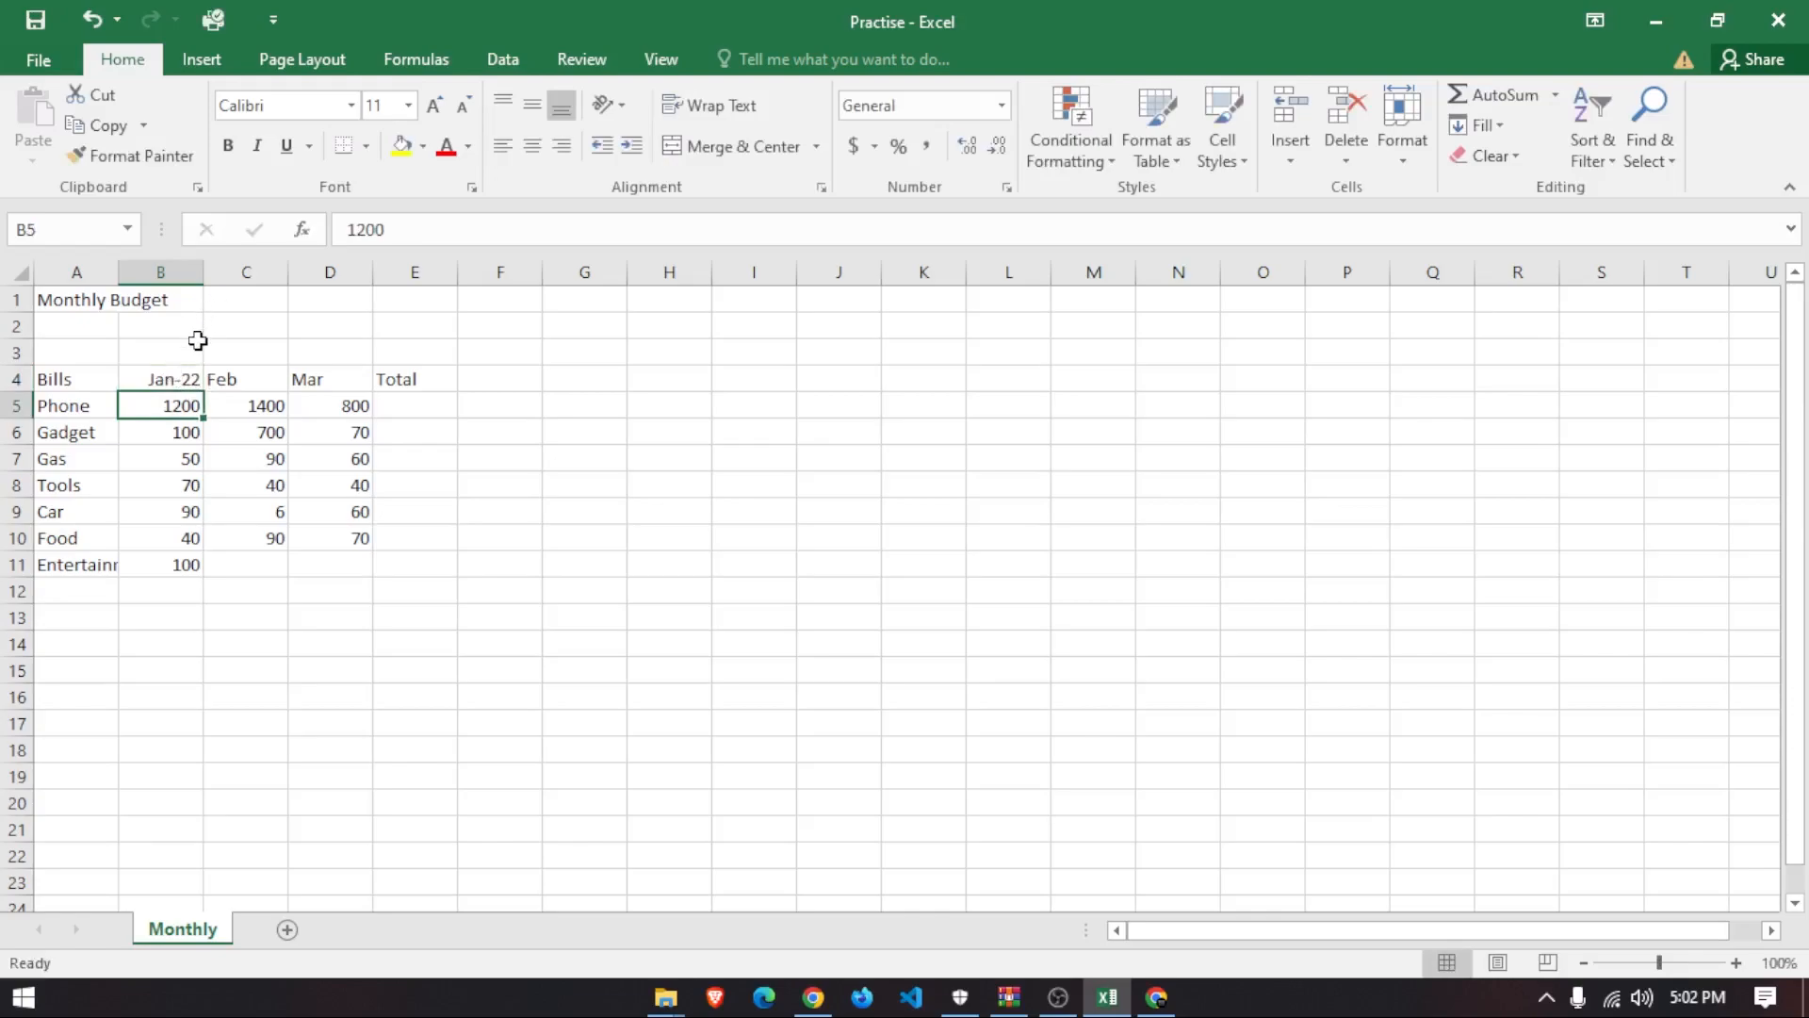
- Inspect the Jan-22 header and the amounts beneath the month headers
{"action": "left_click_drag", "start_coordinate": [235, 606], "coordinate": [553, 416]}
{"action": "left_click", "coordinate": [585, 525]}
{"action": "left_click", "coordinate": [181, 381]}
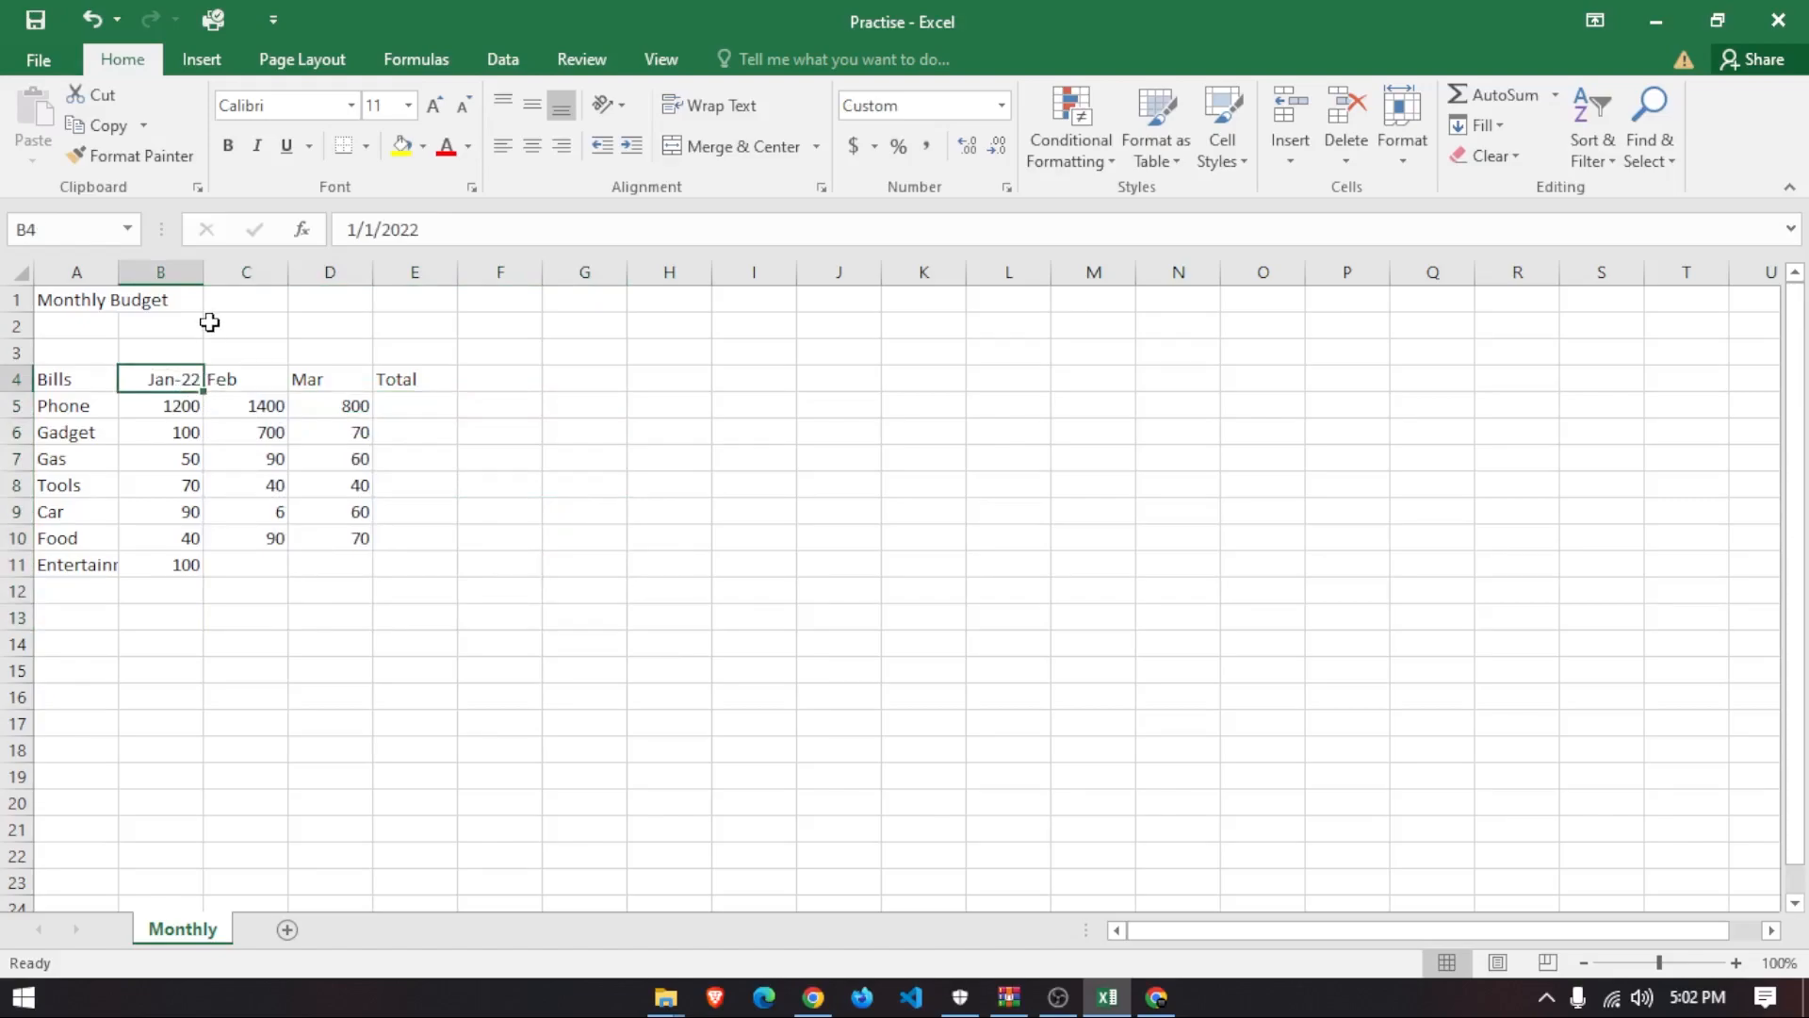
{"action": "left_click", "coordinate": [193, 625]}
{"action": "left_click_drag", "start_coordinate": [193, 627], "coordinate": [356, 411]}
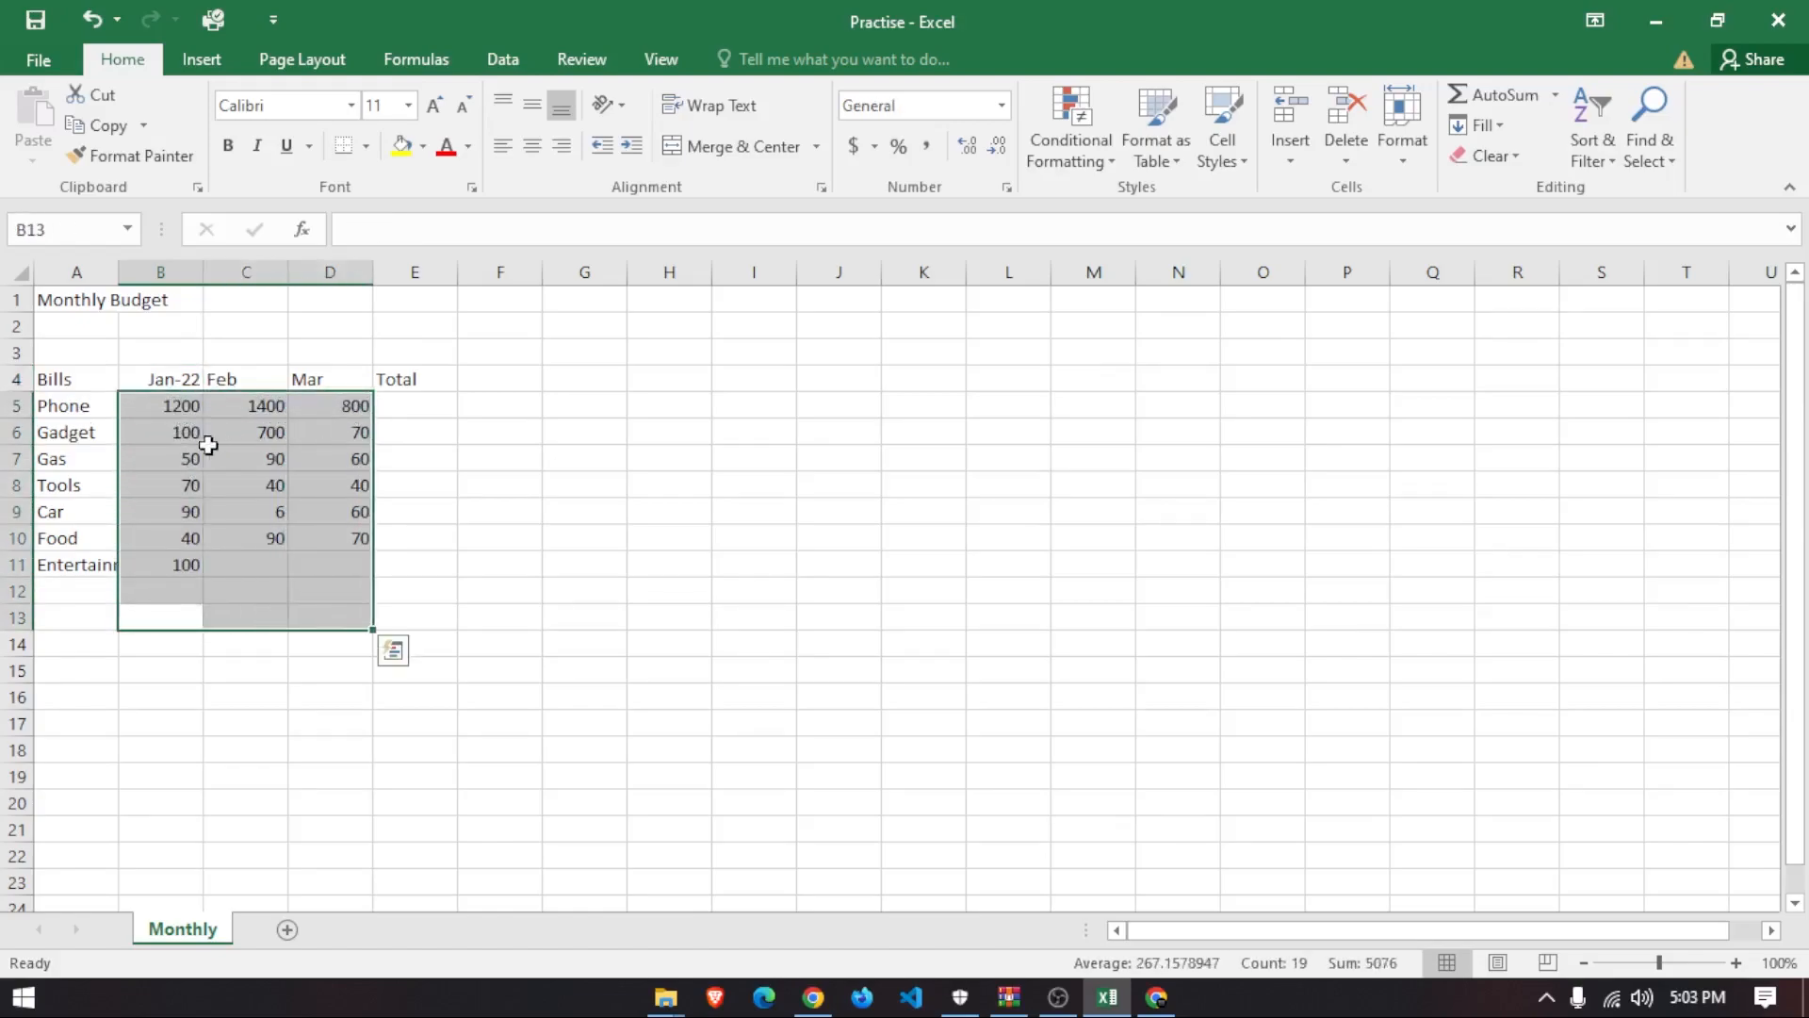
{"action": "left_click", "coordinate": [184, 383]}
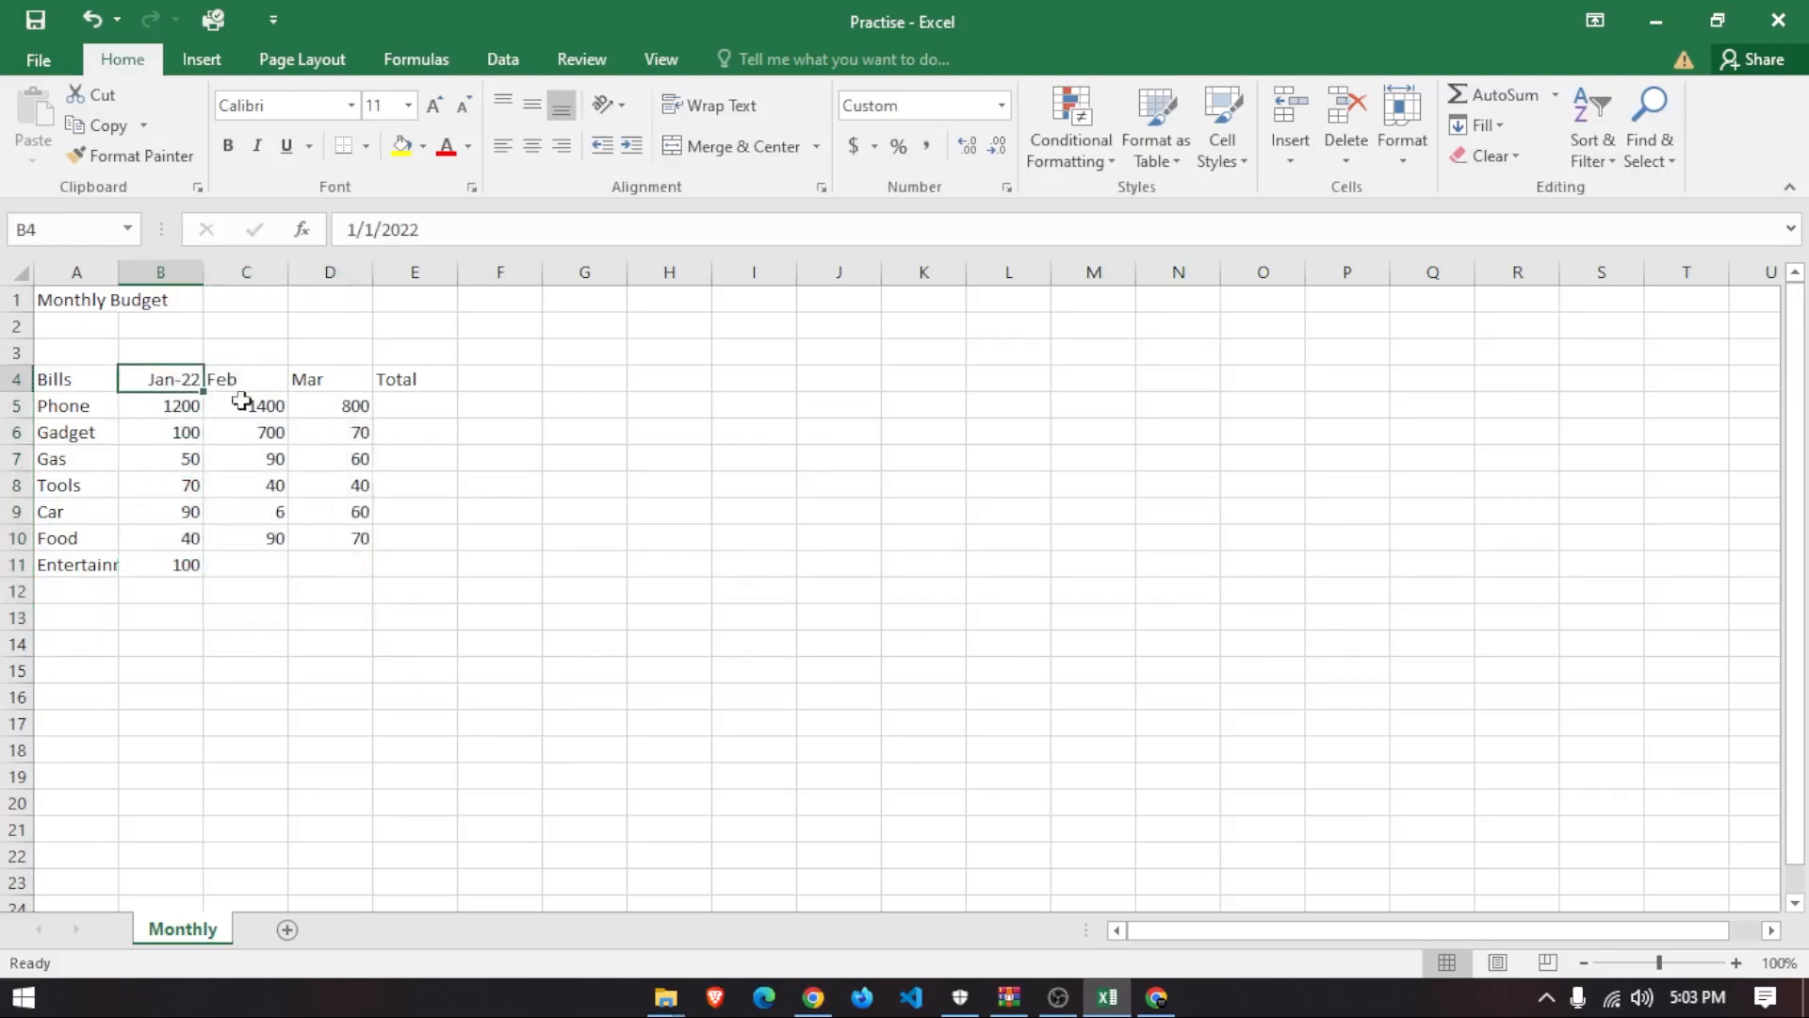
{"action": "left_click", "coordinate": [350, 542]}
- Undo and redo the Jan-22 entry, then view its stored value 1/1/2022 in the formula bar
{"action": "key", "text": "ctrl+z"}
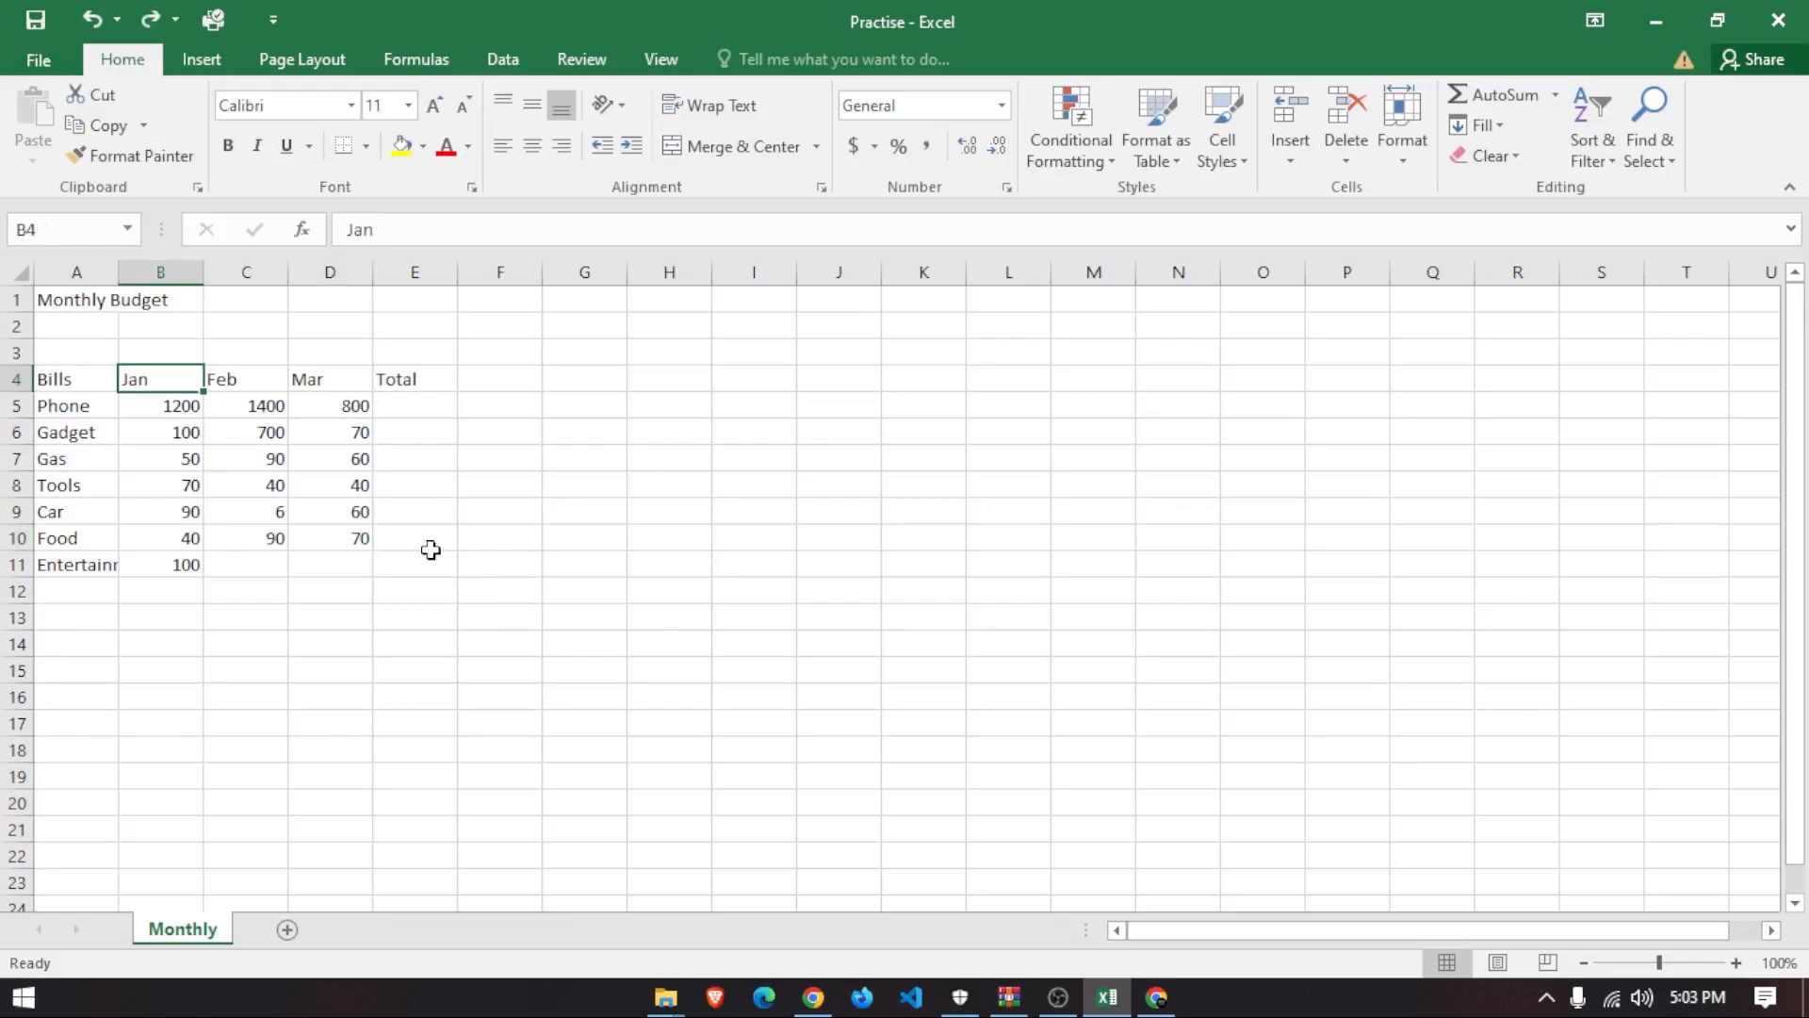
{"action": "left_click", "coordinate": [136, 407]}
{"action": "left_click", "coordinate": [133, 376]}
{"action": "left_click", "coordinate": [148, 26]}
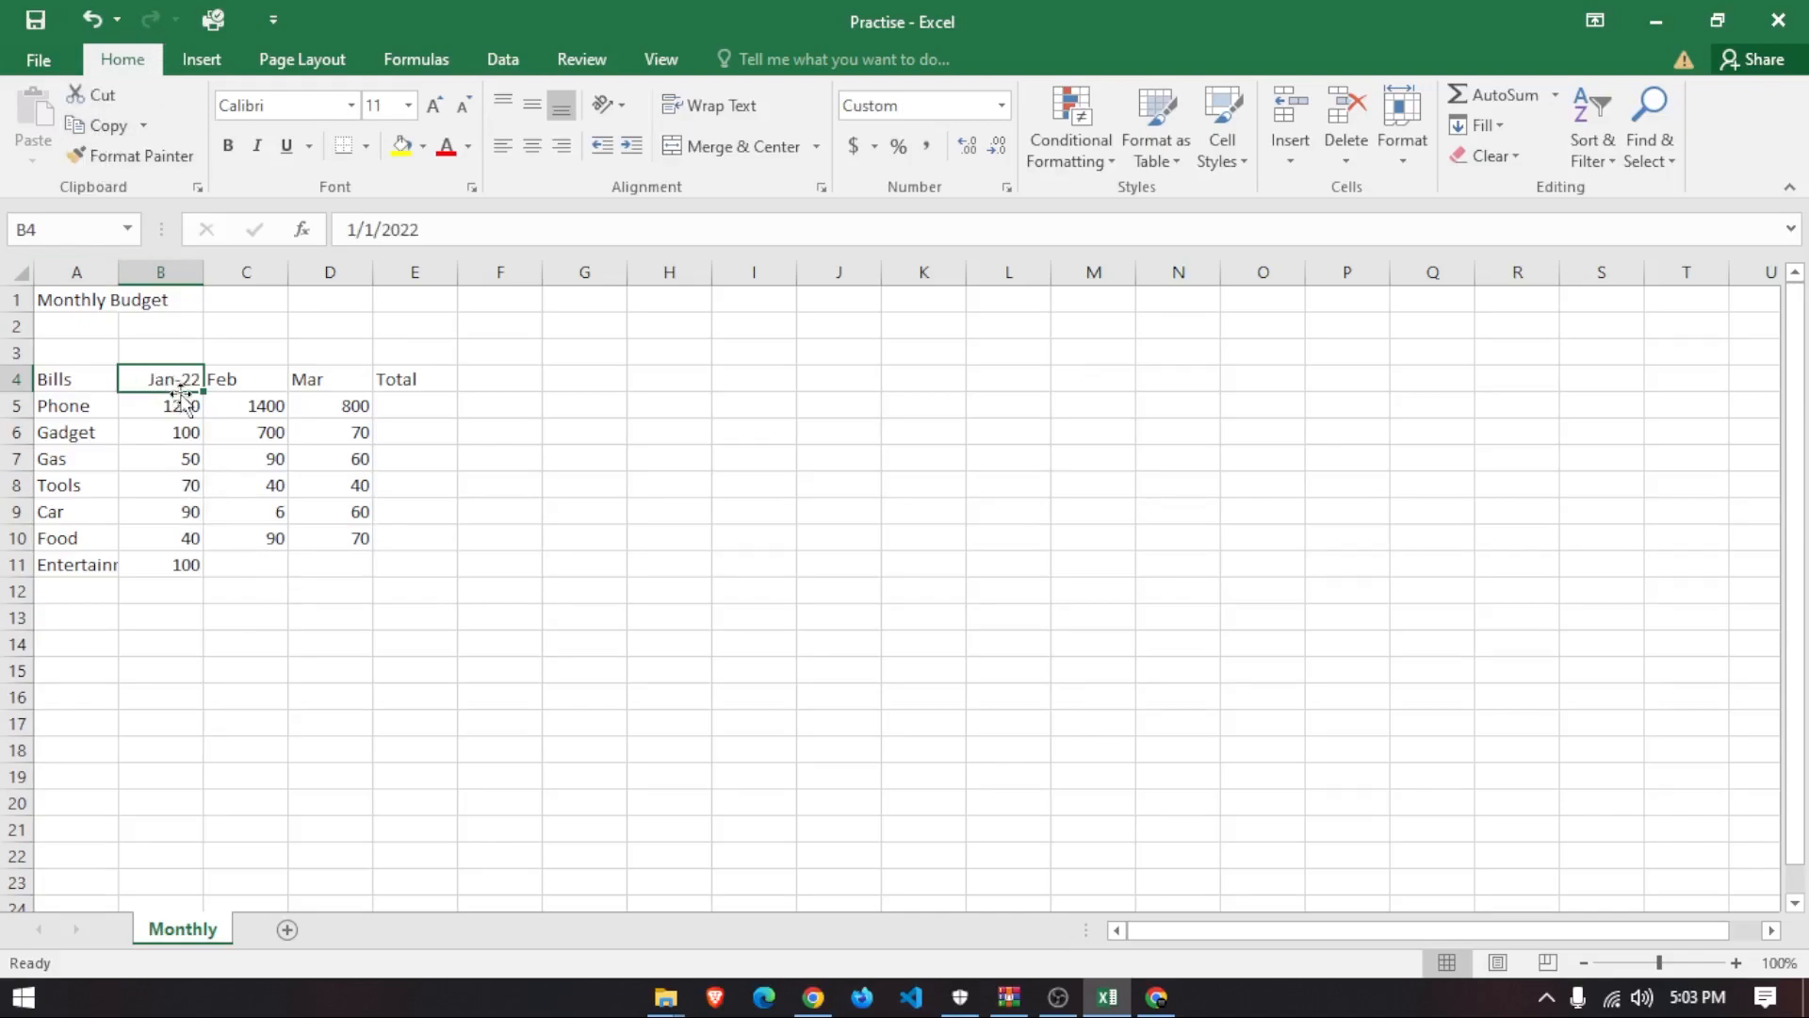
{"action": "left_click_drag", "start_coordinate": [468, 234], "coordinate": [344, 232]}
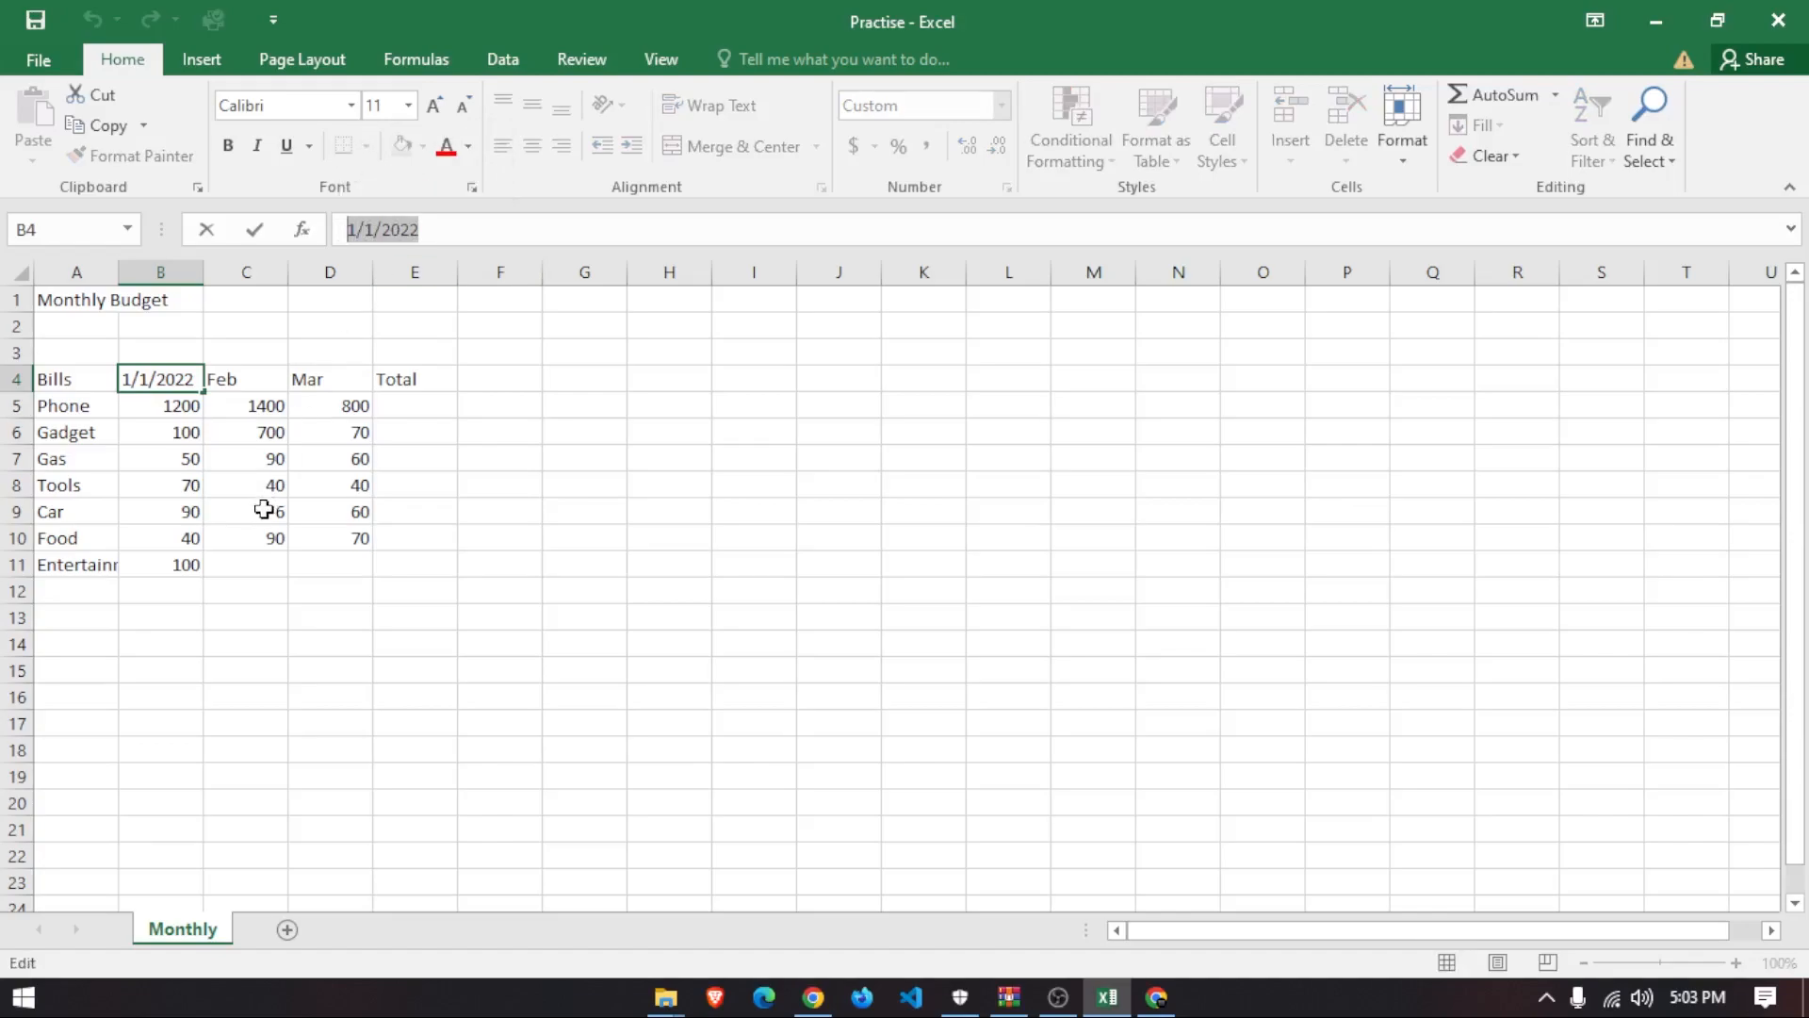
- Append -22 to the Feb header in C4 and trim a digit from the resulting date
{"action": "left_click", "coordinate": [253, 381]}
{"action": "left_click", "coordinate": [250, 356]}
{"action": "double_click", "coordinate": [265, 383]}
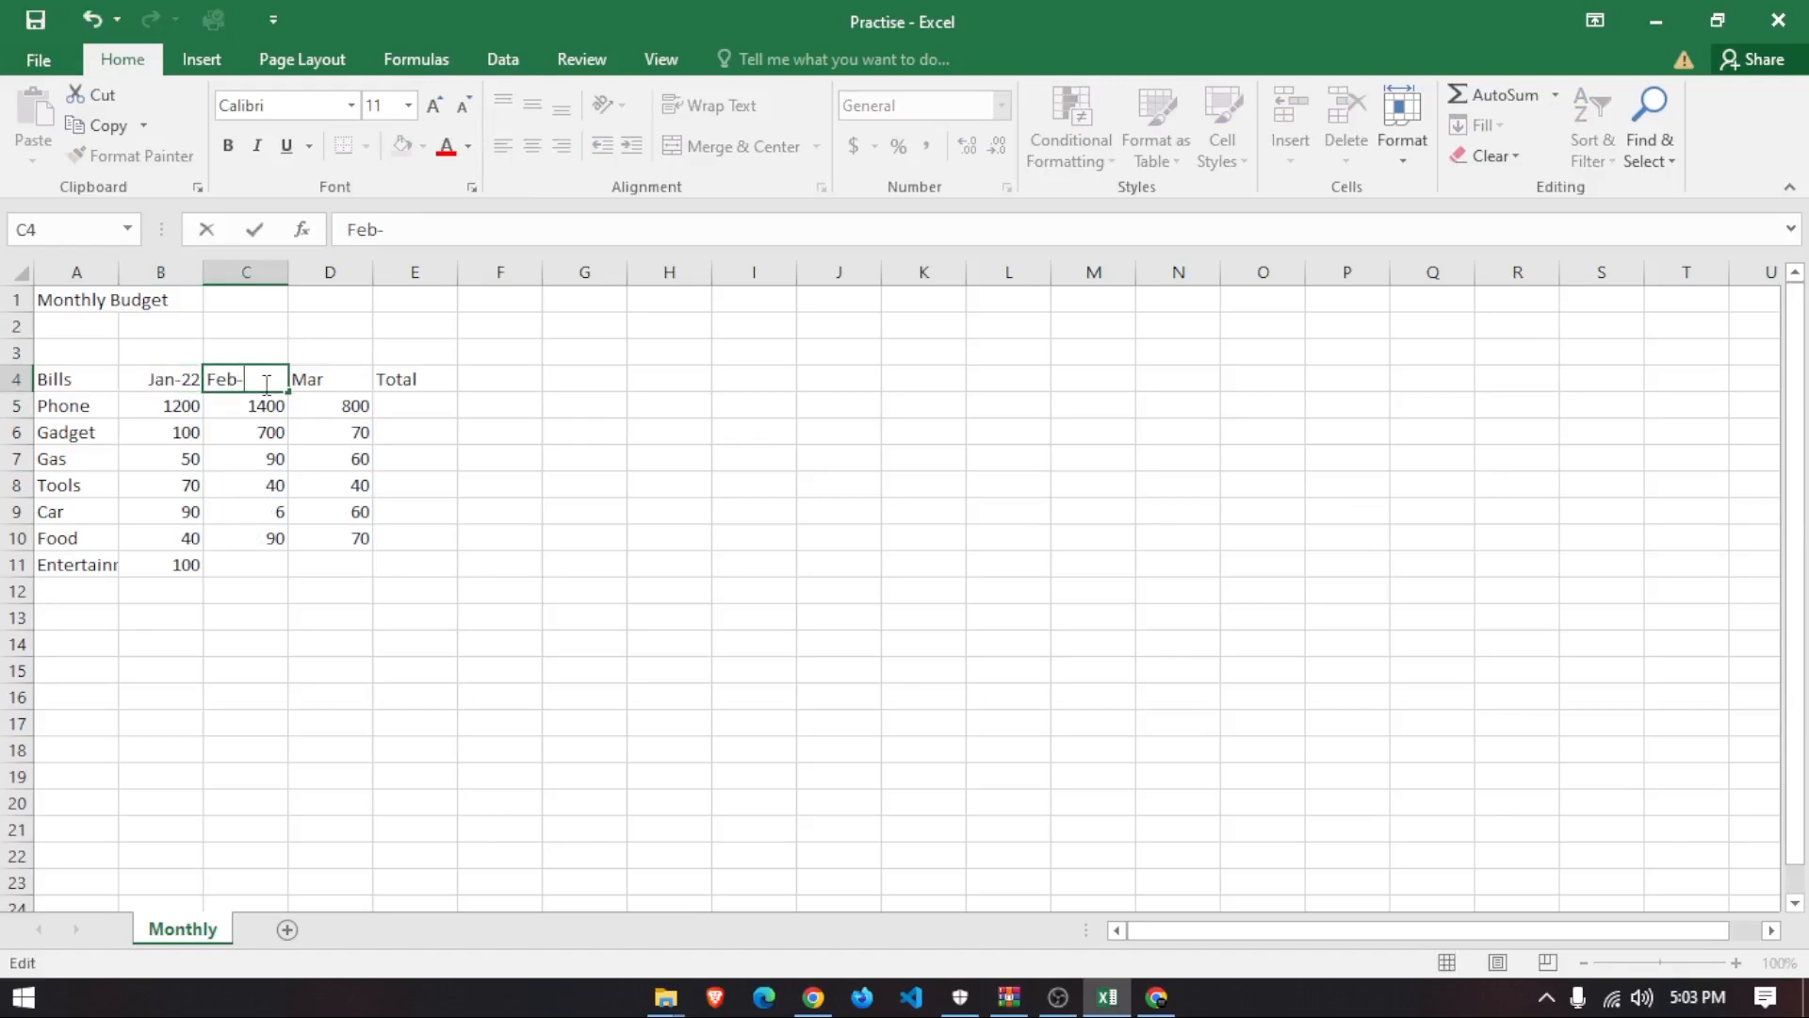
{"action": "type", "text": "-22"}
{"action": "key", "text": "Return"}
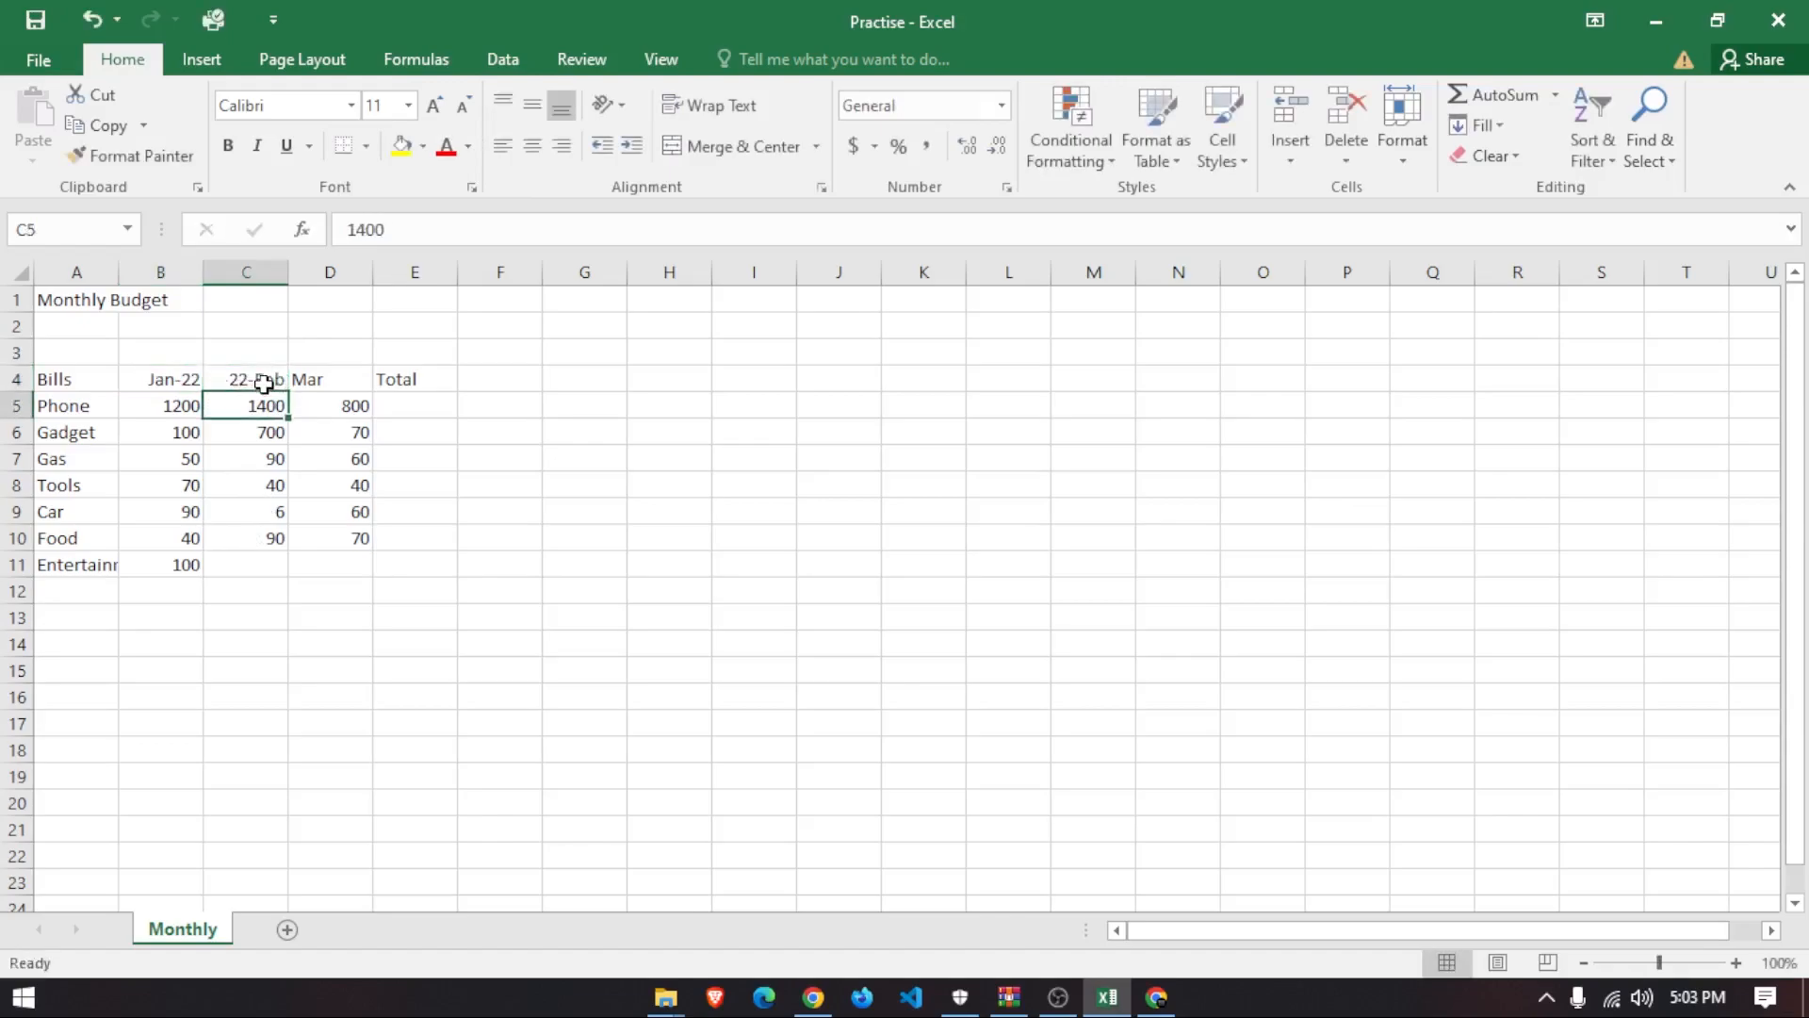
{"action": "double_click", "coordinate": [269, 380]}
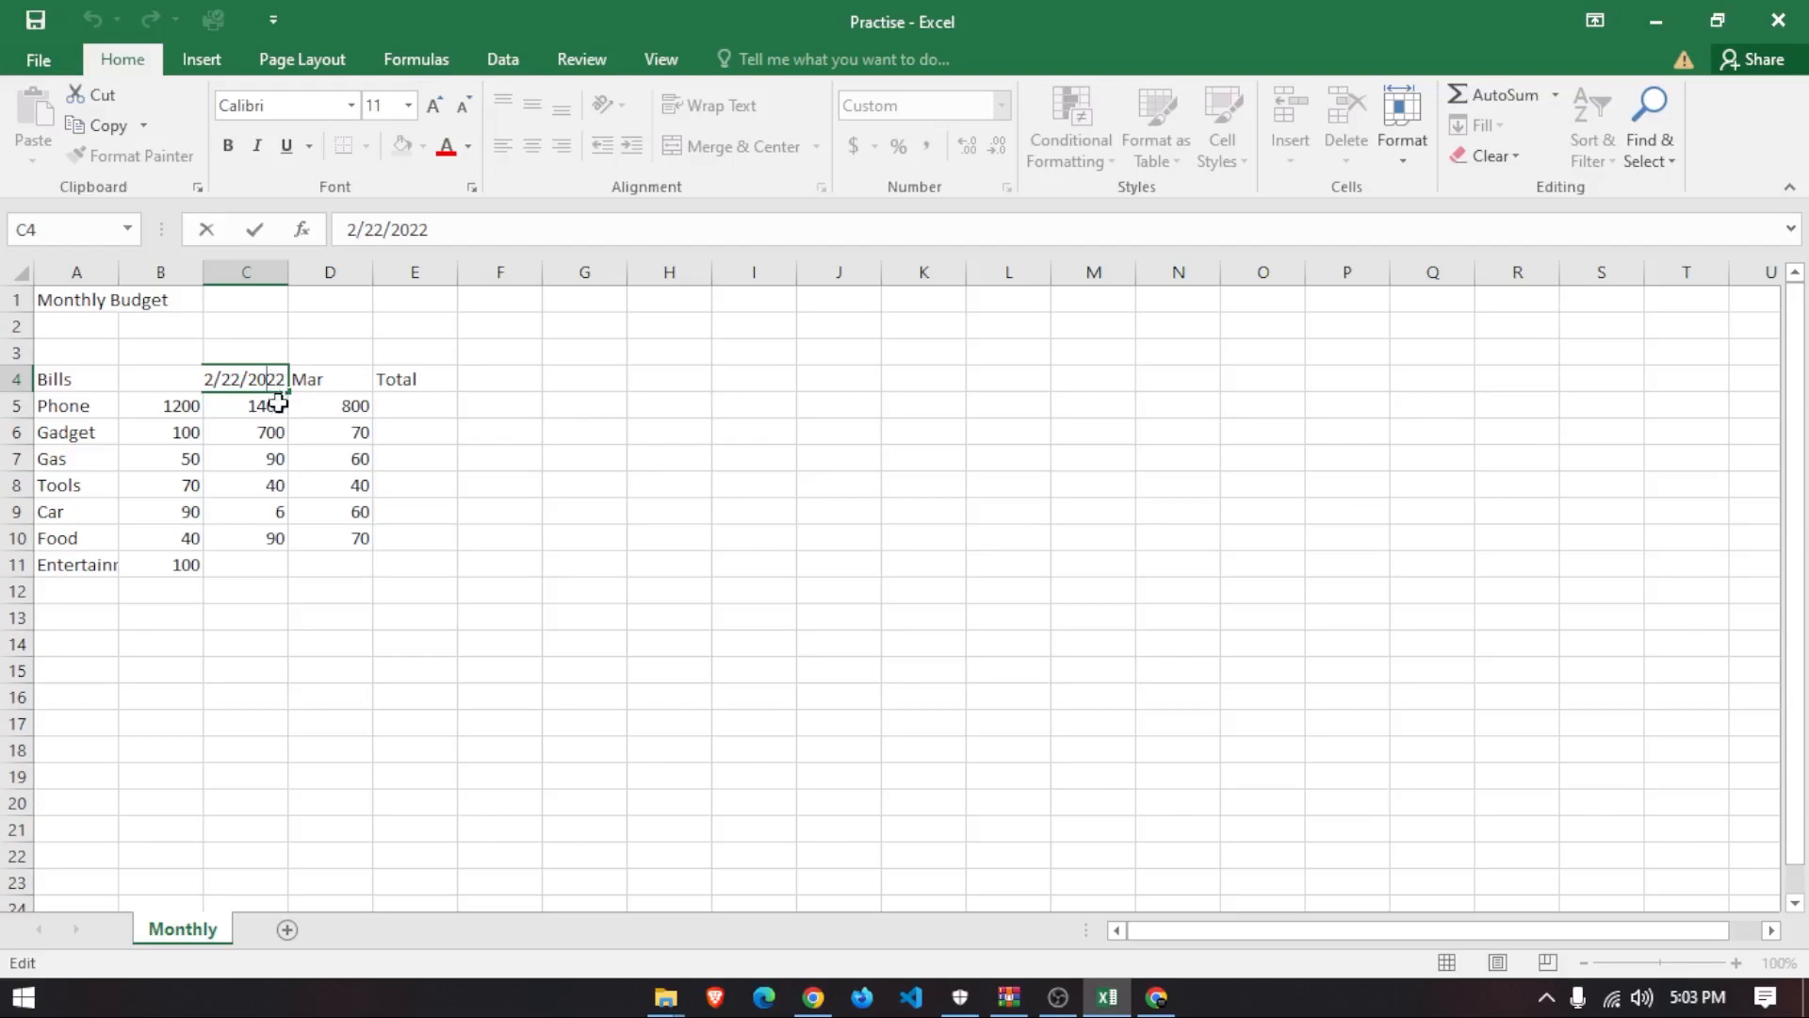
{"action": "key", "text": "BackSpace"}
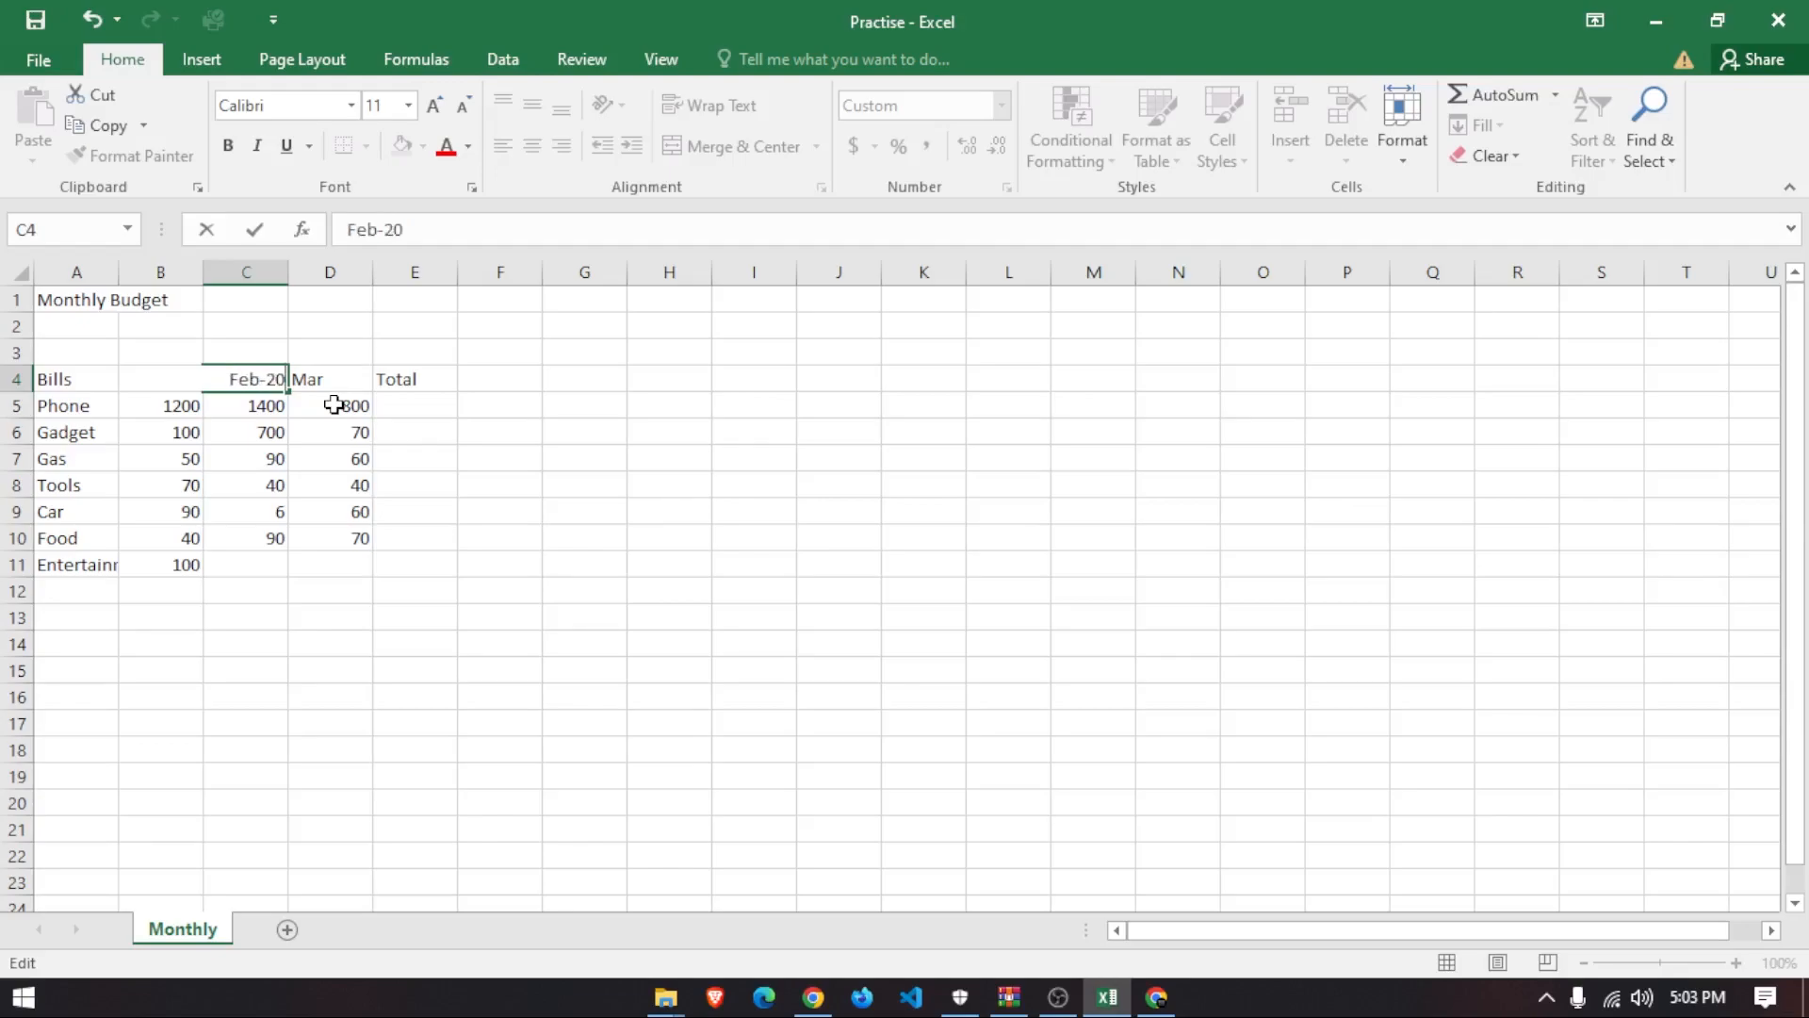
{"action": "key", "text": "Return"}
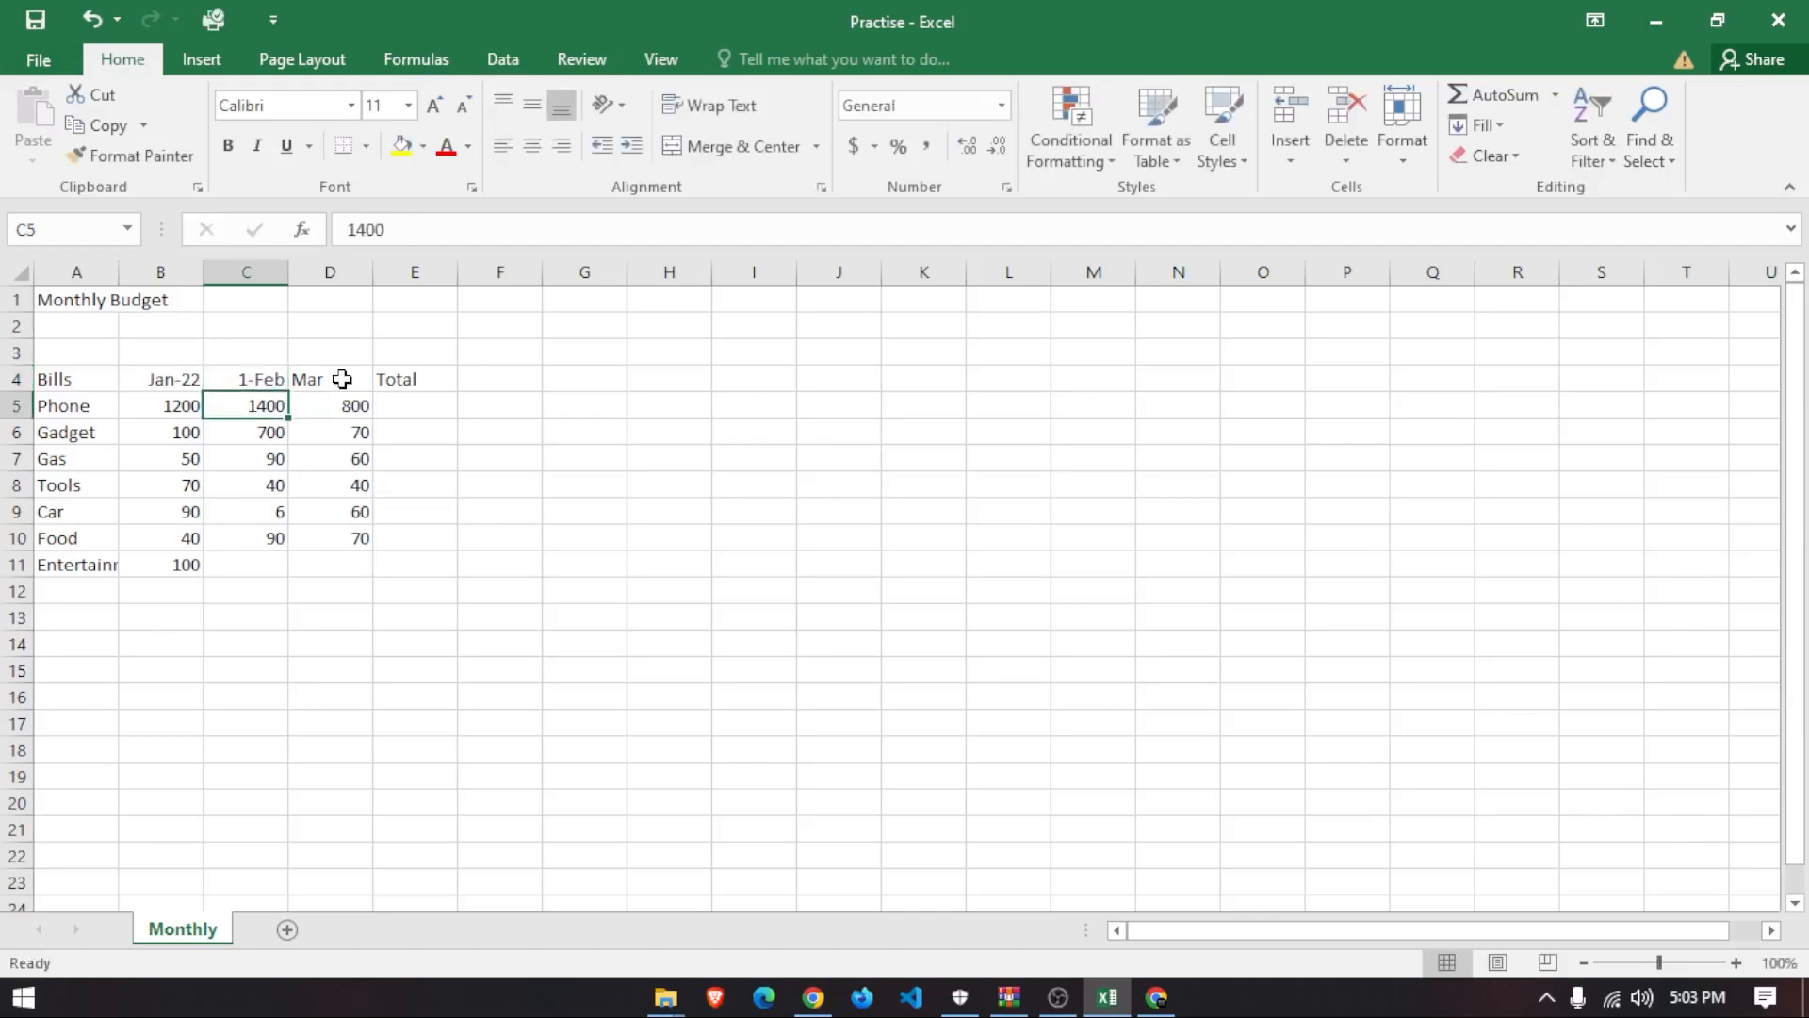
- Correct the Feb header's day number to 2 so it displays 2-Feb
{"action": "left_click", "coordinate": [321, 386]}
{"action": "left_click", "coordinate": [250, 382]}
{"action": "left_click", "coordinate": [174, 372]}
{"action": "left_click", "coordinate": [252, 375]}
{"action": "double_click", "coordinate": [252, 375]}
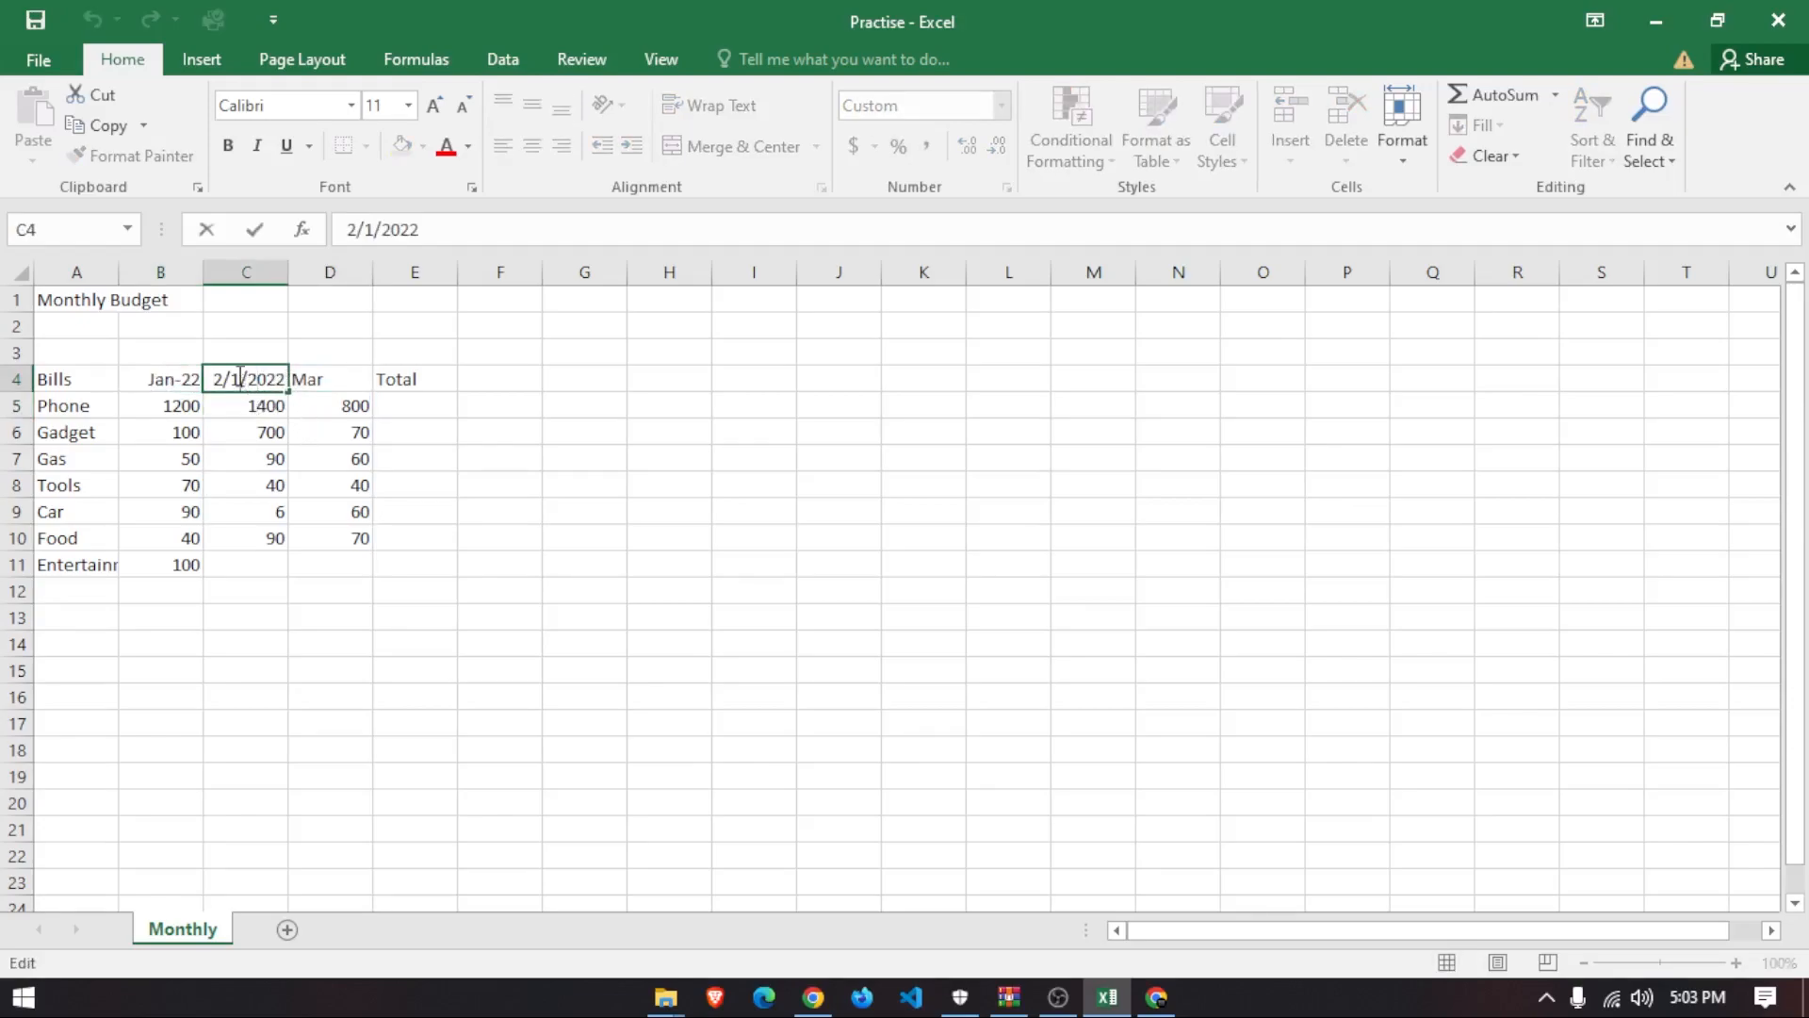
{"action": "key", "text": "BackSpace"}
{"action": "type", "text": "2"}
{"action": "key", "text": "Return"}
- Add -2022 to the Mar heading in D4 so it reads Mar-22
{"action": "left_click", "coordinate": [330, 376]}
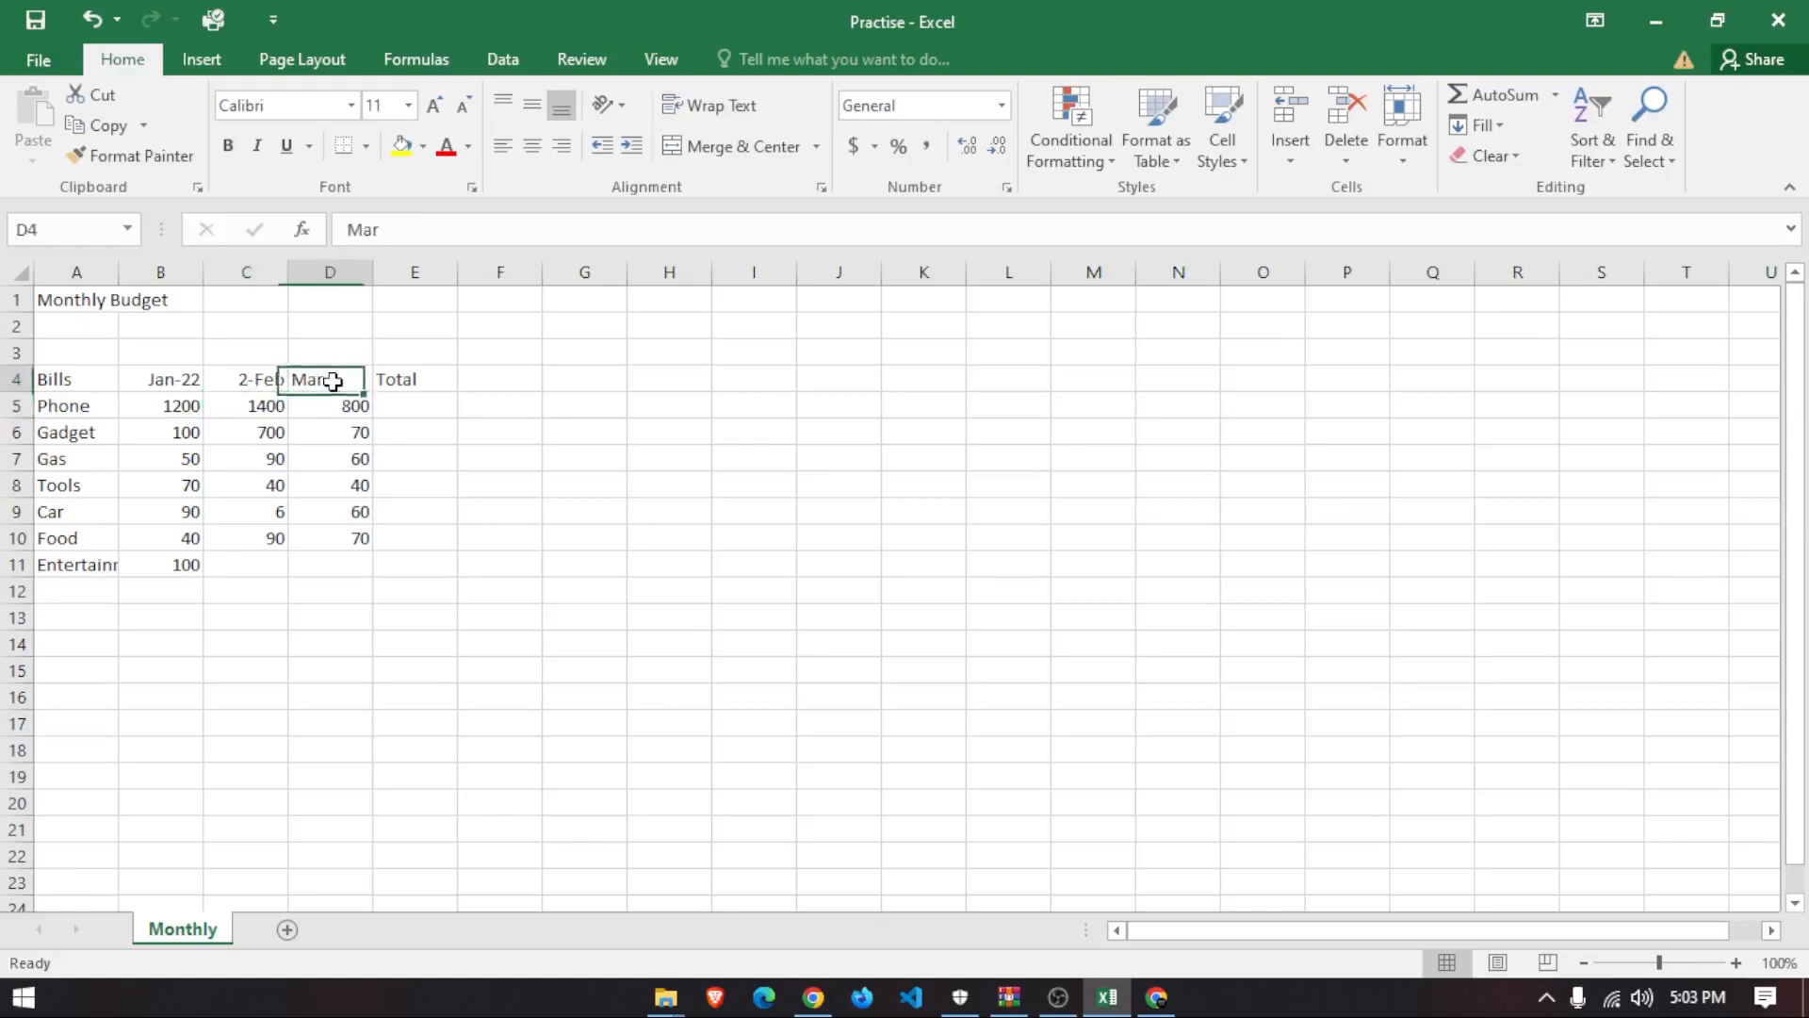
{"action": "left_click", "coordinate": [280, 381]}
{"action": "double_click", "coordinate": [344, 377]}
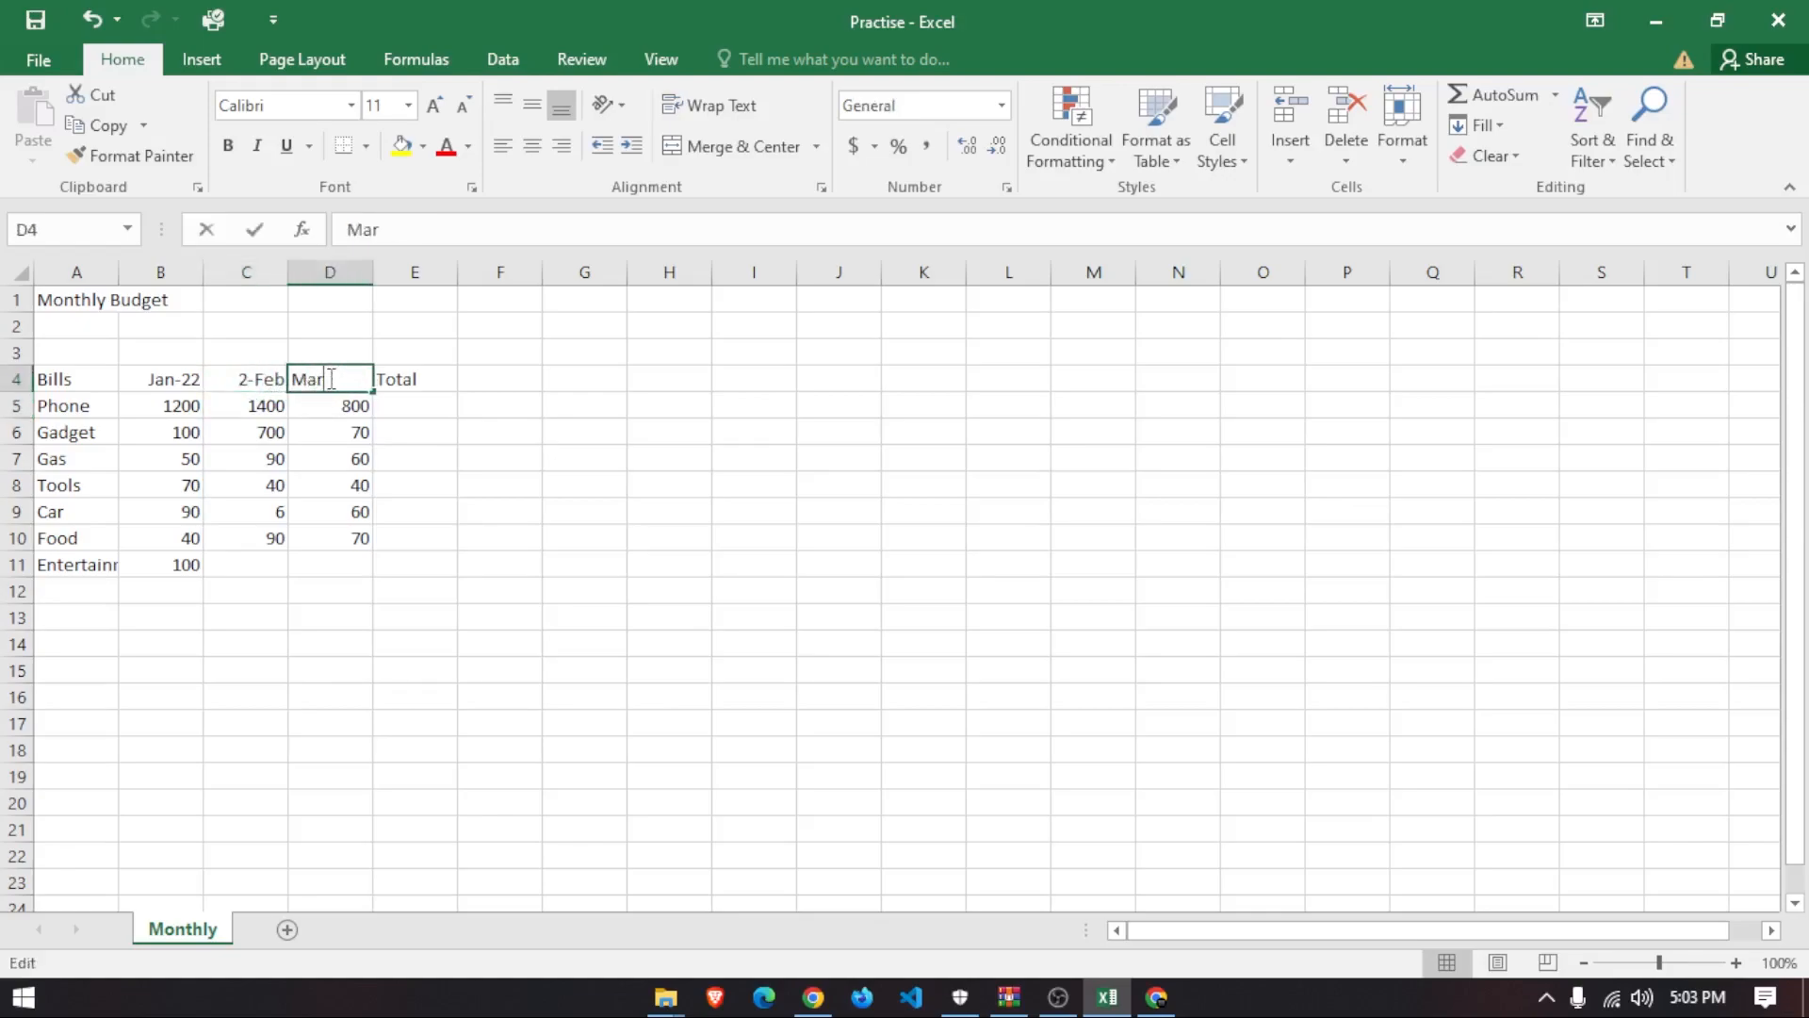
{"action": "type", "text": "-2022"}
{"action": "key", "text": "Return"}
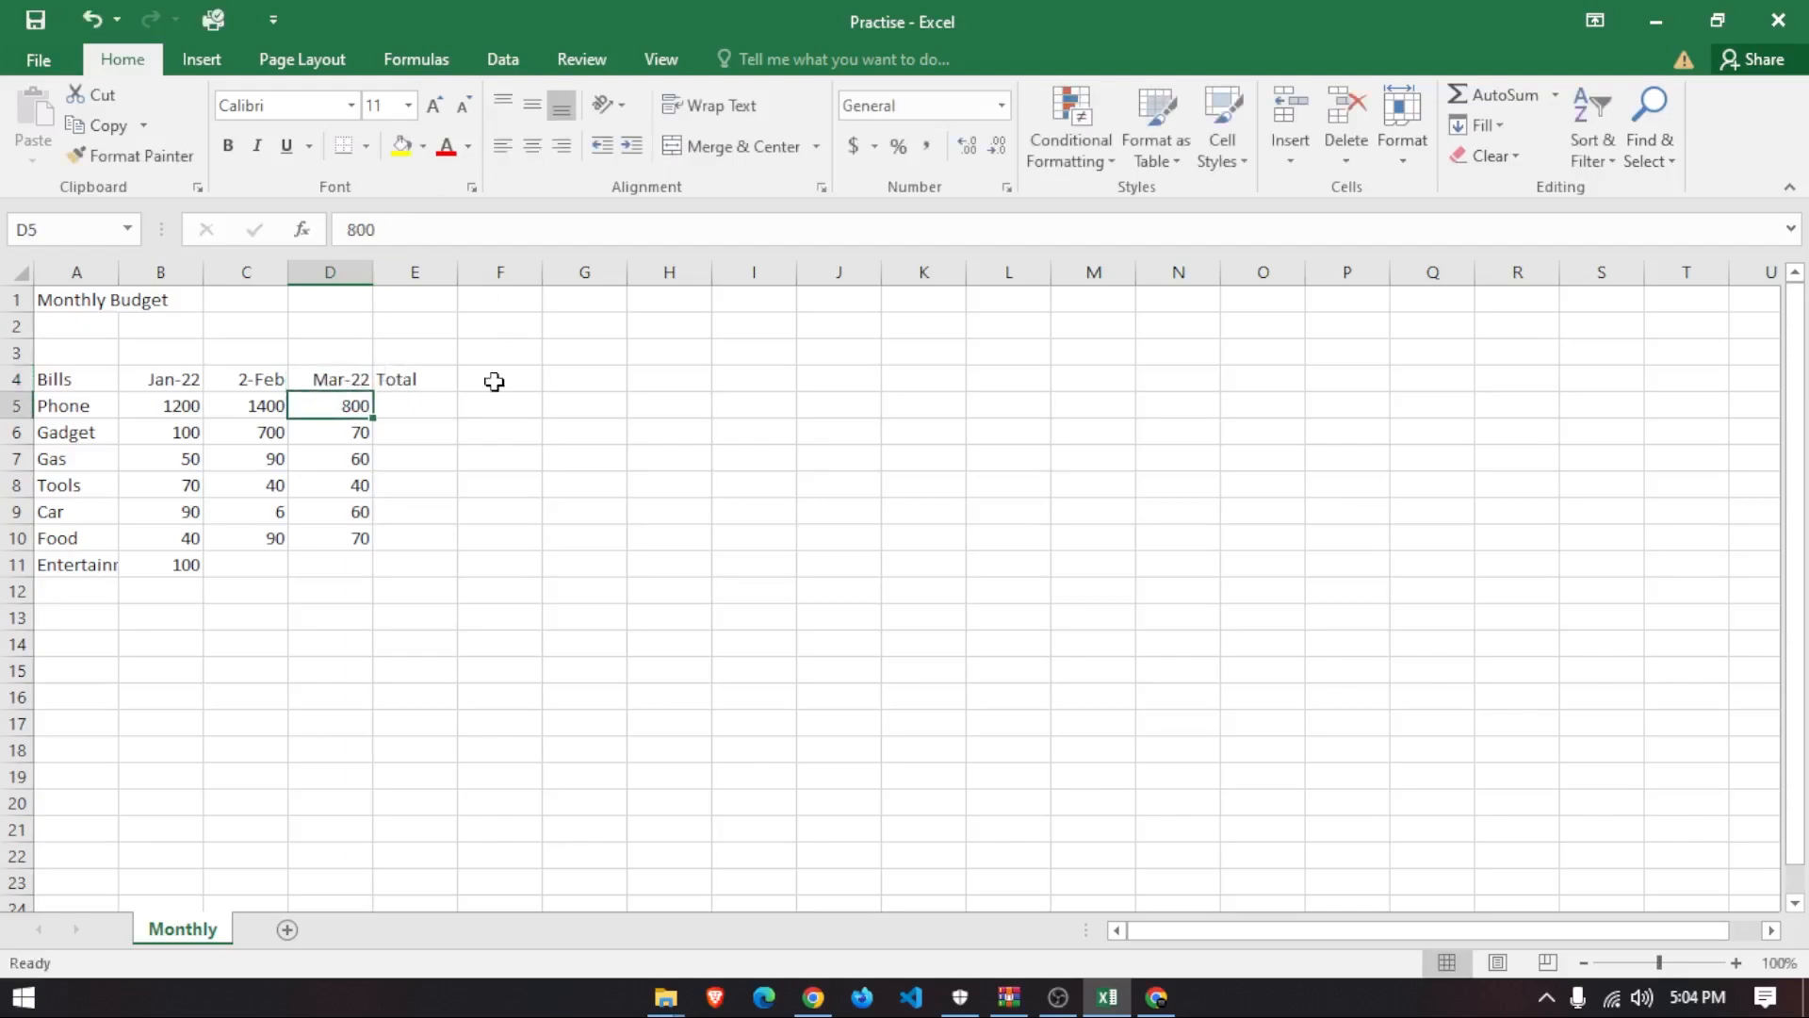
- Delete the old date in C4 via the formula bar and retype Feb, now showing 1-Feb
{"action": "left_click", "coordinate": [427, 382]}
{"action": "left_click", "coordinate": [353, 517]}
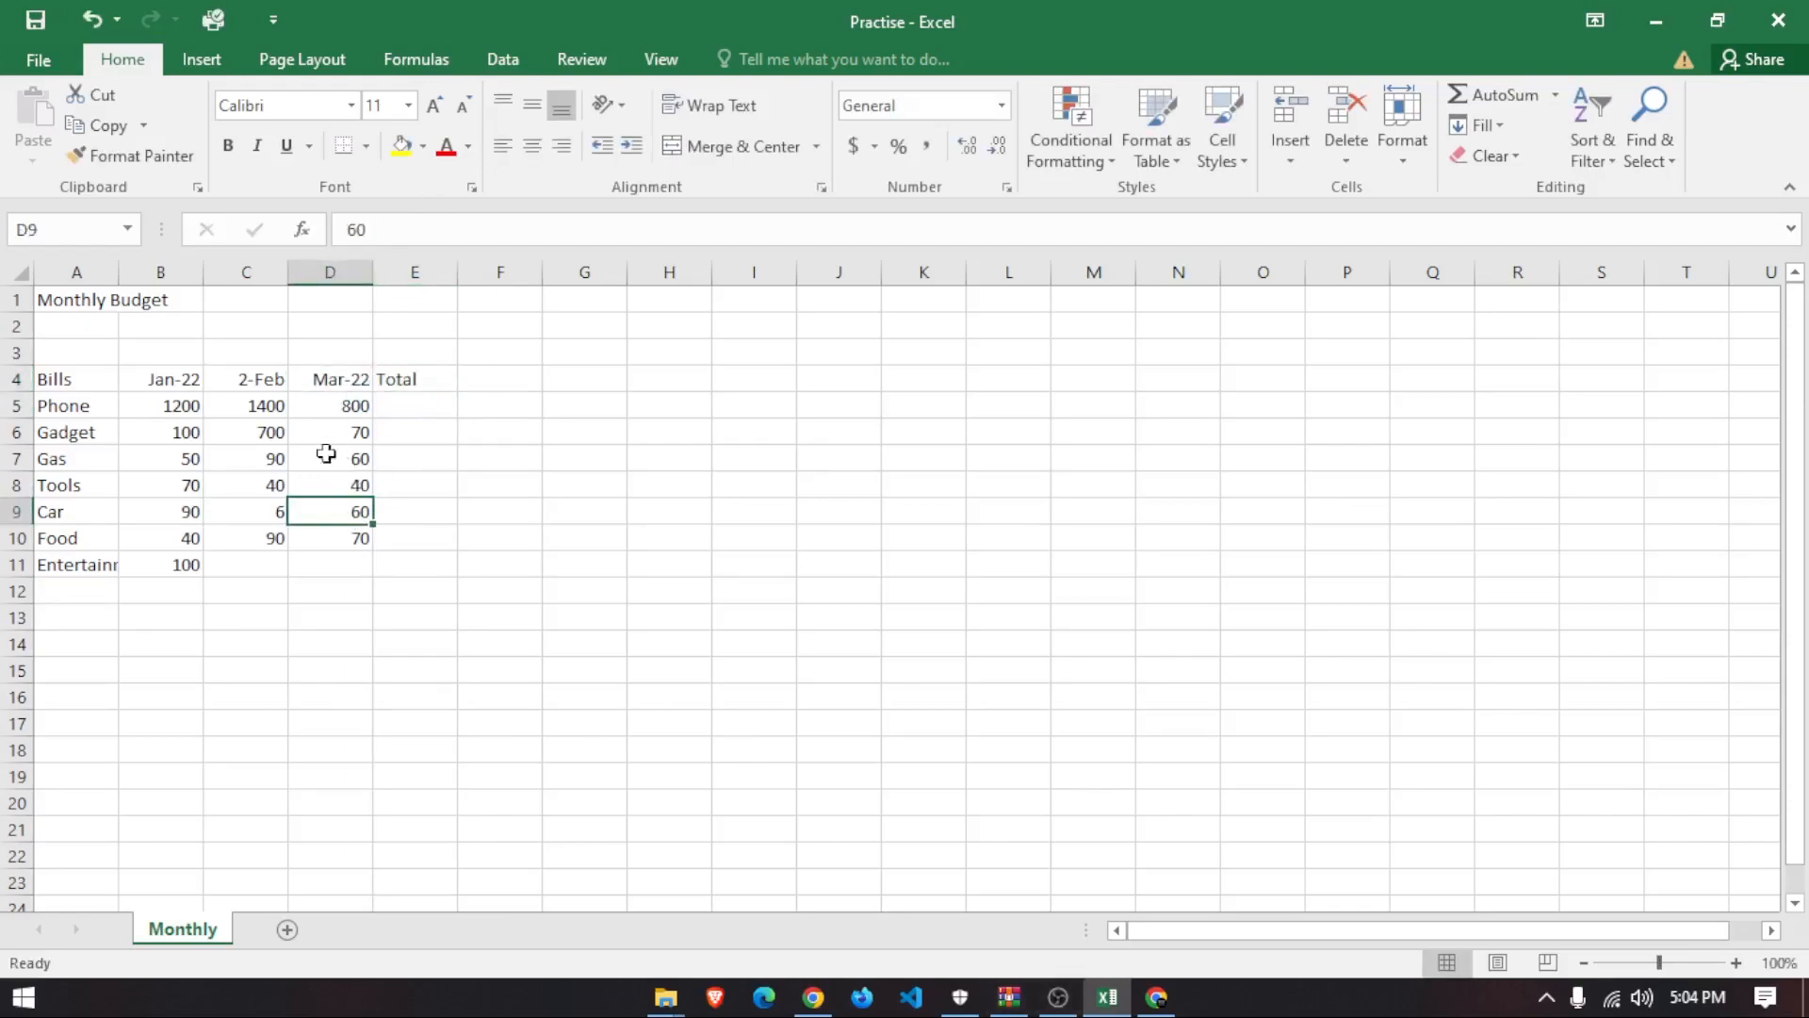
{"action": "left_click", "coordinate": [253, 388]}
{"action": "left_click", "coordinate": [421, 230]}
{"action": "left_click_drag", "start_coordinate": [421, 230], "coordinate": [345, 230]}
{"action": "key", "text": "BackSpace"}
{"action": "left_click", "coordinate": [330, 565]}
{"action": "left_click", "coordinate": [254, 401]}
{"action": "left_click", "coordinate": [273, 372]}
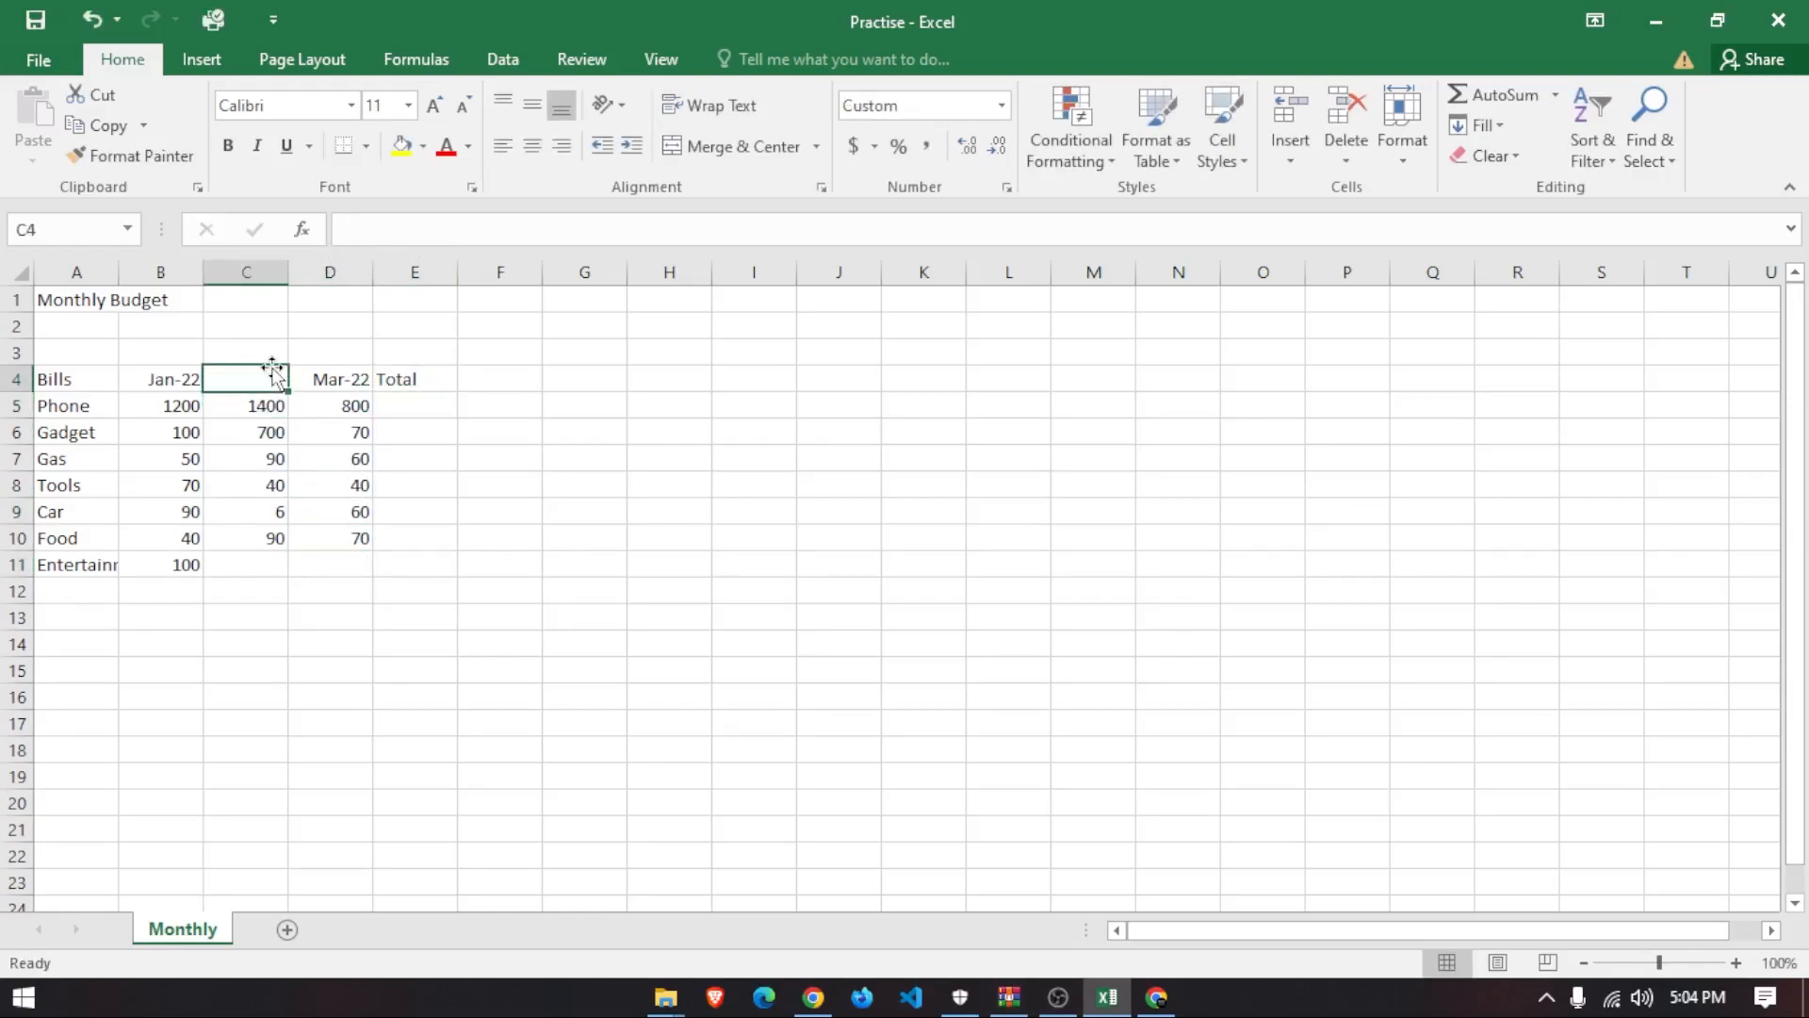
{"action": "type", "text": "Feb-2022"}
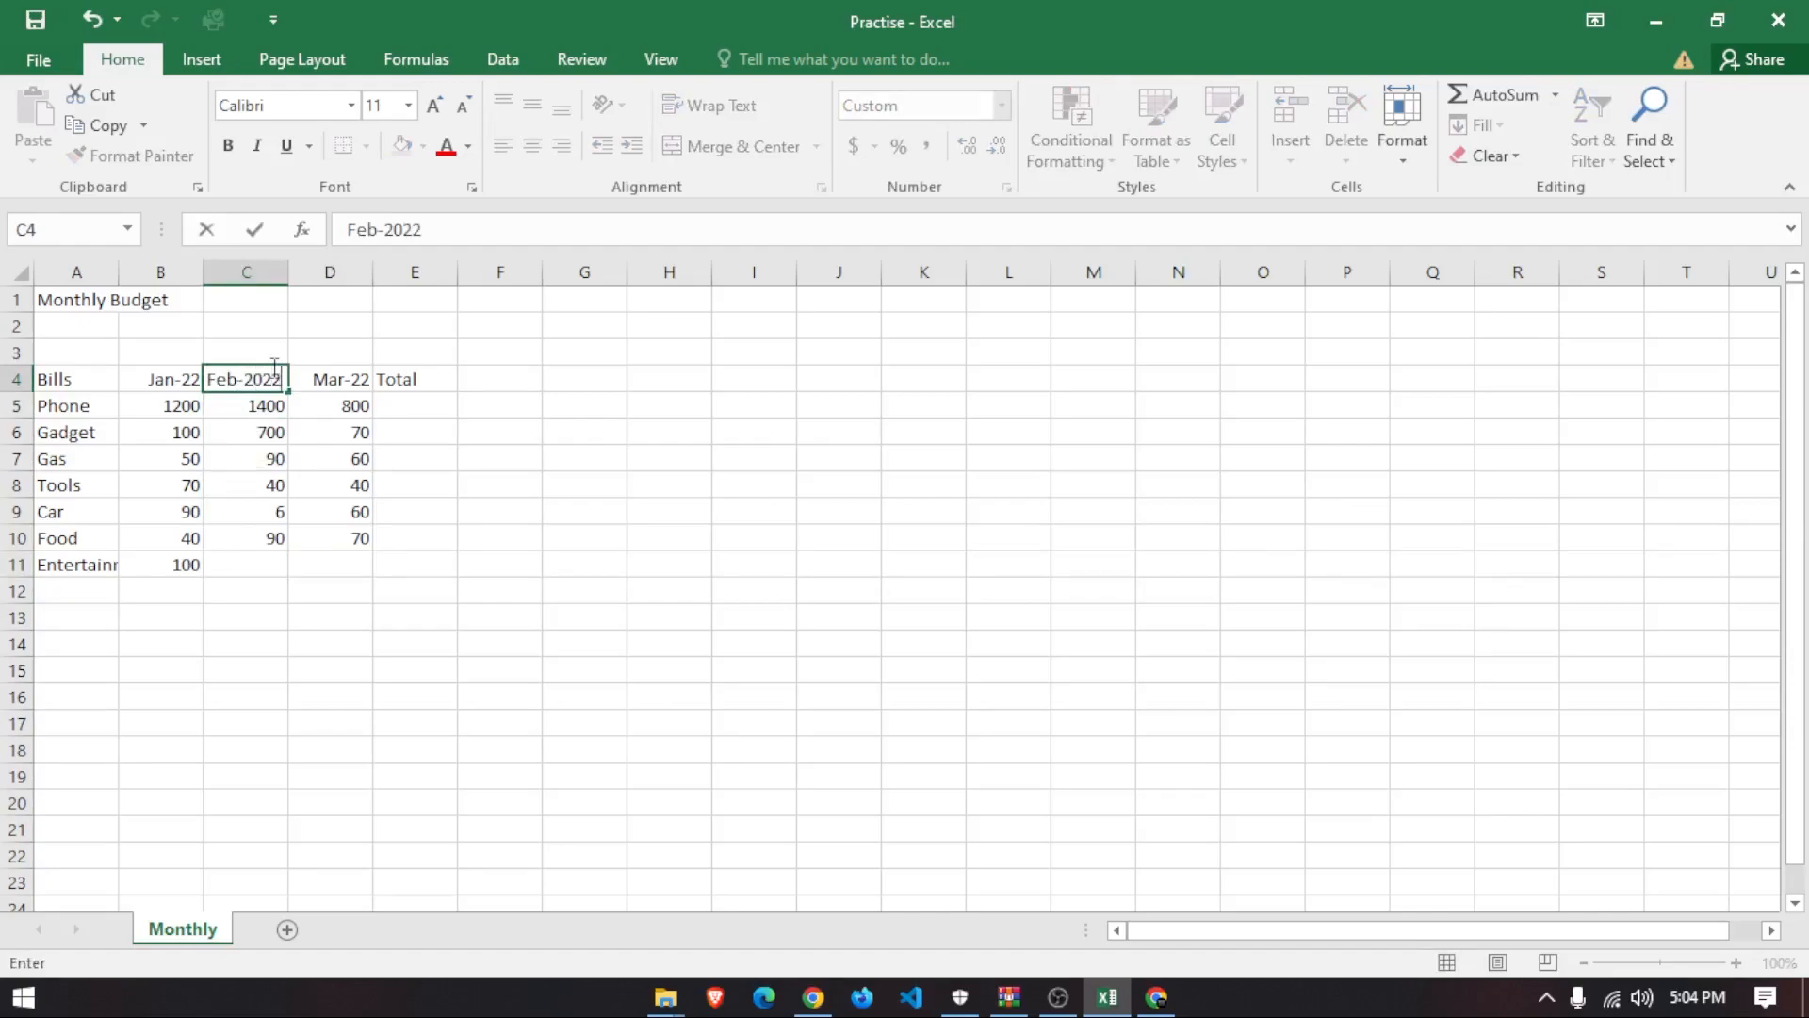
{"action": "key", "text": "Return"}
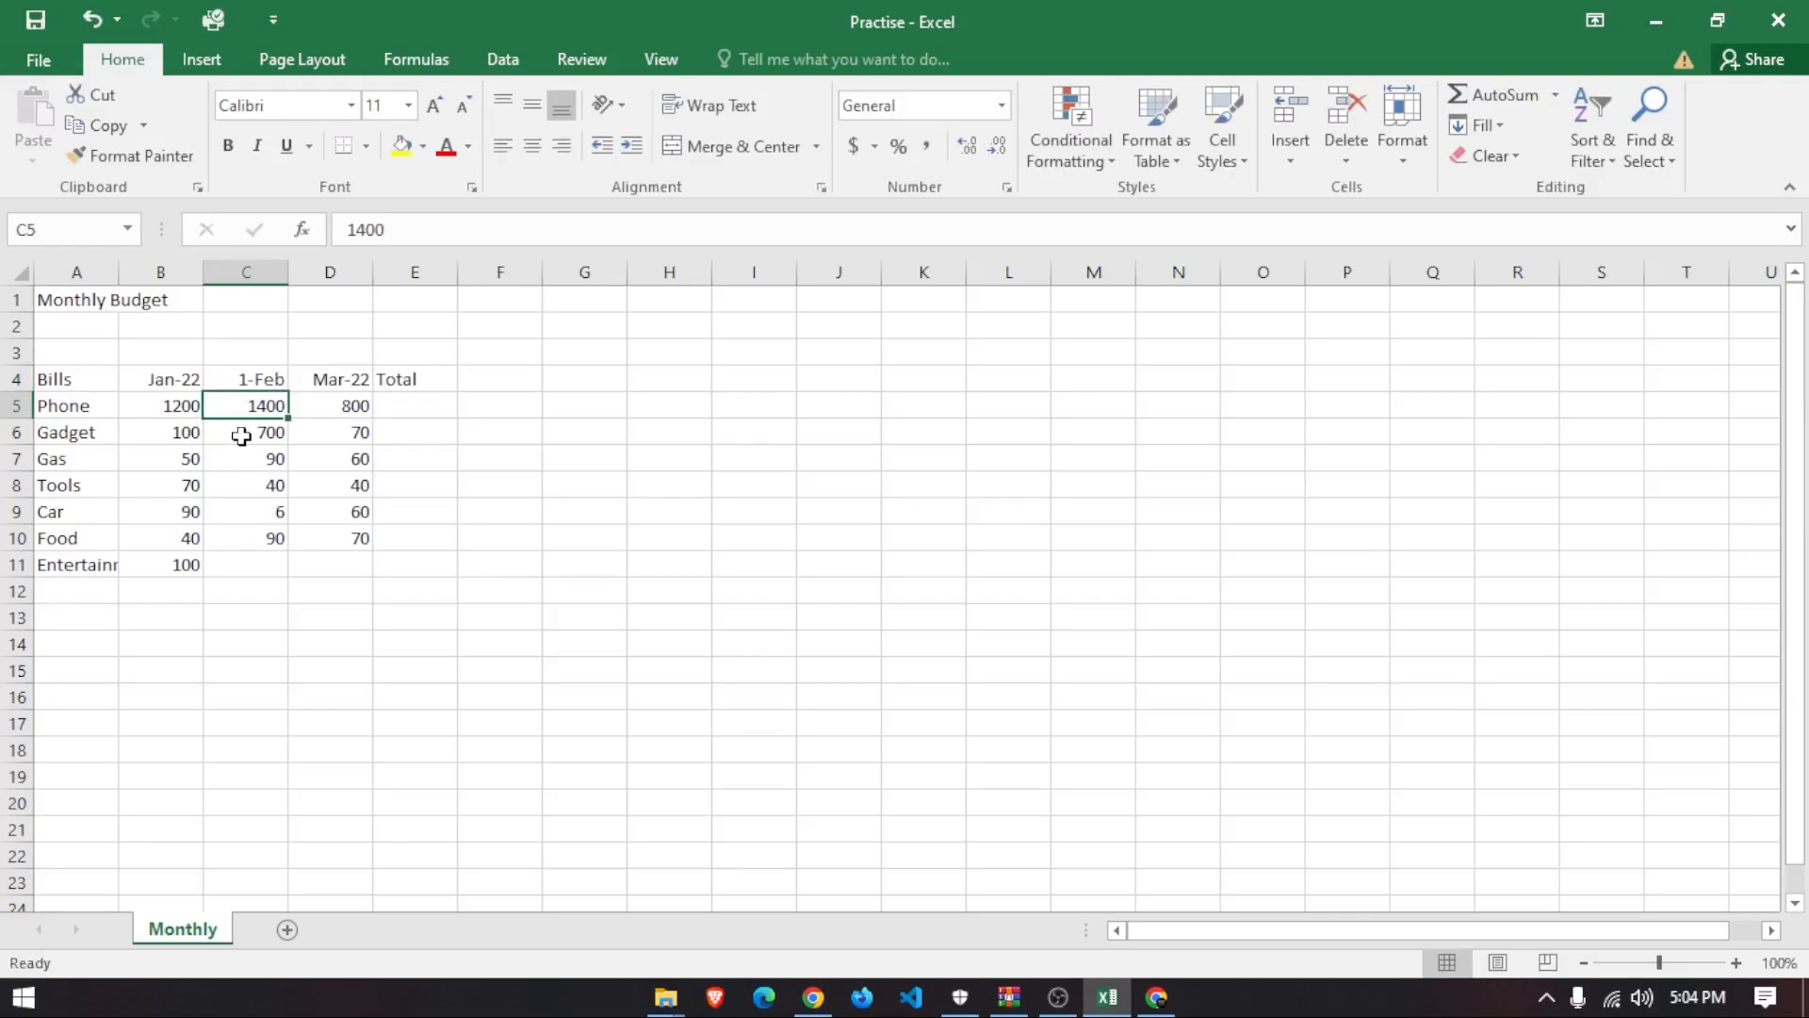
{"action": "left_click", "coordinate": [184, 379]}
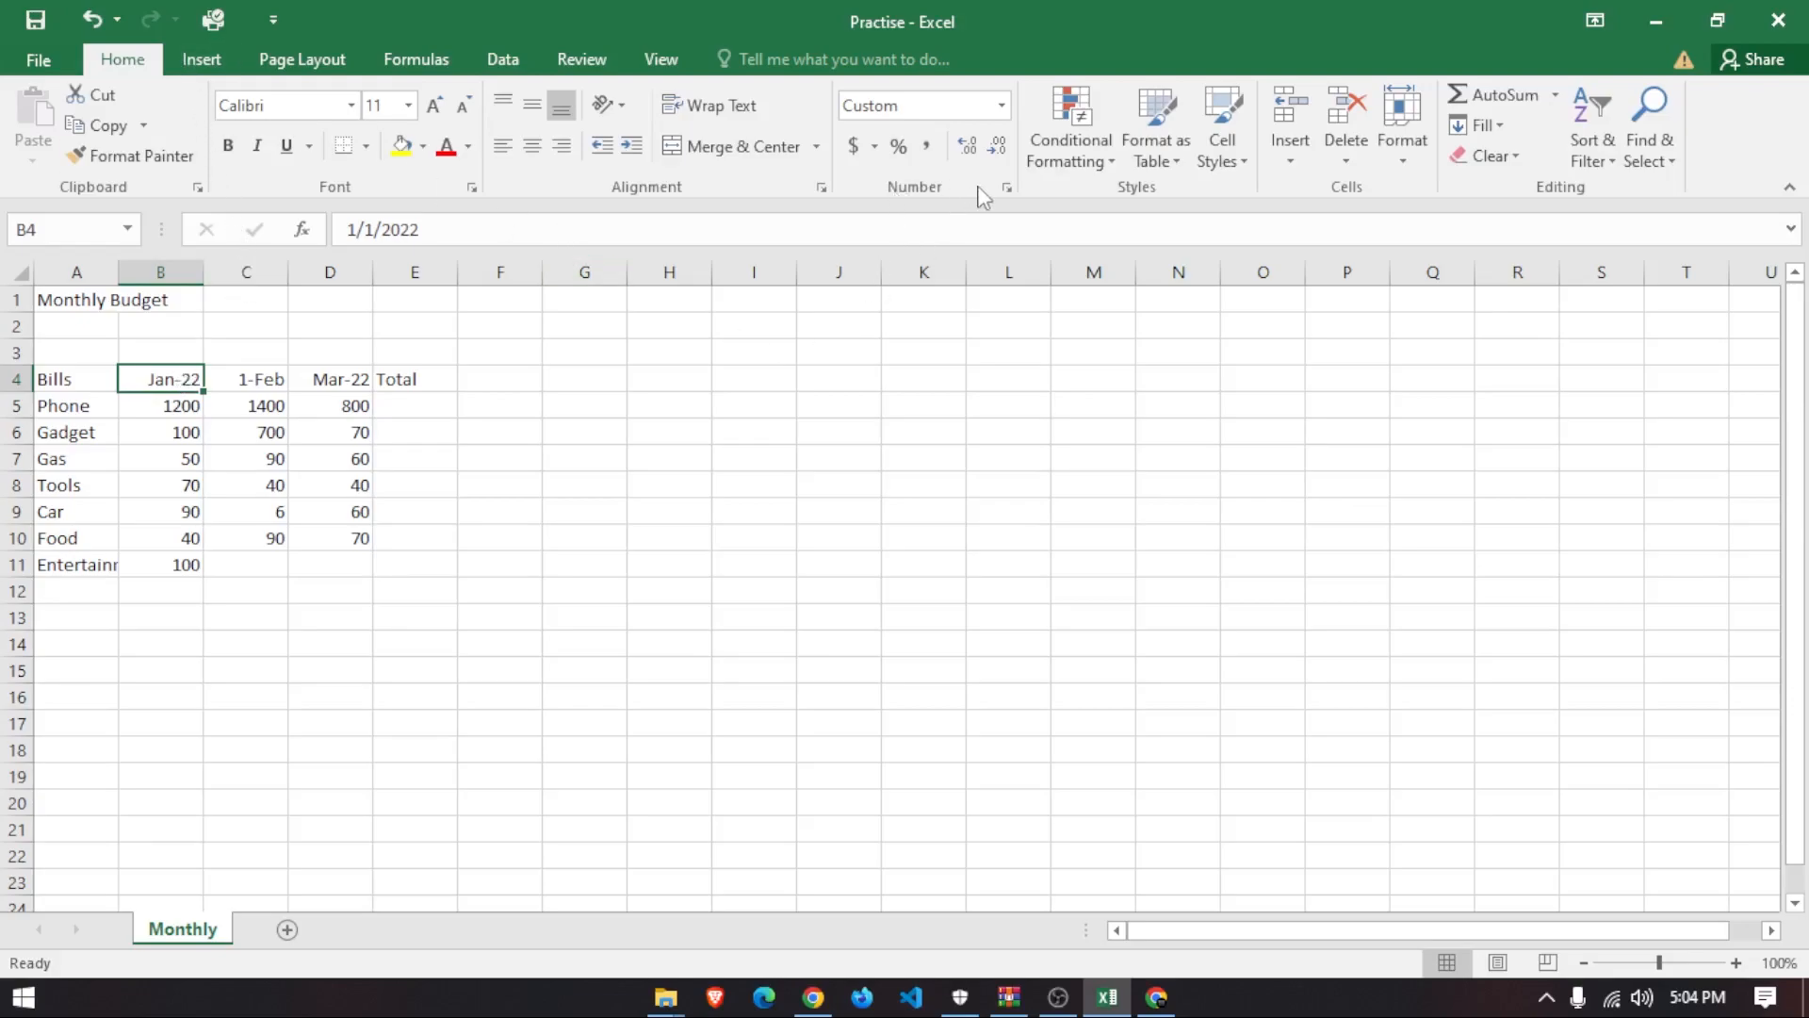
- Change B4's custom number format from mmm-yy to mmm-yyyy so it displays Jan-2022
{"action": "left_click", "coordinate": [68, 403]}
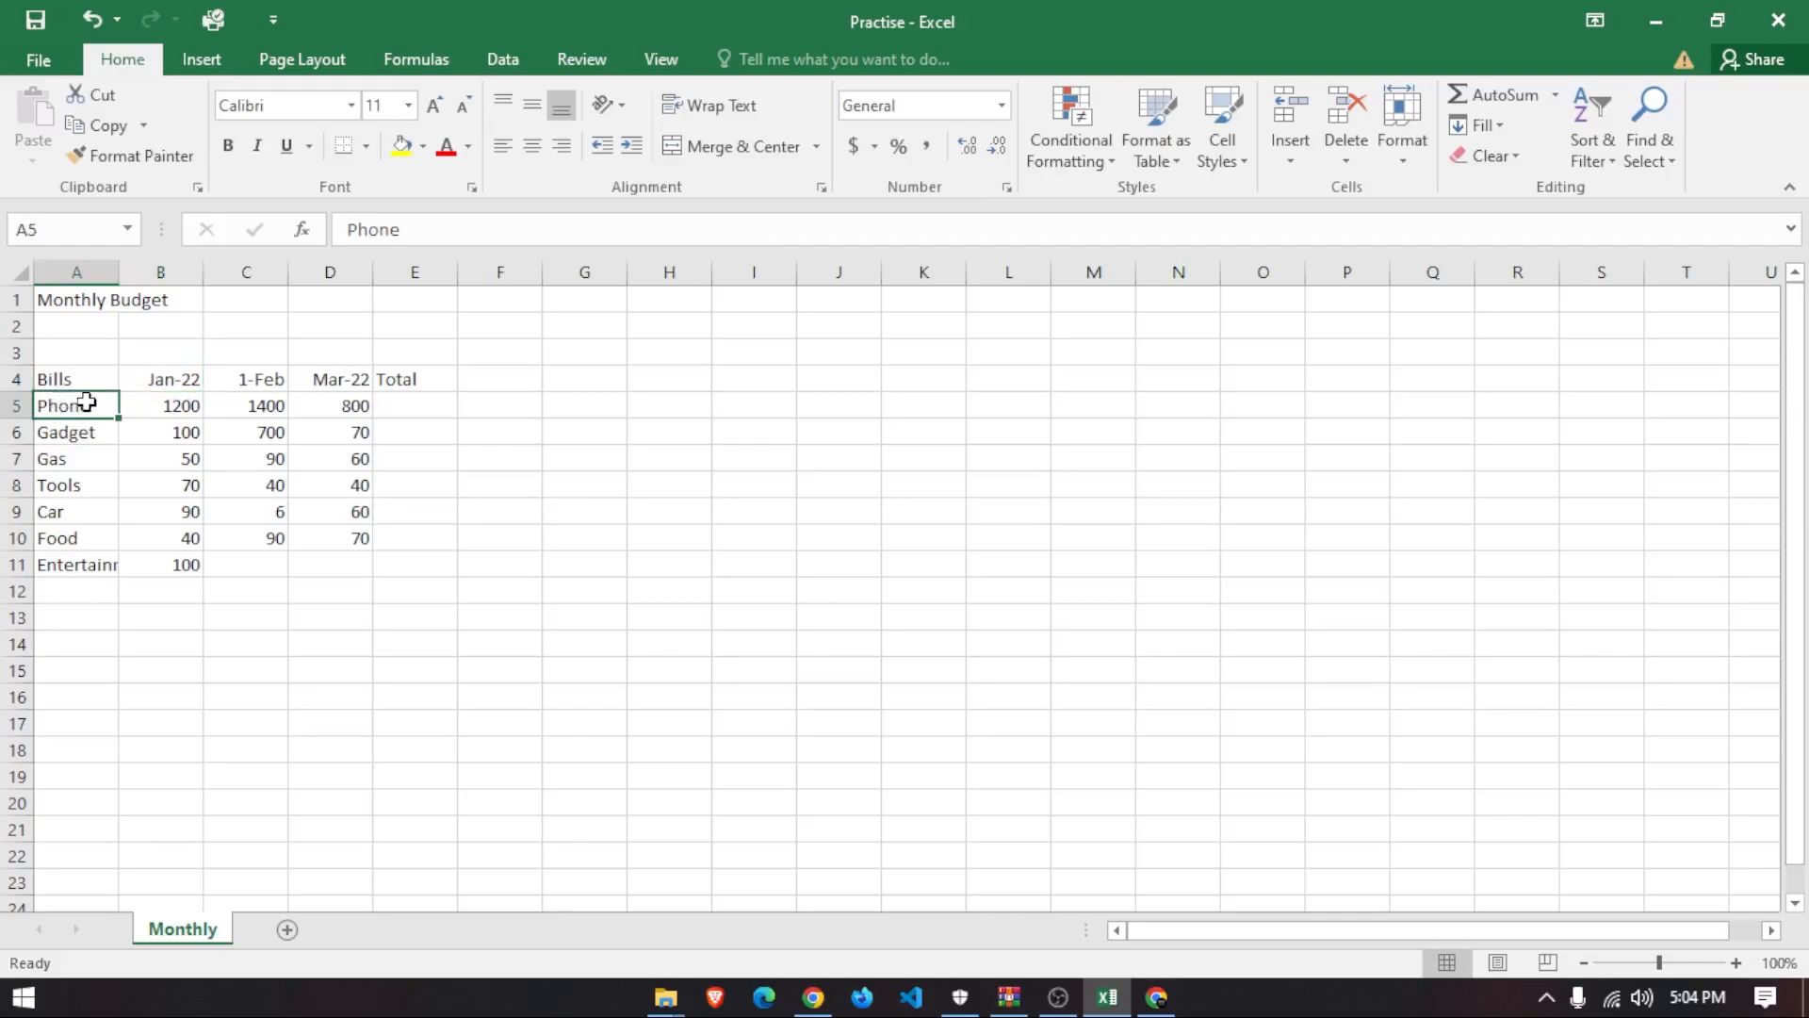
{"action": "left_click", "coordinate": [166, 382]}
{"action": "left_click", "coordinate": [176, 411]}
{"action": "left_click", "coordinate": [179, 433]}
{"action": "left_click", "coordinate": [181, 404]}
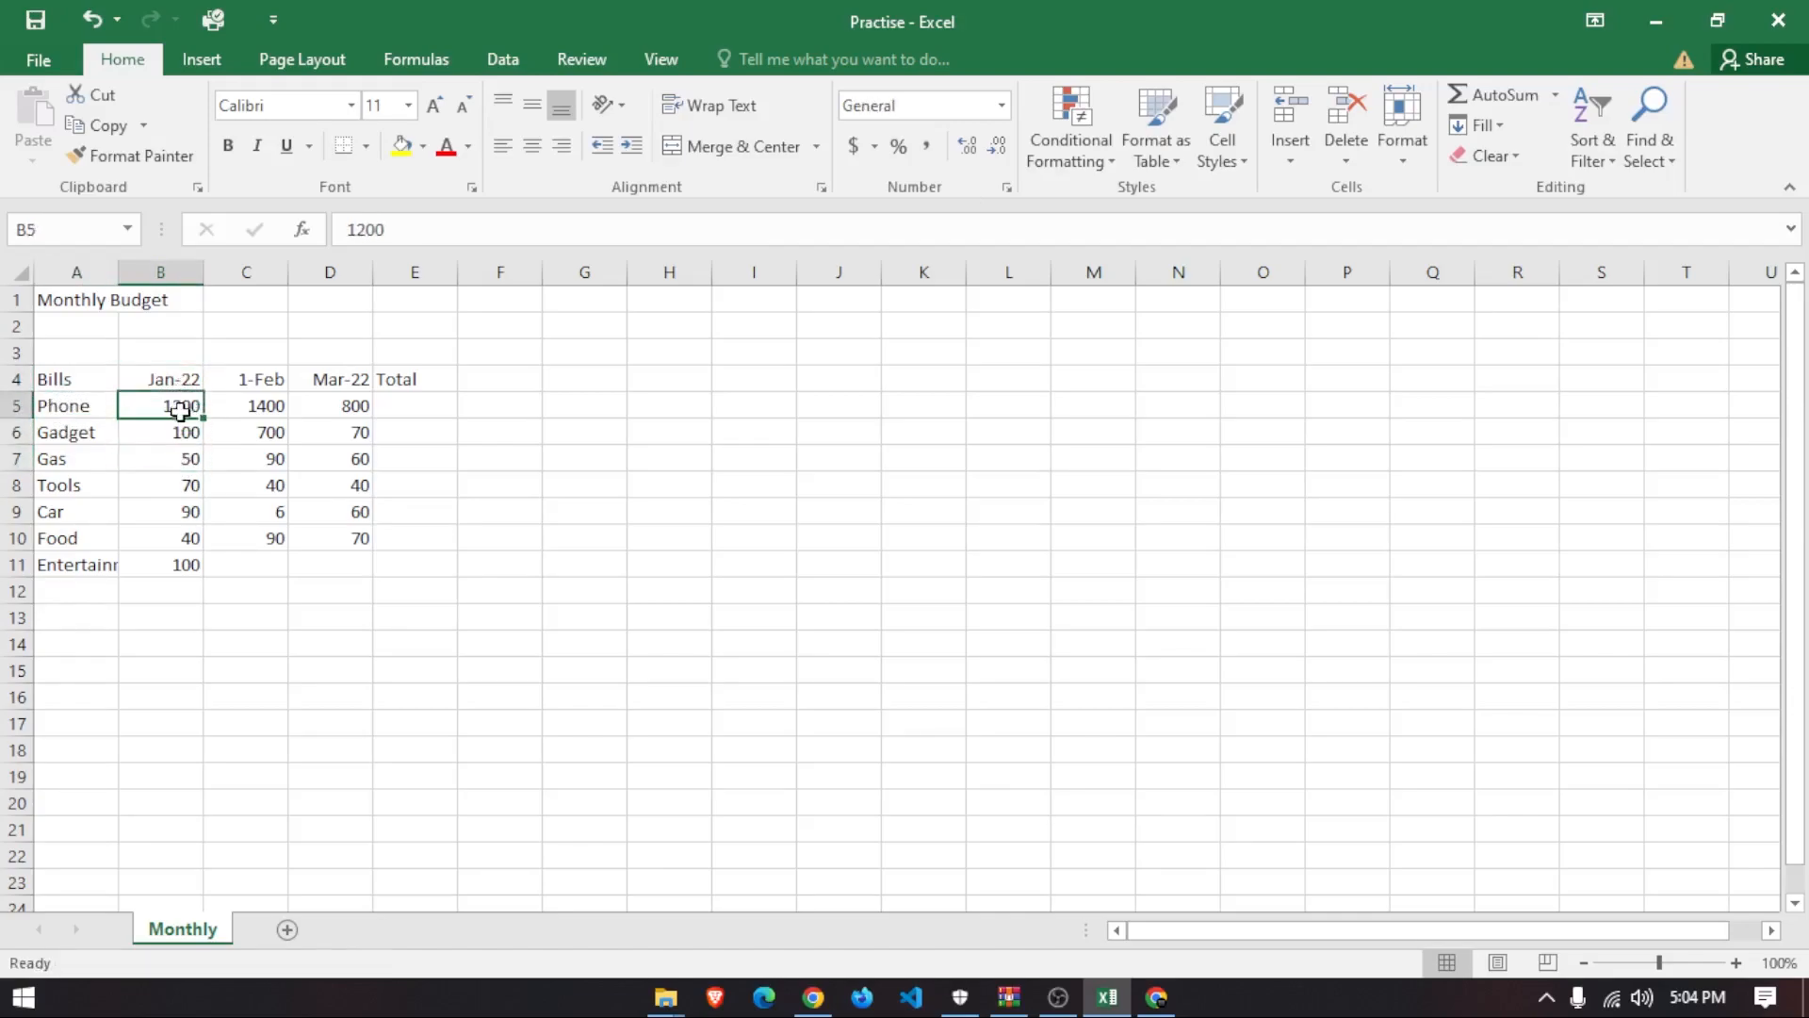
{"action": "left_click", "coordinate": [168, 377]}
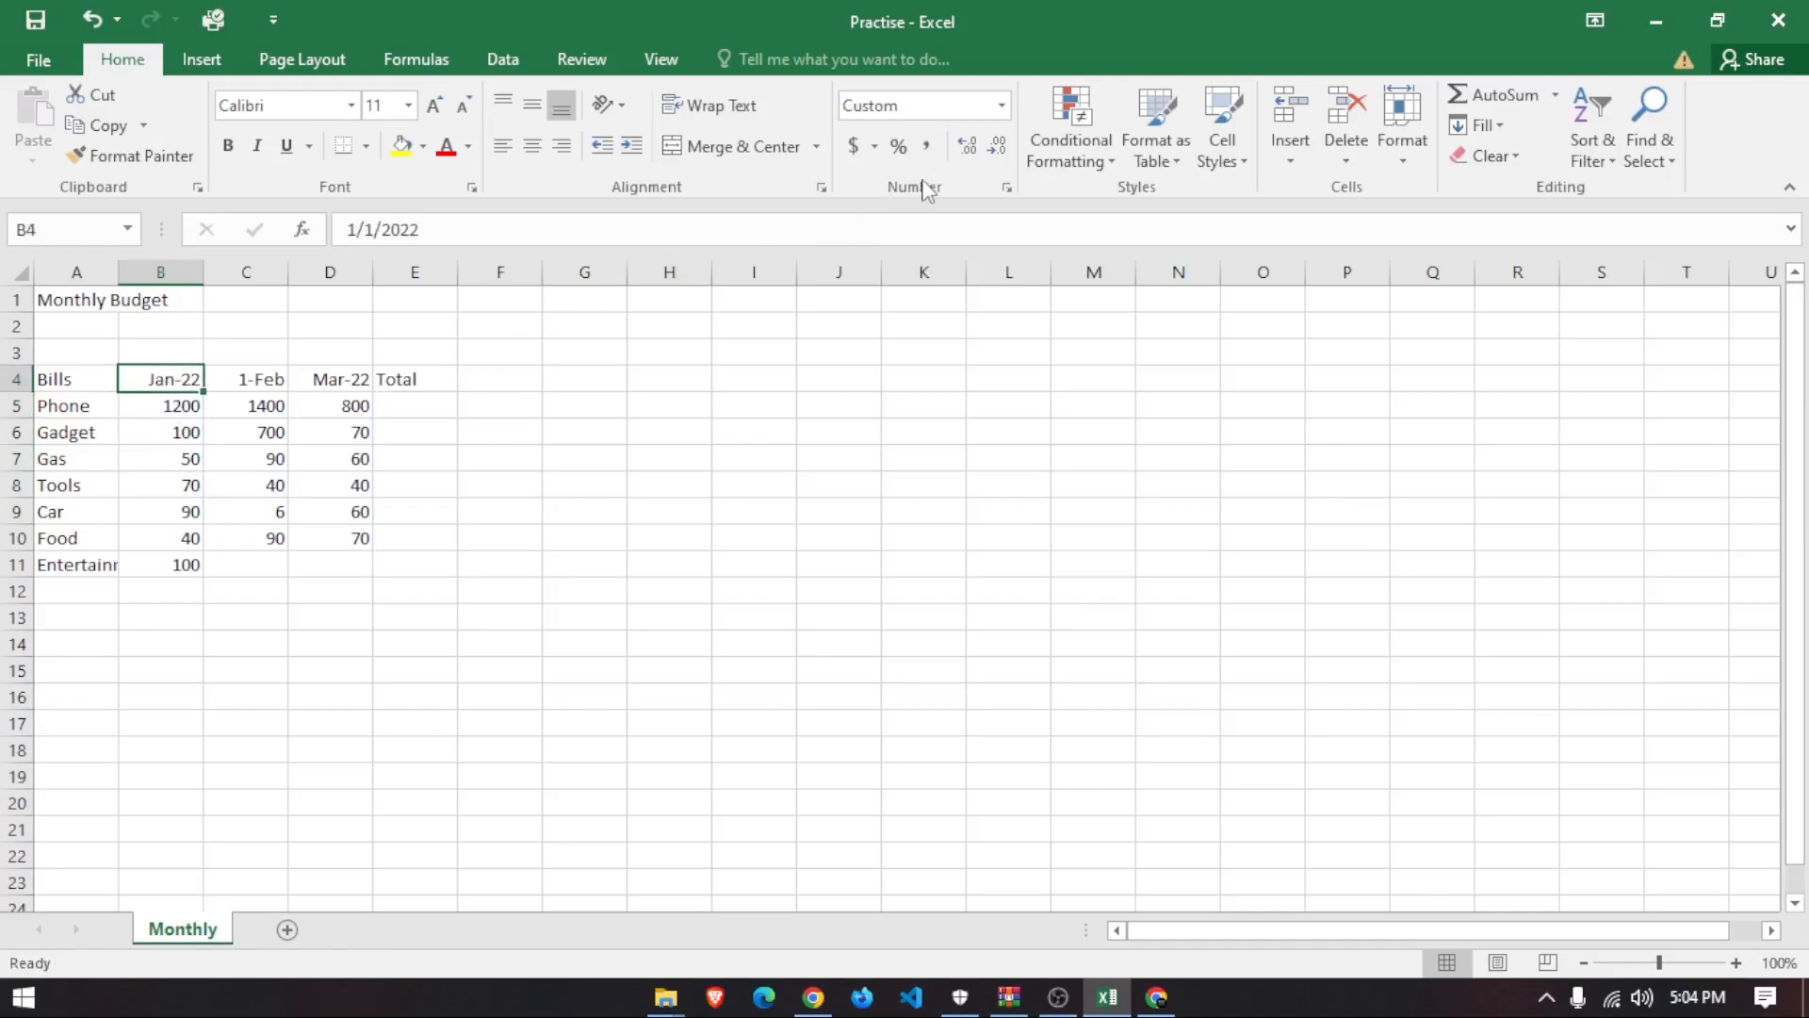
{"action": "left_click", "coordinate": [1001, 105]}
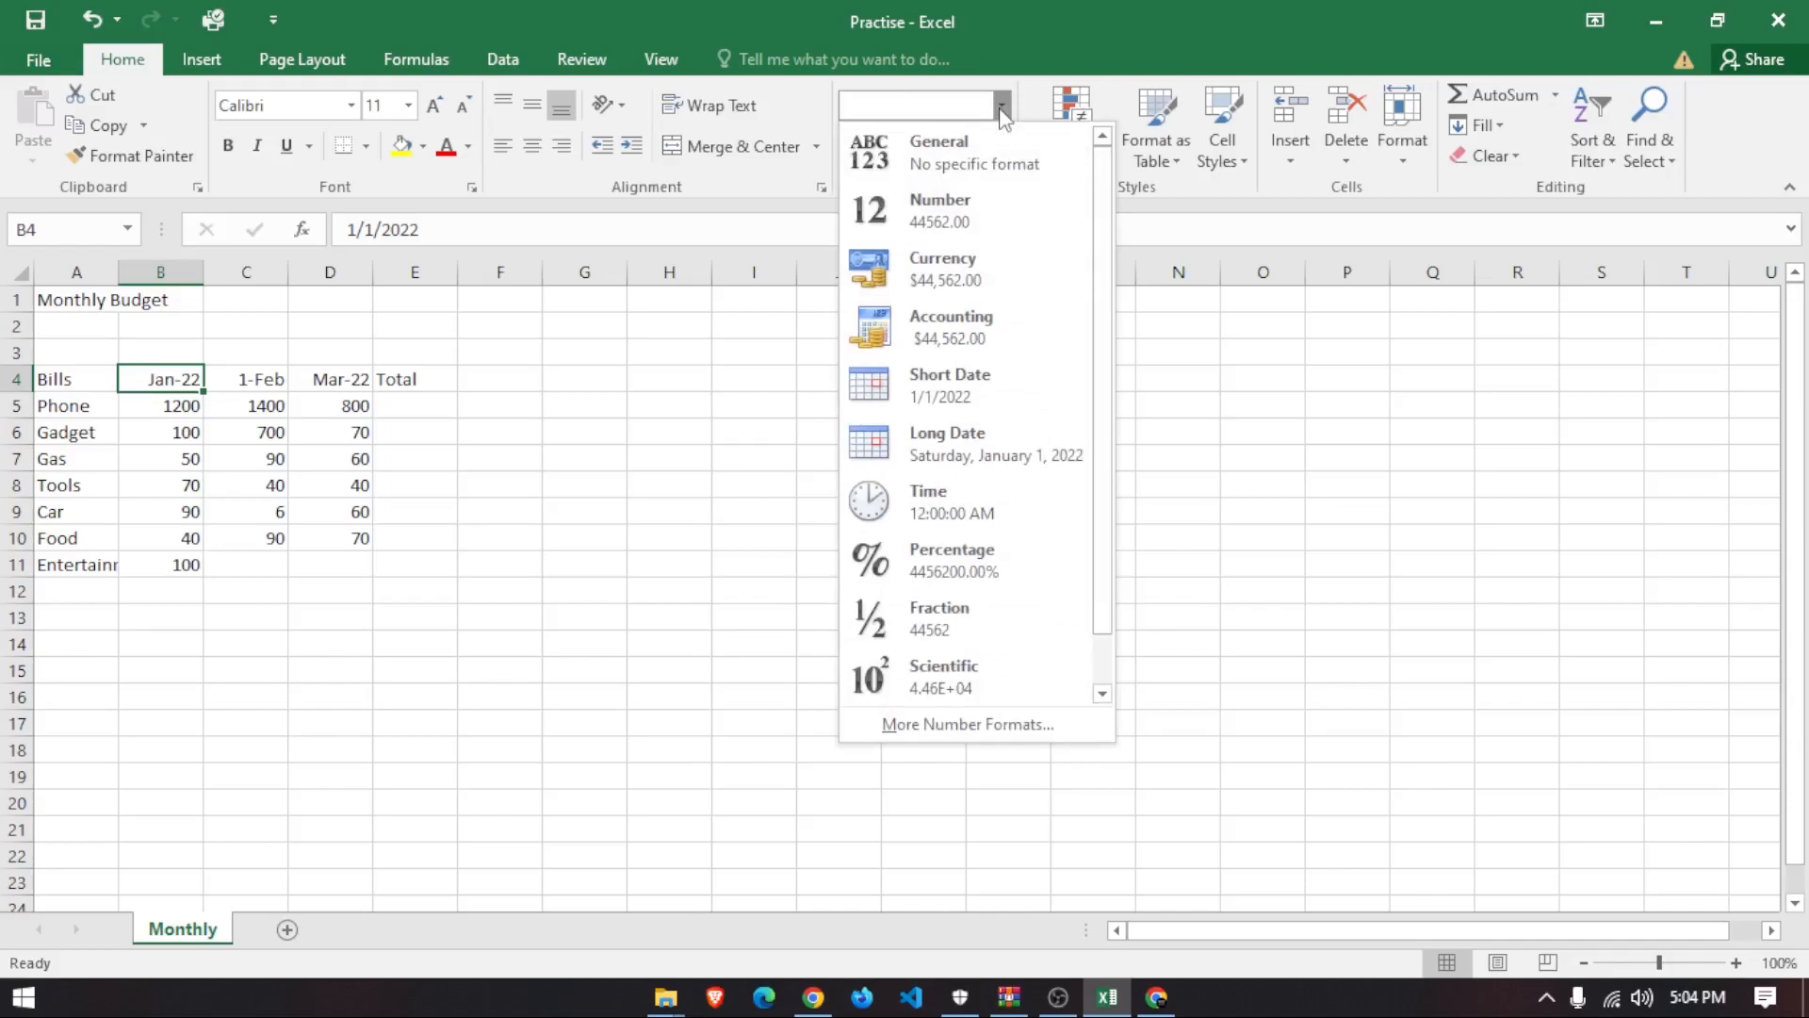
{"action": "left_click", "coordinate": [957, 722]}
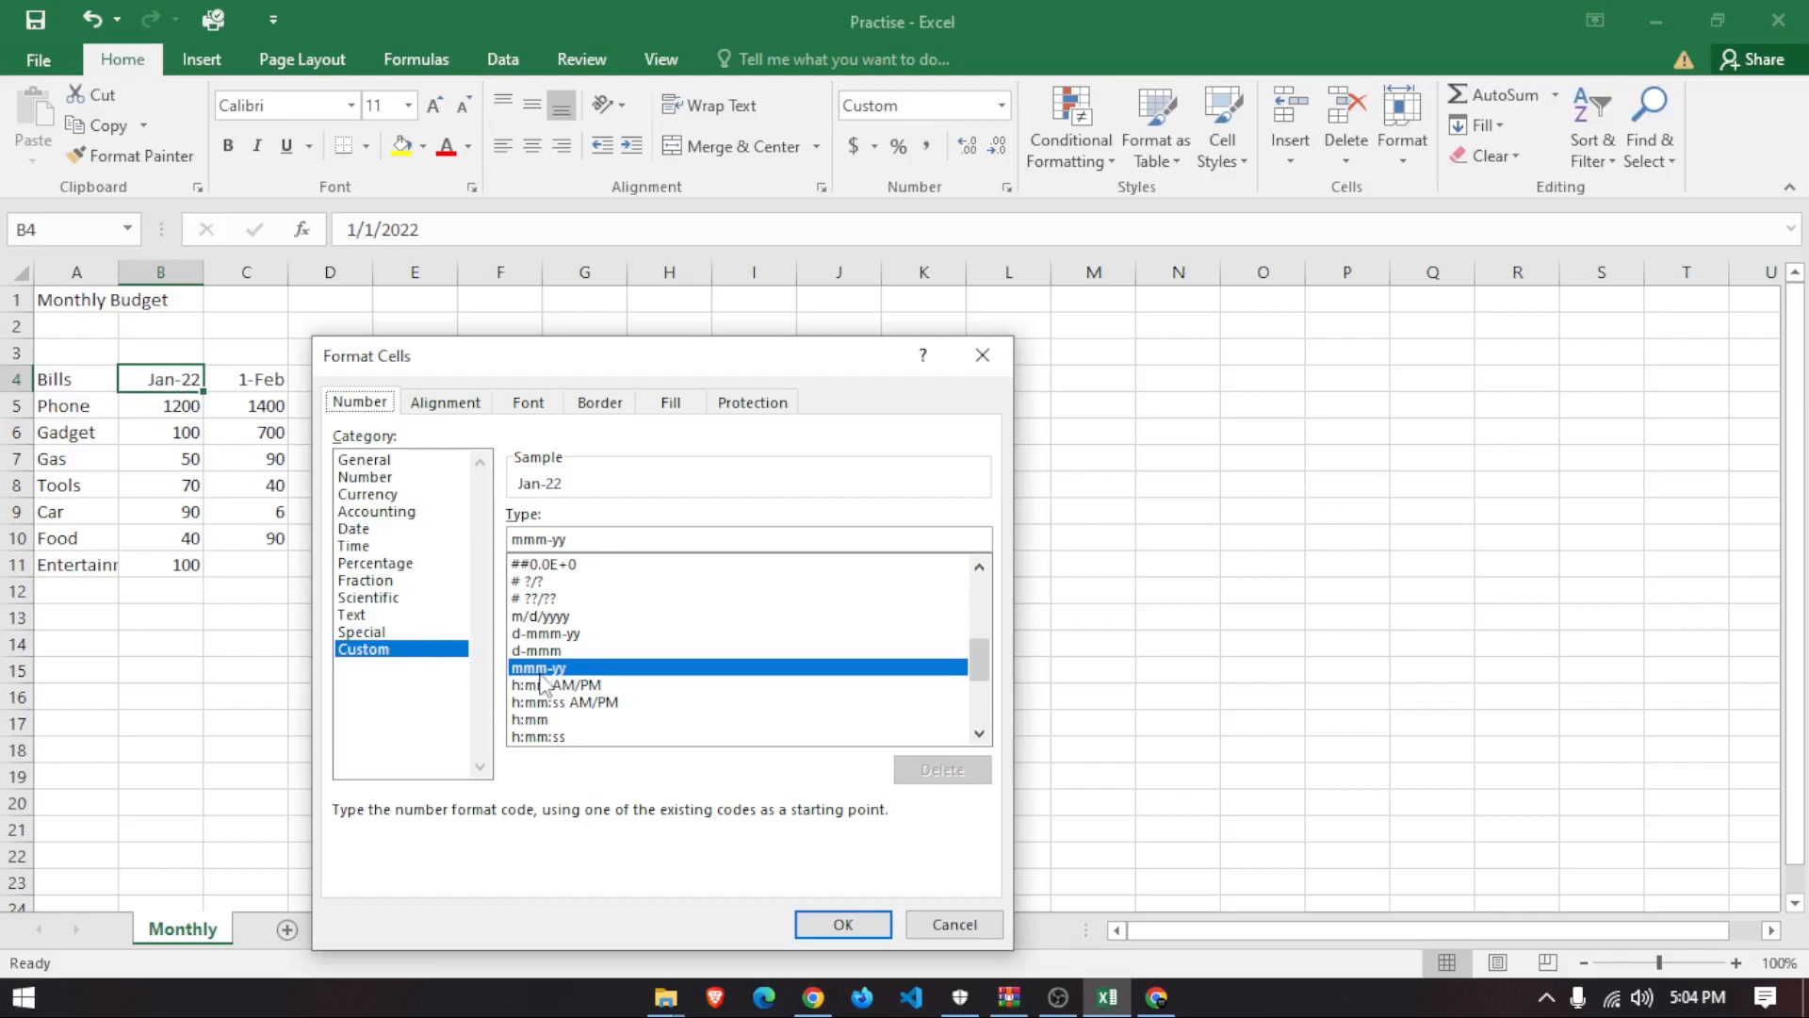
{"action": "left_click", "coordinate": [574, 542]}
{"action": "left_click", "coordinate": [582, 542]}
{"action": "type", "text": "yy"}
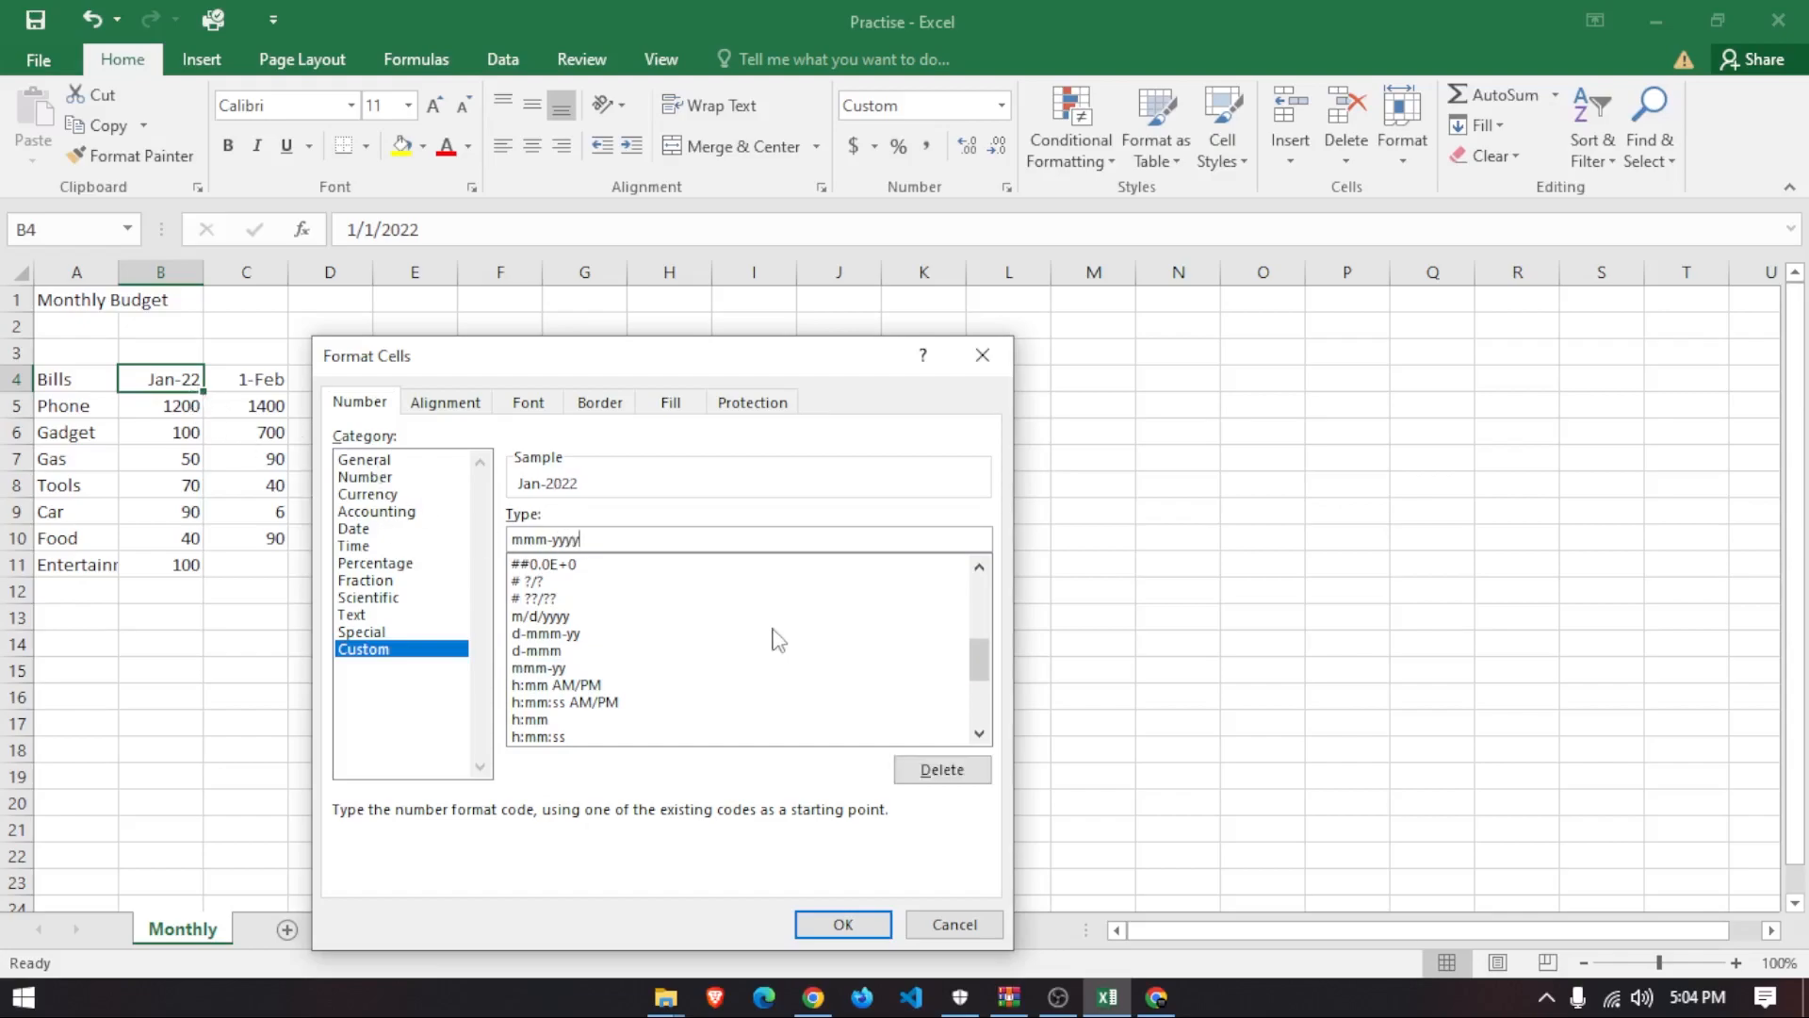
{"action": "left_click", "coordinate": [866, 926]}
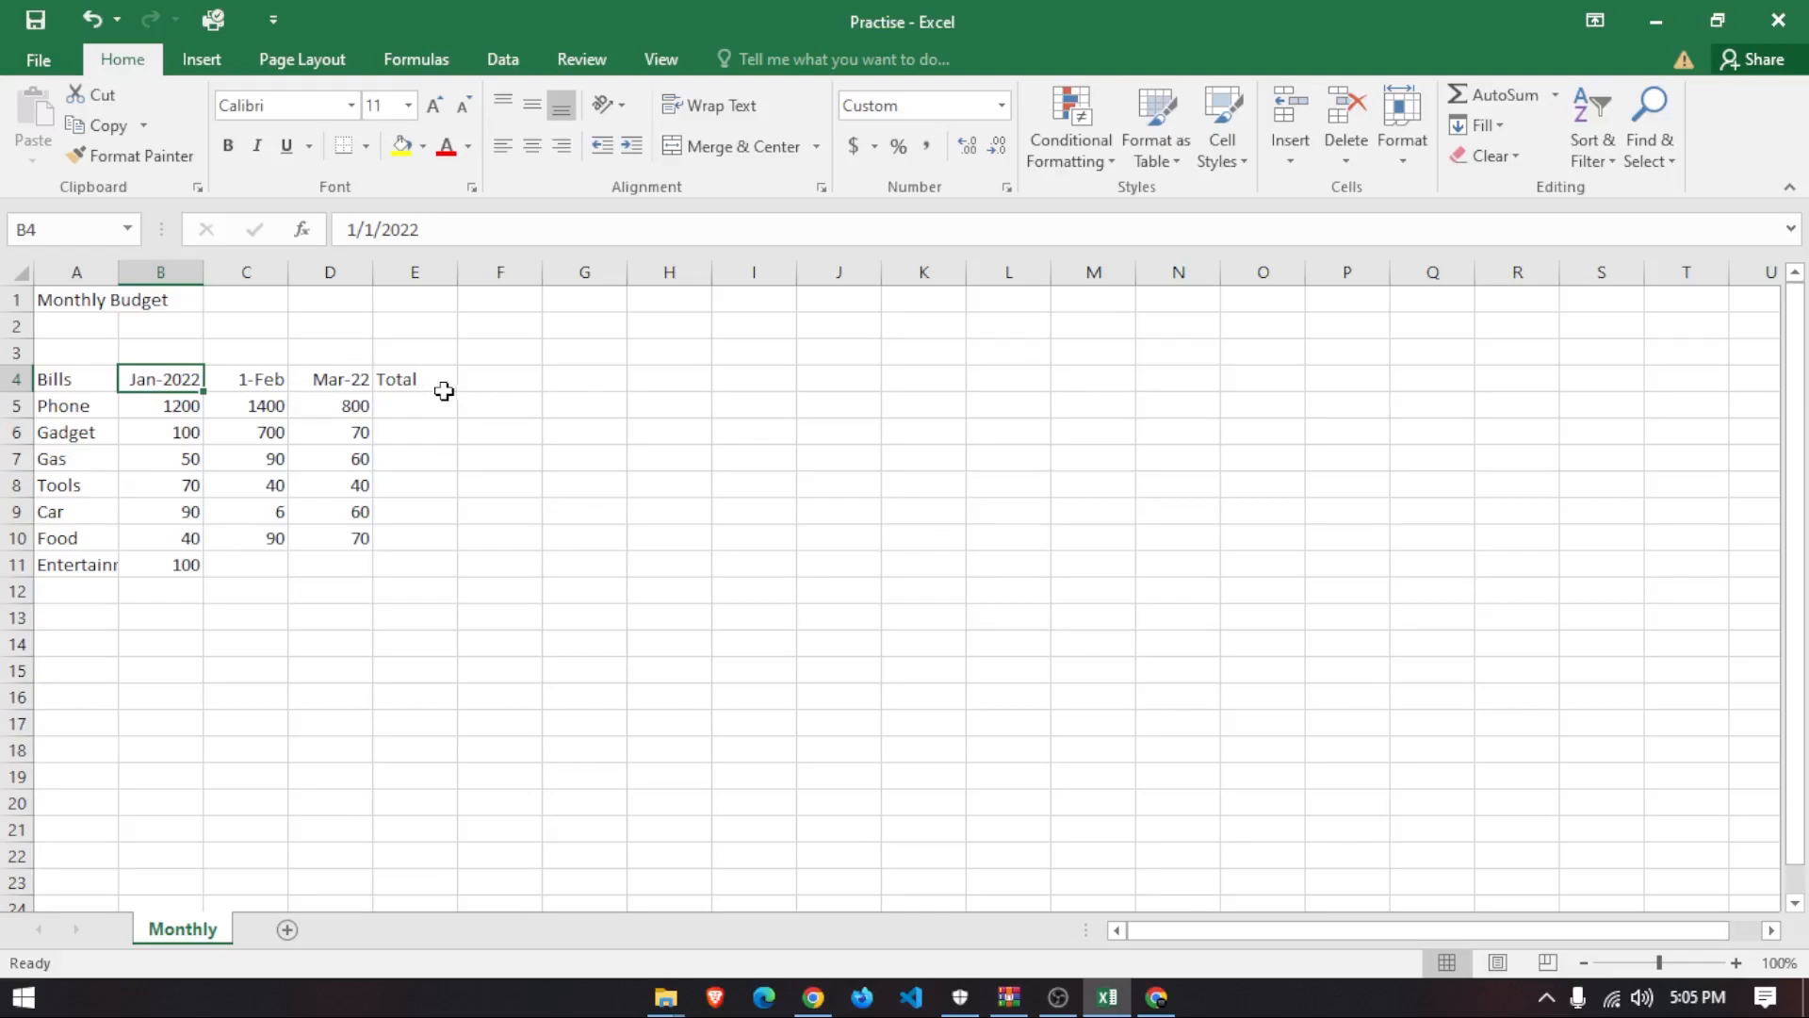
- Preview the custom format codes for headings B4:D4, closing without changes
{"action": "left_click_drag", "start_coordinate": [352, 378], "coordinate": [168, 378]}
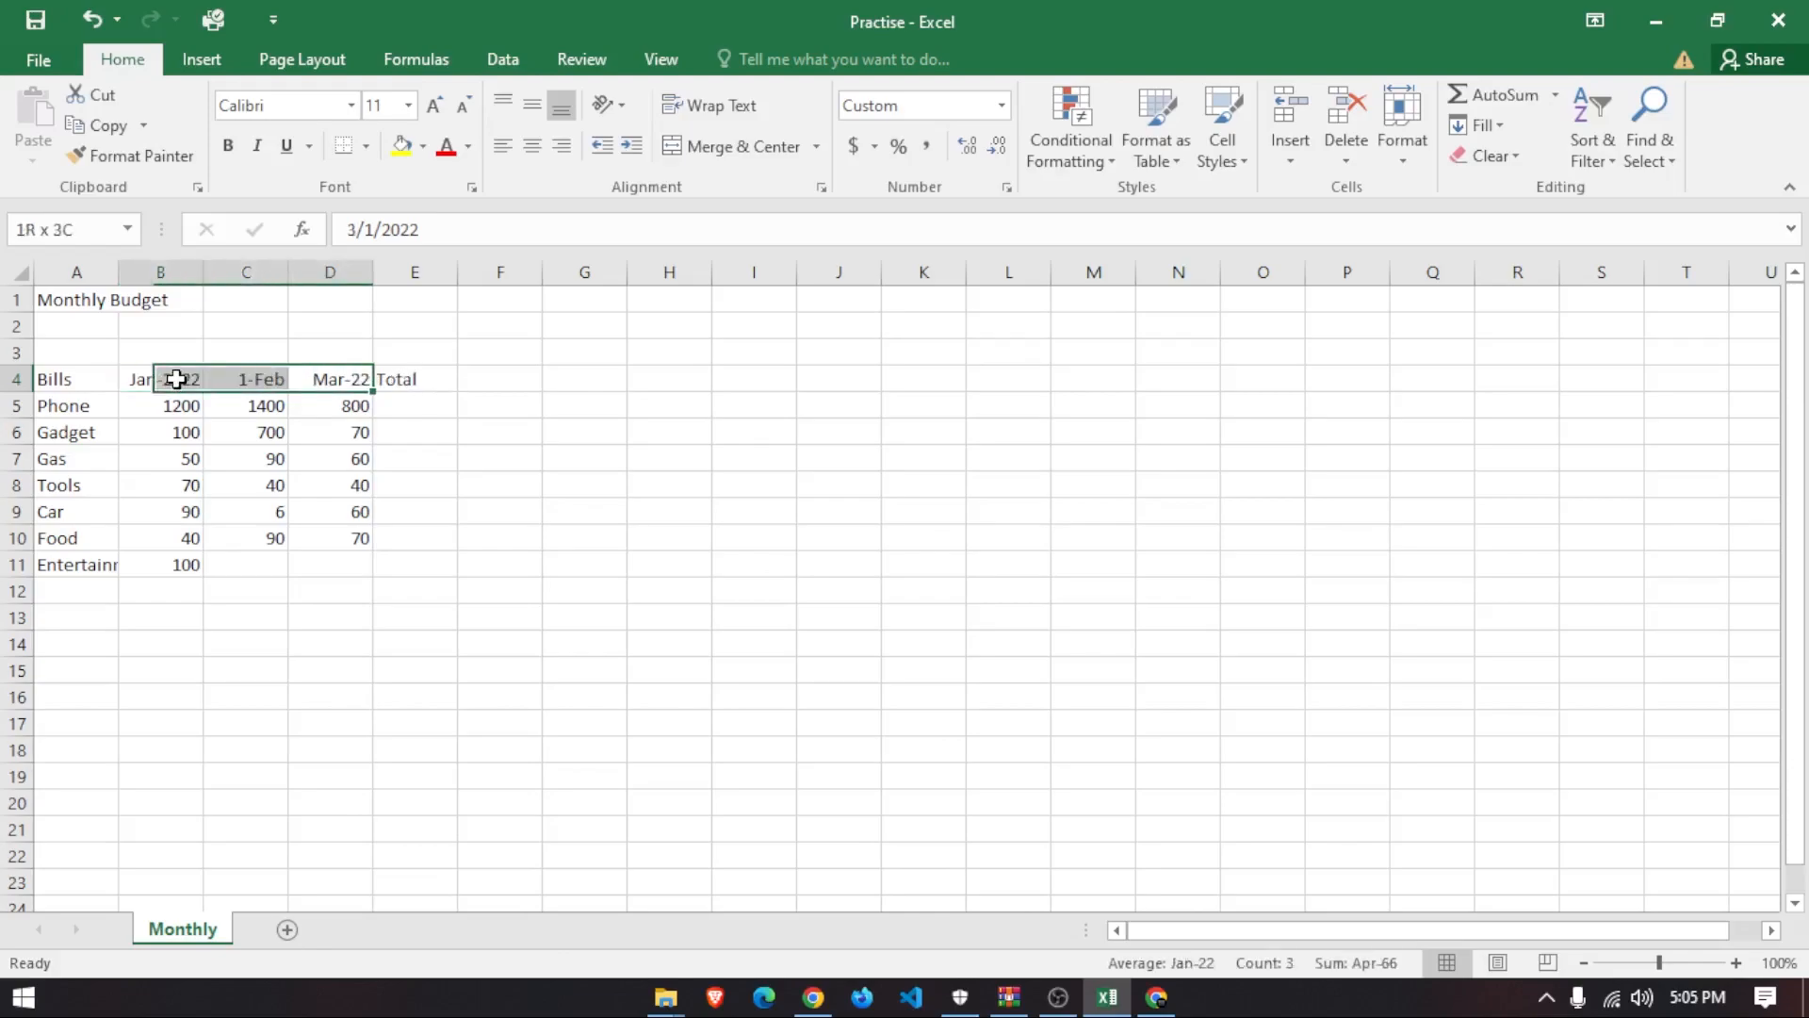
{"action": "left_click", "coordinate": [1006, 186]}
{"action": "left_click", "coordinate": [370, 650]}
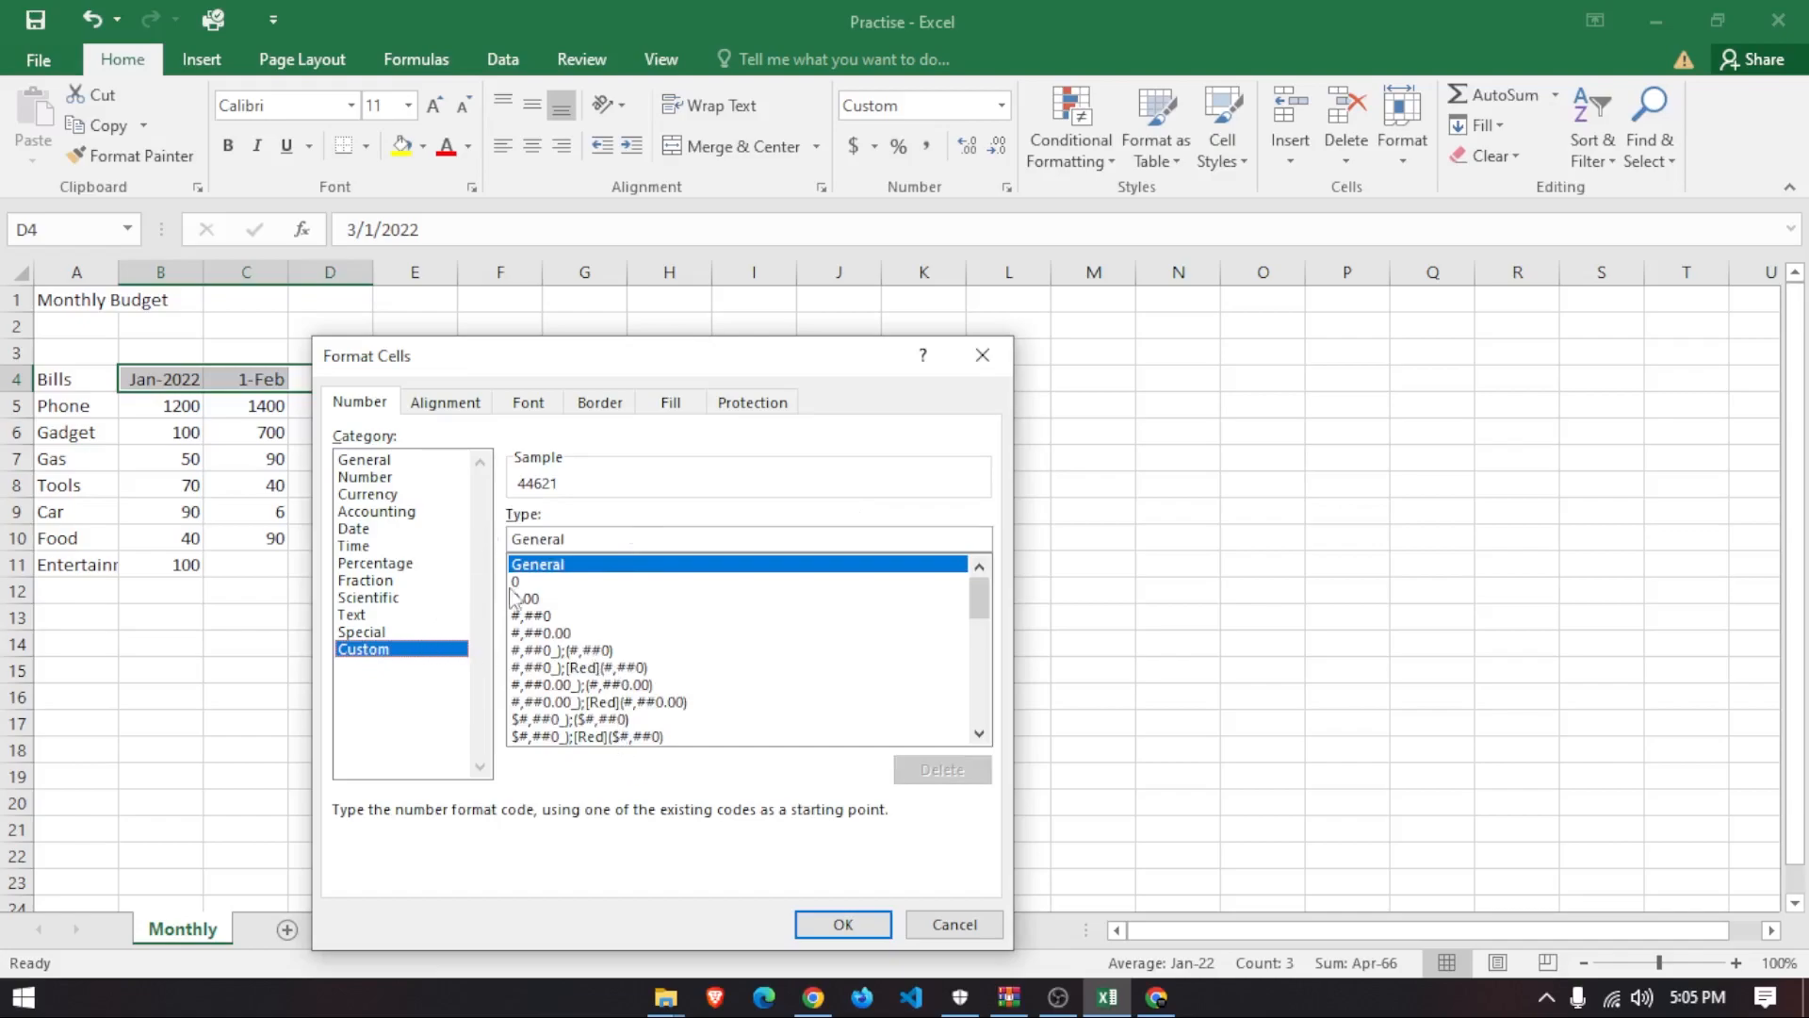
{"action": "left_click", "coordinate": [981, 359]}
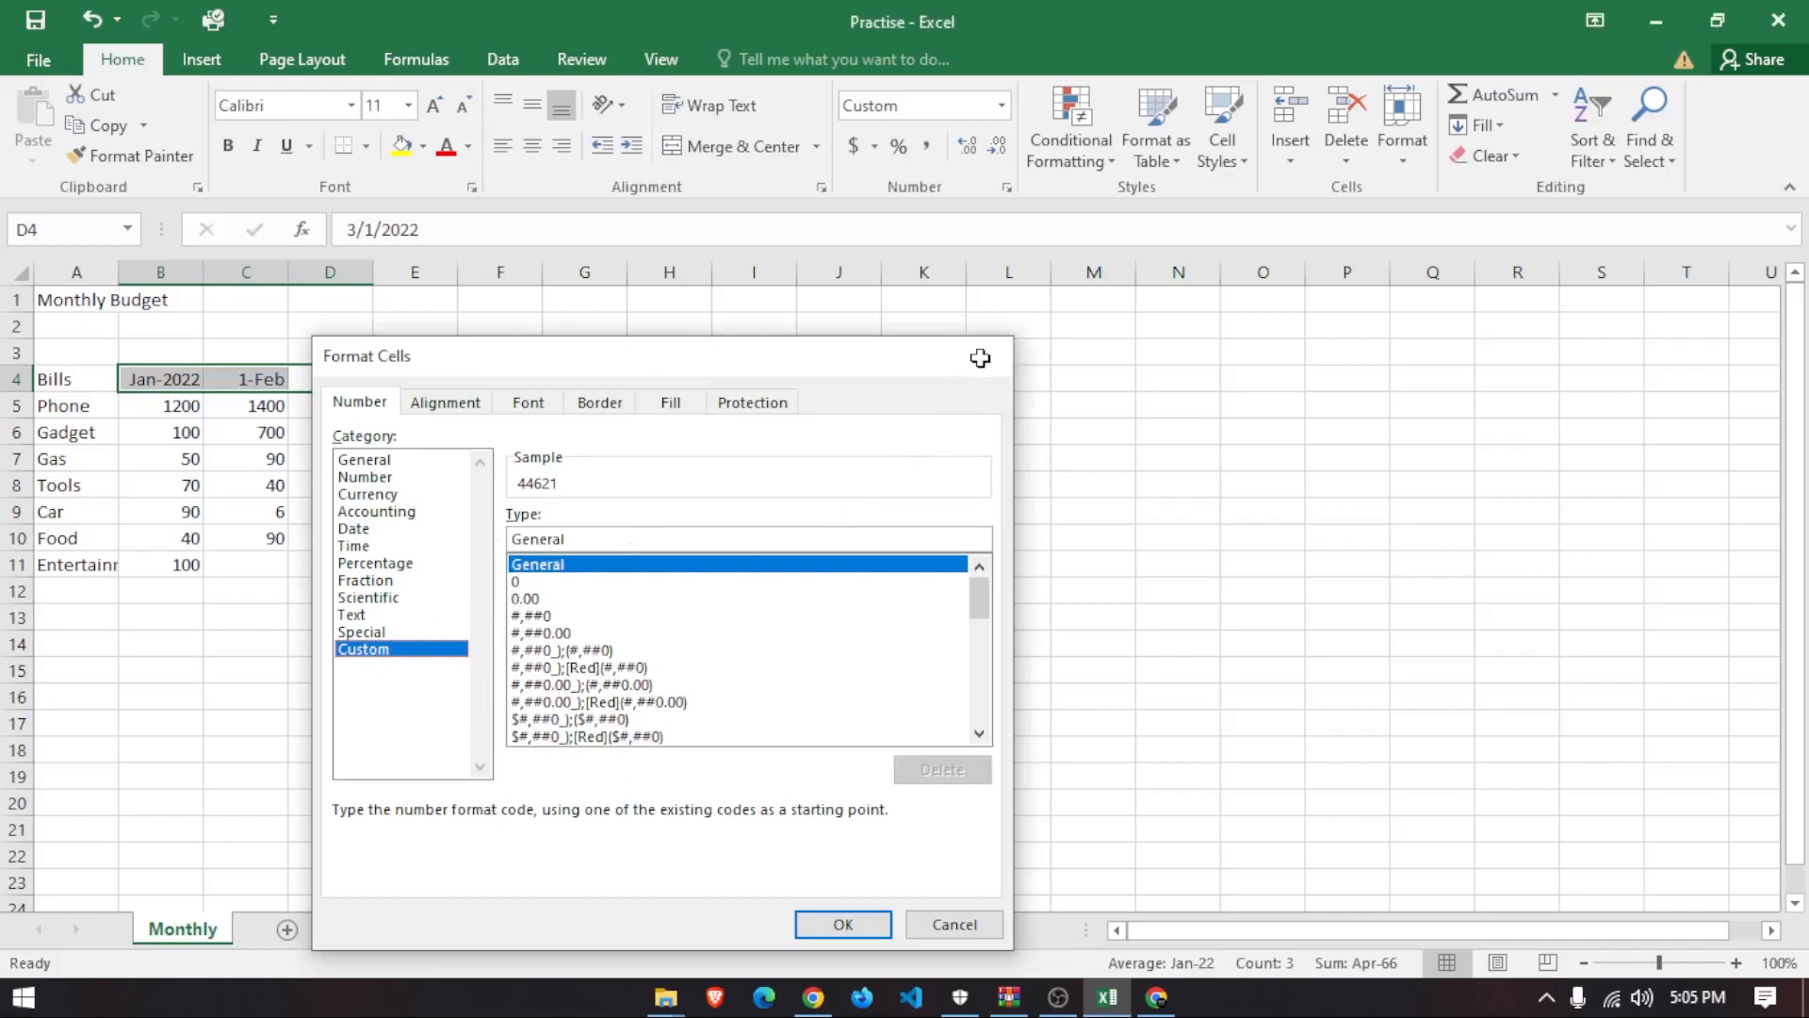
{"action": "left_click", "coordinate": [350, 380]}
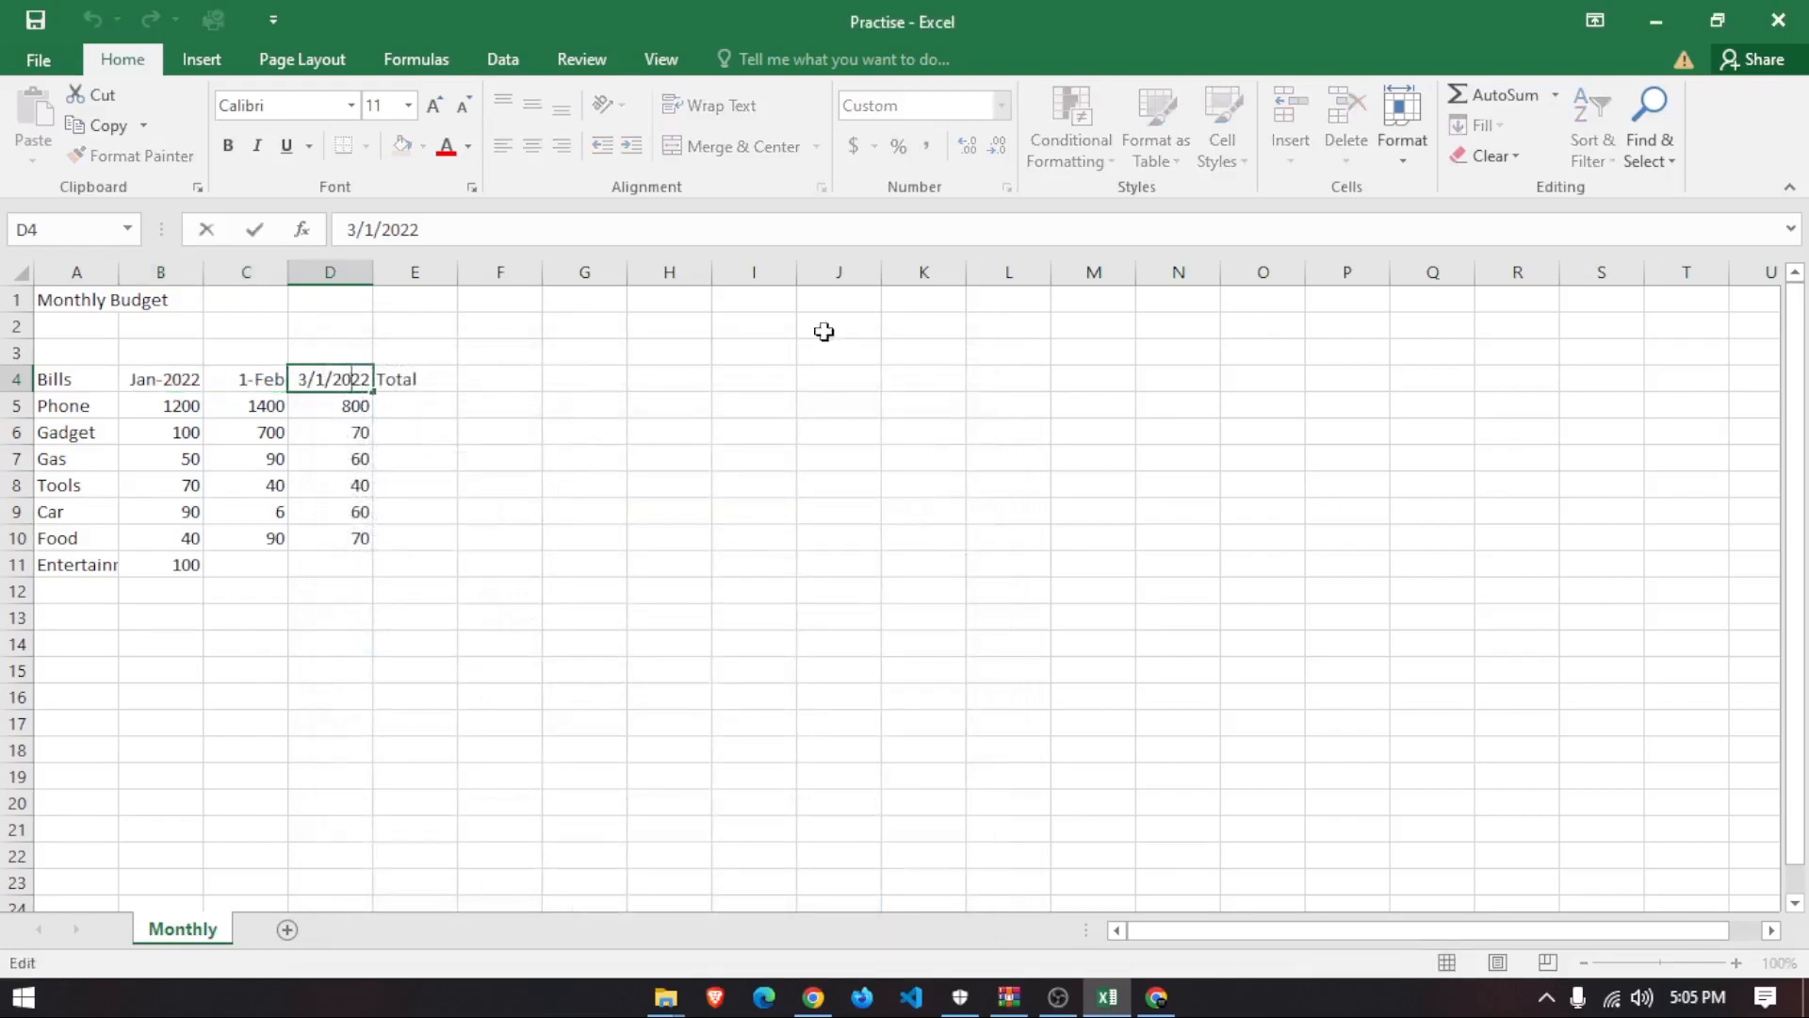
{"action": "left_click", "coordinate": [937, 516]}
- Apply the custom format mmm-yyyy to D4 so it shows Mar-2022
{"action": "left_click", "coordinate": [328, 383]}
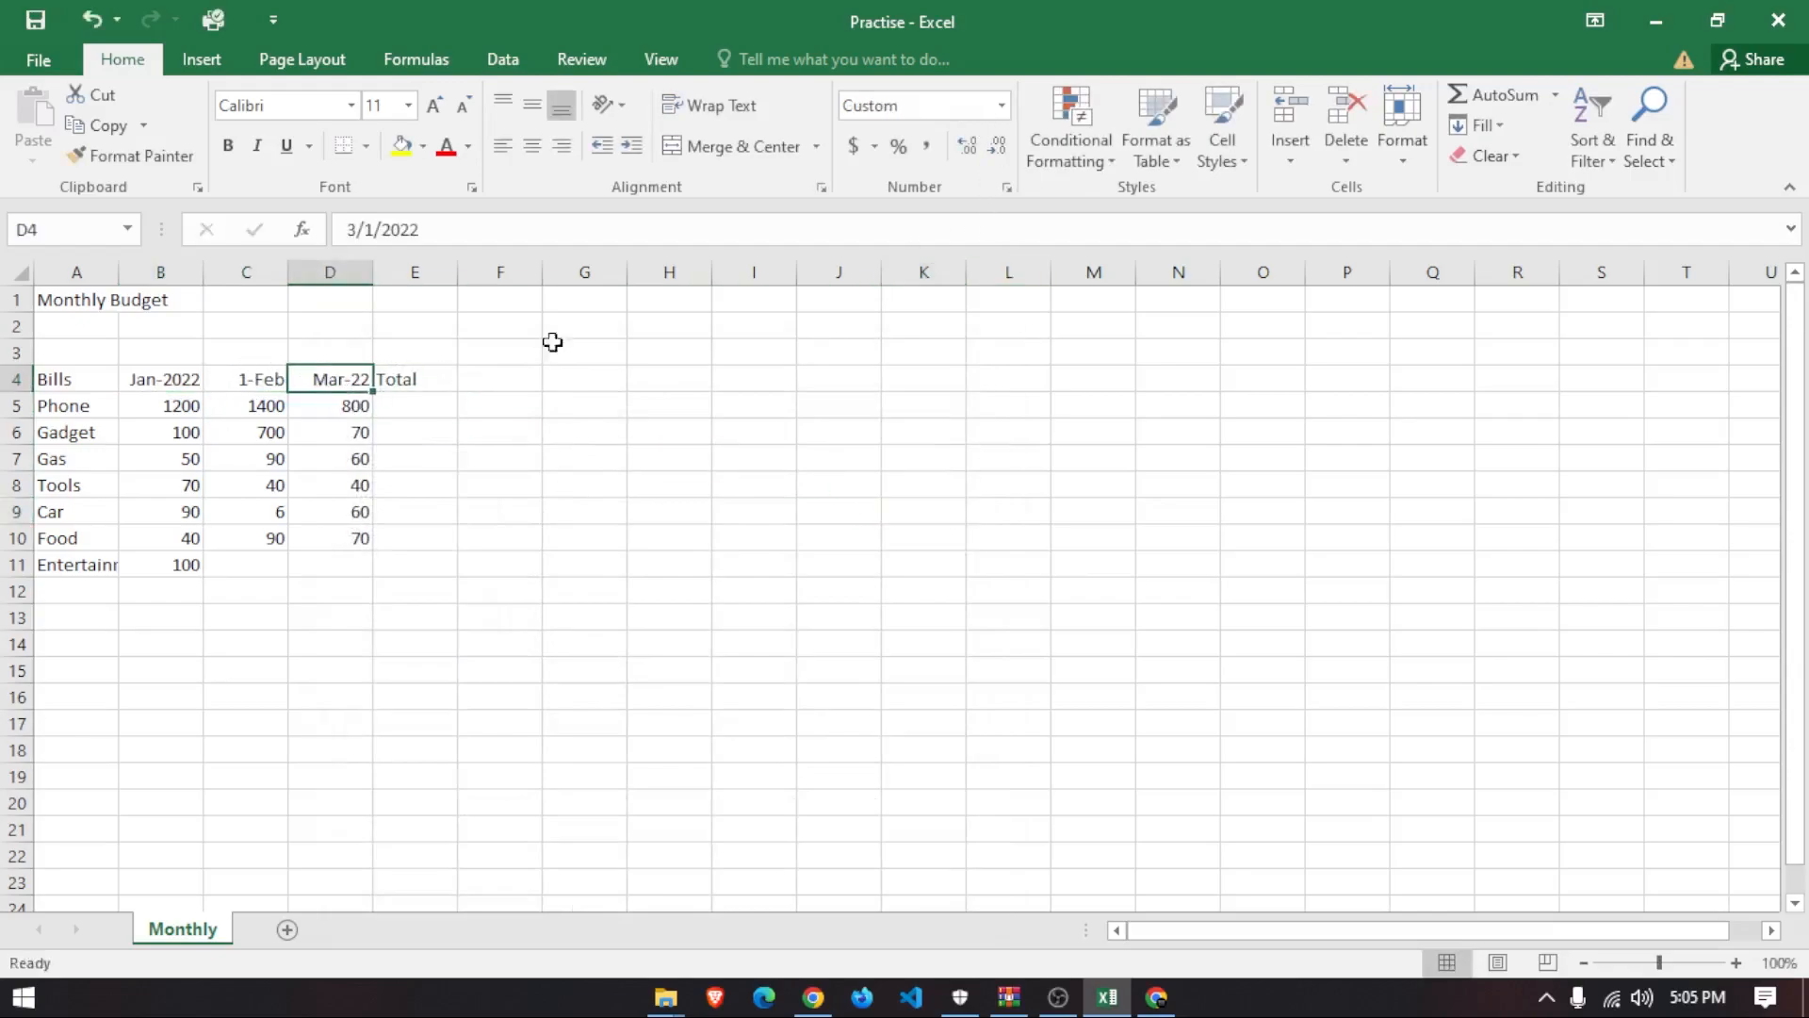
{"action": "left_click", "coordinate": [1006, 188]}
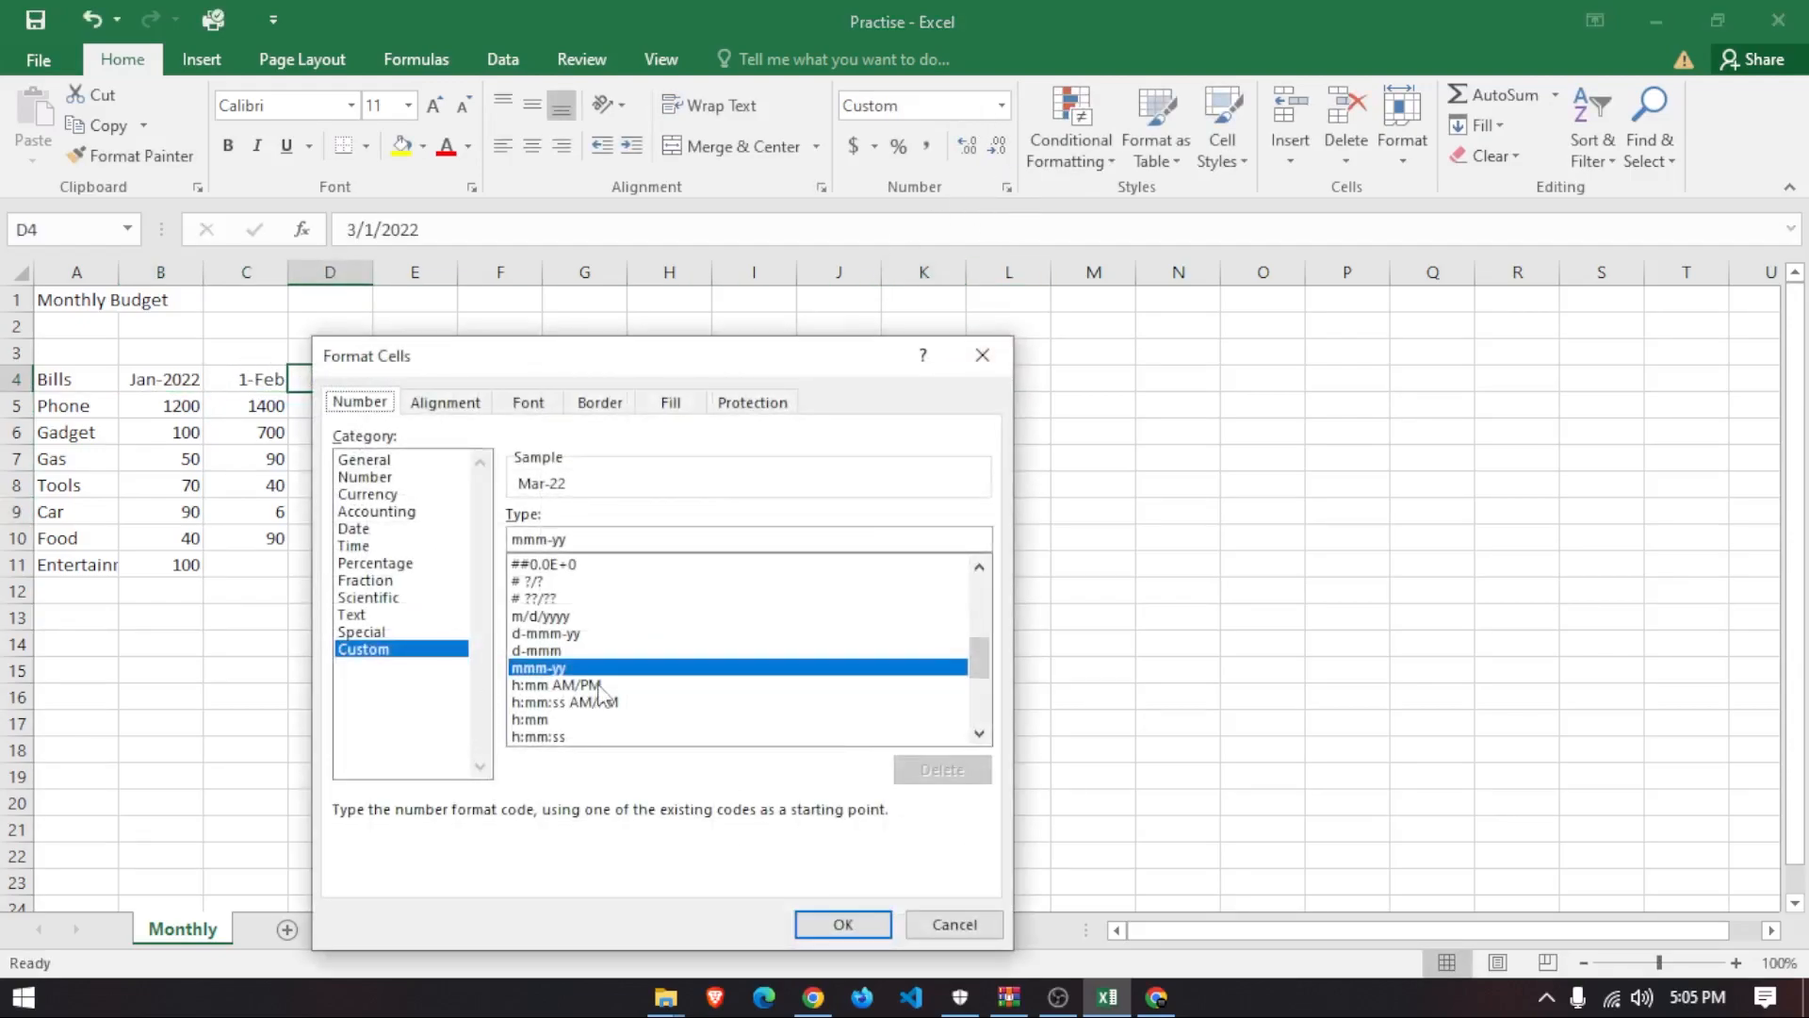
{"action": "left_click", "coordinate": [612, 539]}
{"action": "type", "text": "yy"}
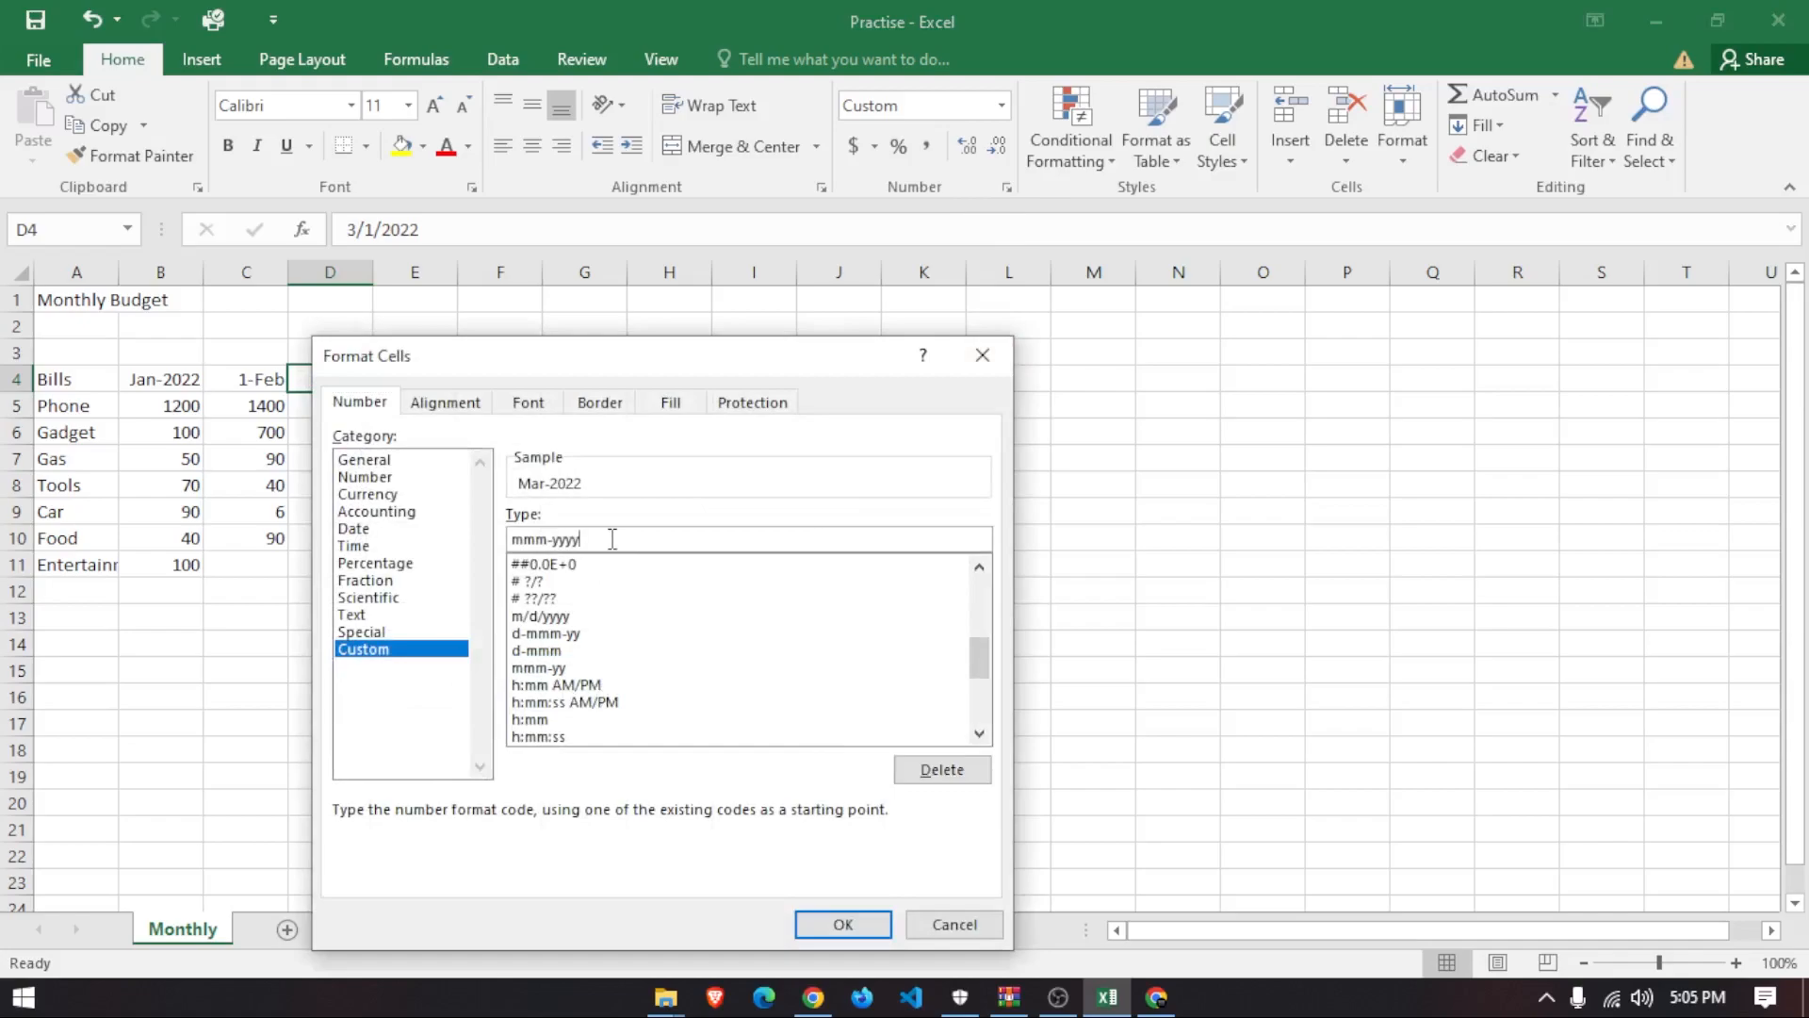
{"action": "key", "text": "Return"}
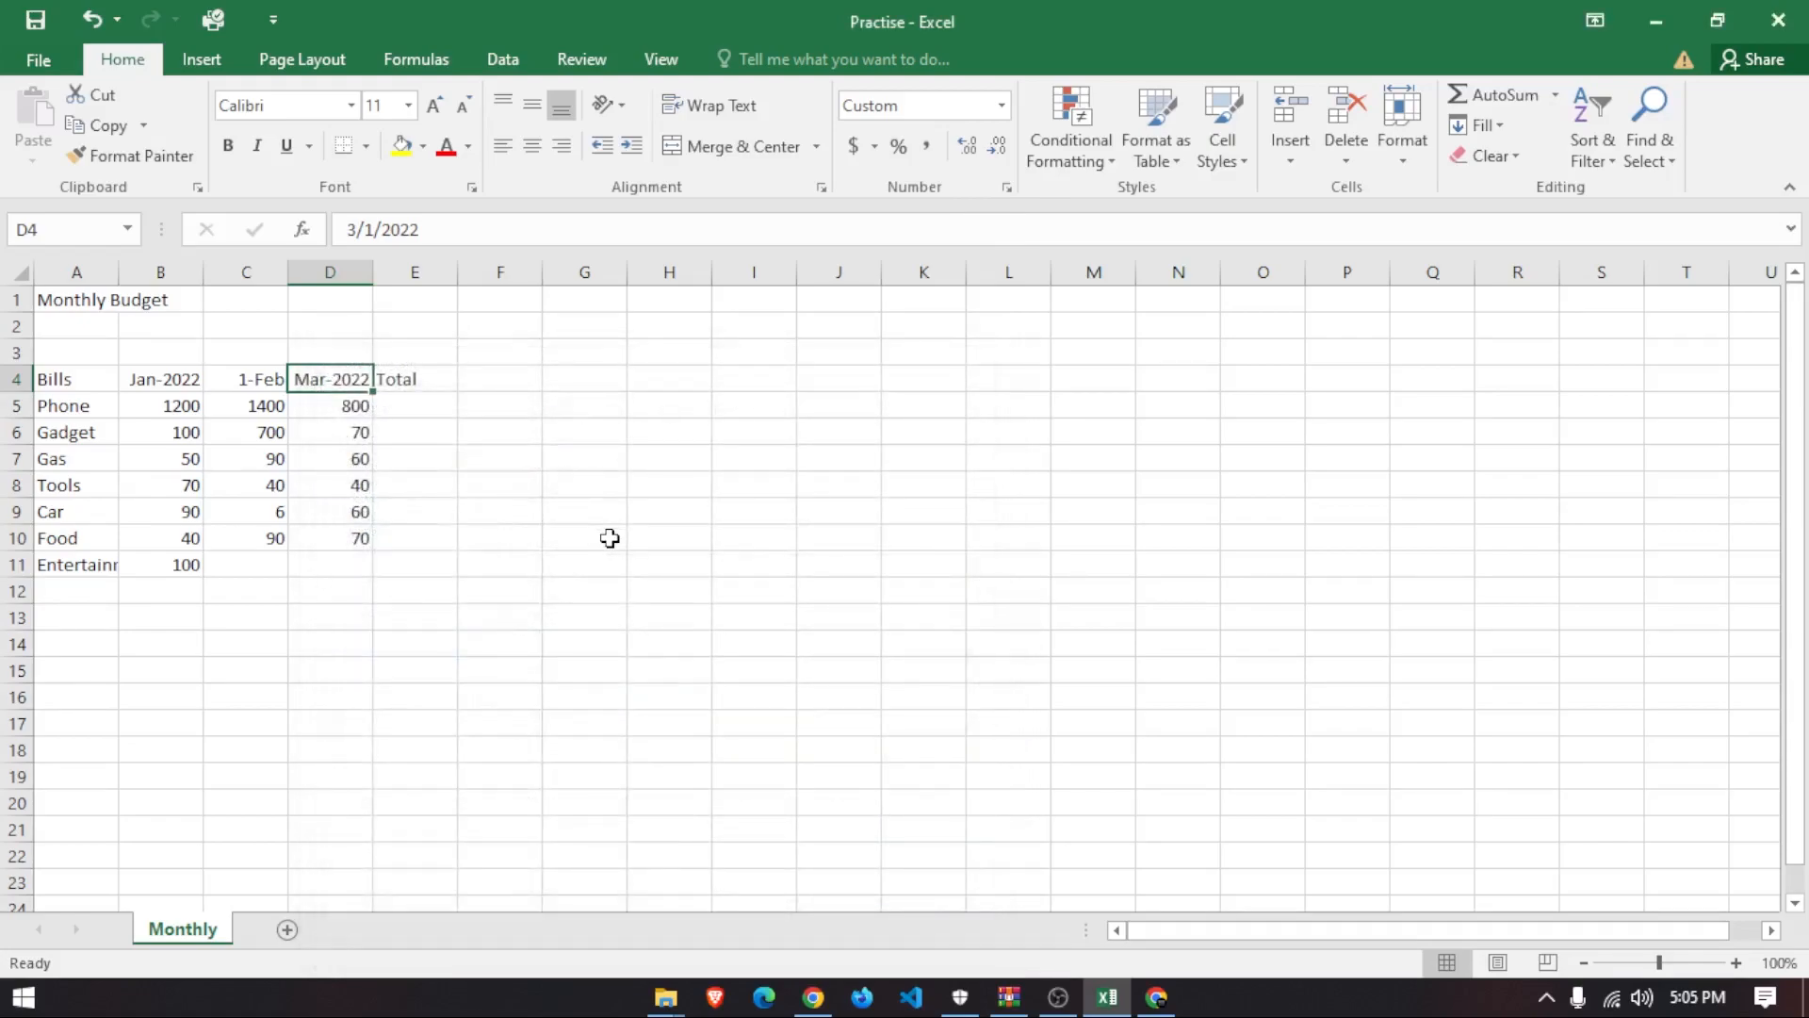
- Apply the custom format mmm-yyyy to C4 so it shows Feb-2022
{"action": "left_click", "coordinate": [257, 380]}
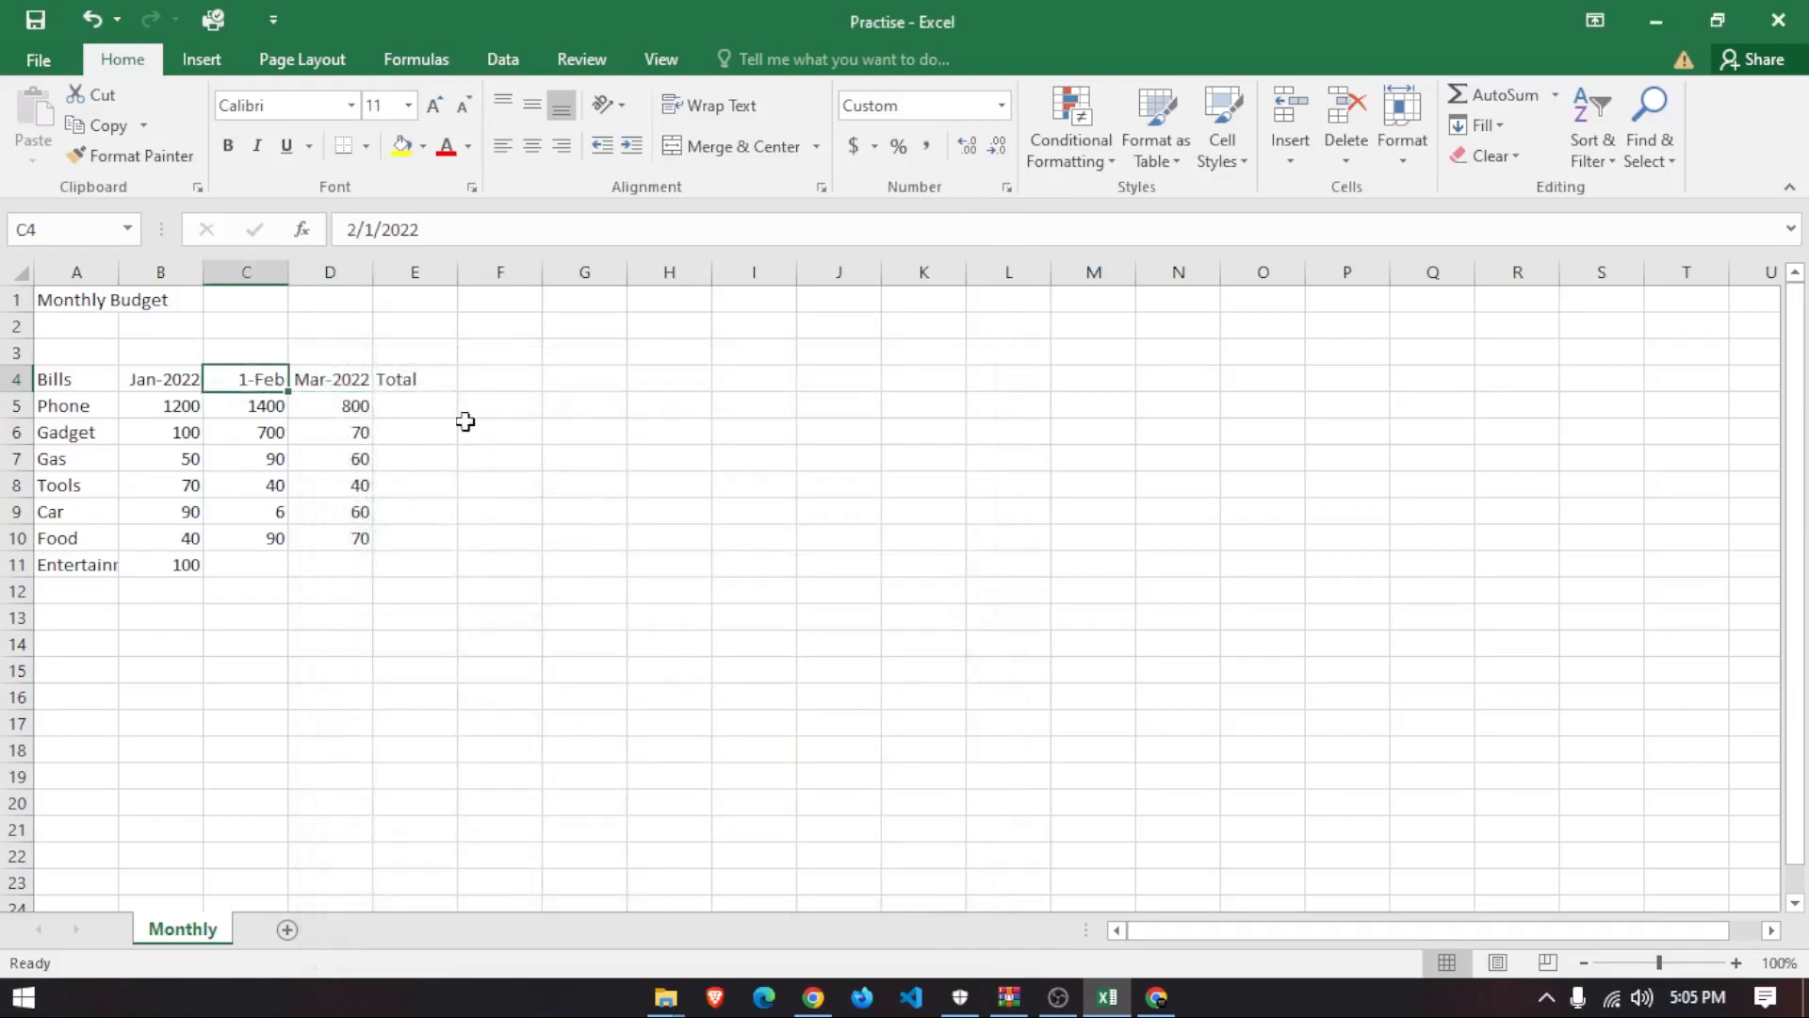
{"action": "left_click", "coordinate": [1000, 105]}
{"action": "left_click", "coordinate": [924, 724]}
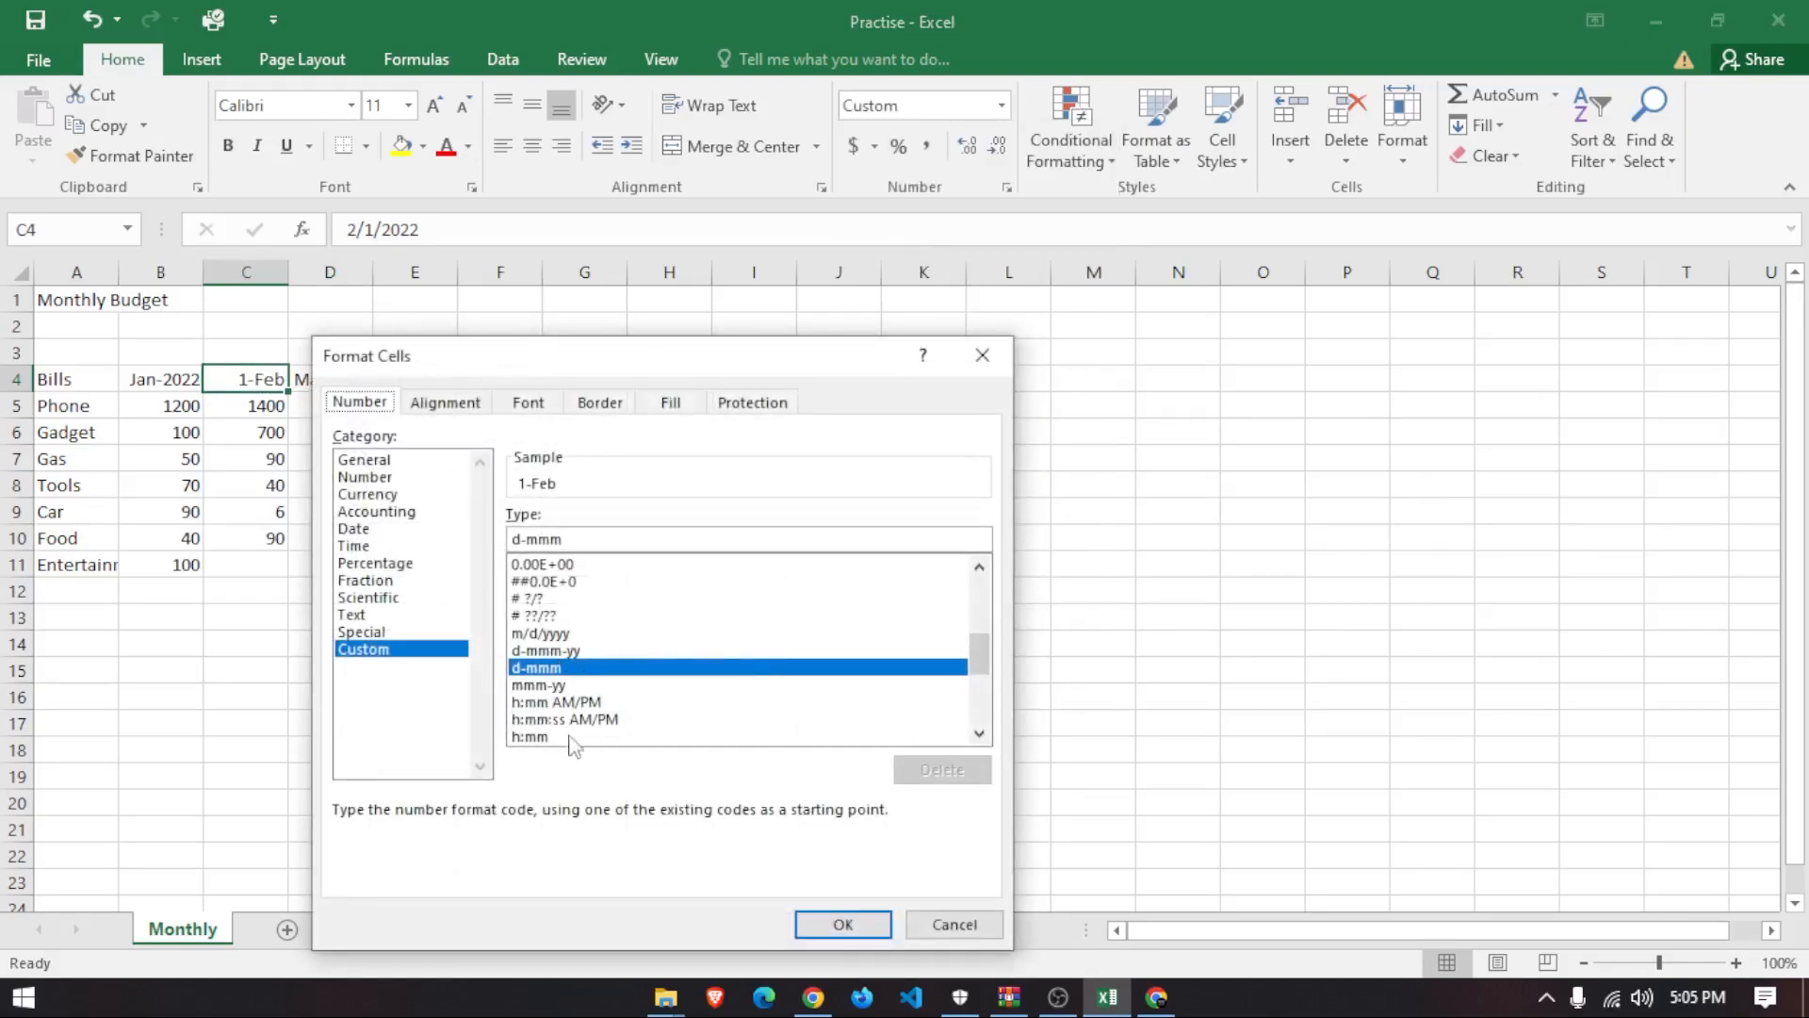
{"action": "left_click", "coordinate": [556, 686]}
{"action": "left_click", "coordinate": [599, 541]}
{"action": "type", "text": "yy"}
{"action": "key", "text": "Return"}
{"action": "left_click", "coordinate": [519, 651]}
- Check the date values behind the March, February and January headings
{"action": "left_click_drag", "start_coordinate": [377, 723], "coordinate": [76, 381]}
{"action": "left_click", "coordinate": [574, 528]}
{"action": "left_click", "coordinate": [344, 387]}
{"action": "left_click", "coordinate": [250, 381]}
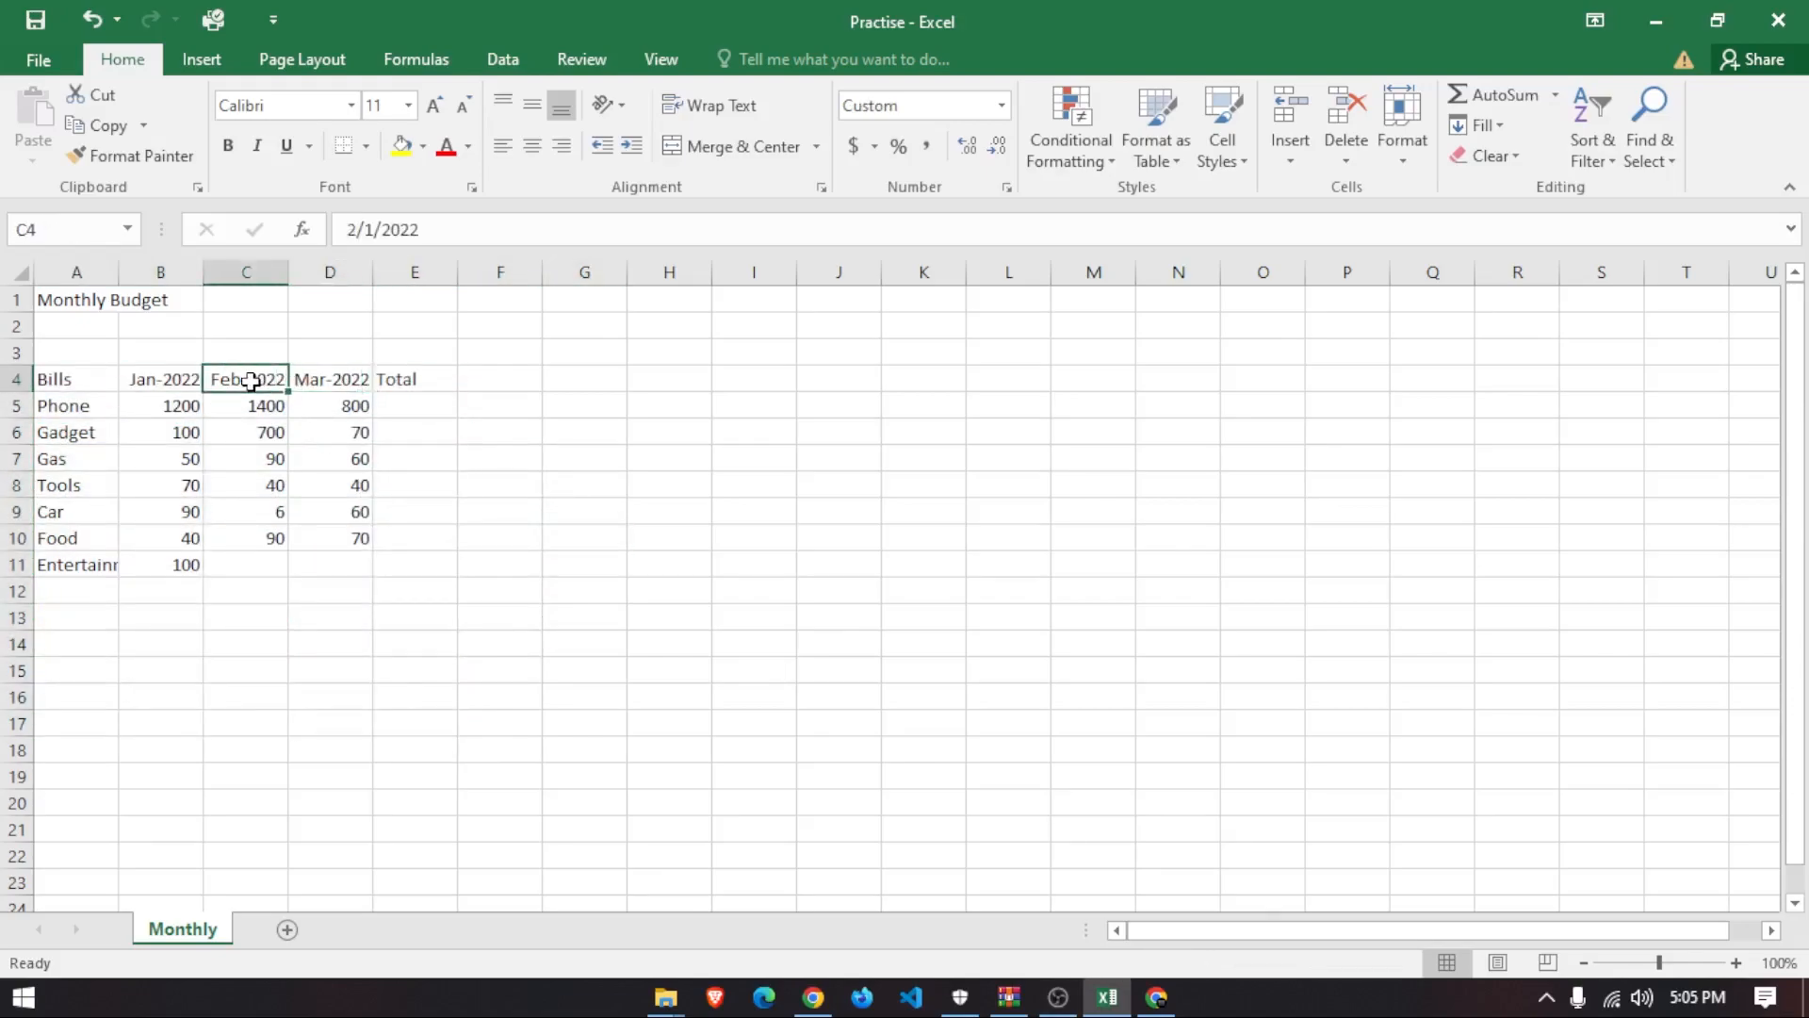
{"action": "left_click", "coordinate": [179, 380]}
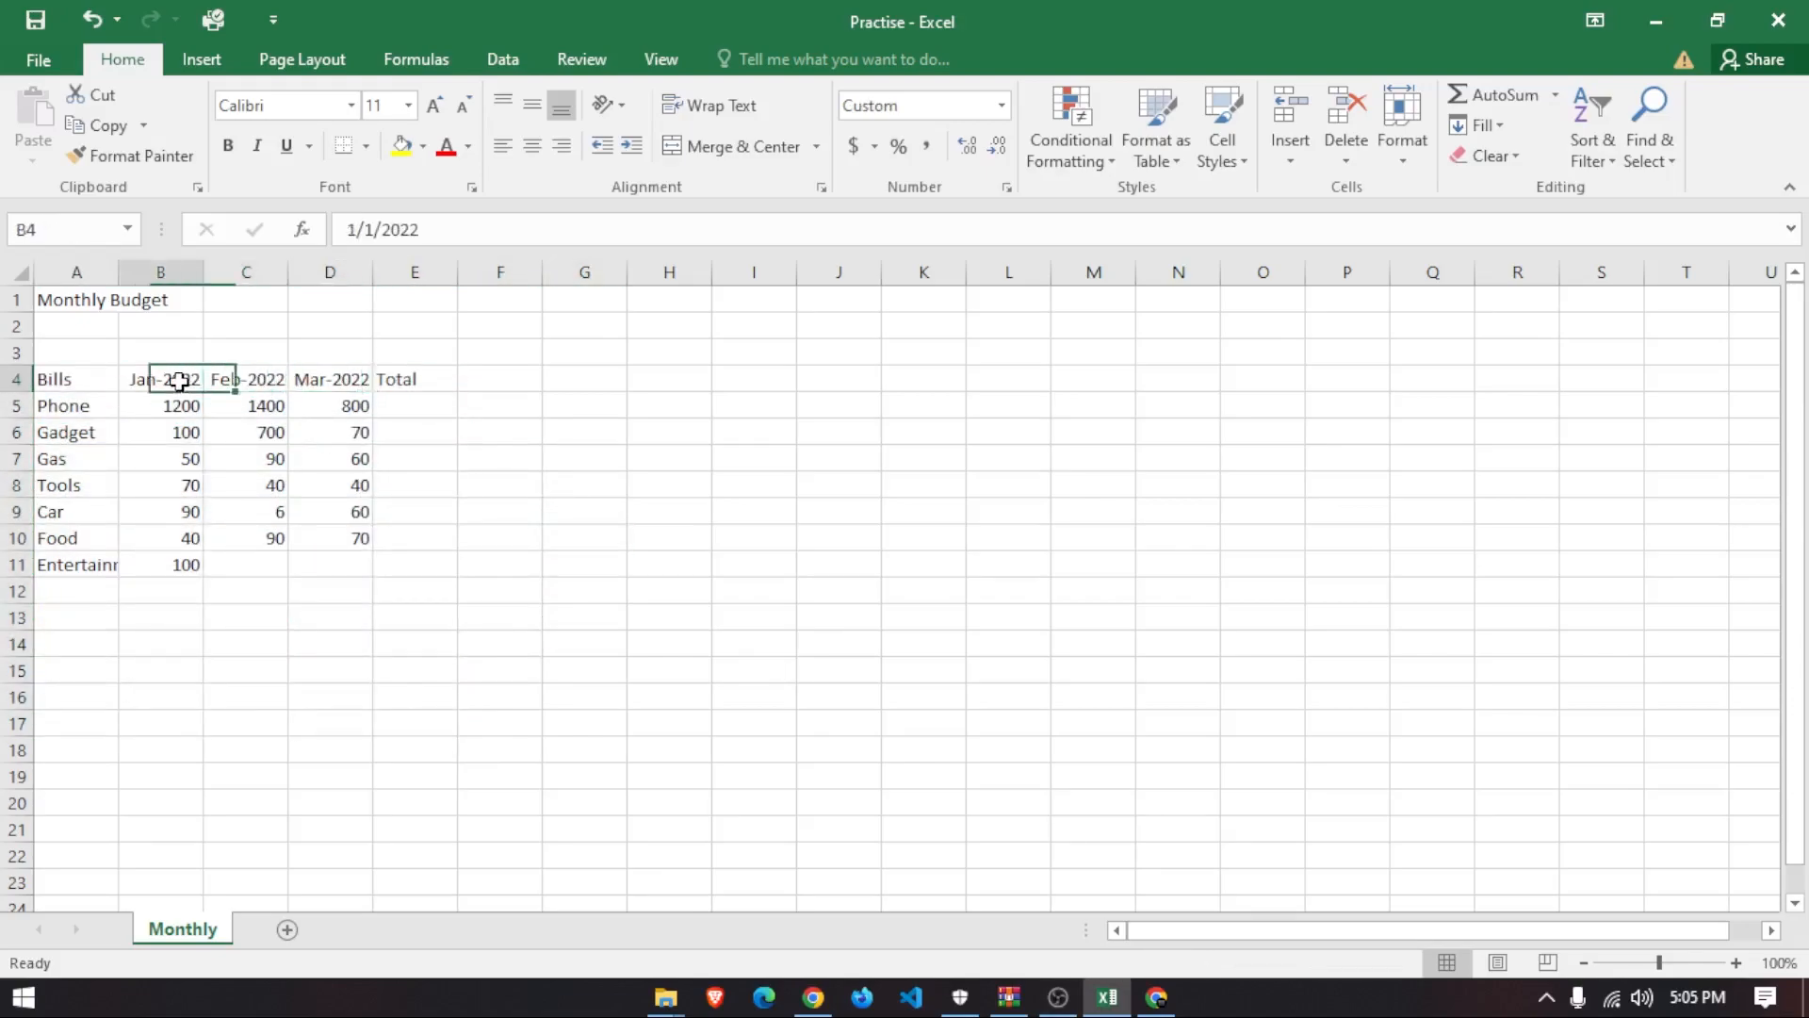
{"action": "left_click", "coordinate": [250, 380]}
{"action": "left_click", "coordinate": [361, 379]}
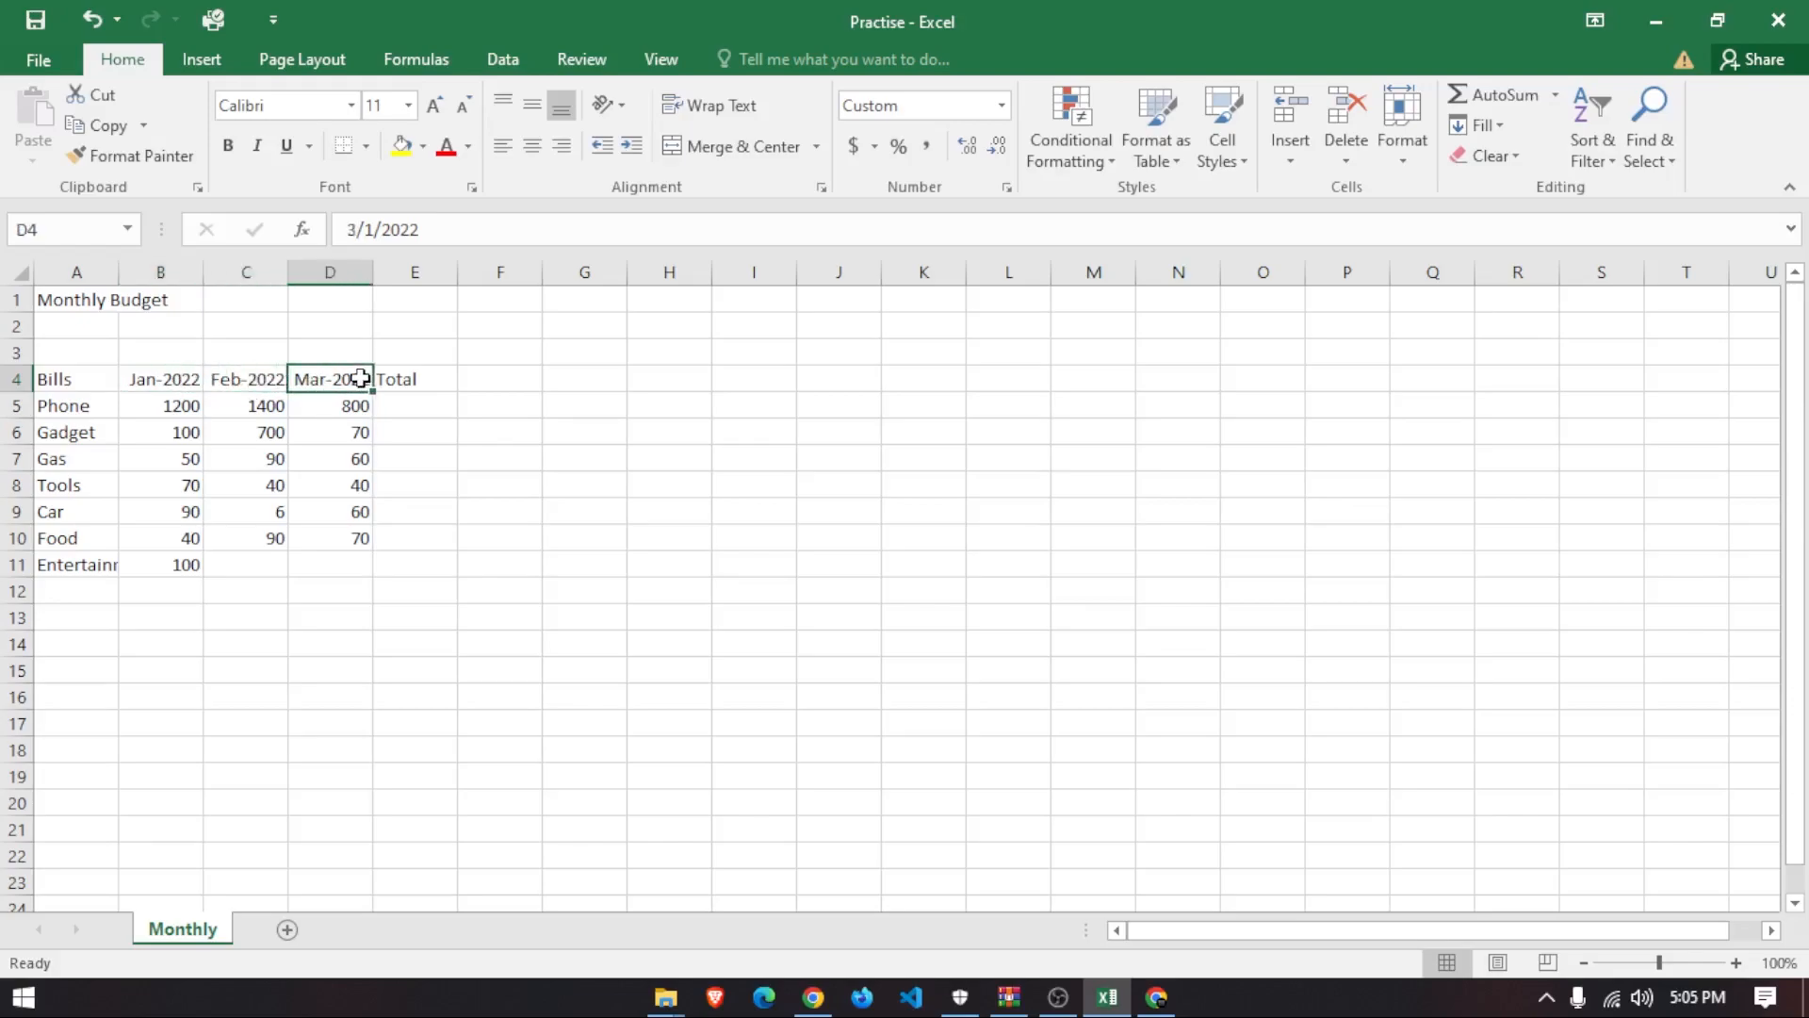
{"action": "left_click", "coordinate": [421, 373]}
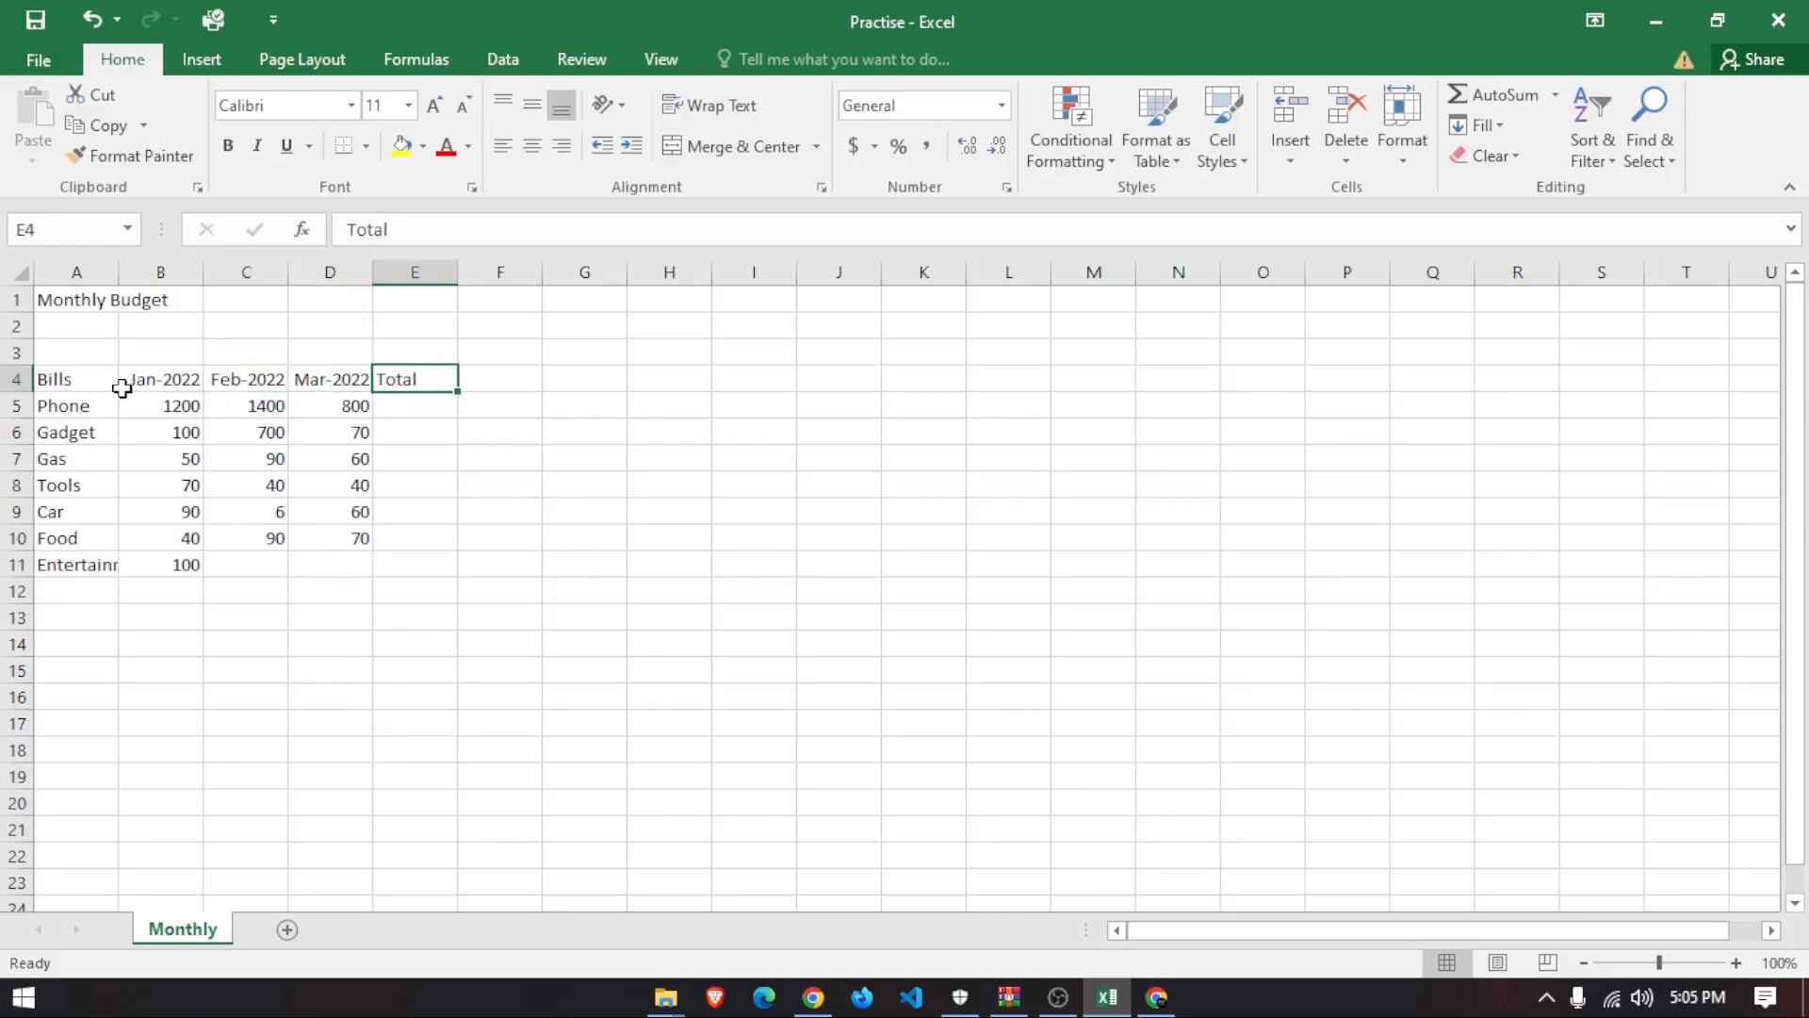